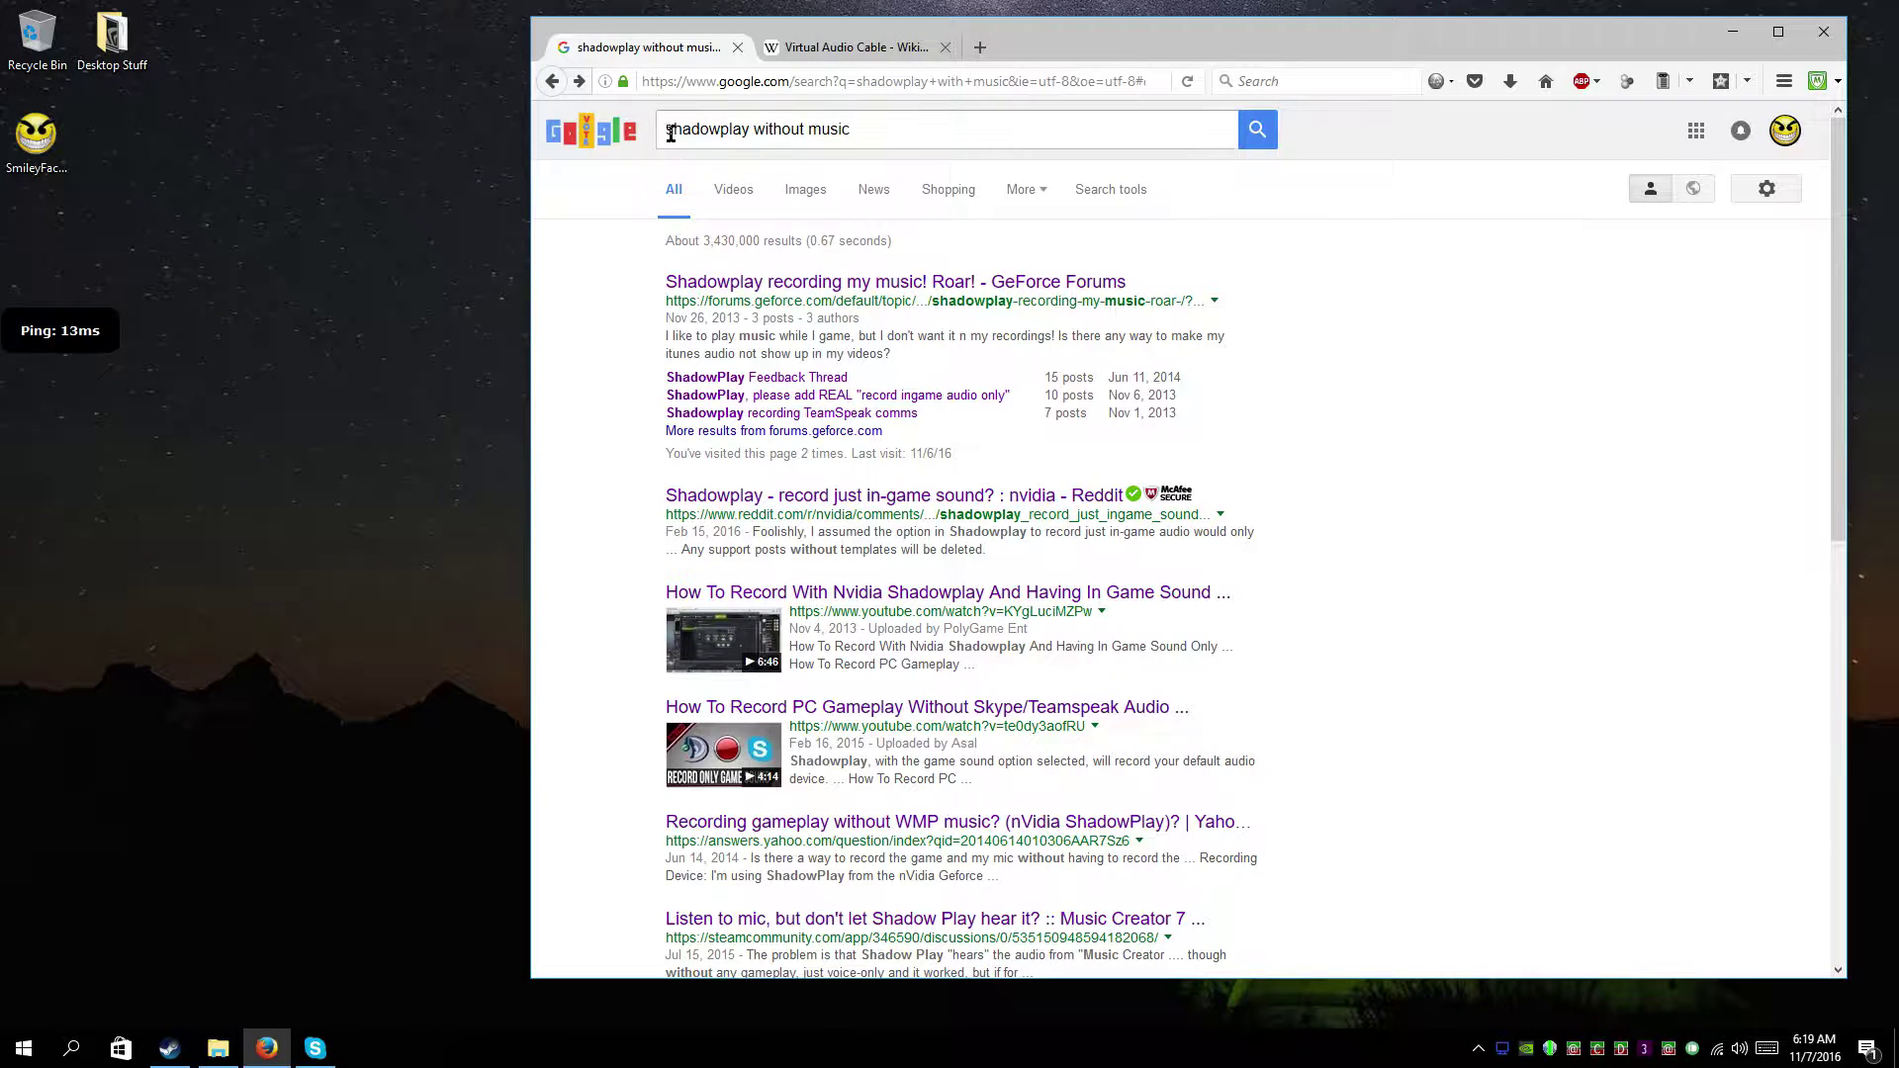
- Search Google for 'virtual audio cable' and open the muzychenko.net home page
triple_click(877, 129)
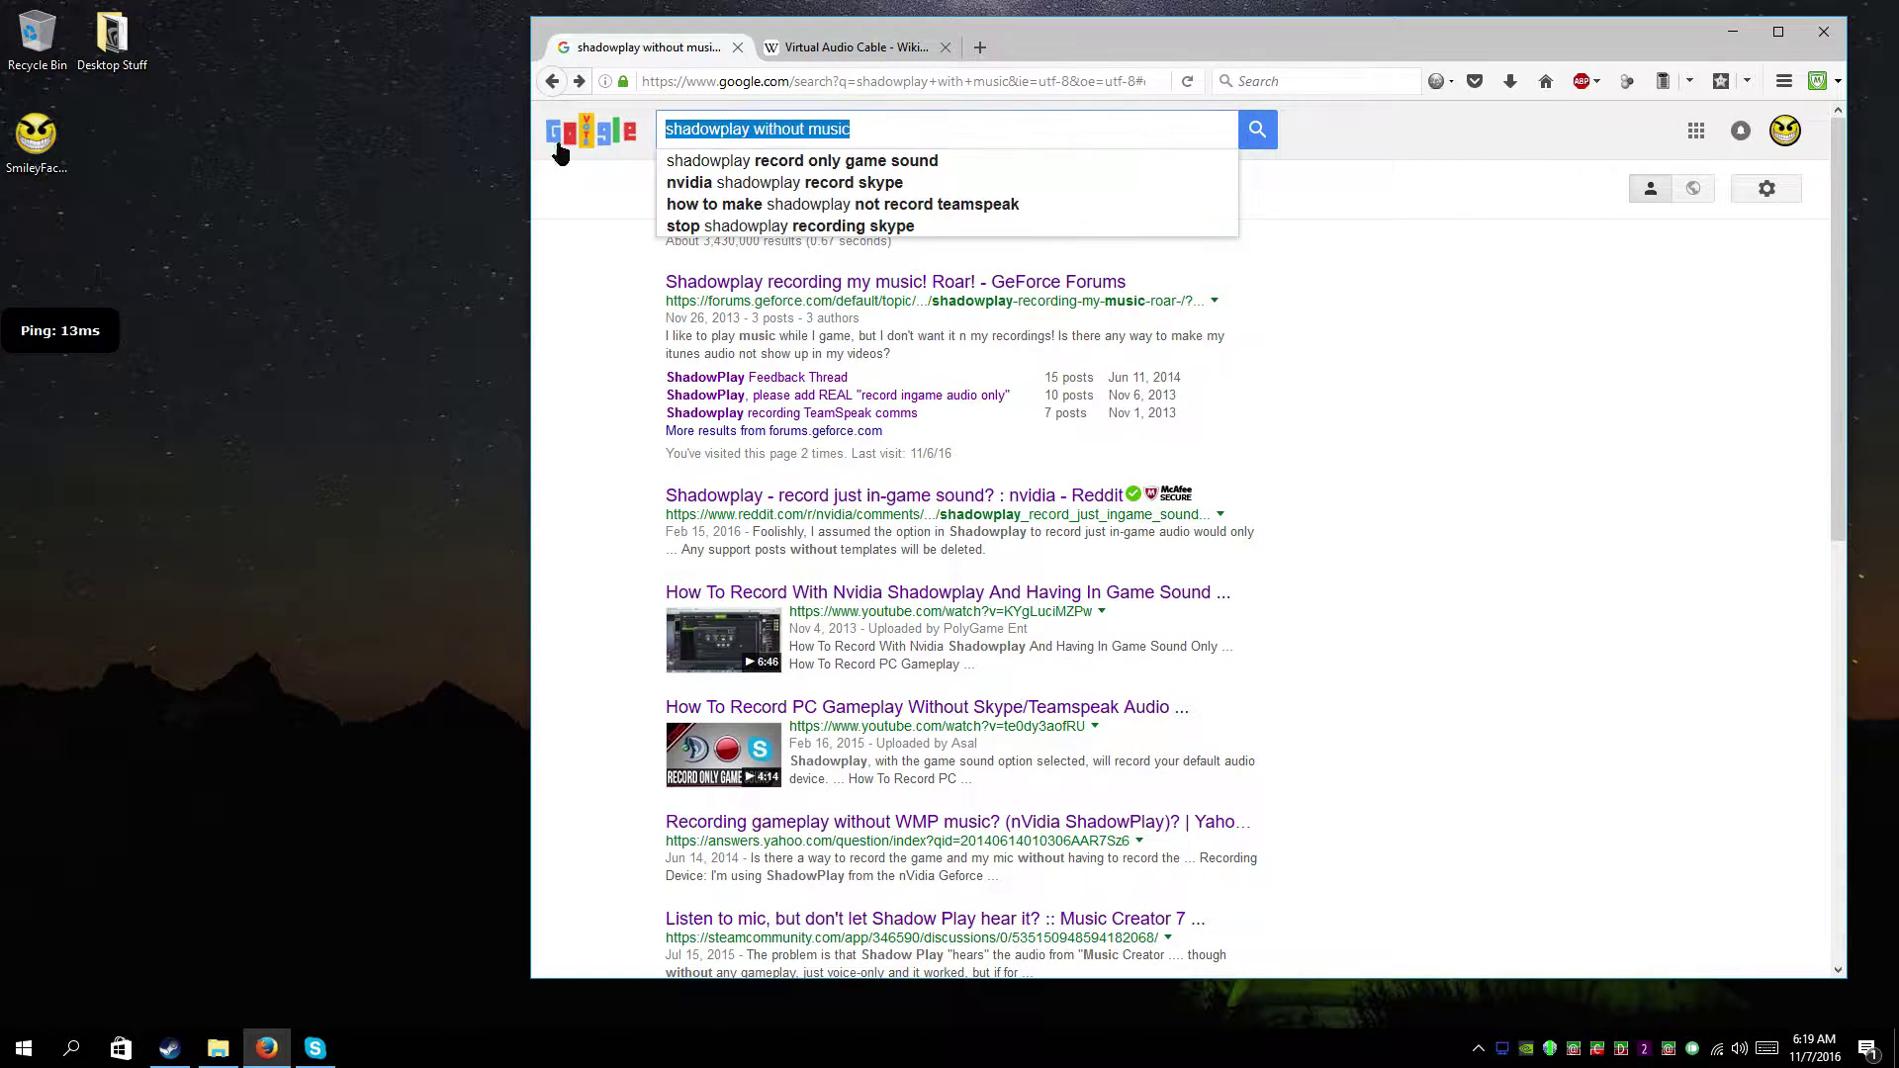
text(Vi)
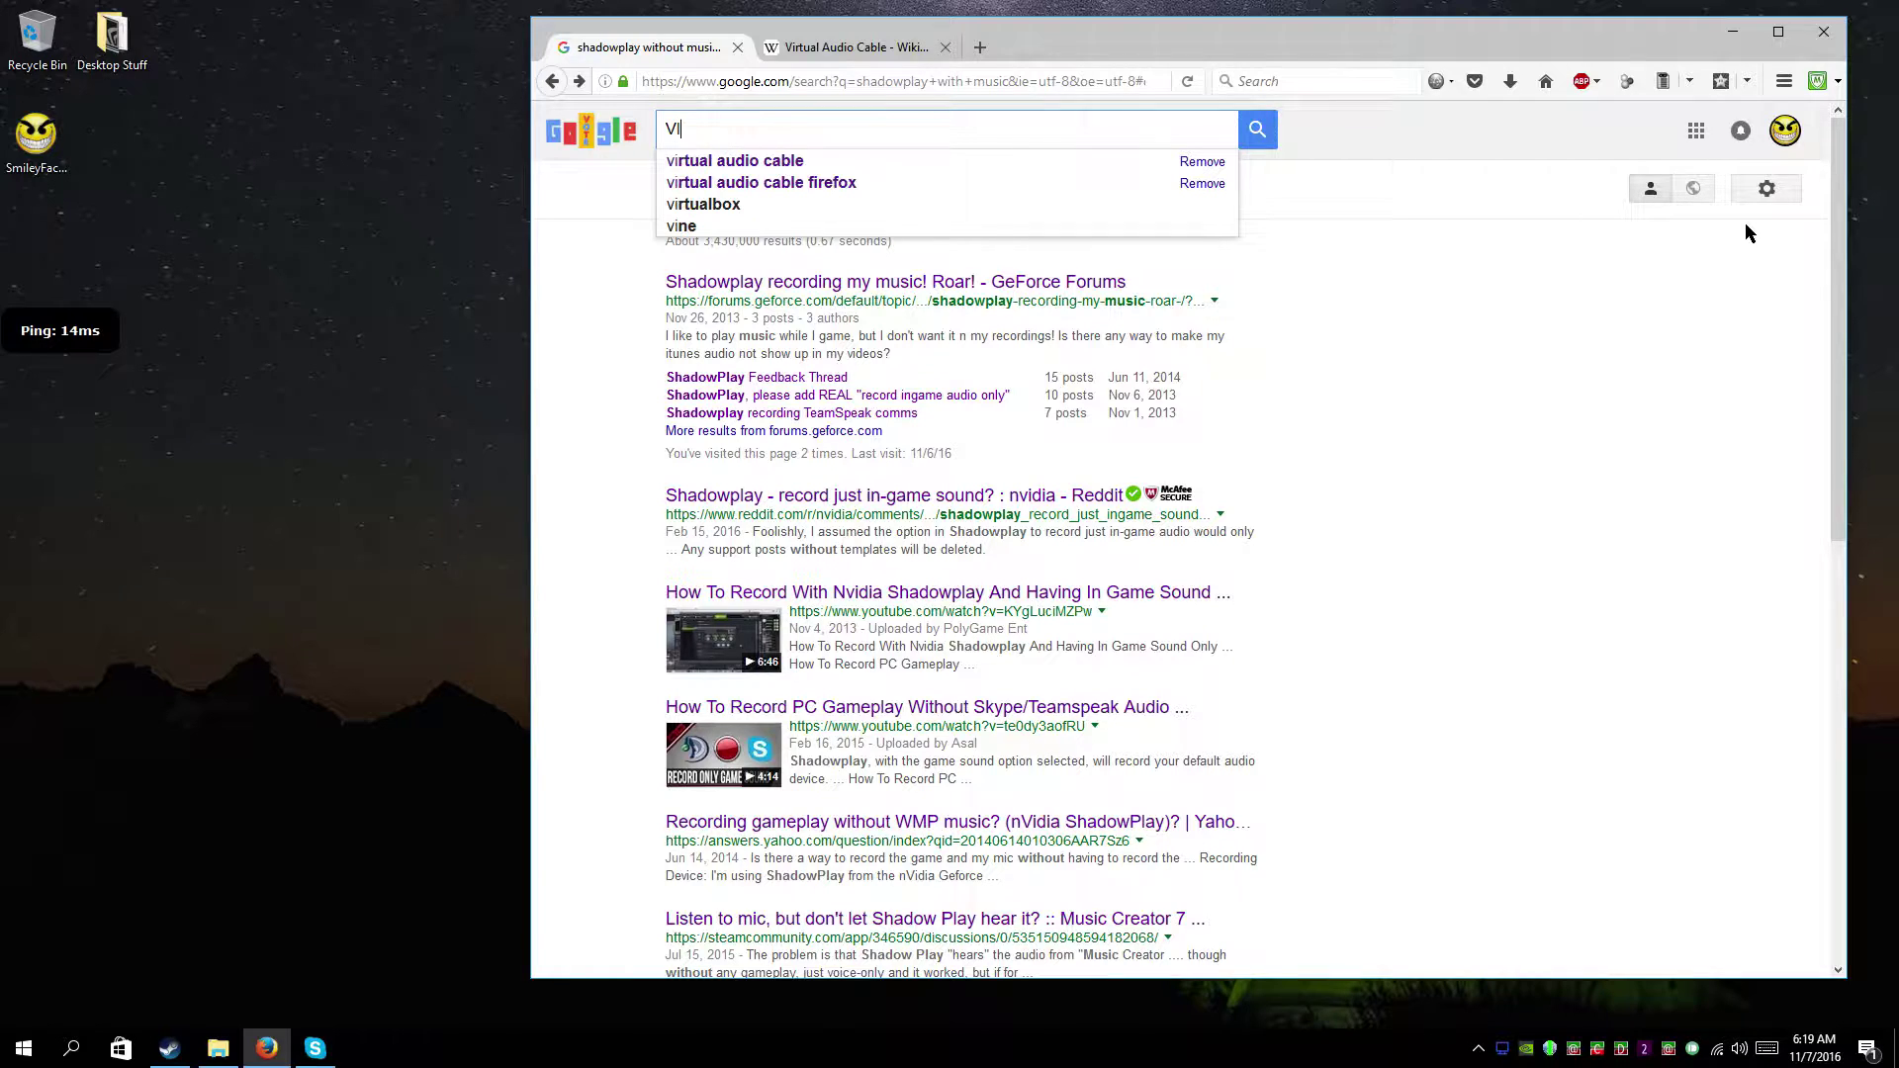
key(Down)
key(Return)
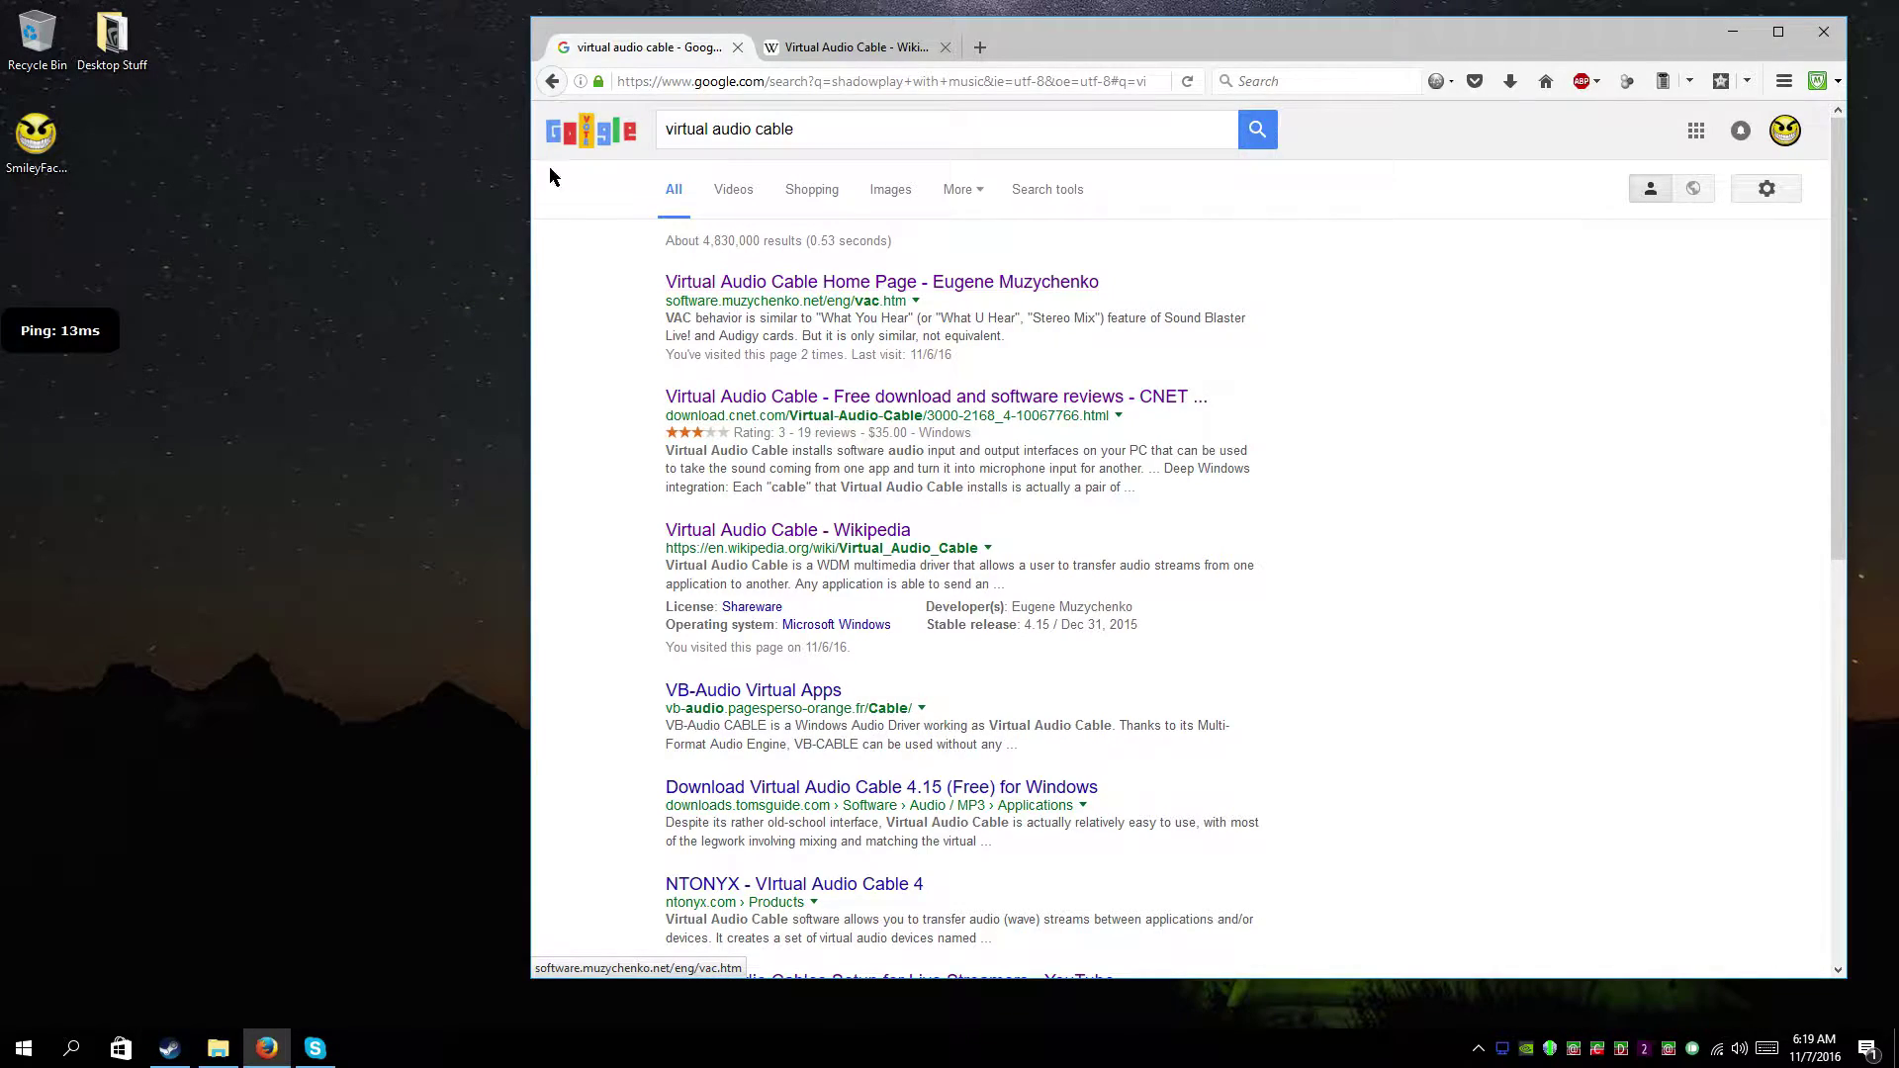
click(781, 283)
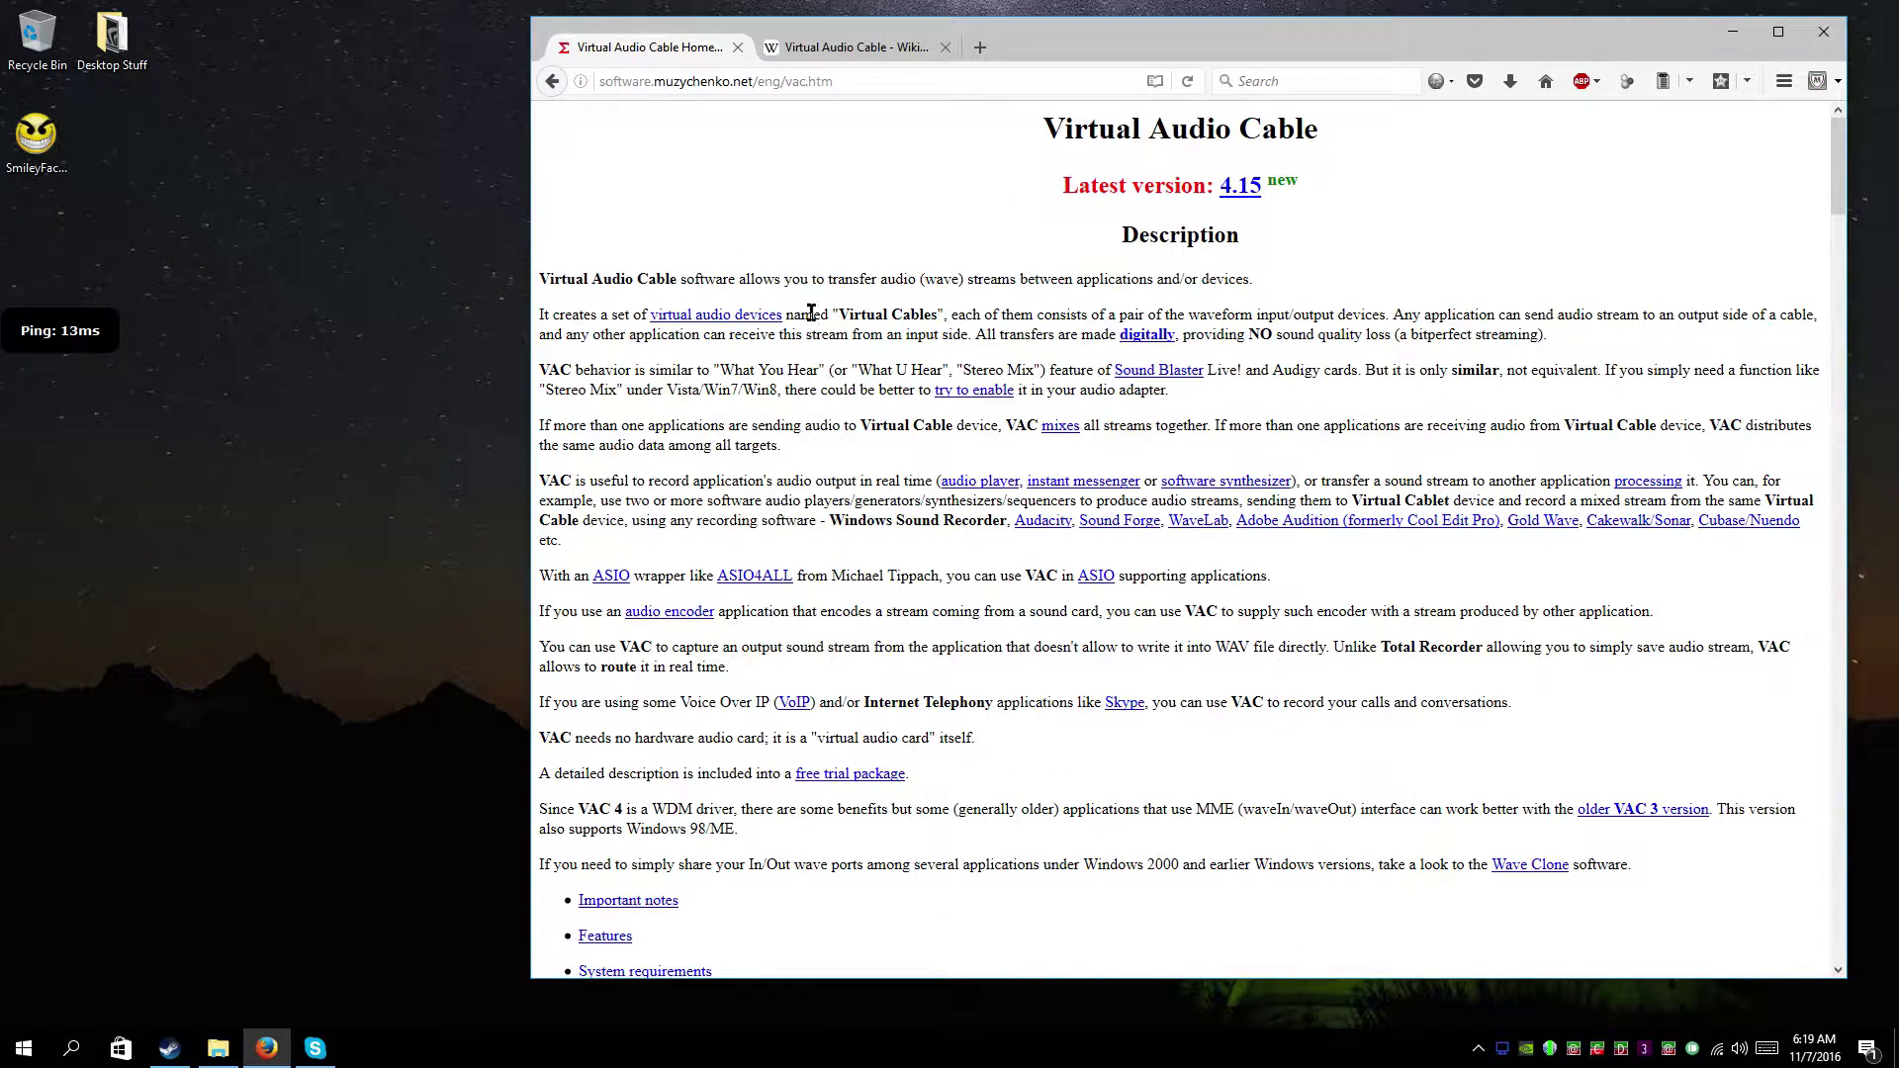
- Check the trial downloads and online purchase pricing, then return to the search results and minimize Firefox
scroll(952, 311, down, 20)
scroll(955, 320, down, 6)
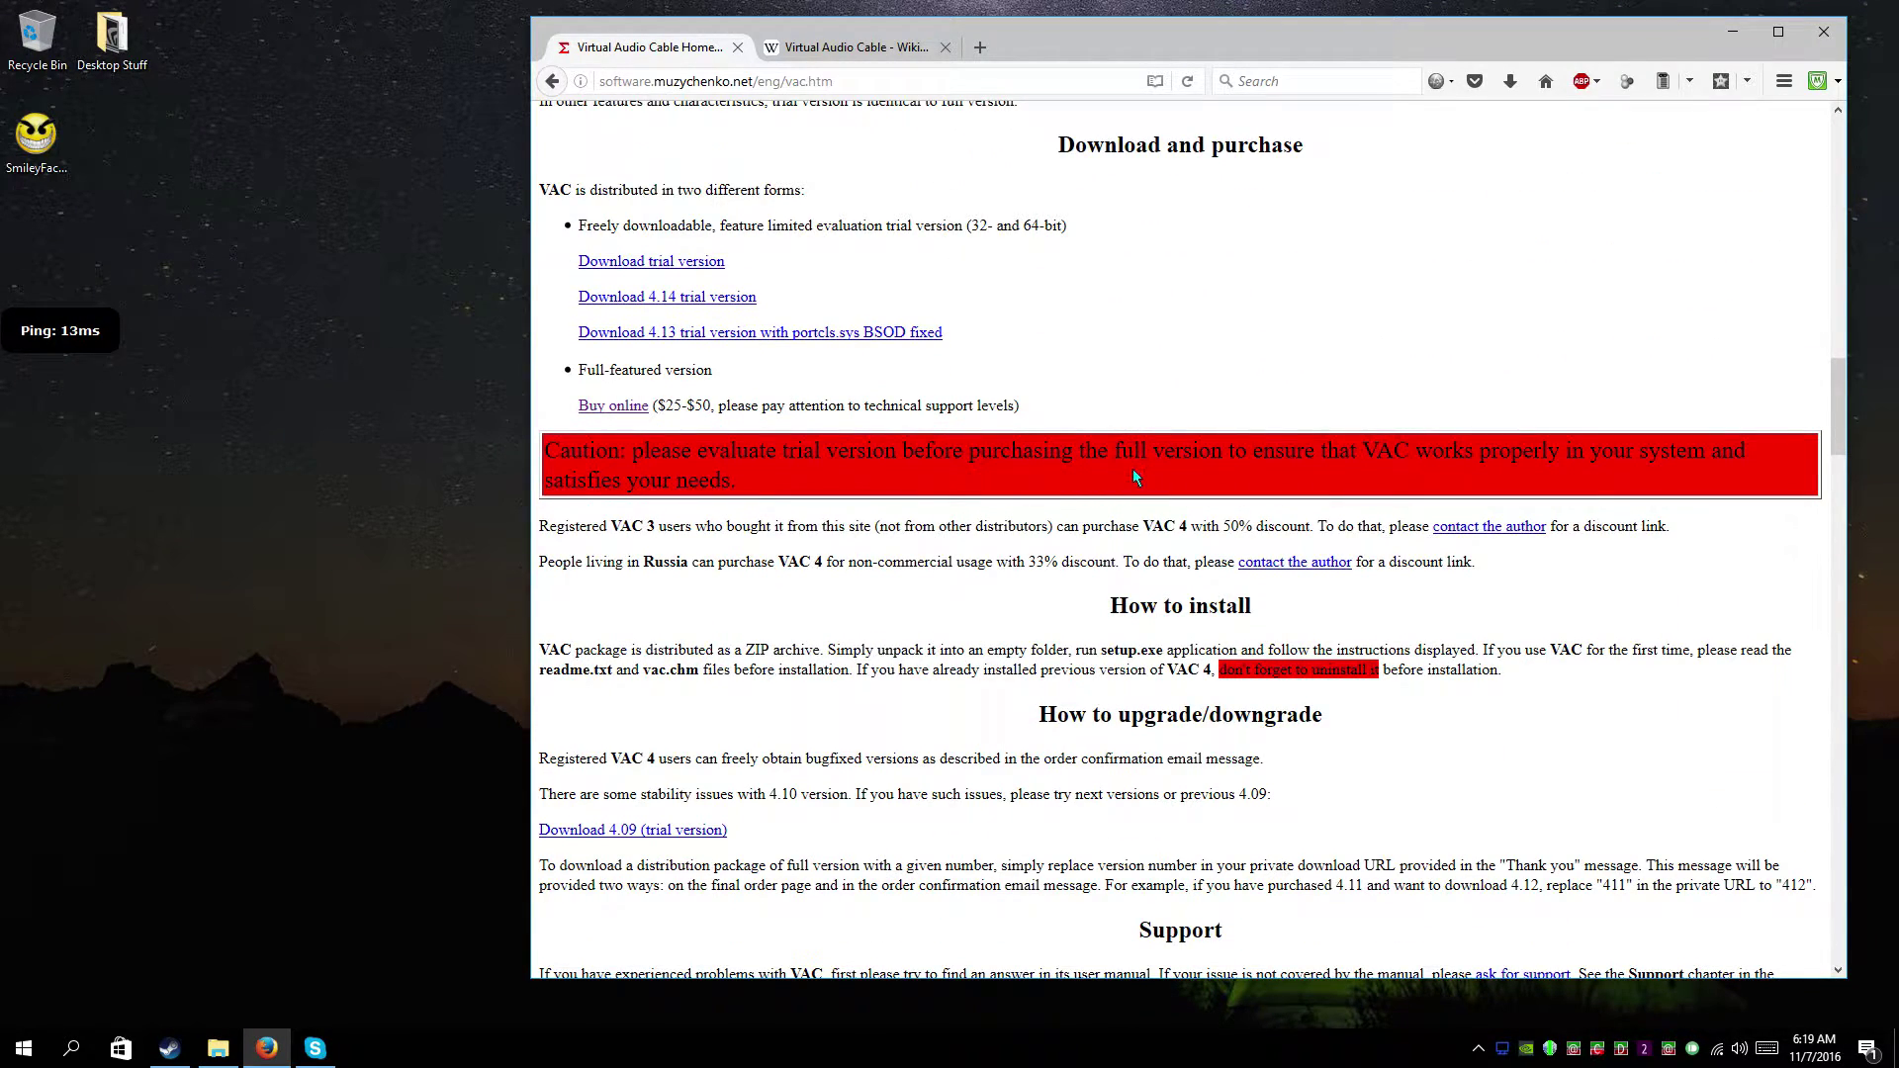
click(621, 408)
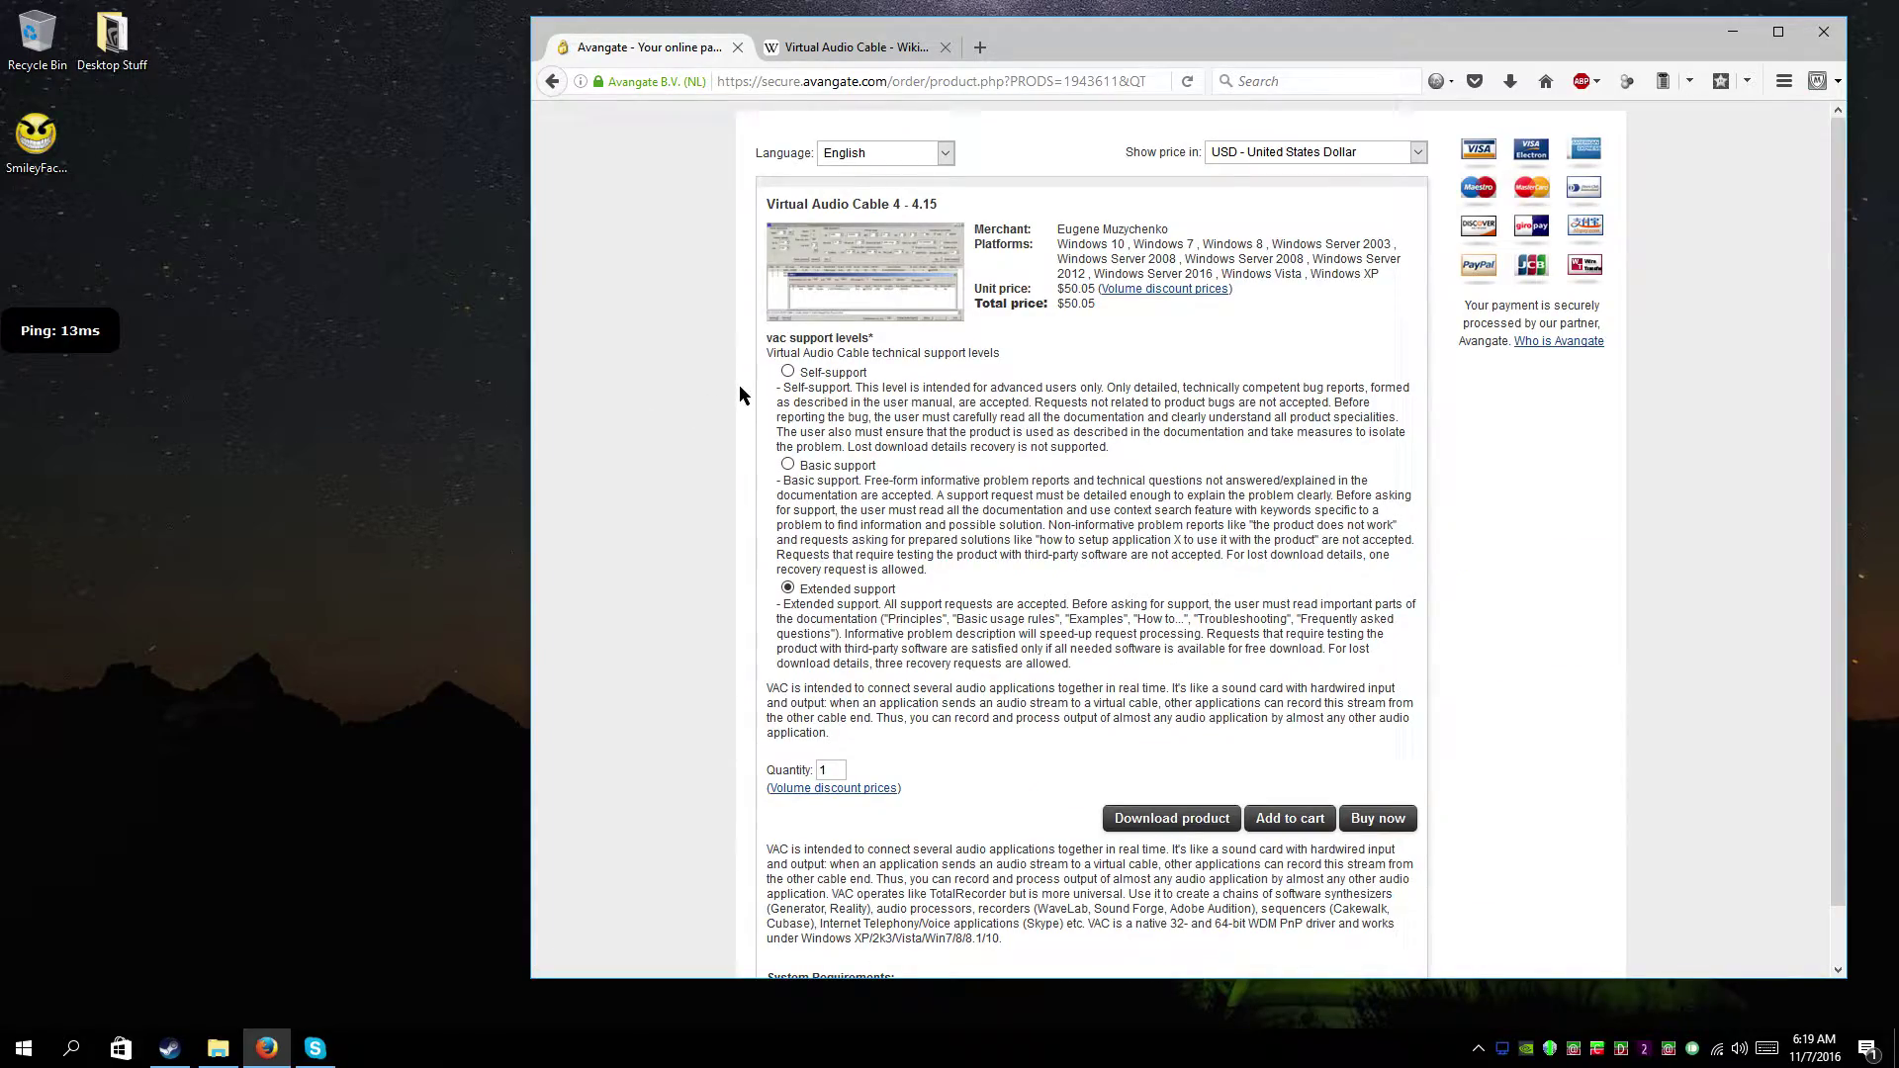
click(554, 81)
scroll(1118, 323, up, 10)
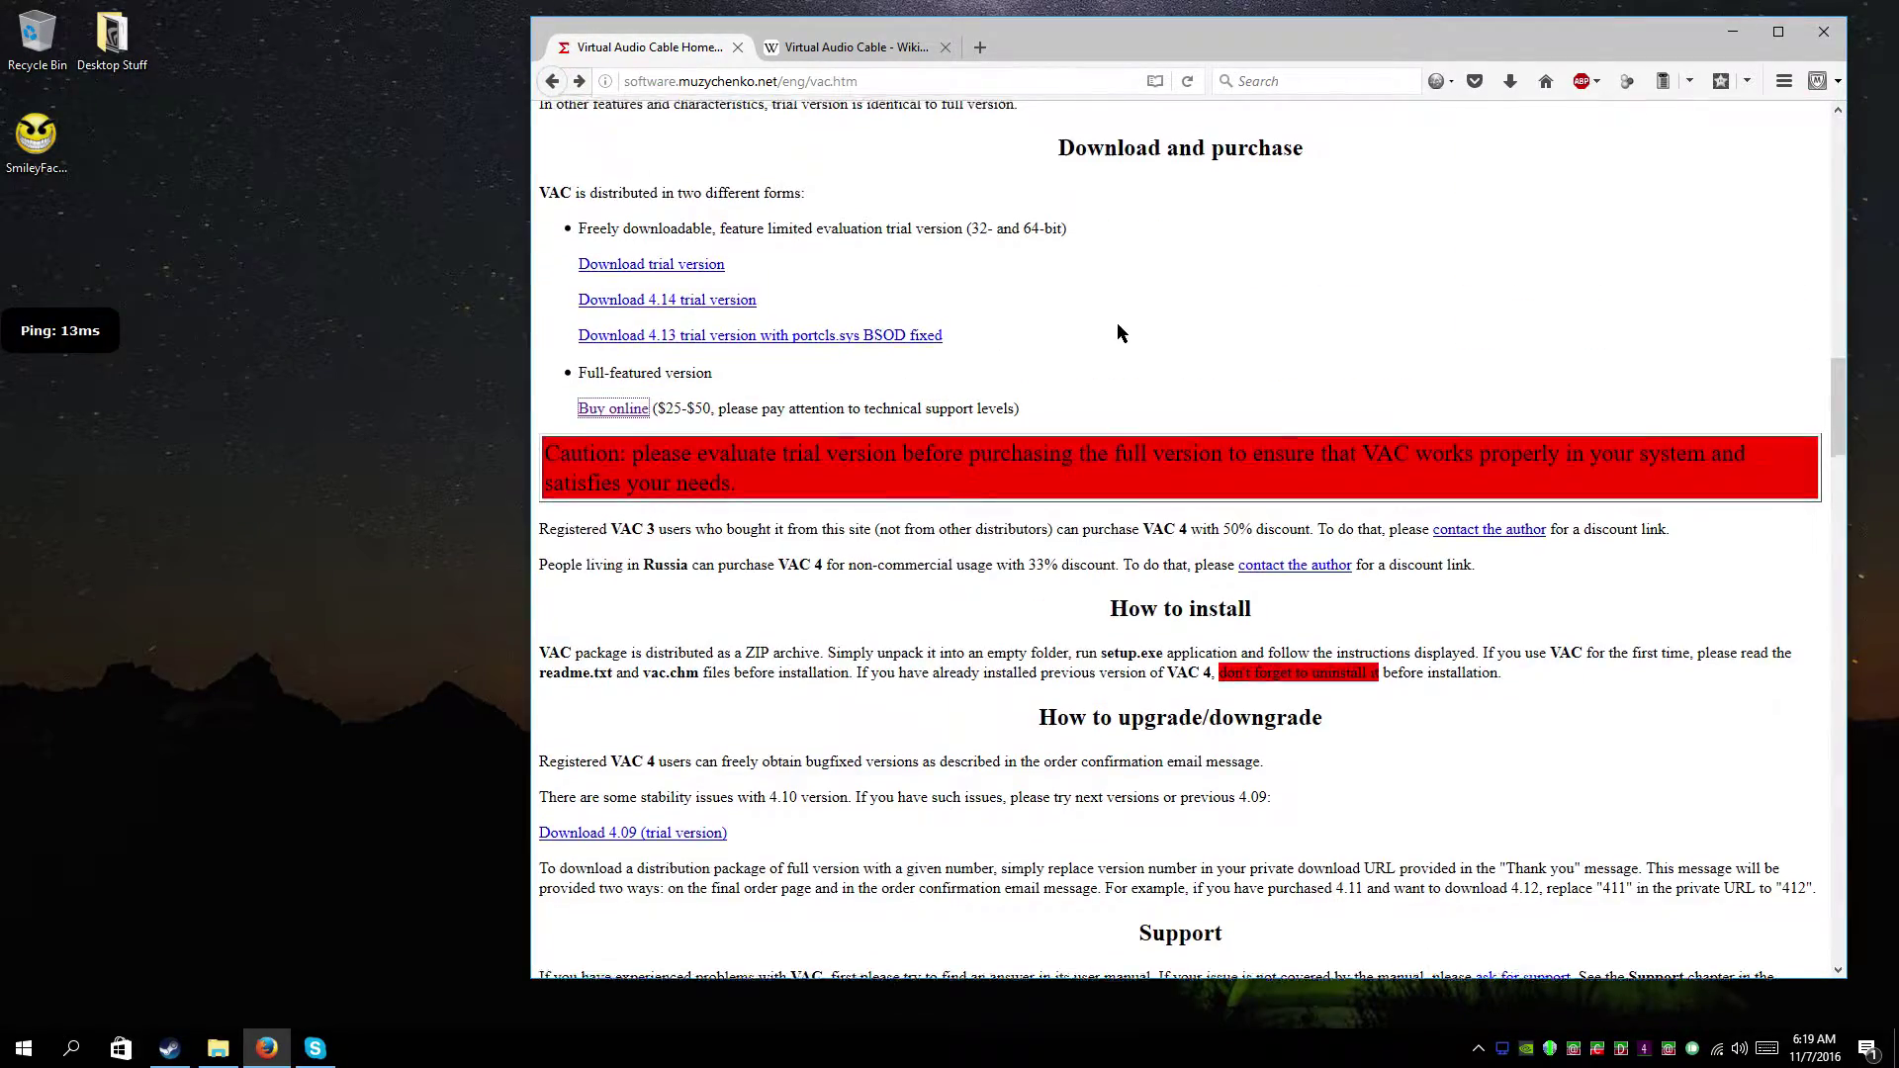
scroll(1117, 322, up, 10)
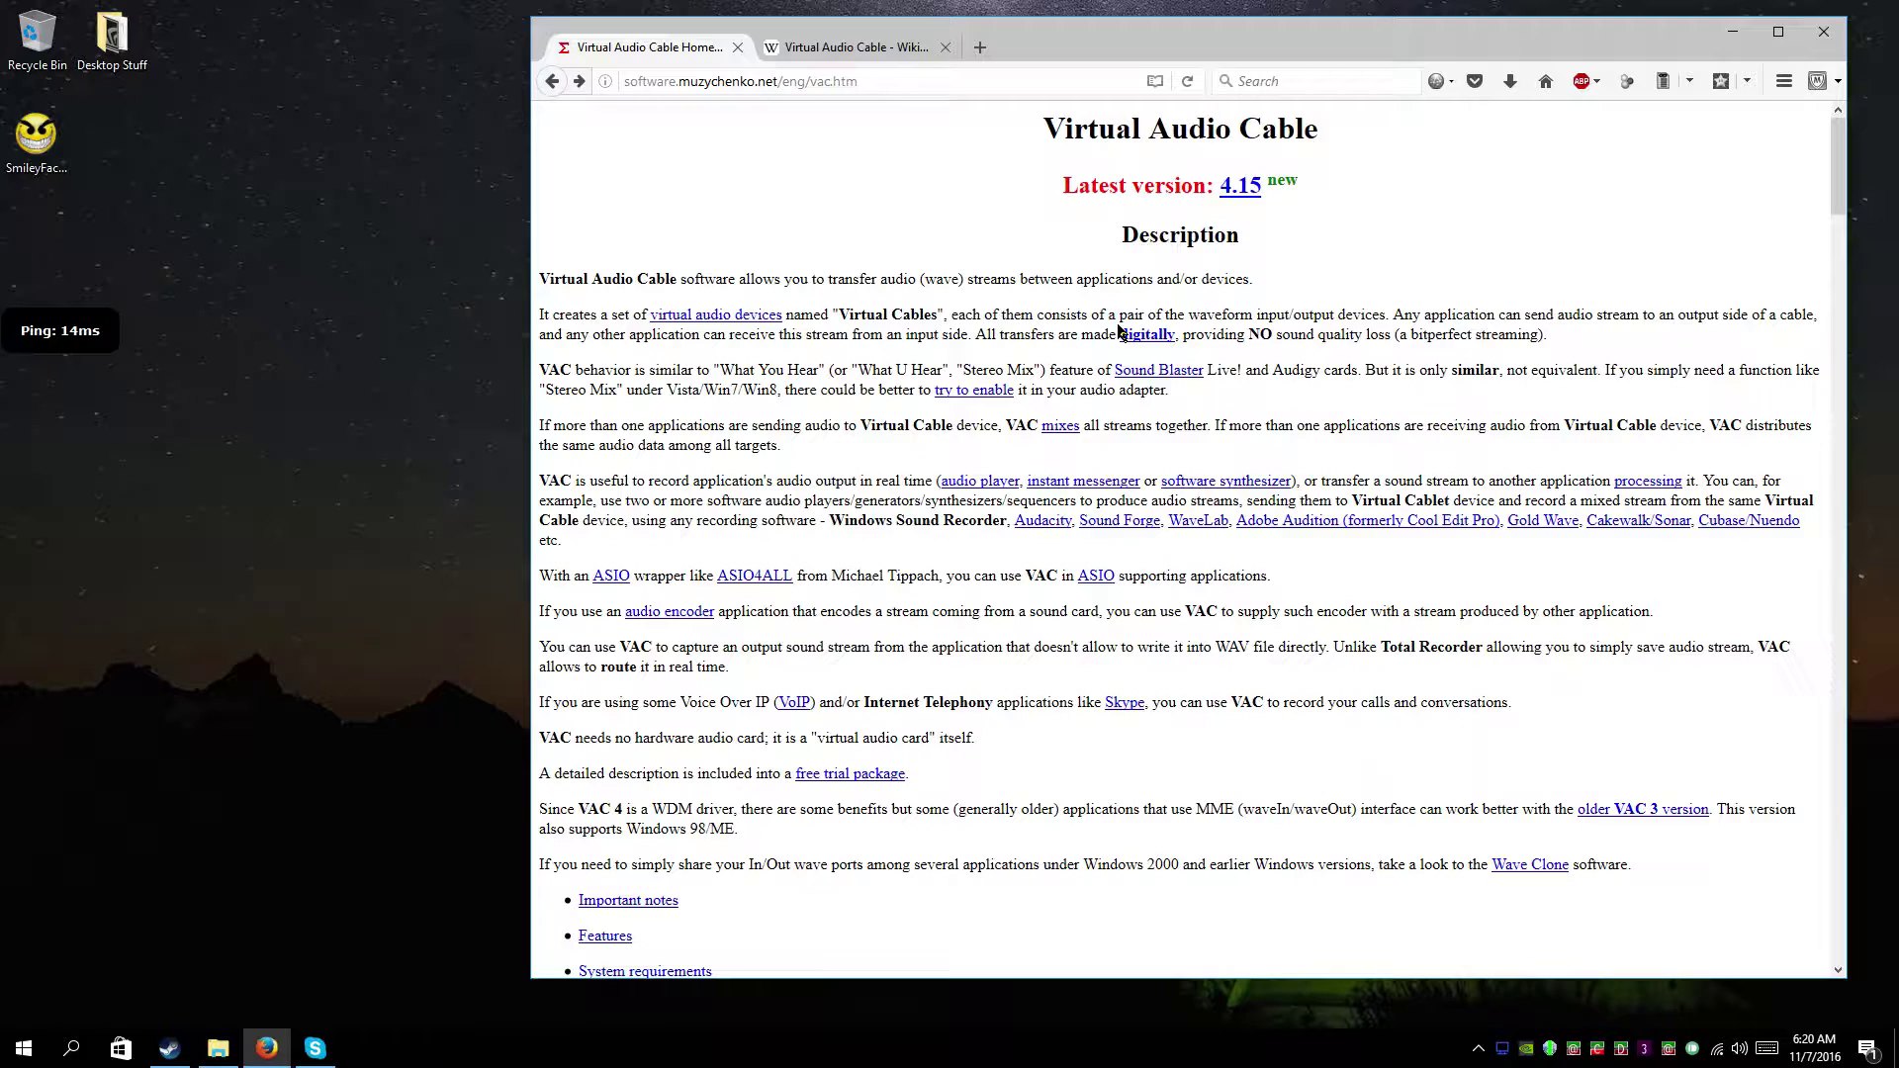
scroll(1034, 327, down, 20)
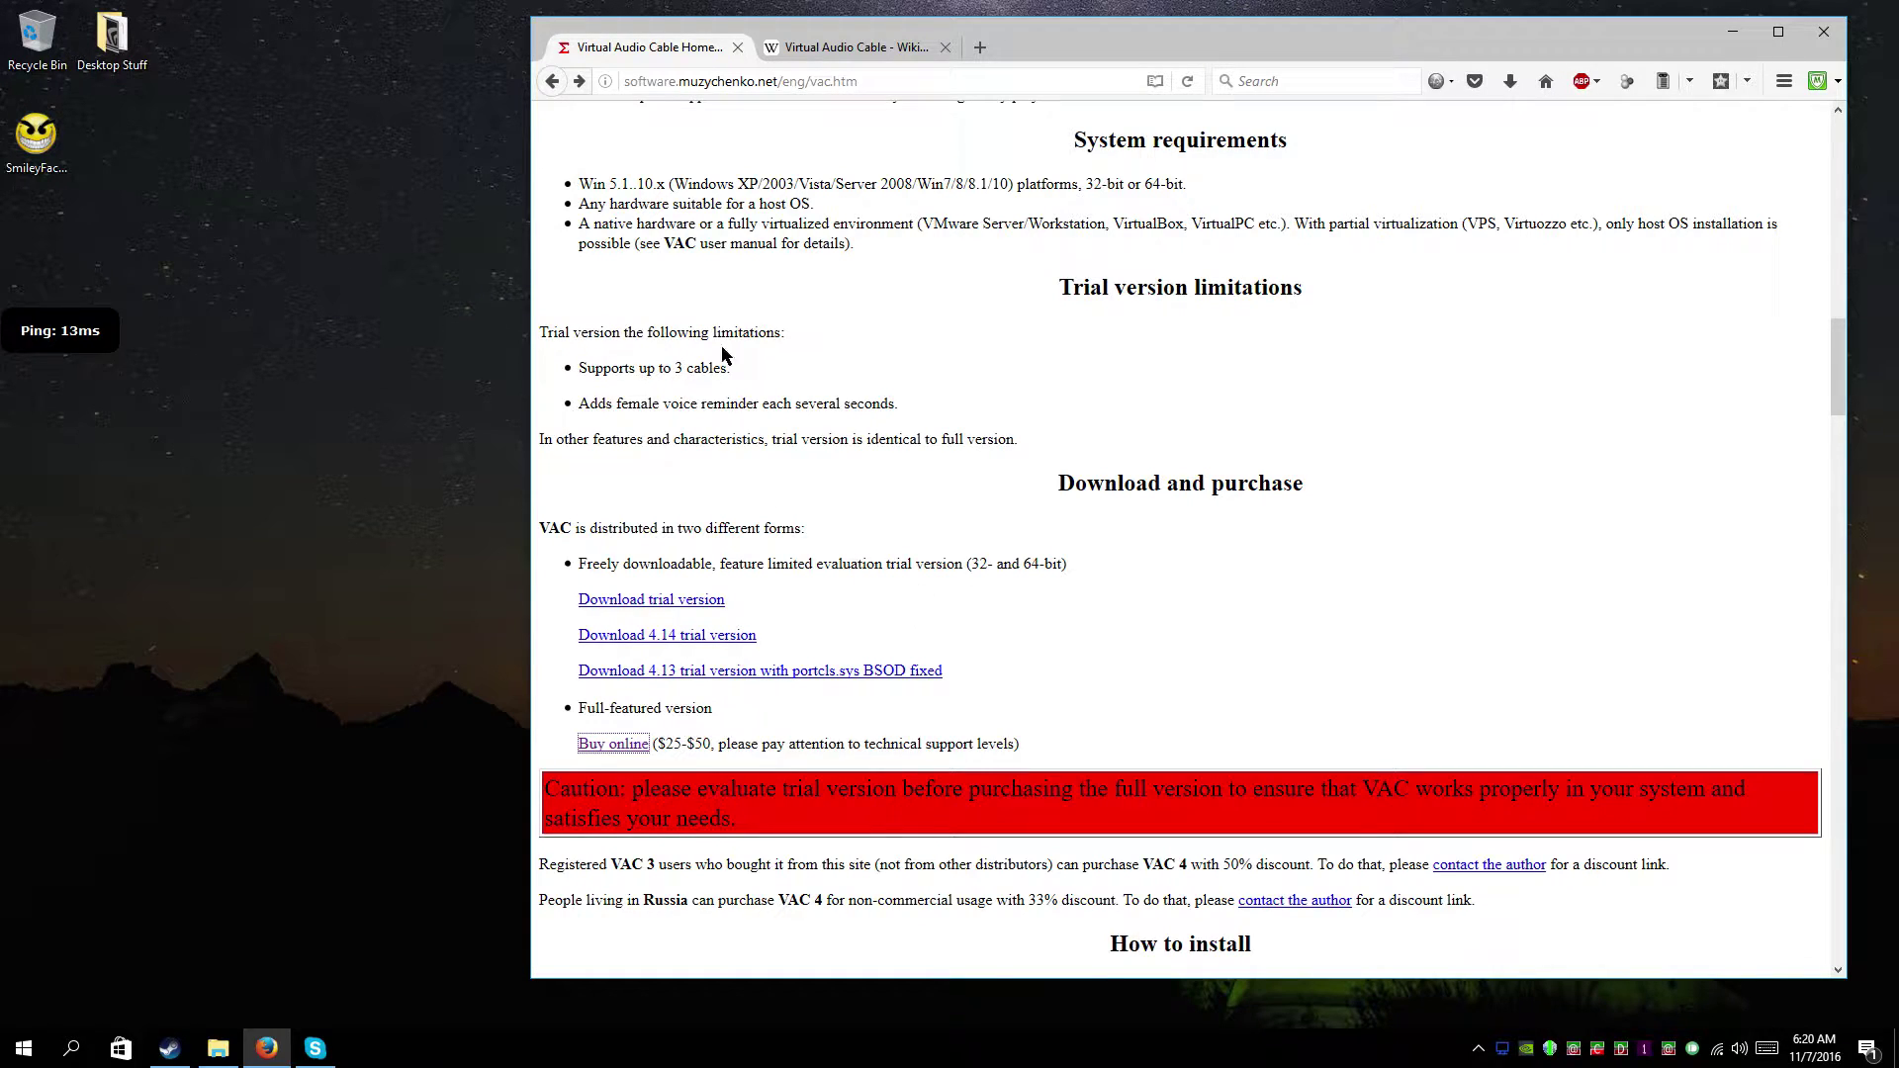
click(552, 84)
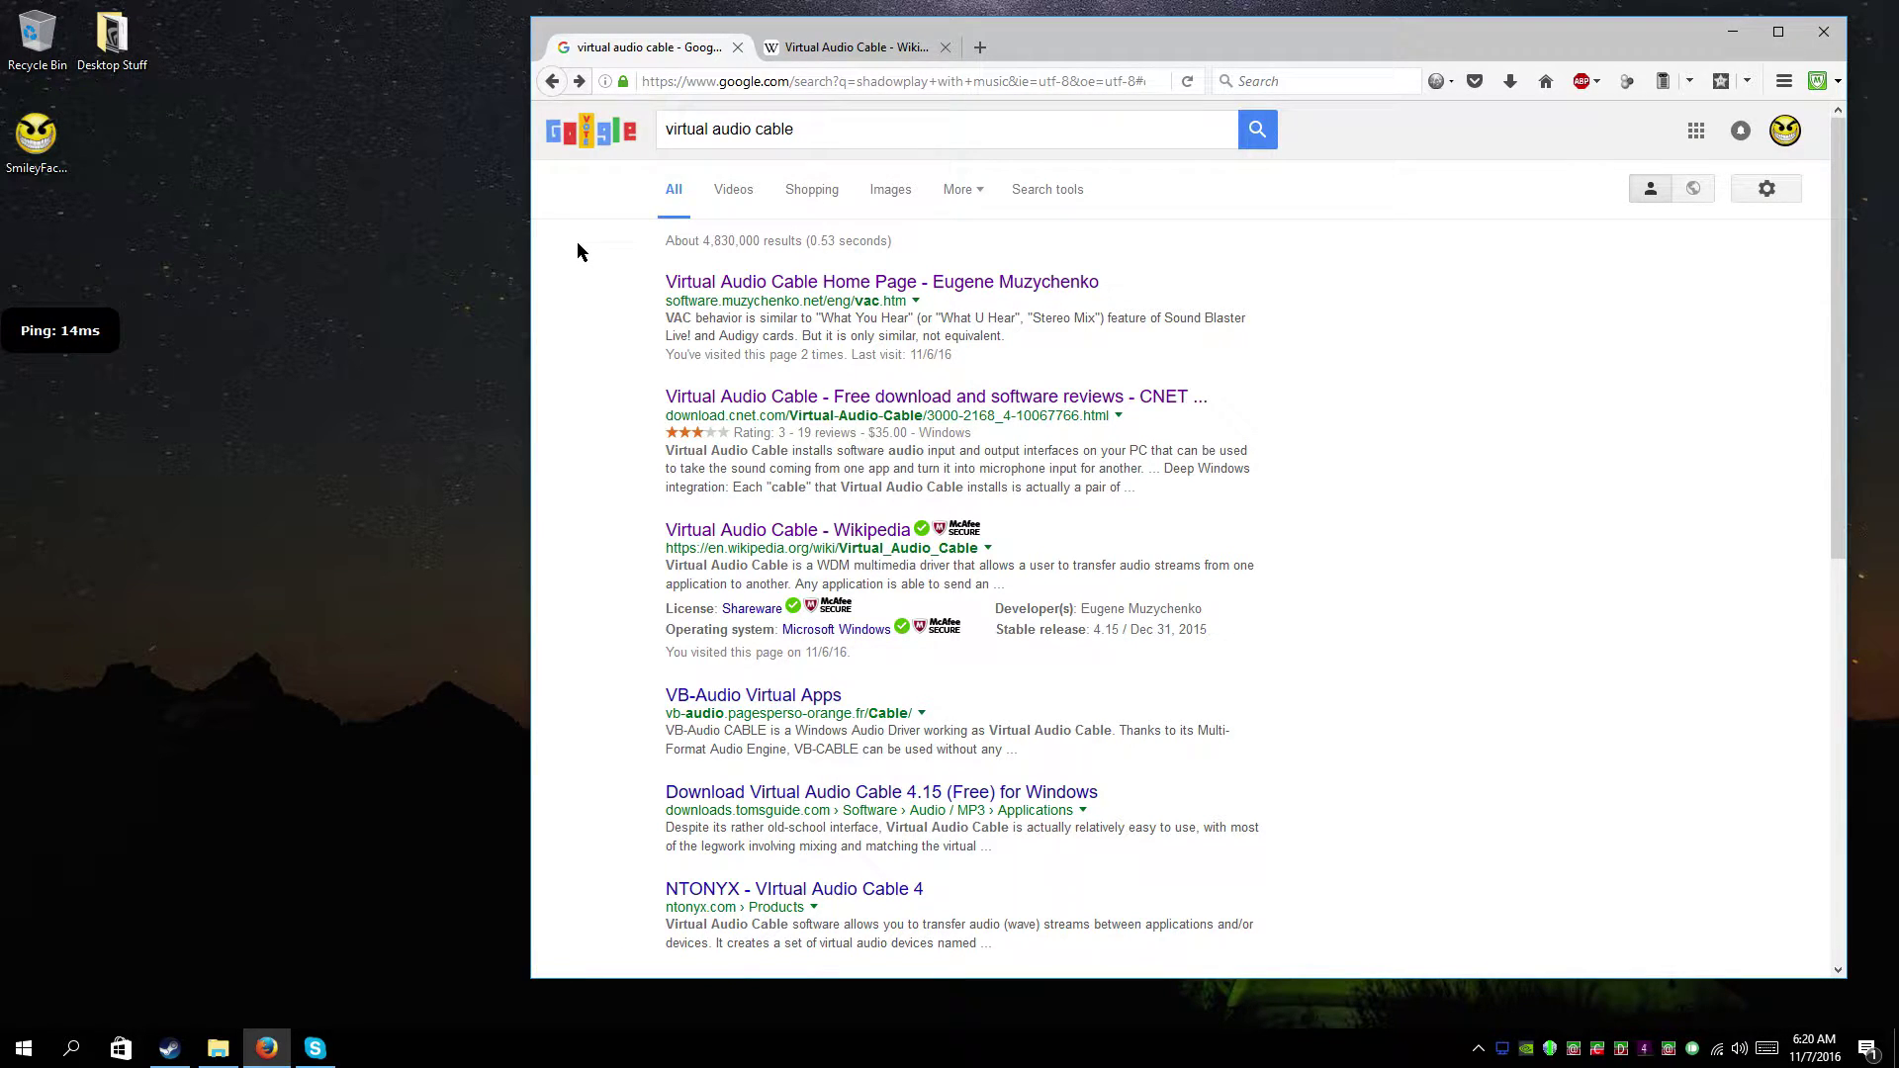
click(1731, 32)
click(8, 1056)
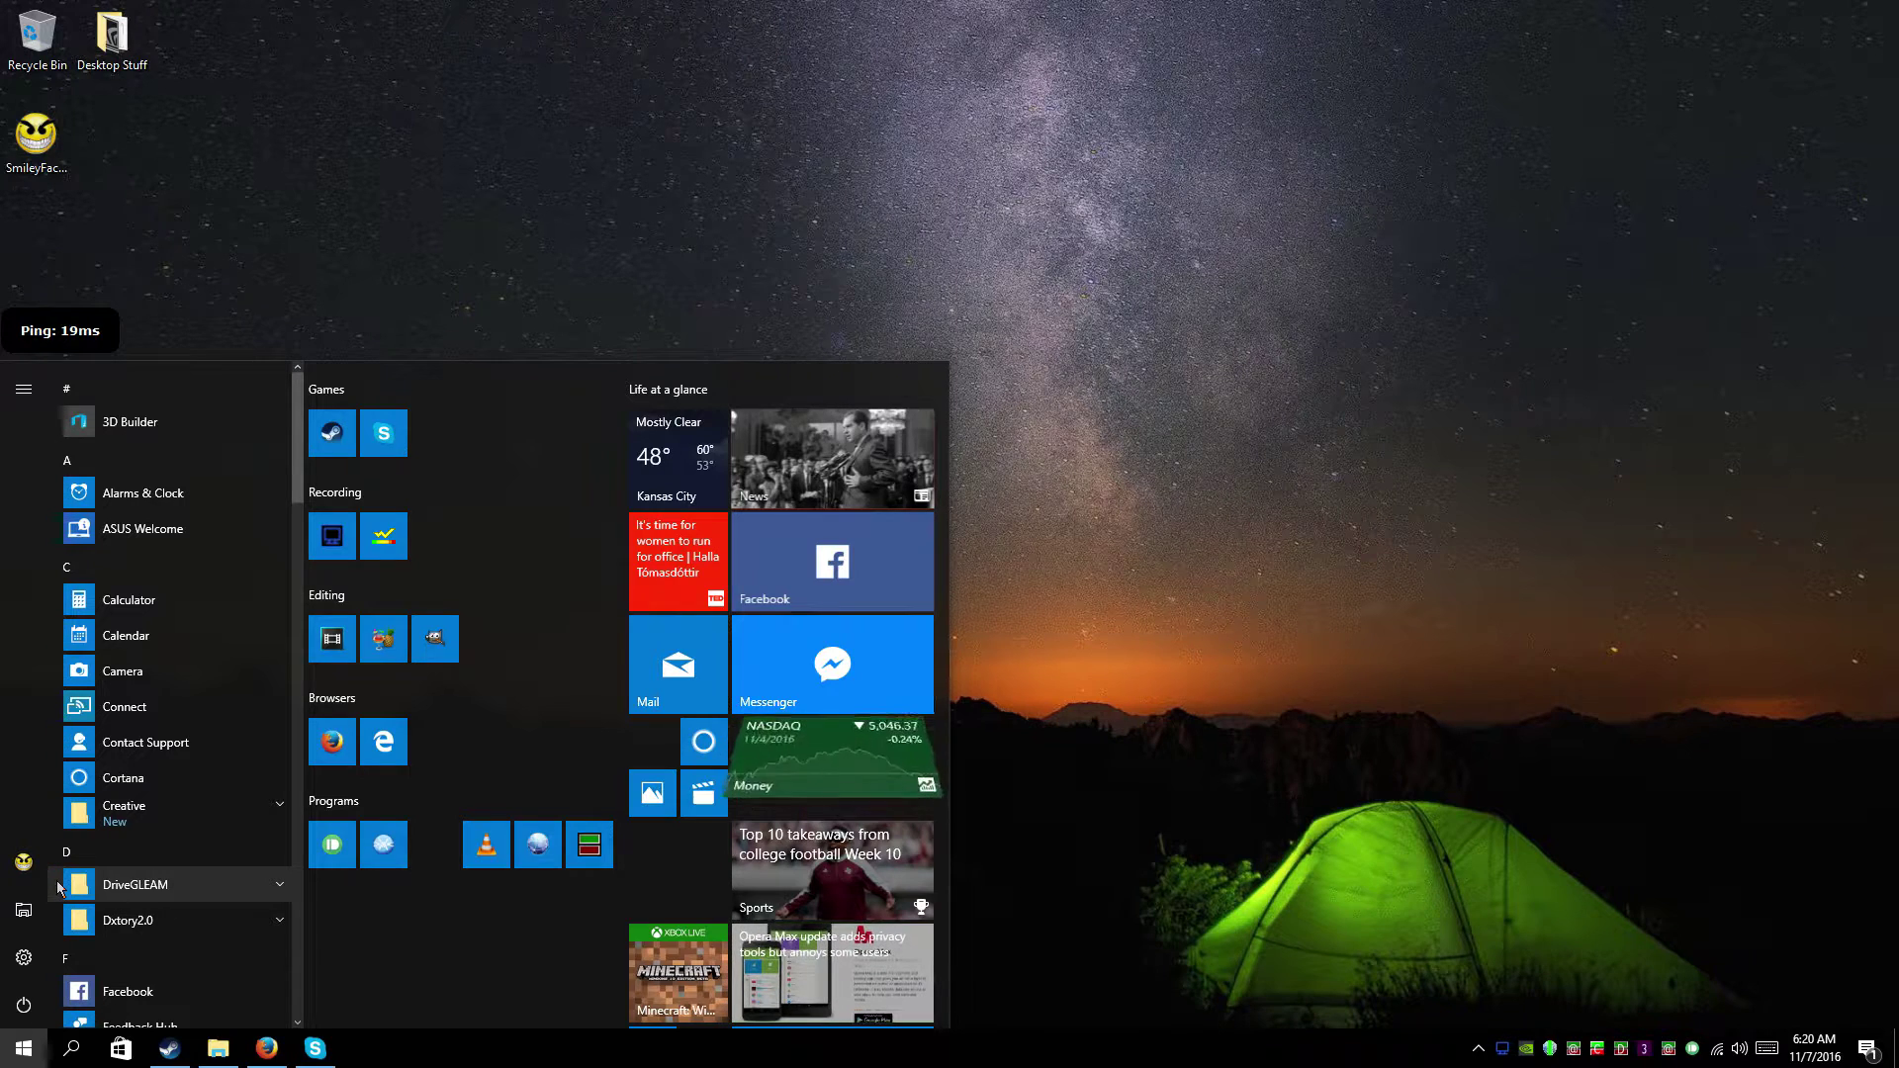
scroll(109, 909, down, 5)
scroll(118, 915, down, 10)
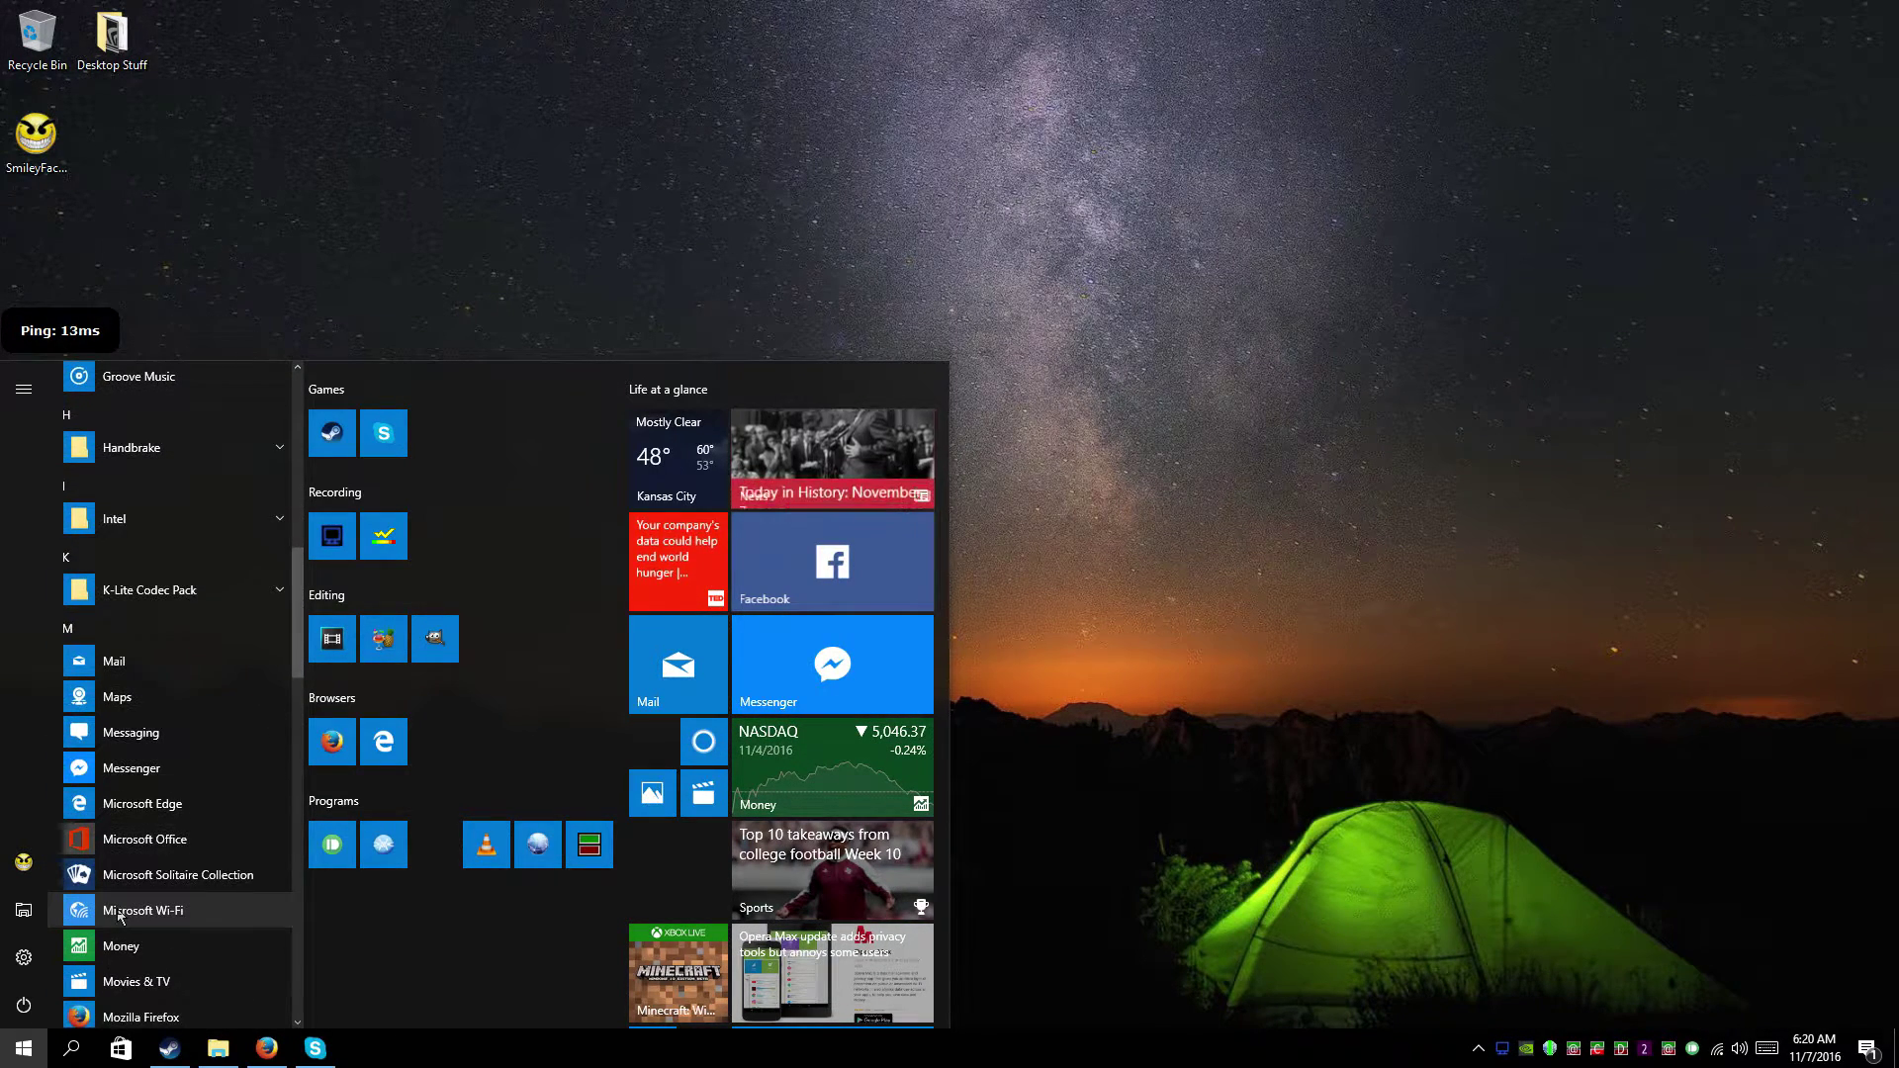
scroll(116, 878, down, 8)
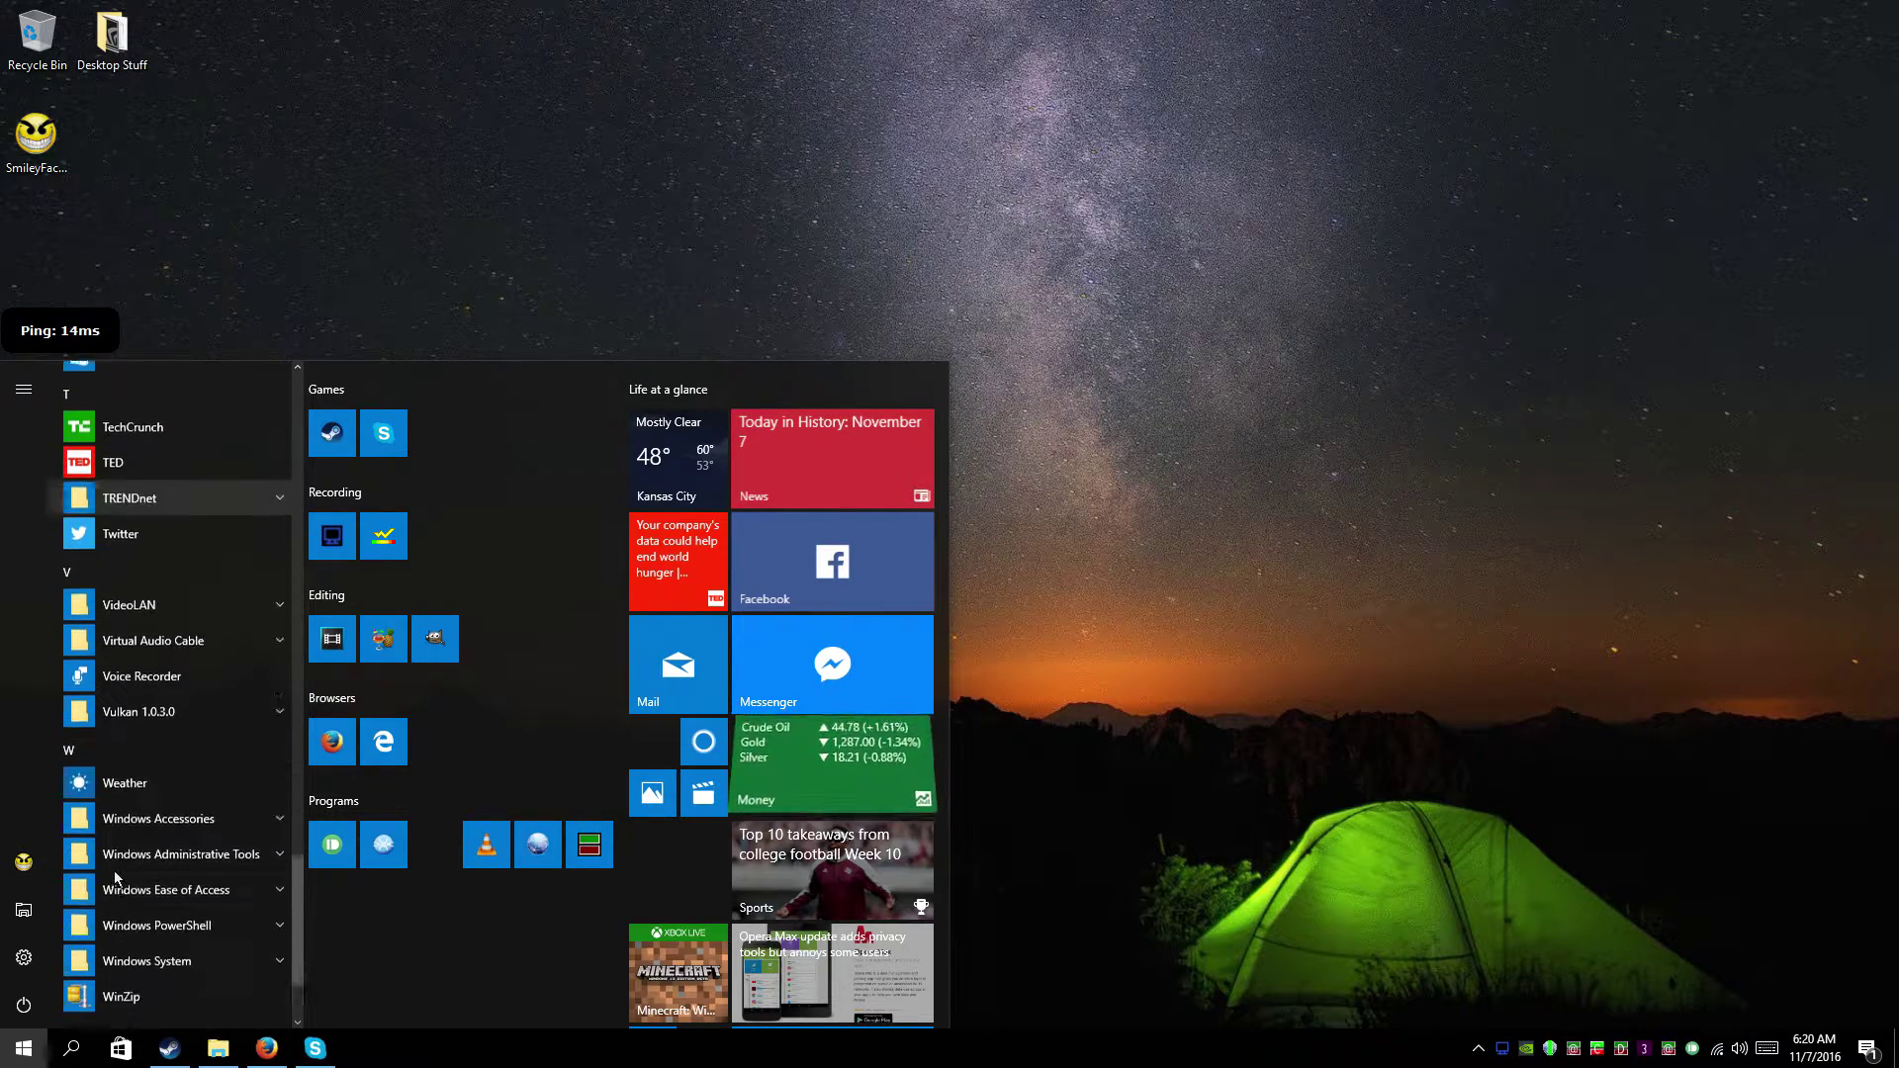
click(145, 625)
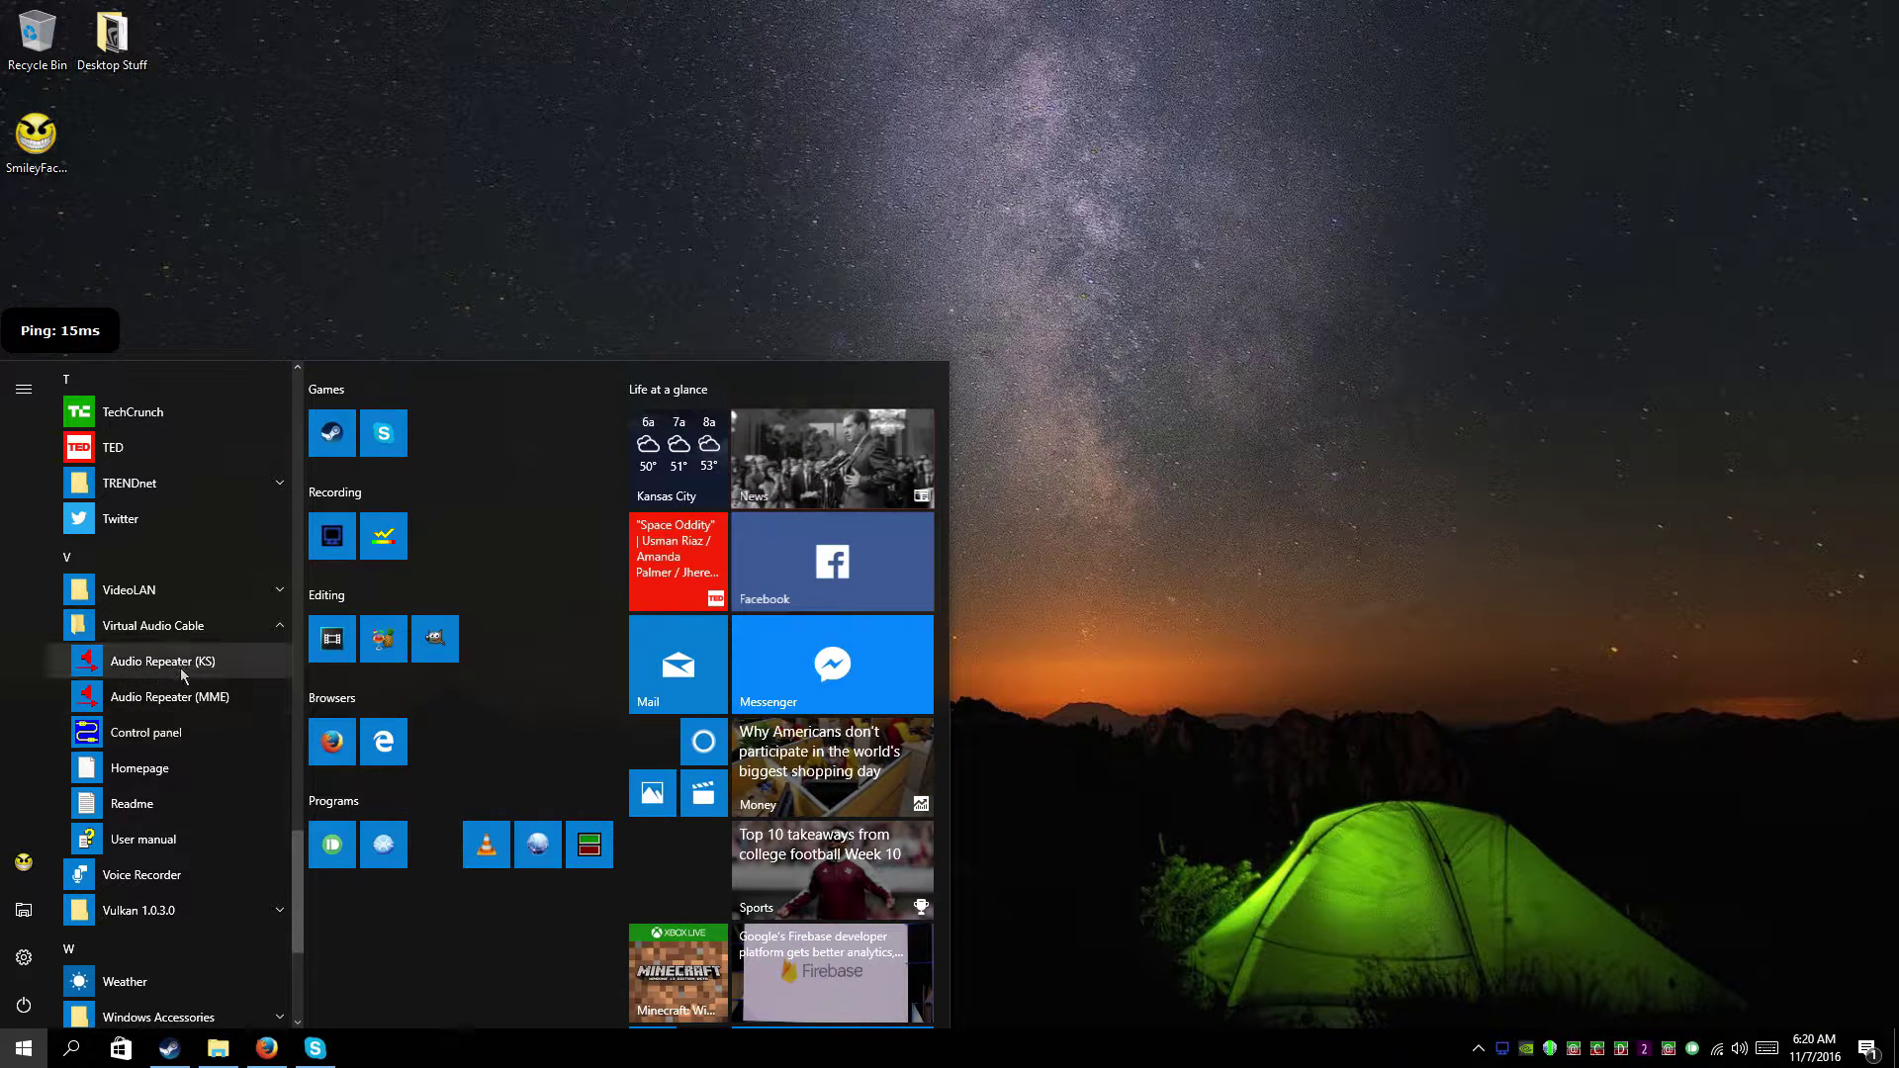
click(166, 733)
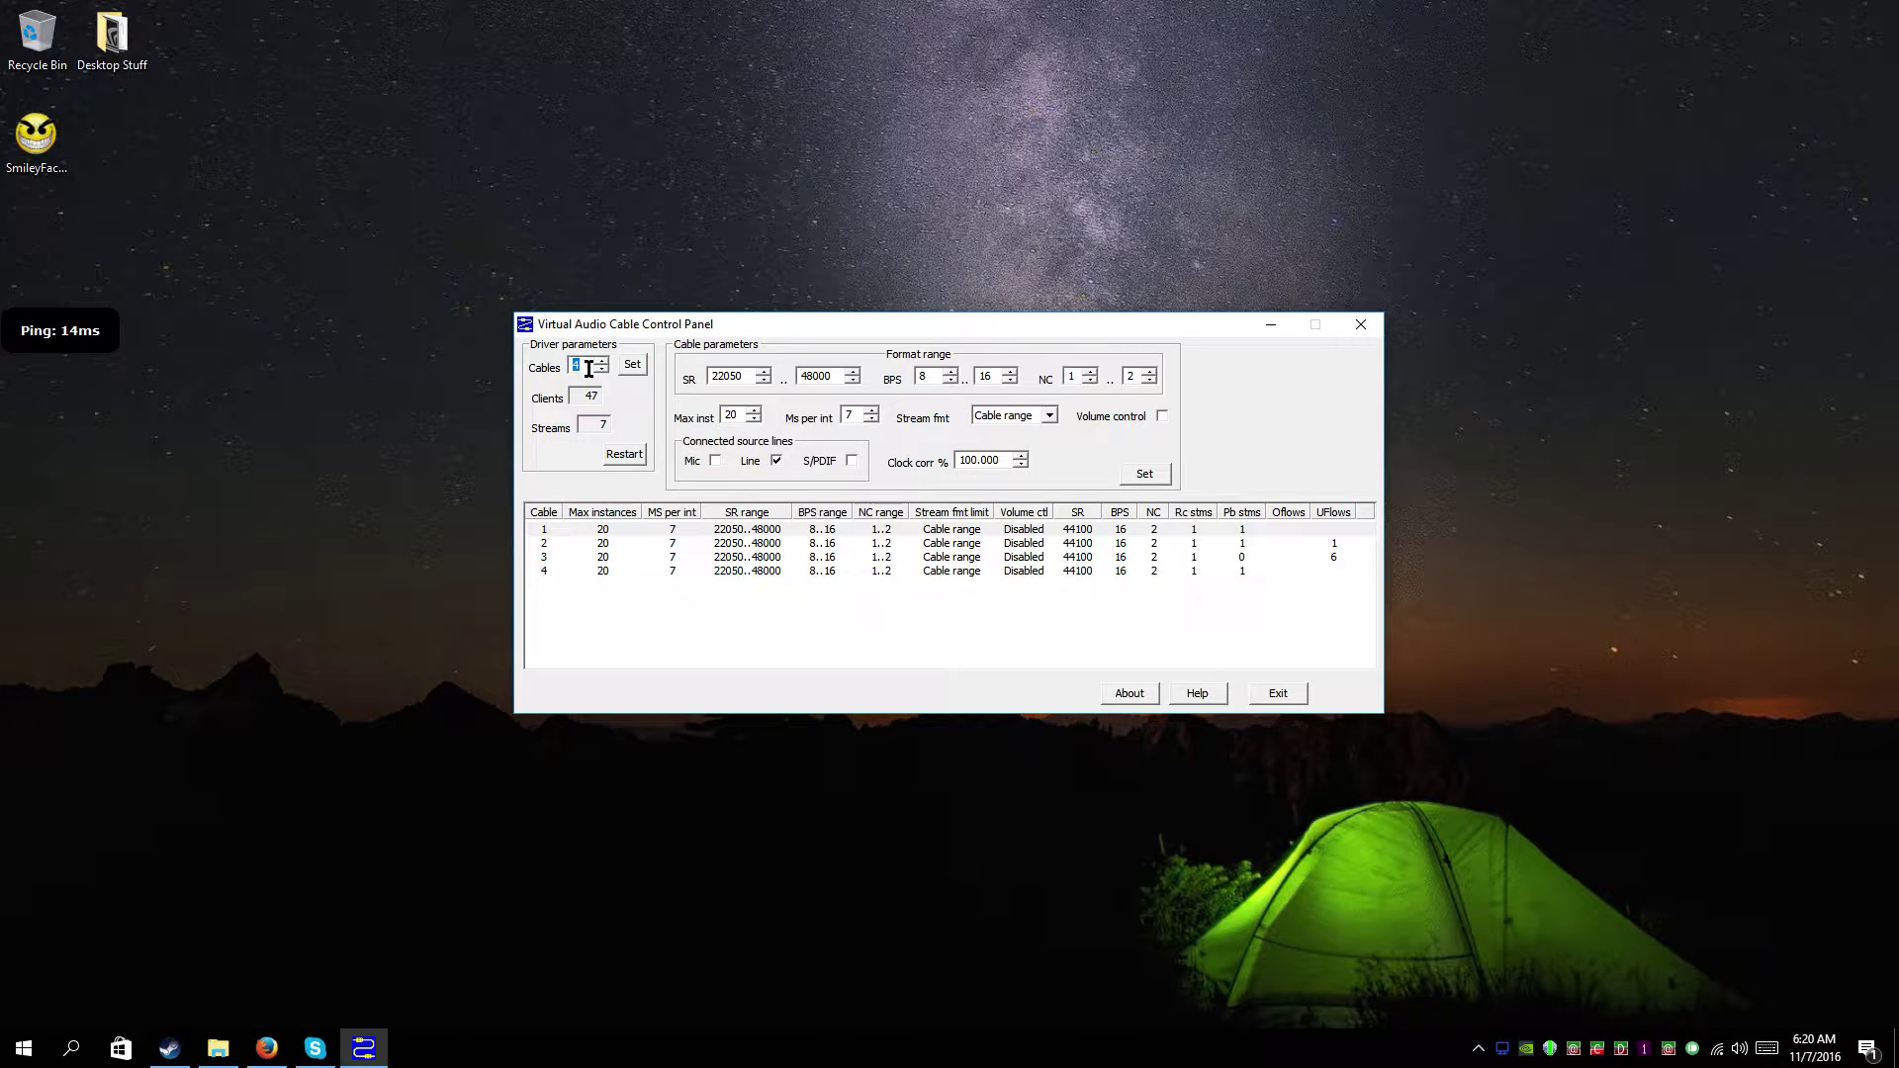
click(1359, 326)
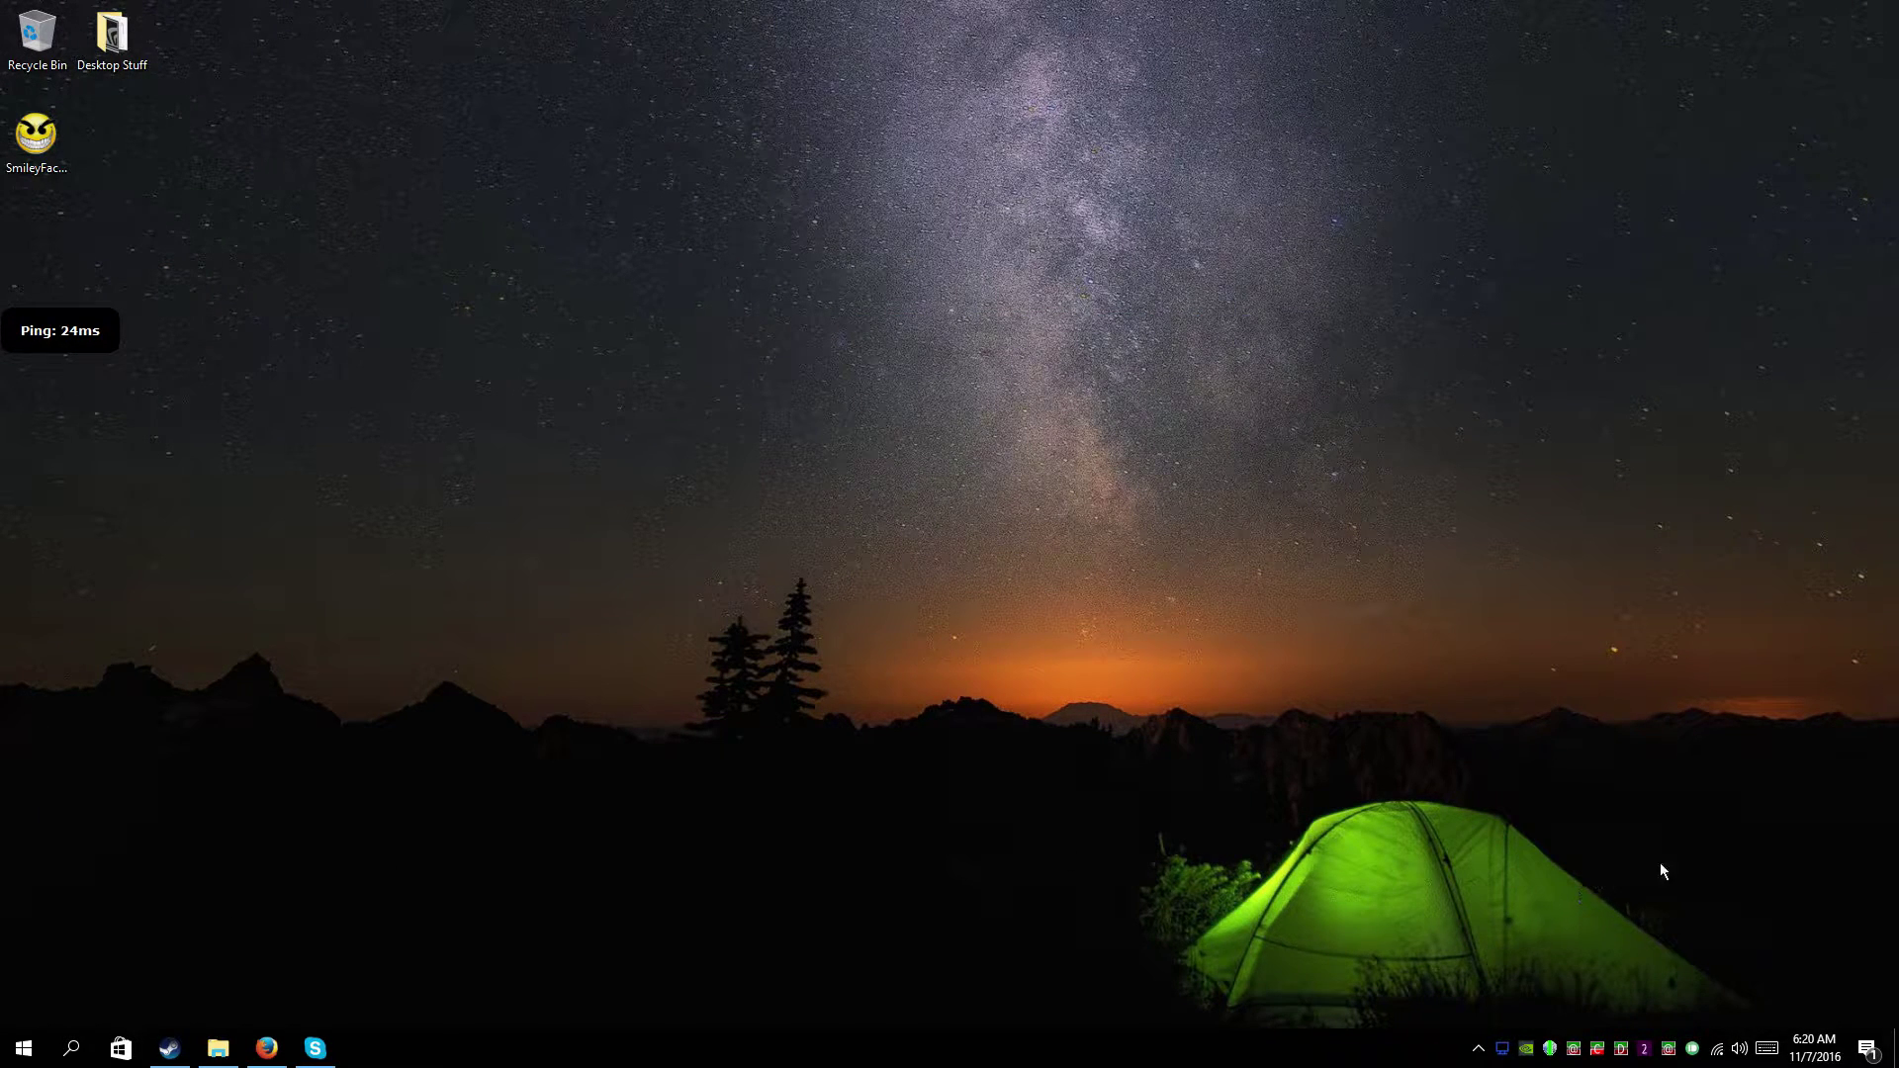
- Open the Playback devices list from the taskbar speaker icon
right_click(1742, 1050)
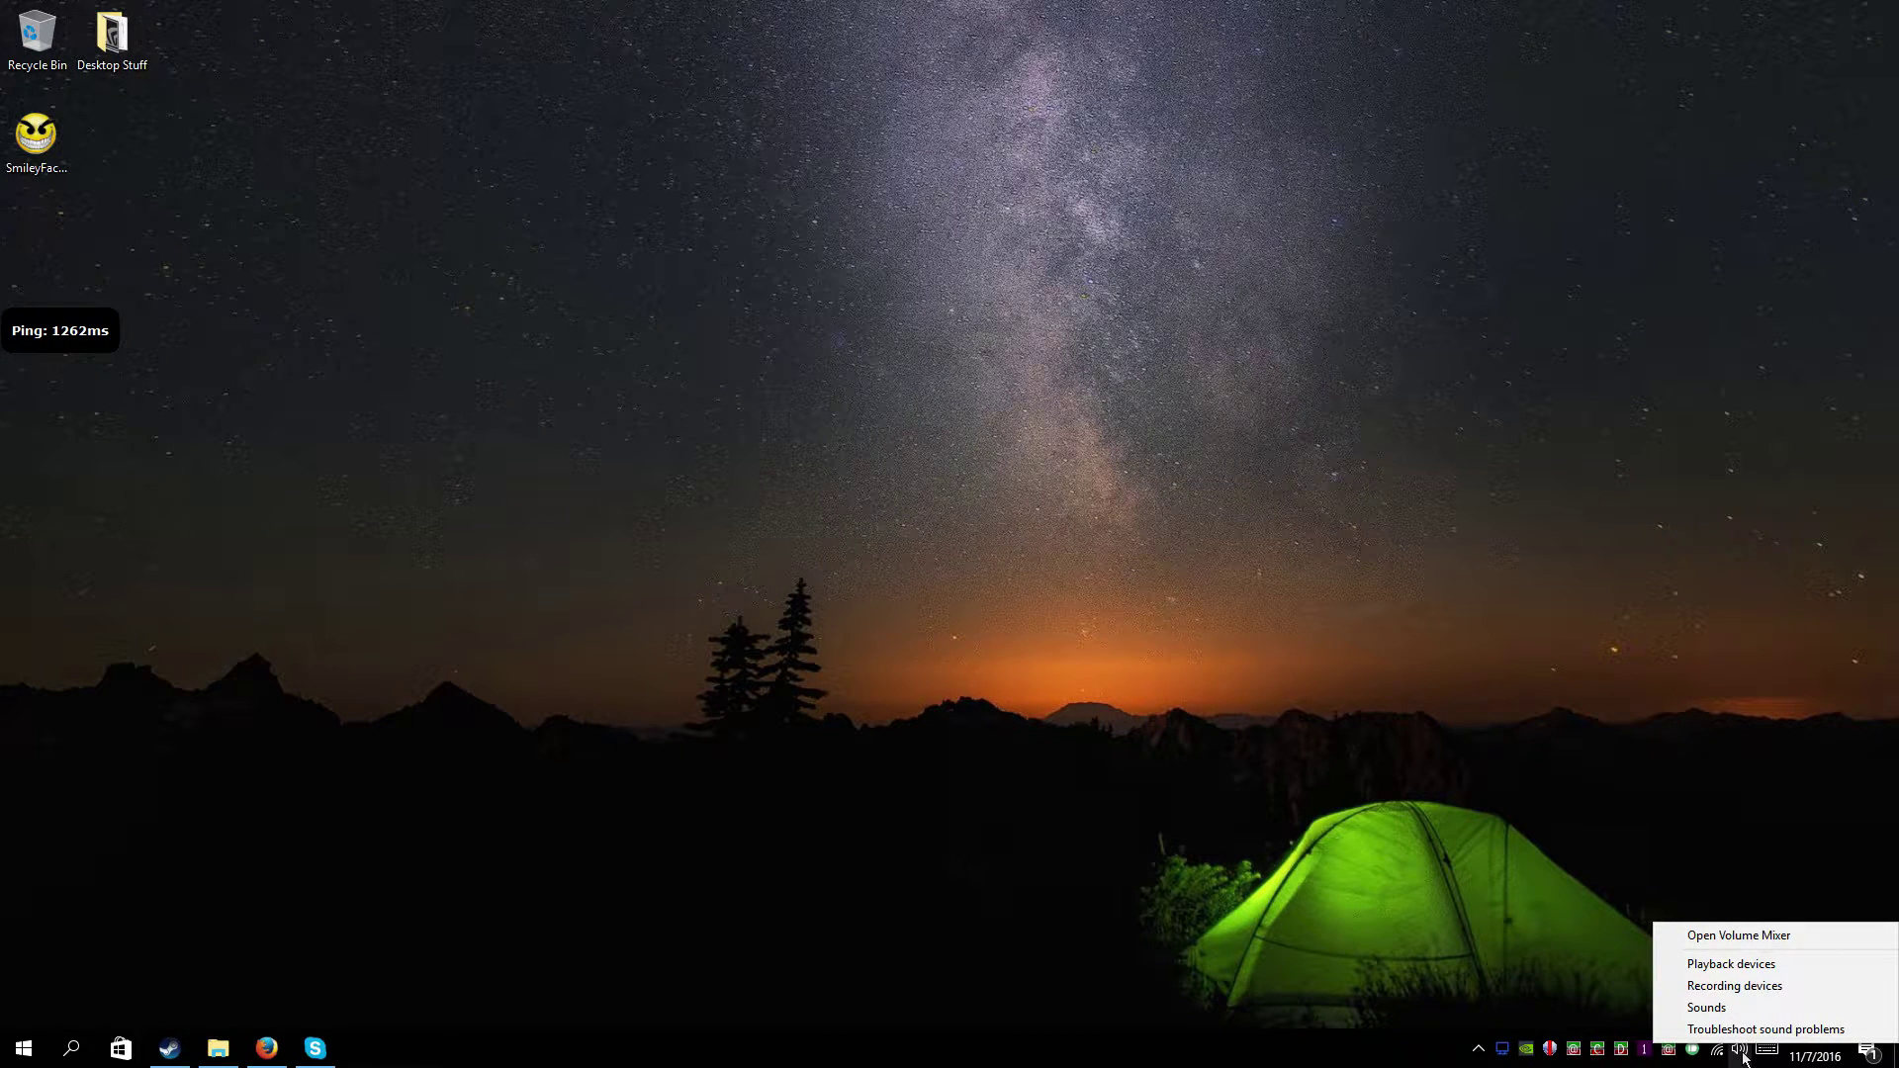
click(1737, 965)
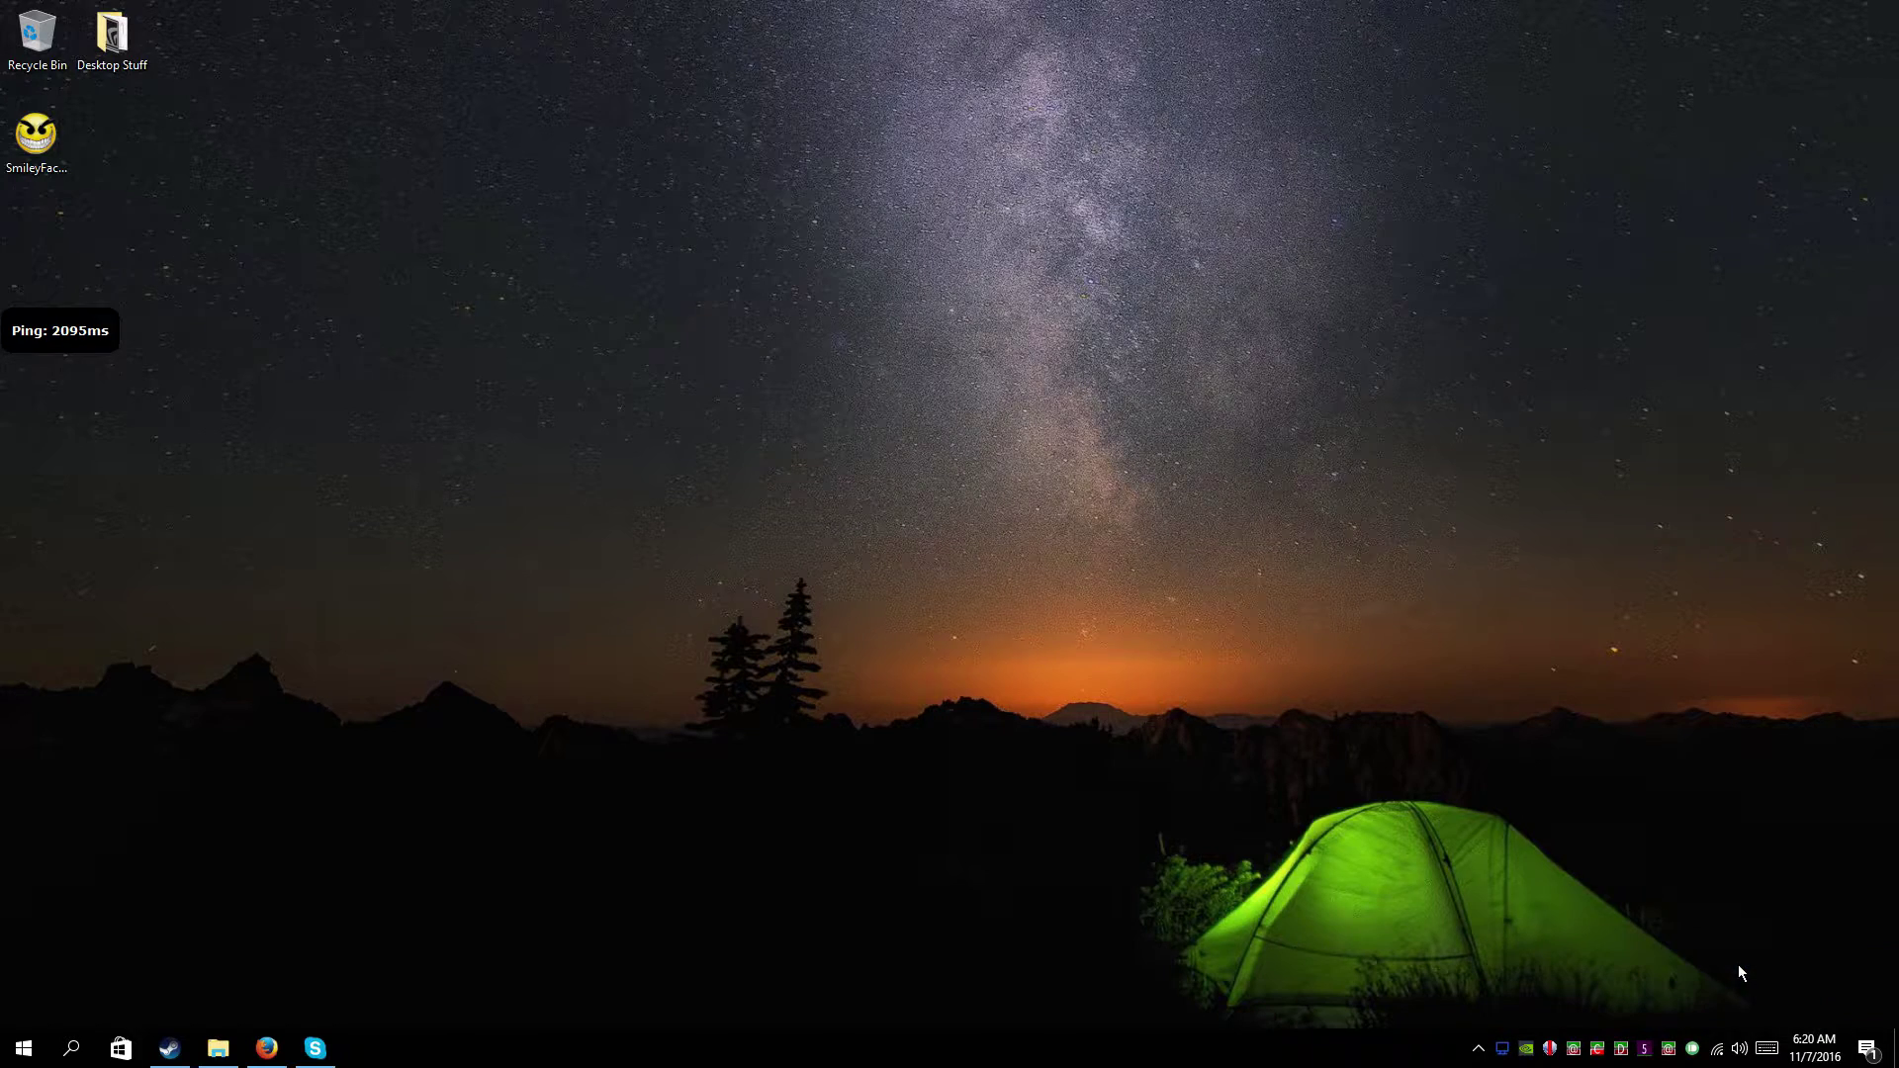
drag(416, 148, 599, 263)
scroll(542, 488, down, 1)
scroll(662, 429, down, 5)
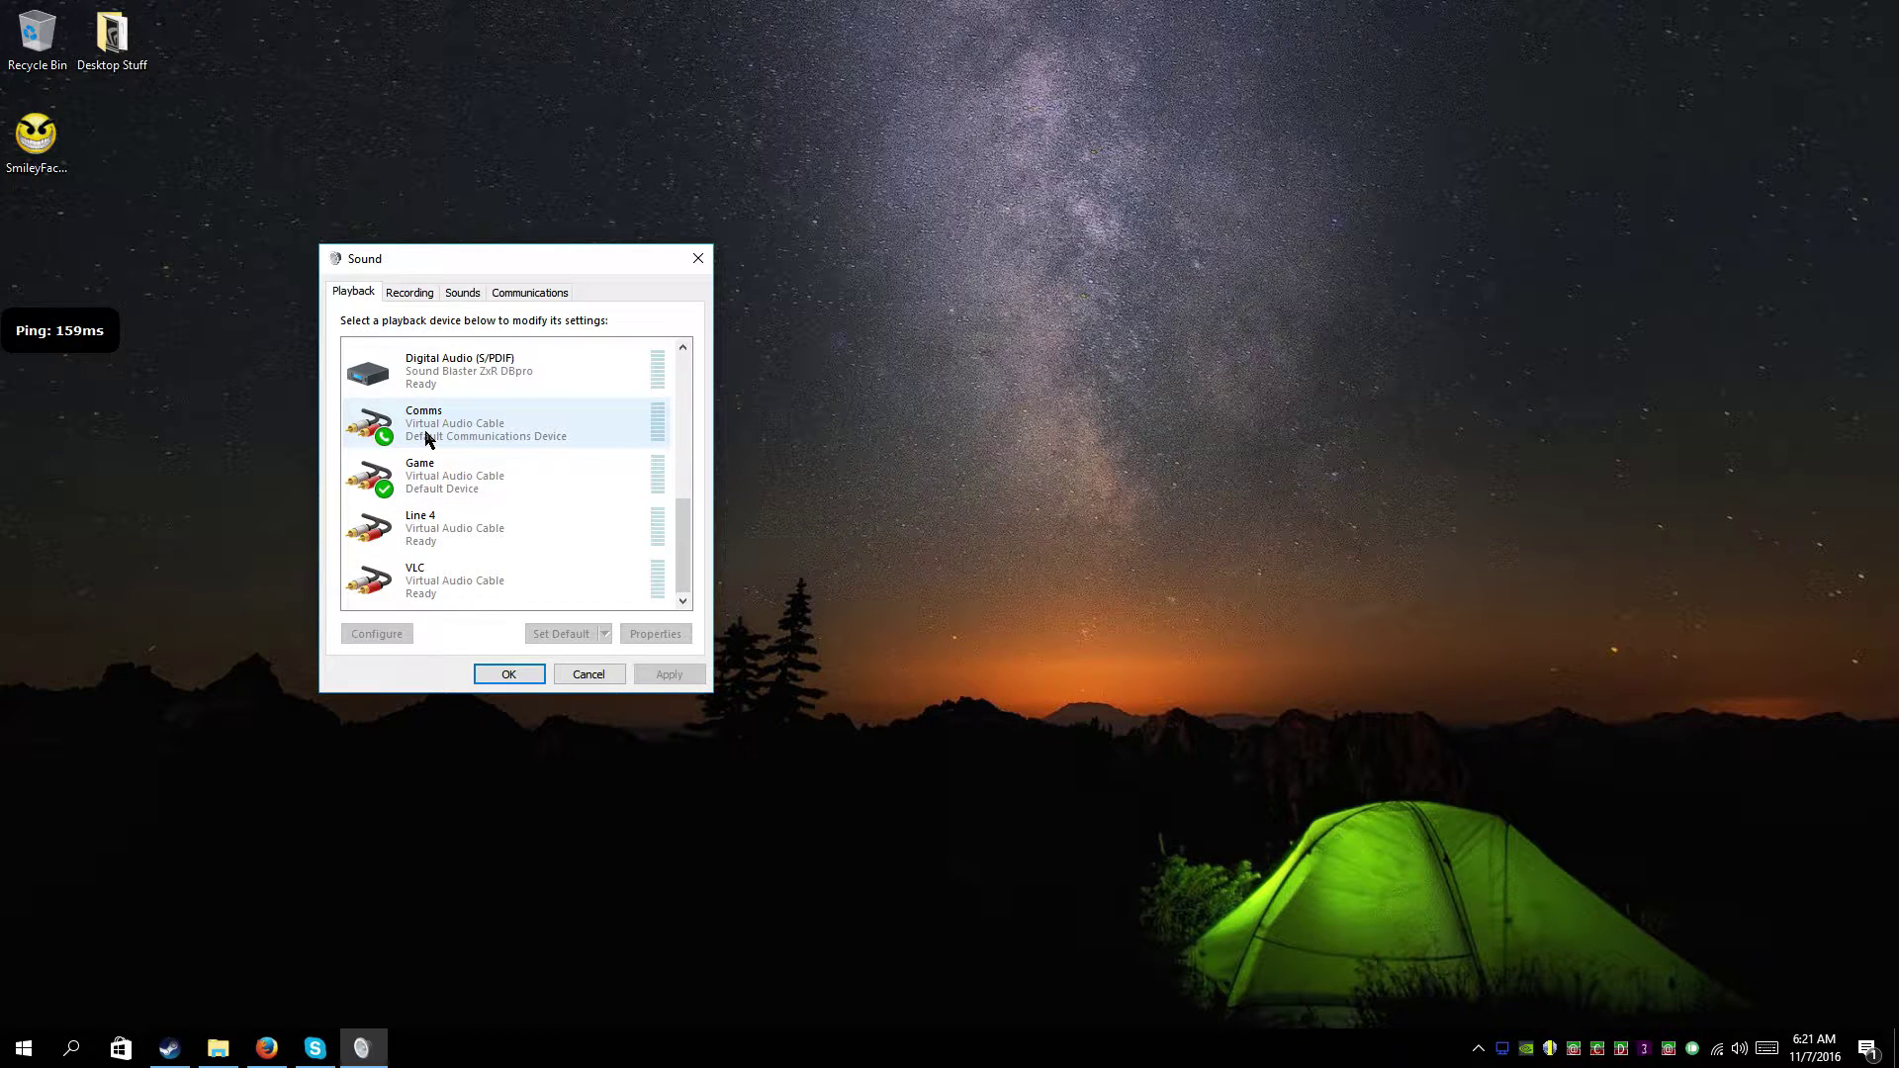
- Rename the Comms cable to 'any thing', then rename it back to 'Comms'
double_click(442, 428)
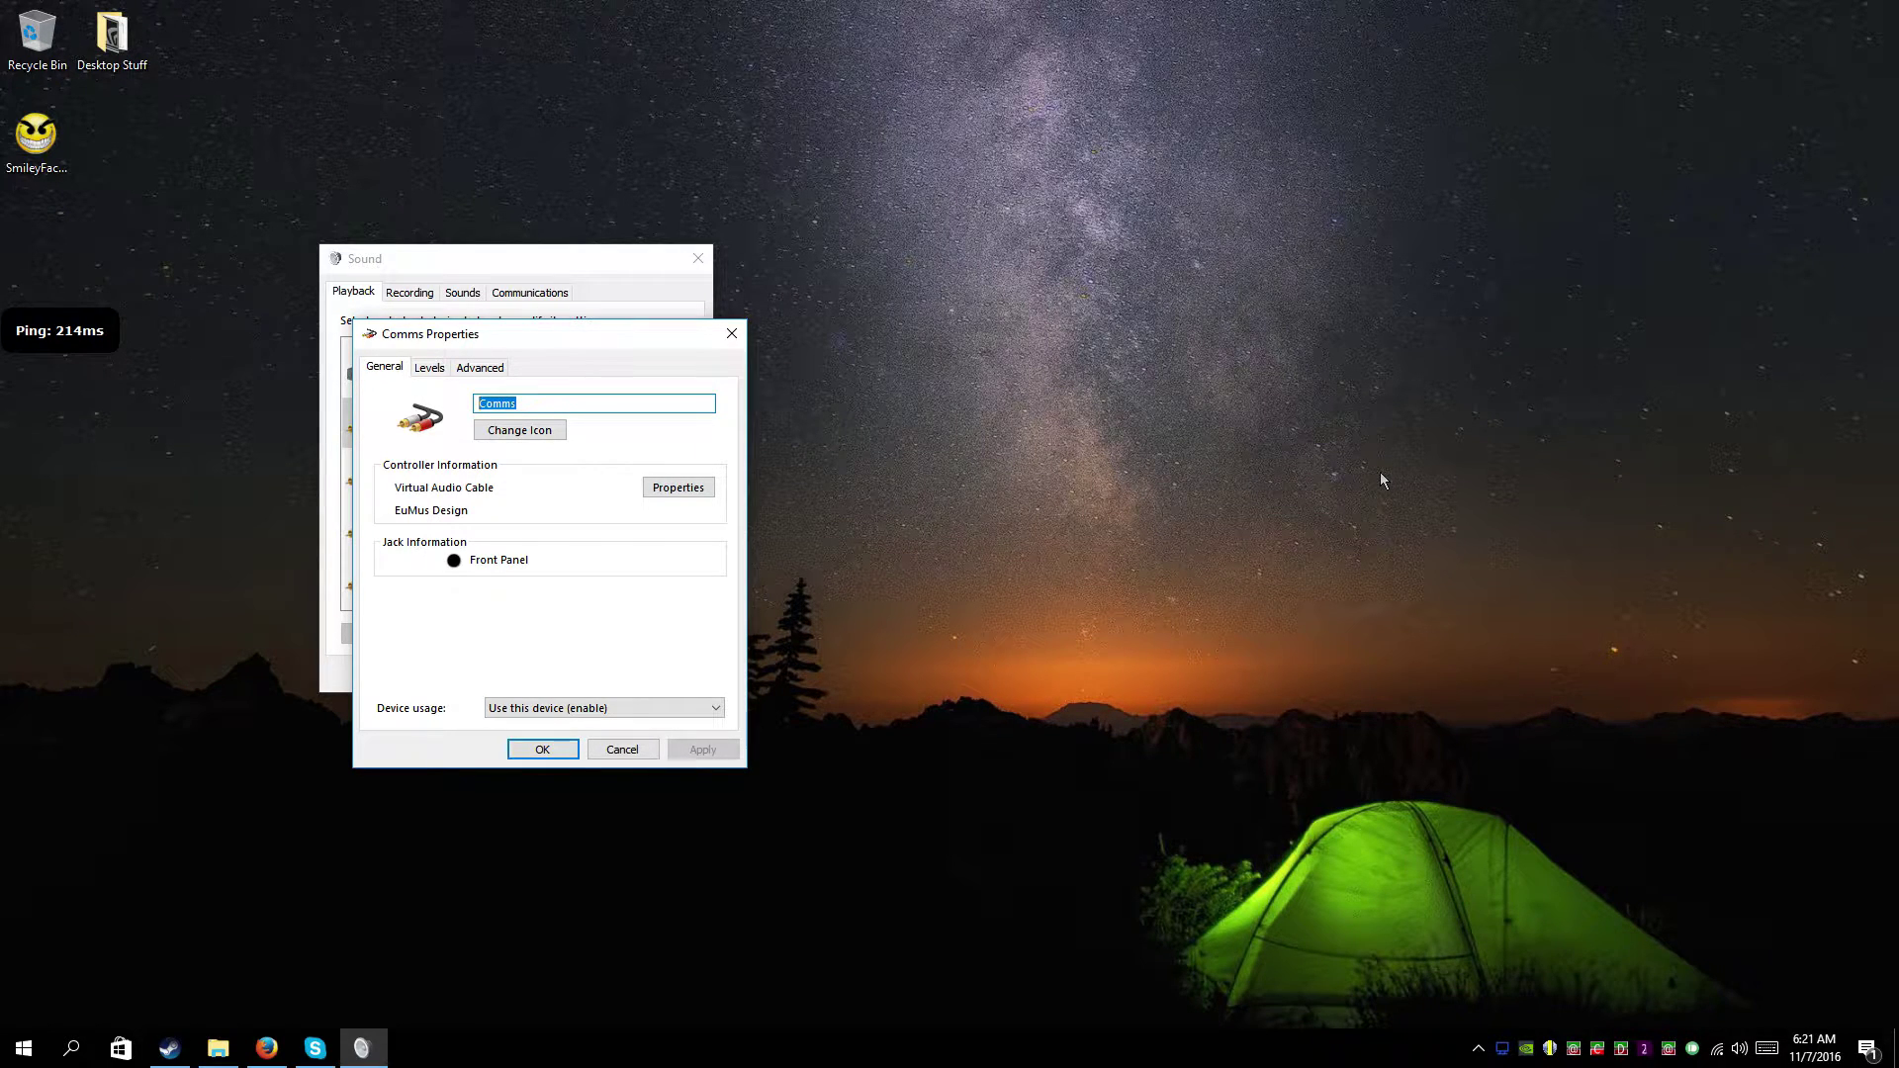
text(any thing)
key(Return)
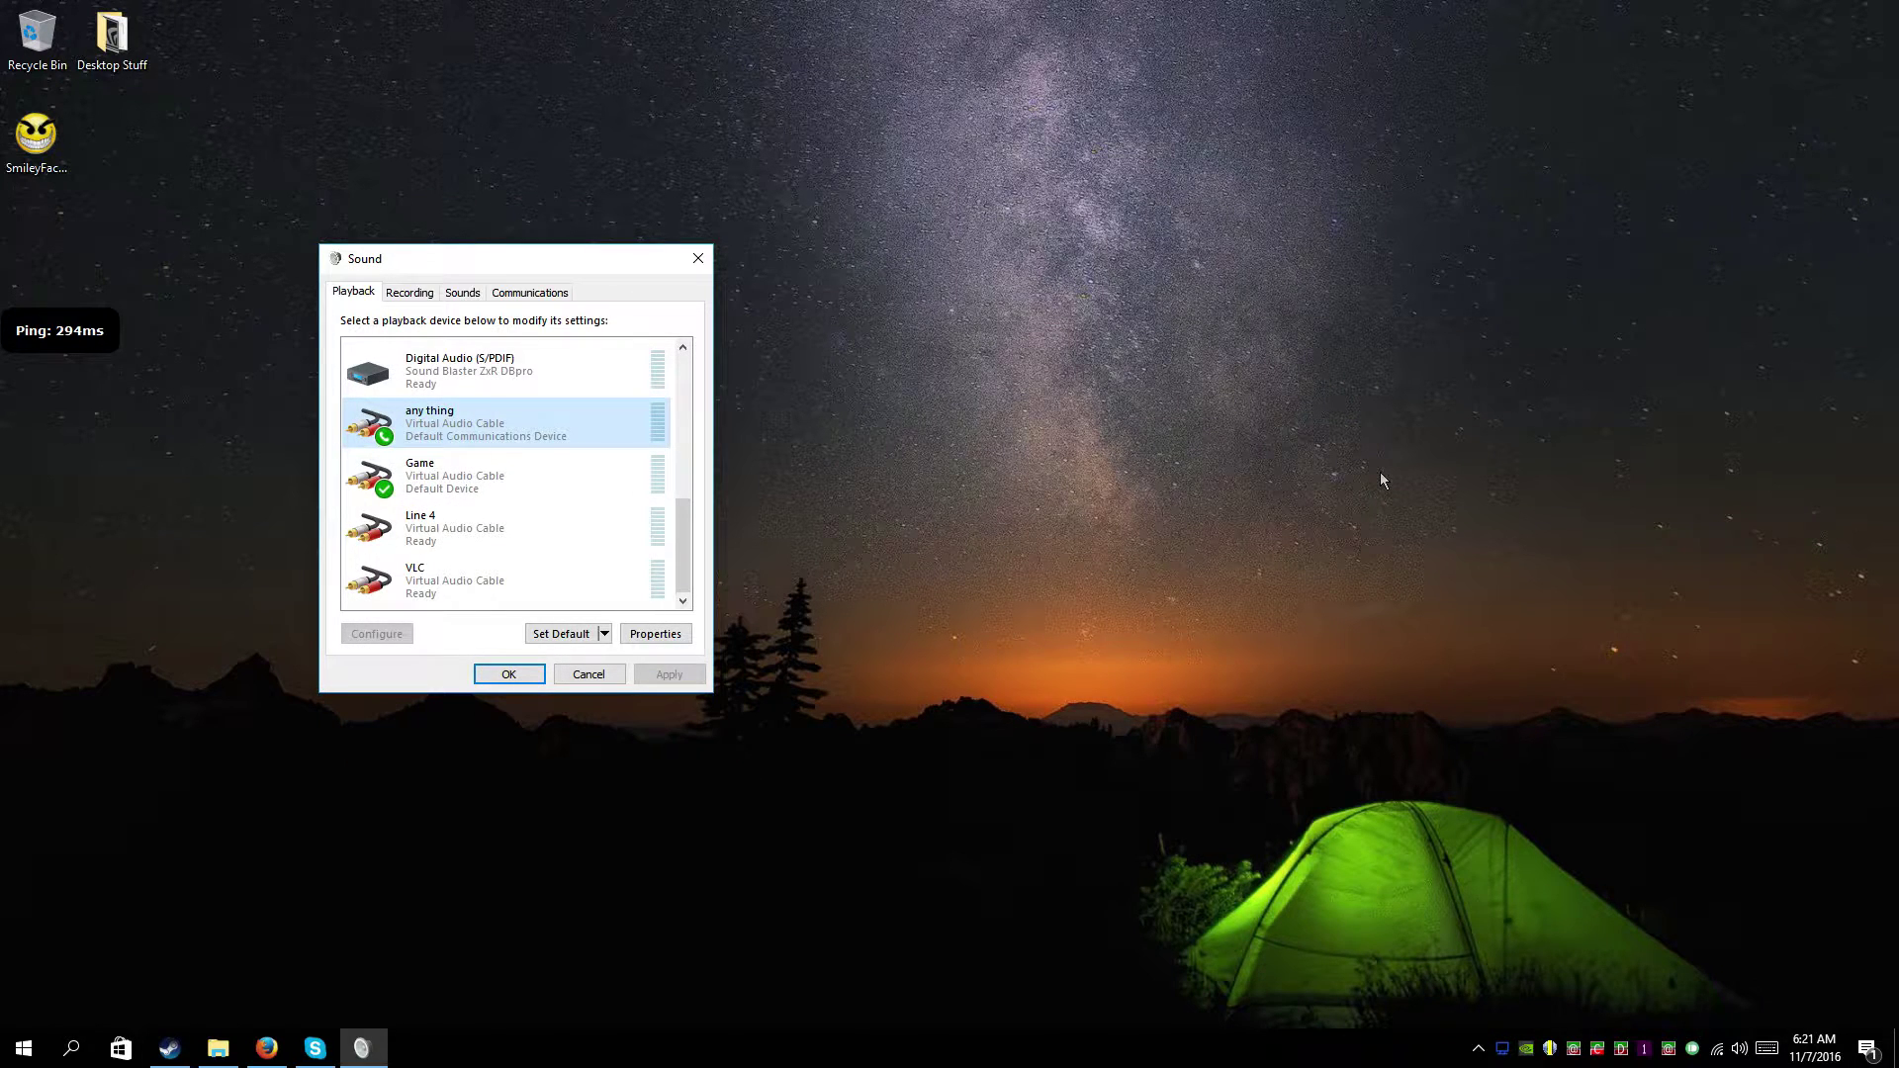
double_click(428, 438)
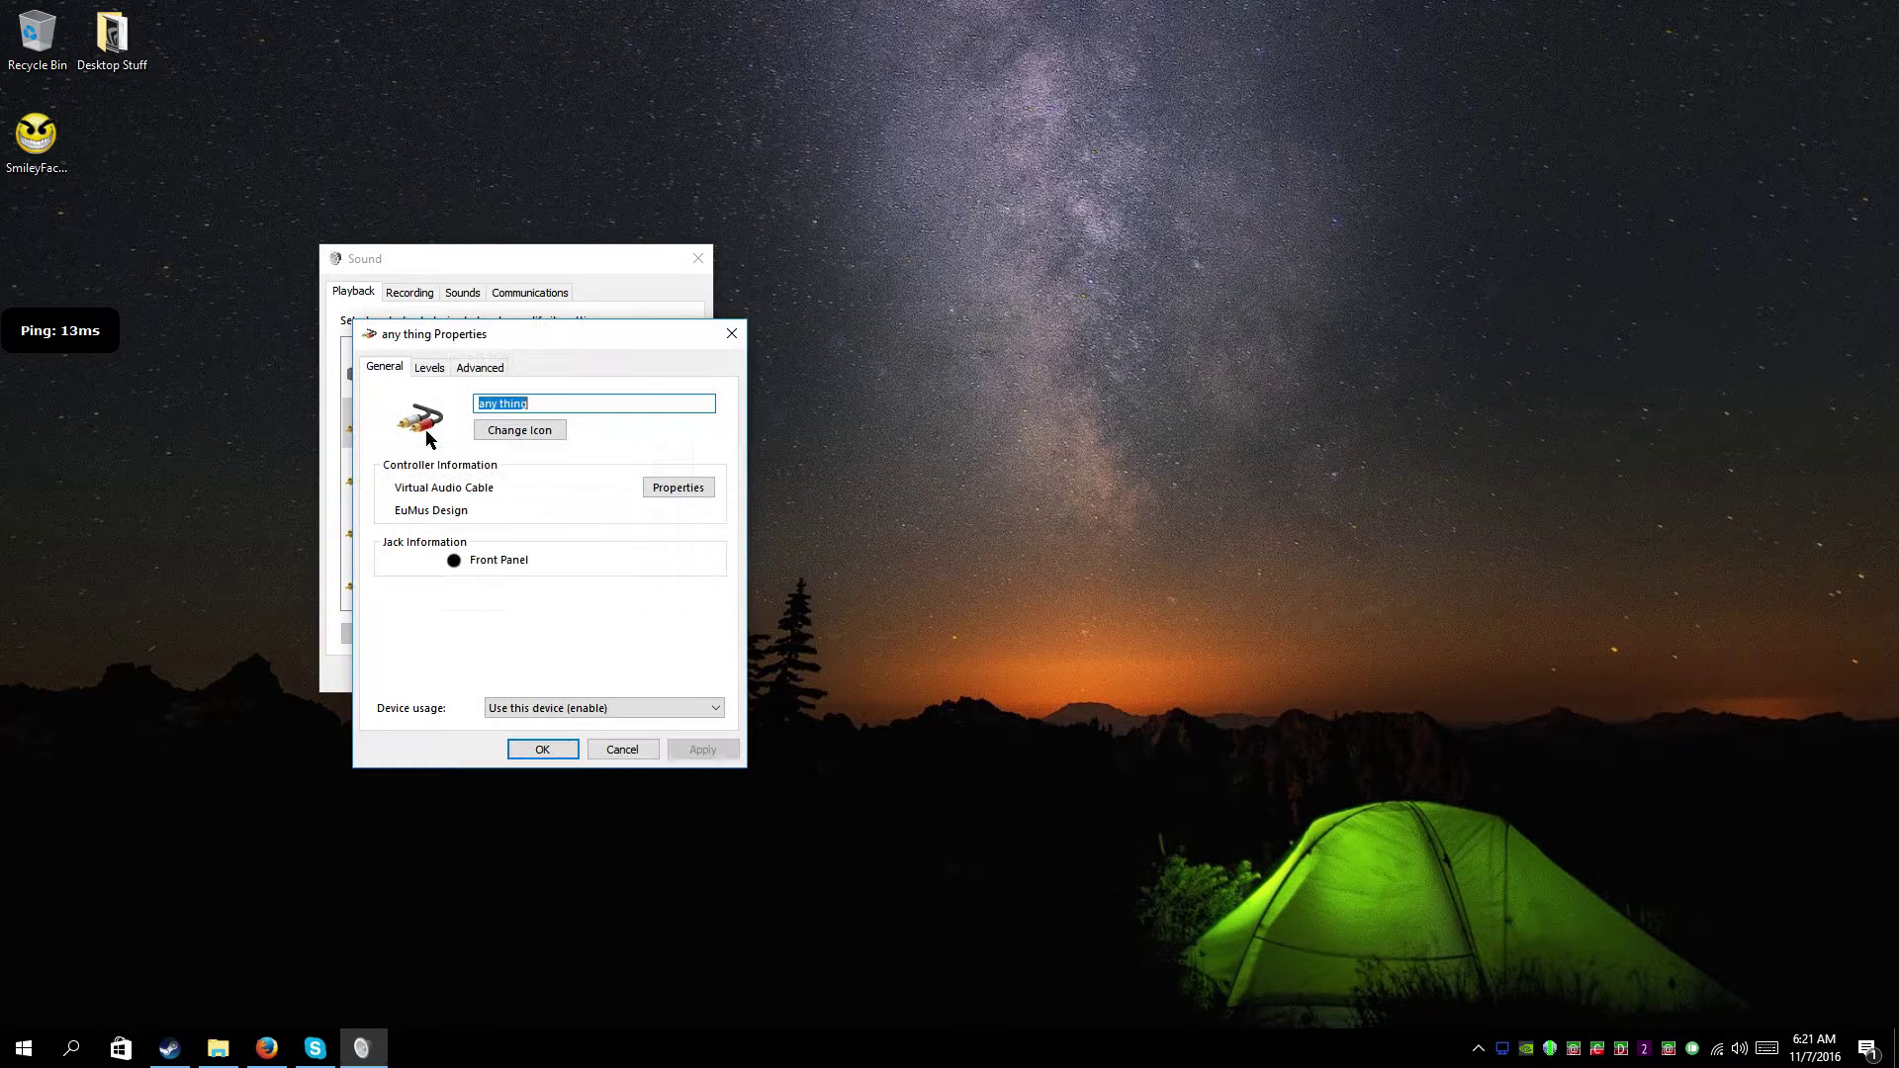
text(Comms)
key(Return)
right_click(1569, 564)
click(534, 435)
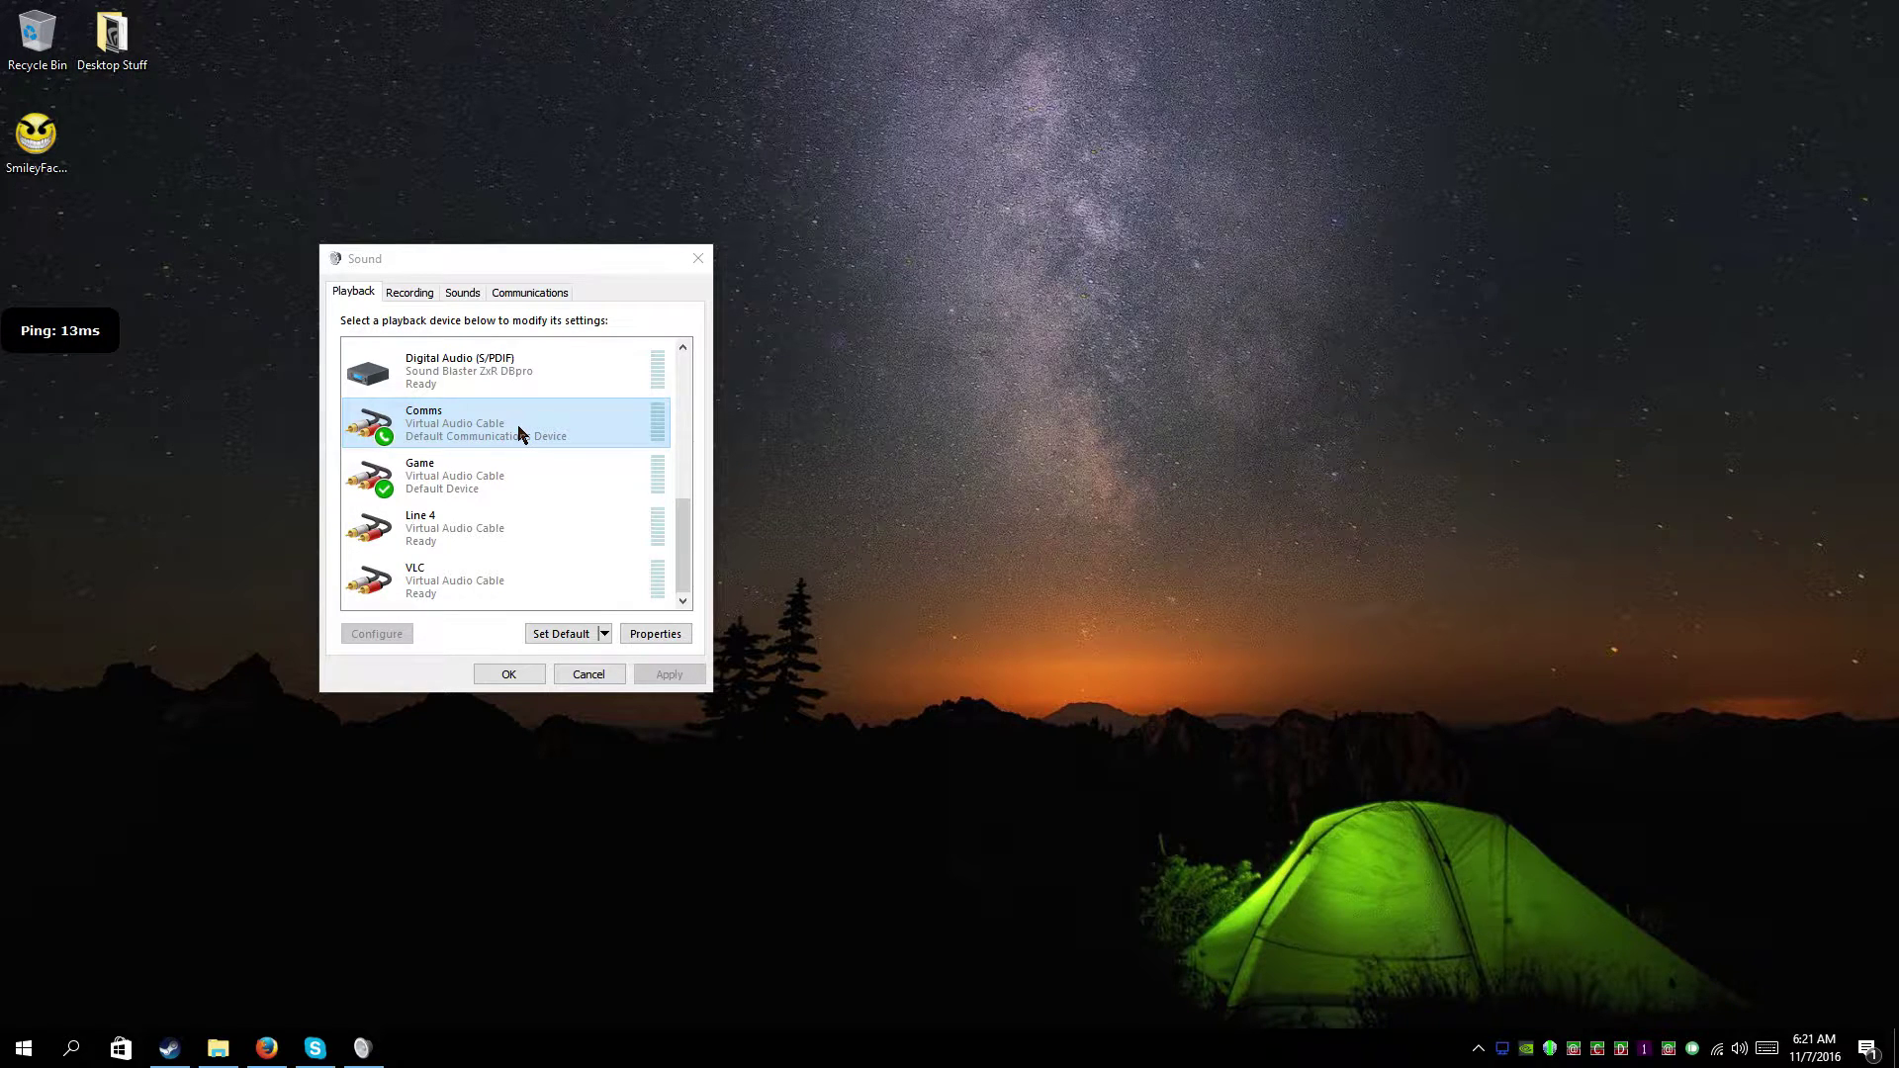
click(487, 531)
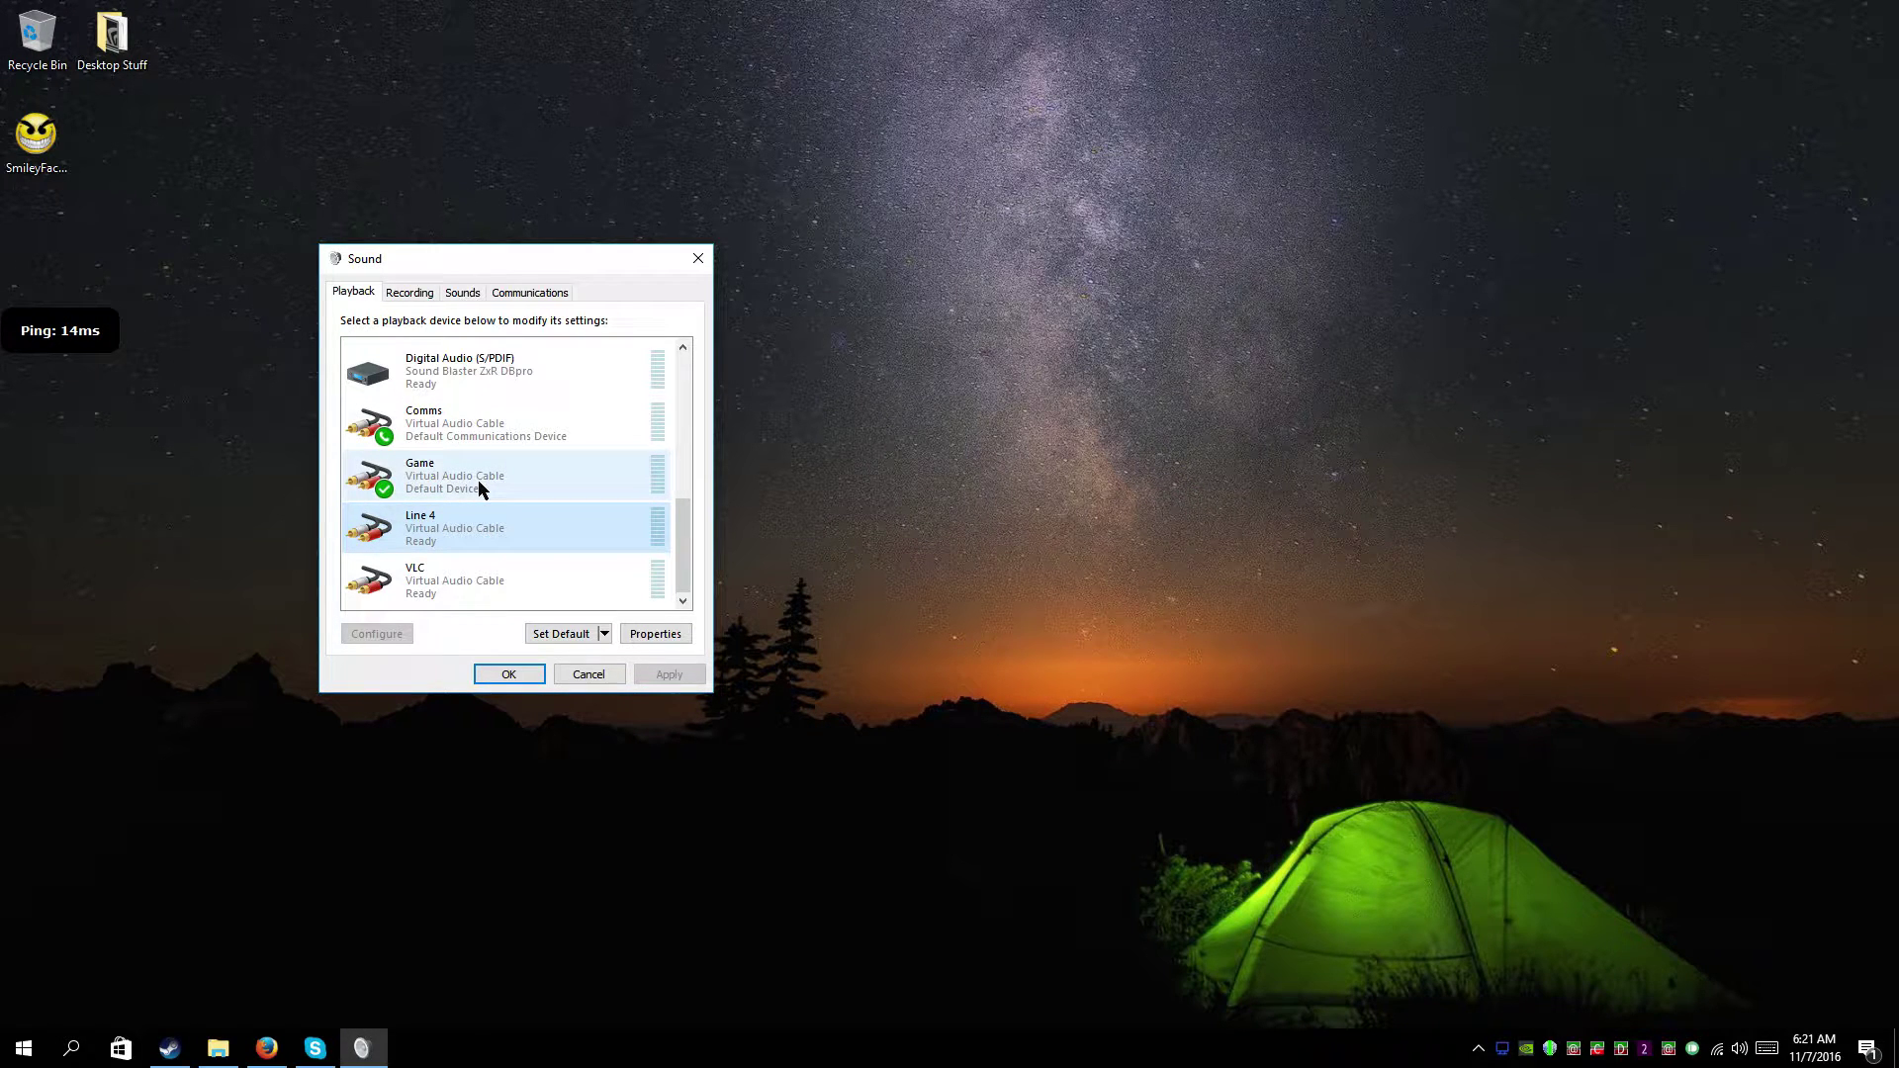
click(475, 421)
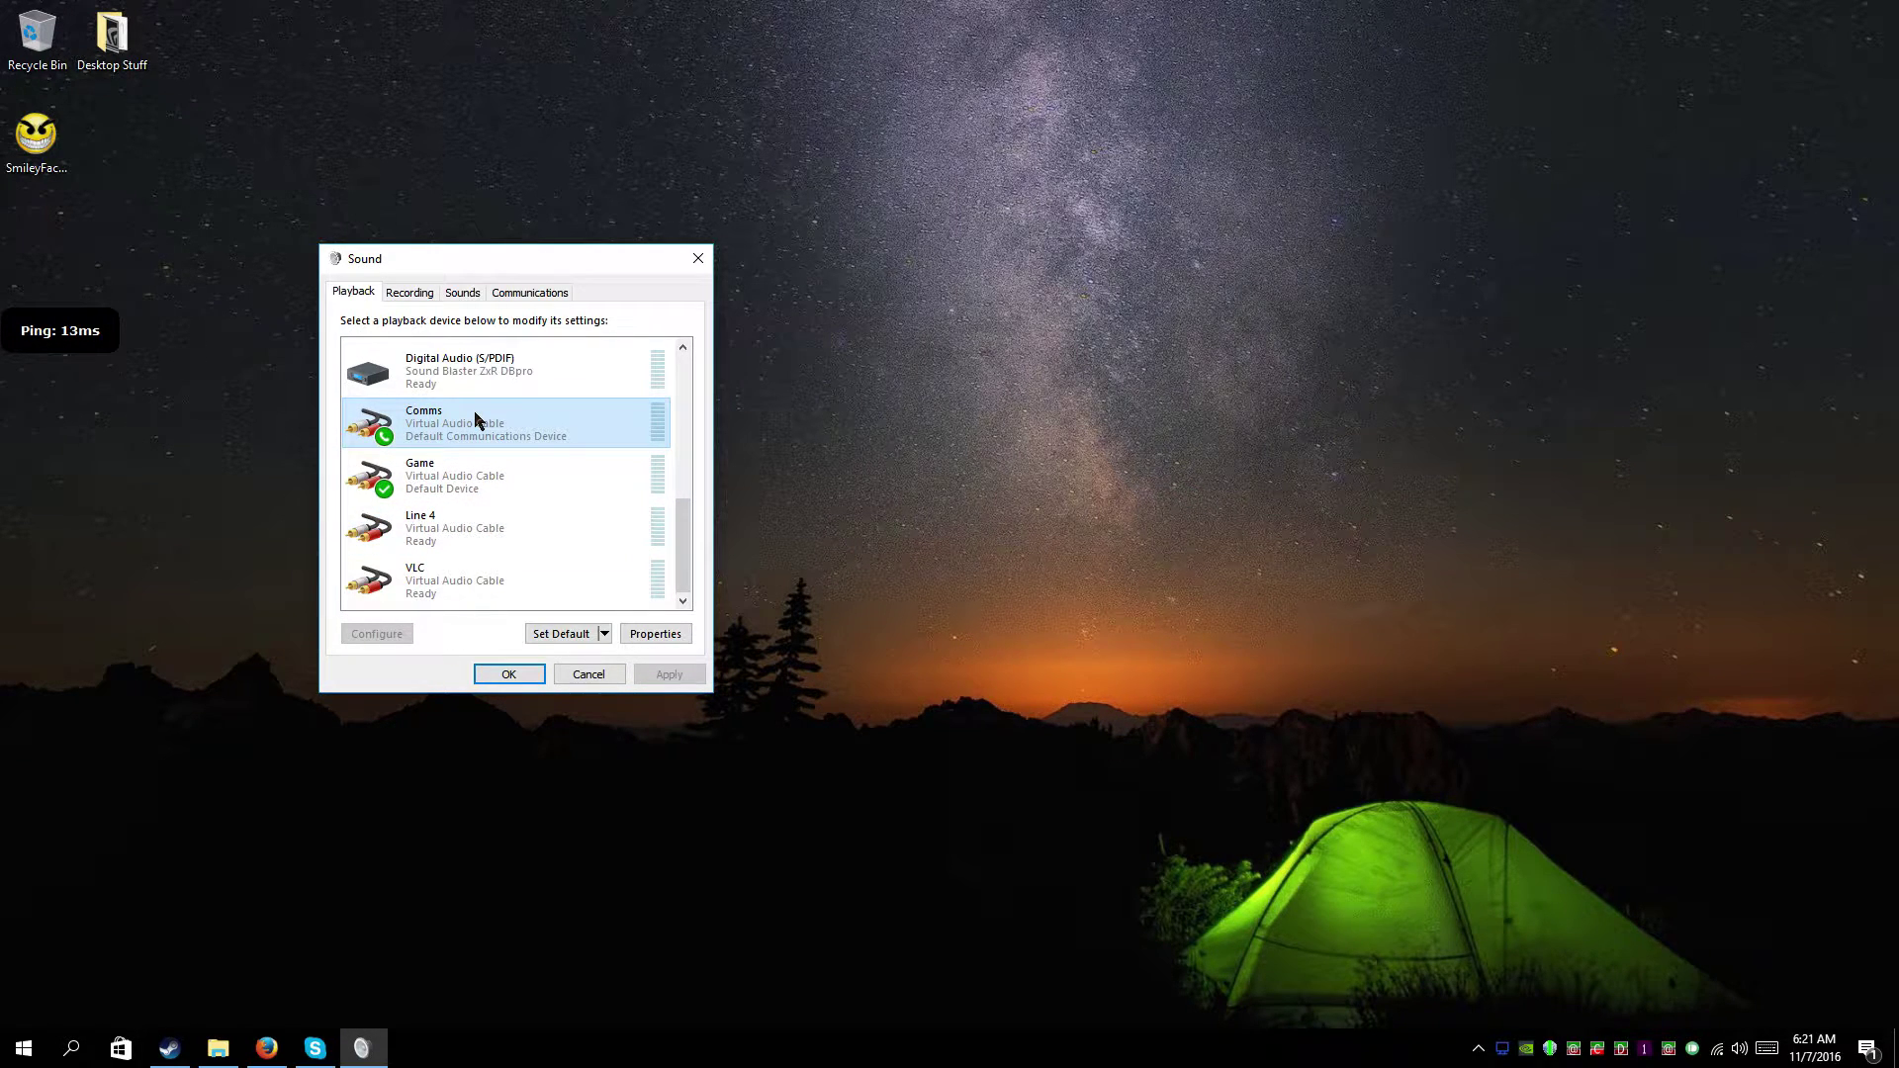
click(470, 492)
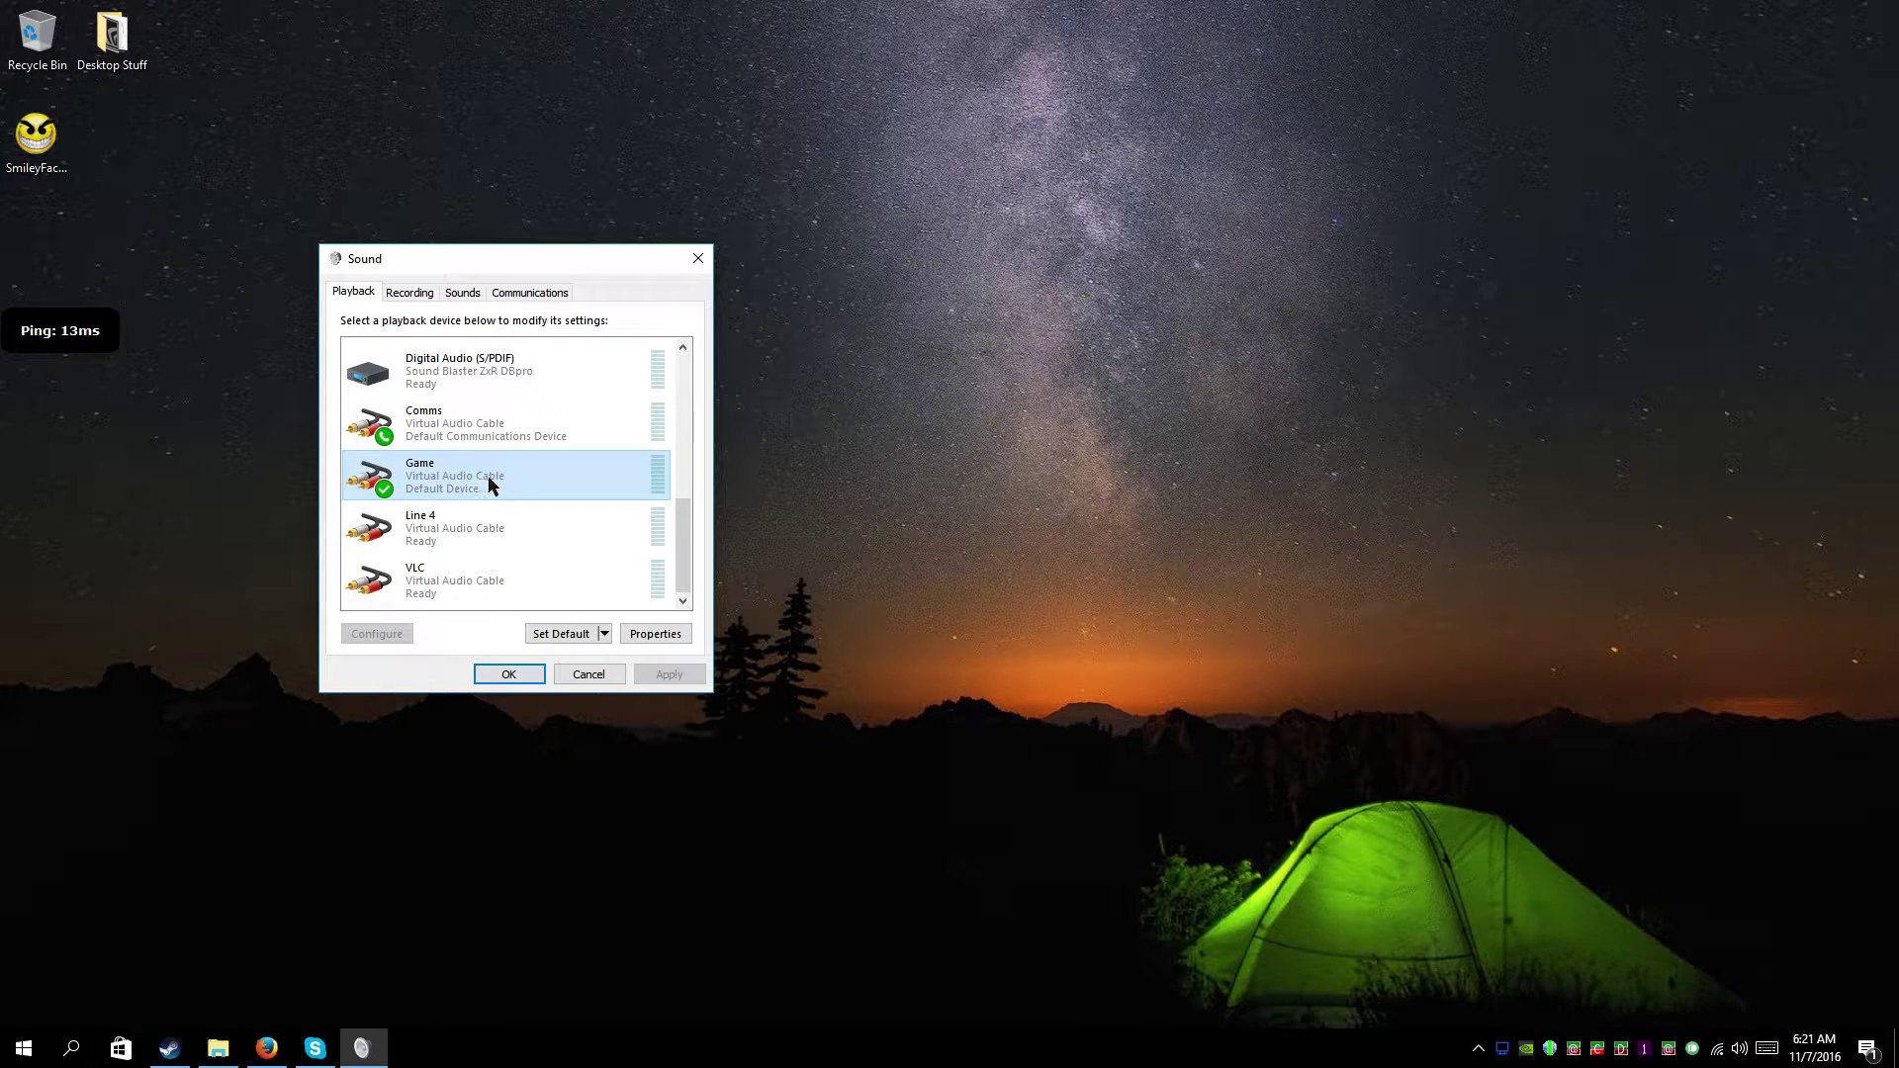
right_click(491, 480)
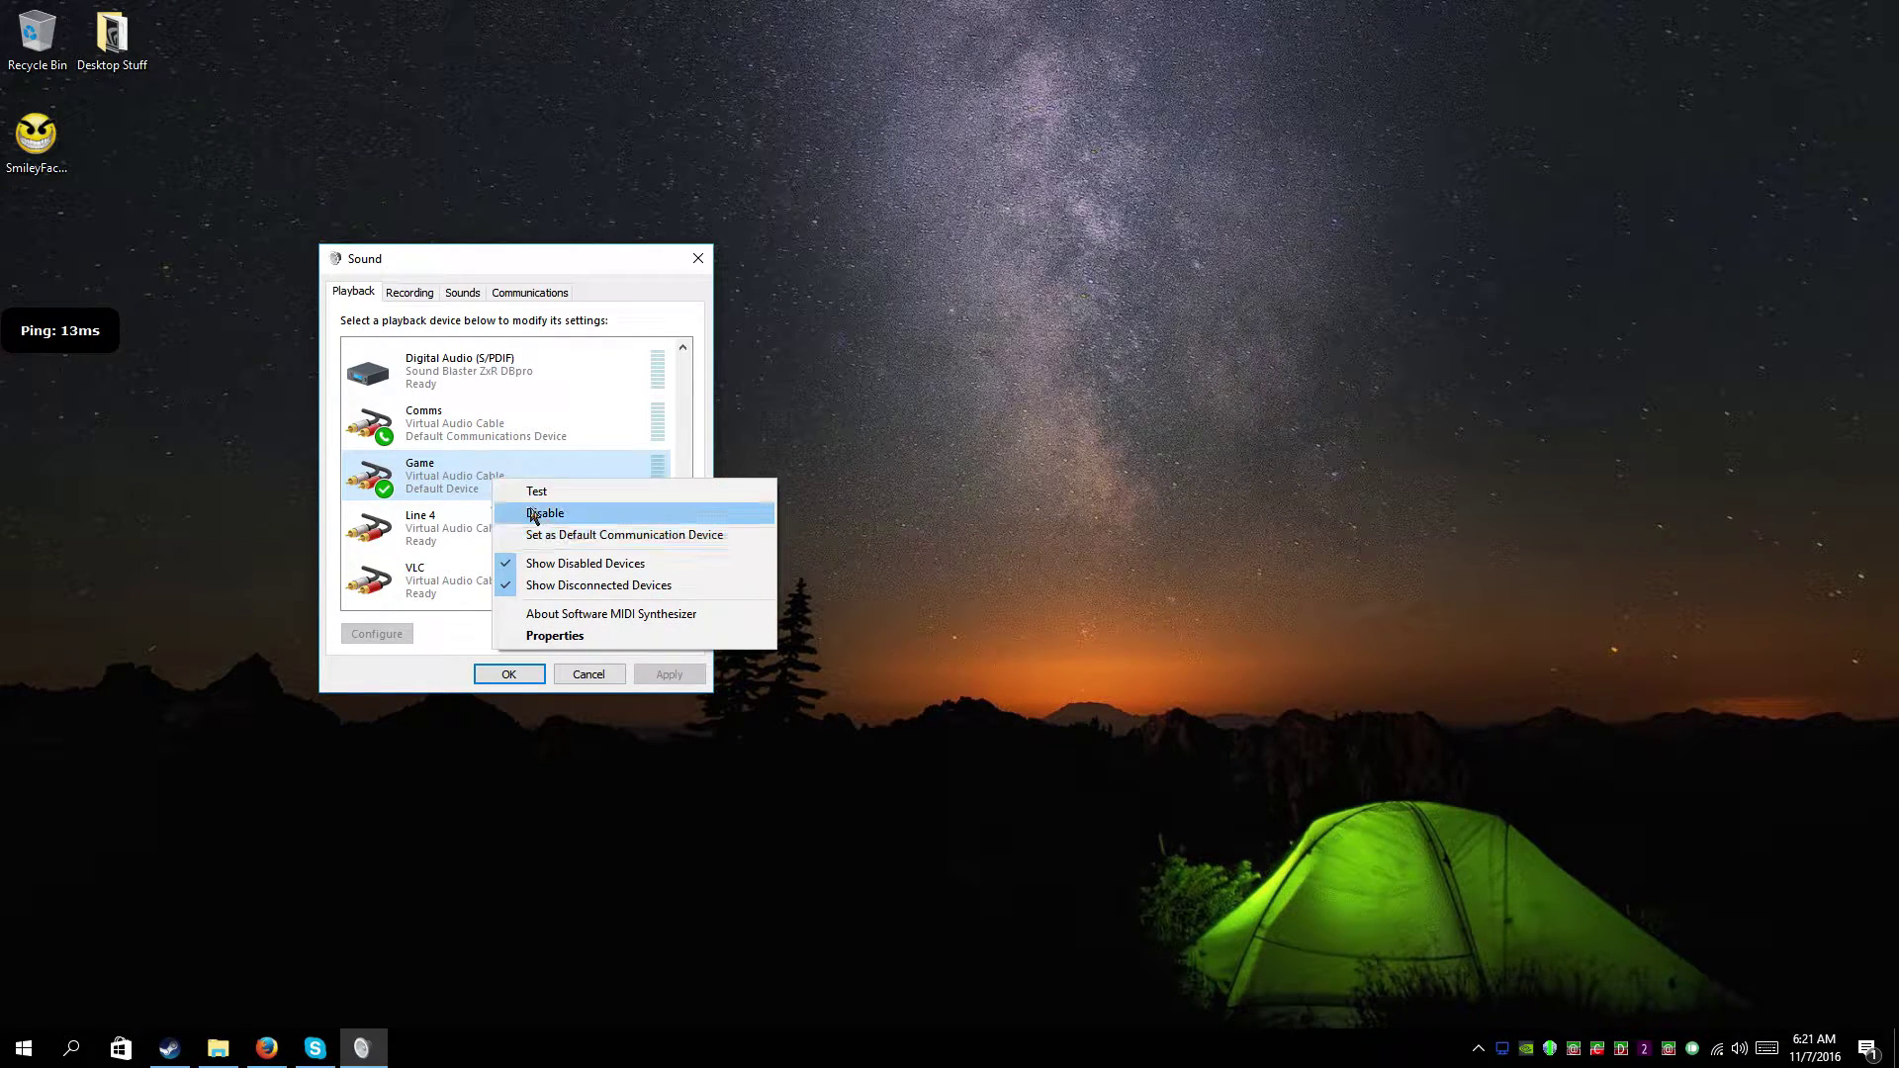
right_click(500, 413)
right_click(472, 366)
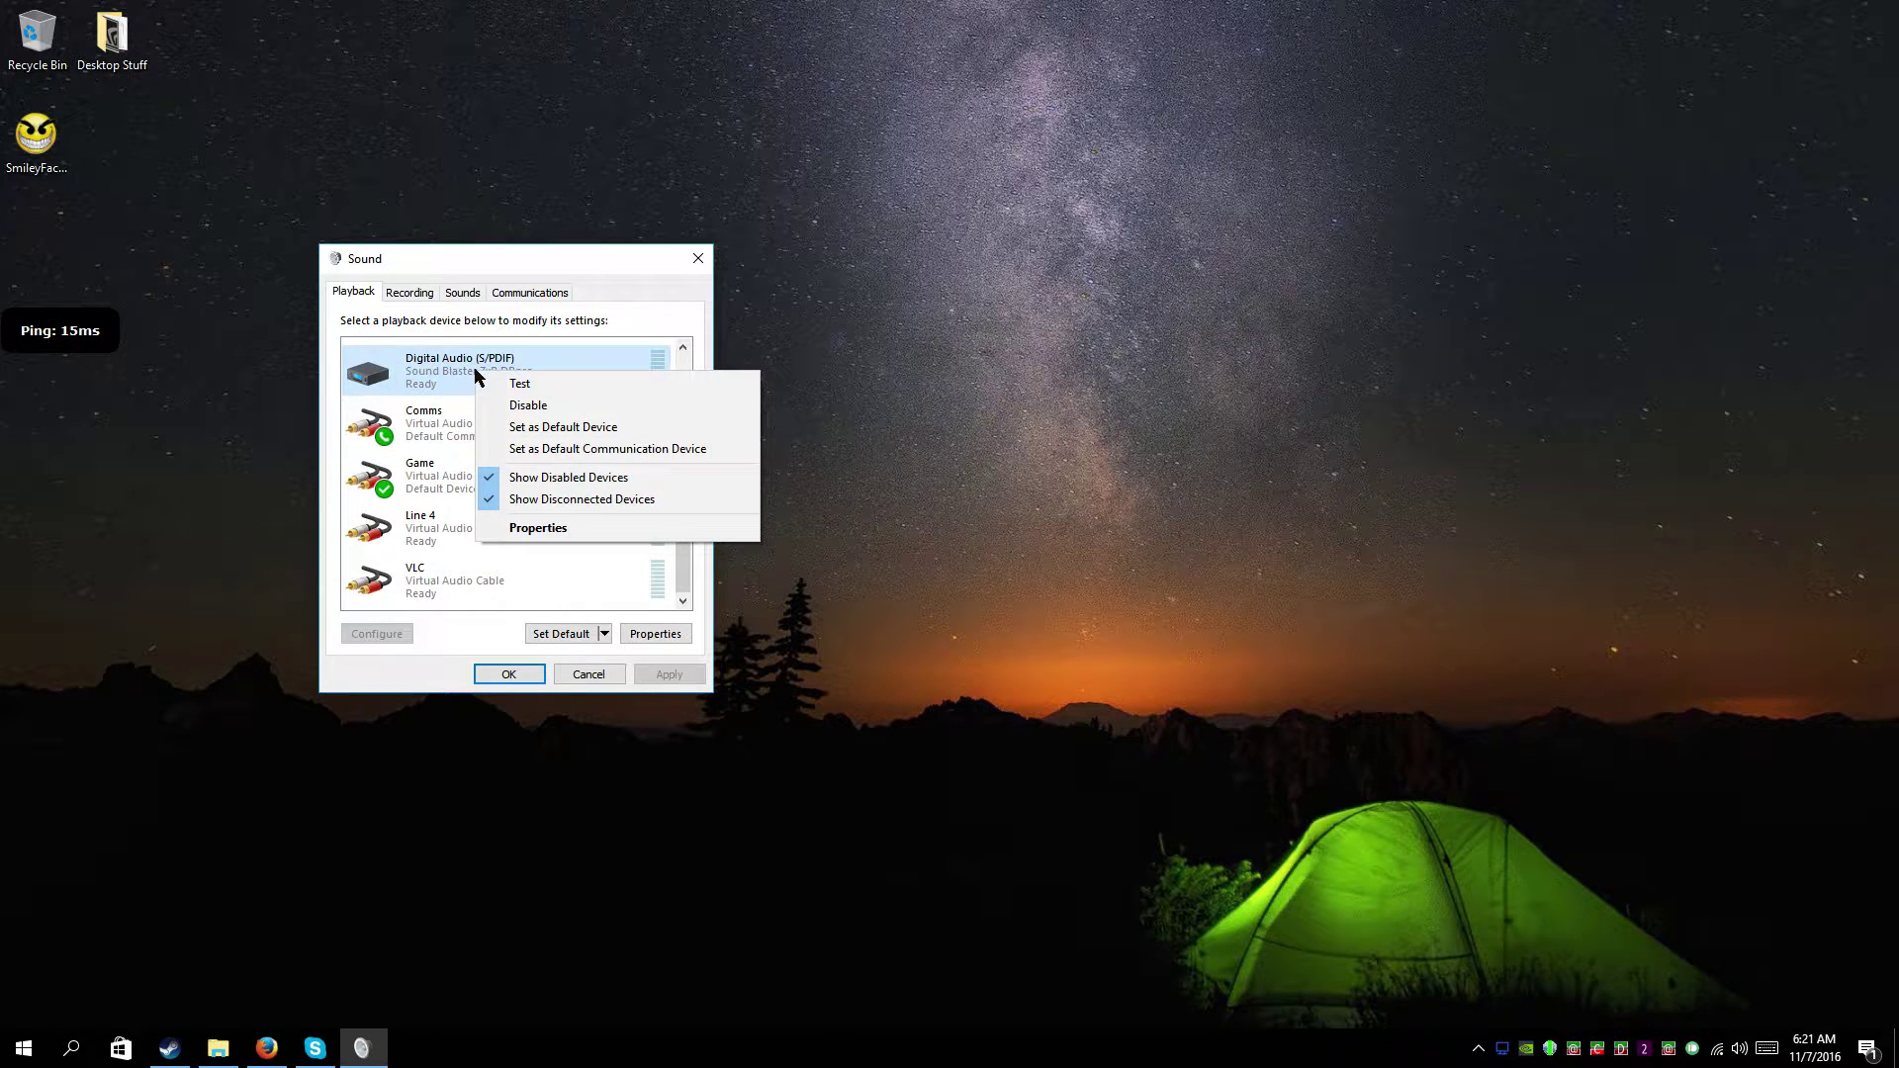
right_click(432, 539)
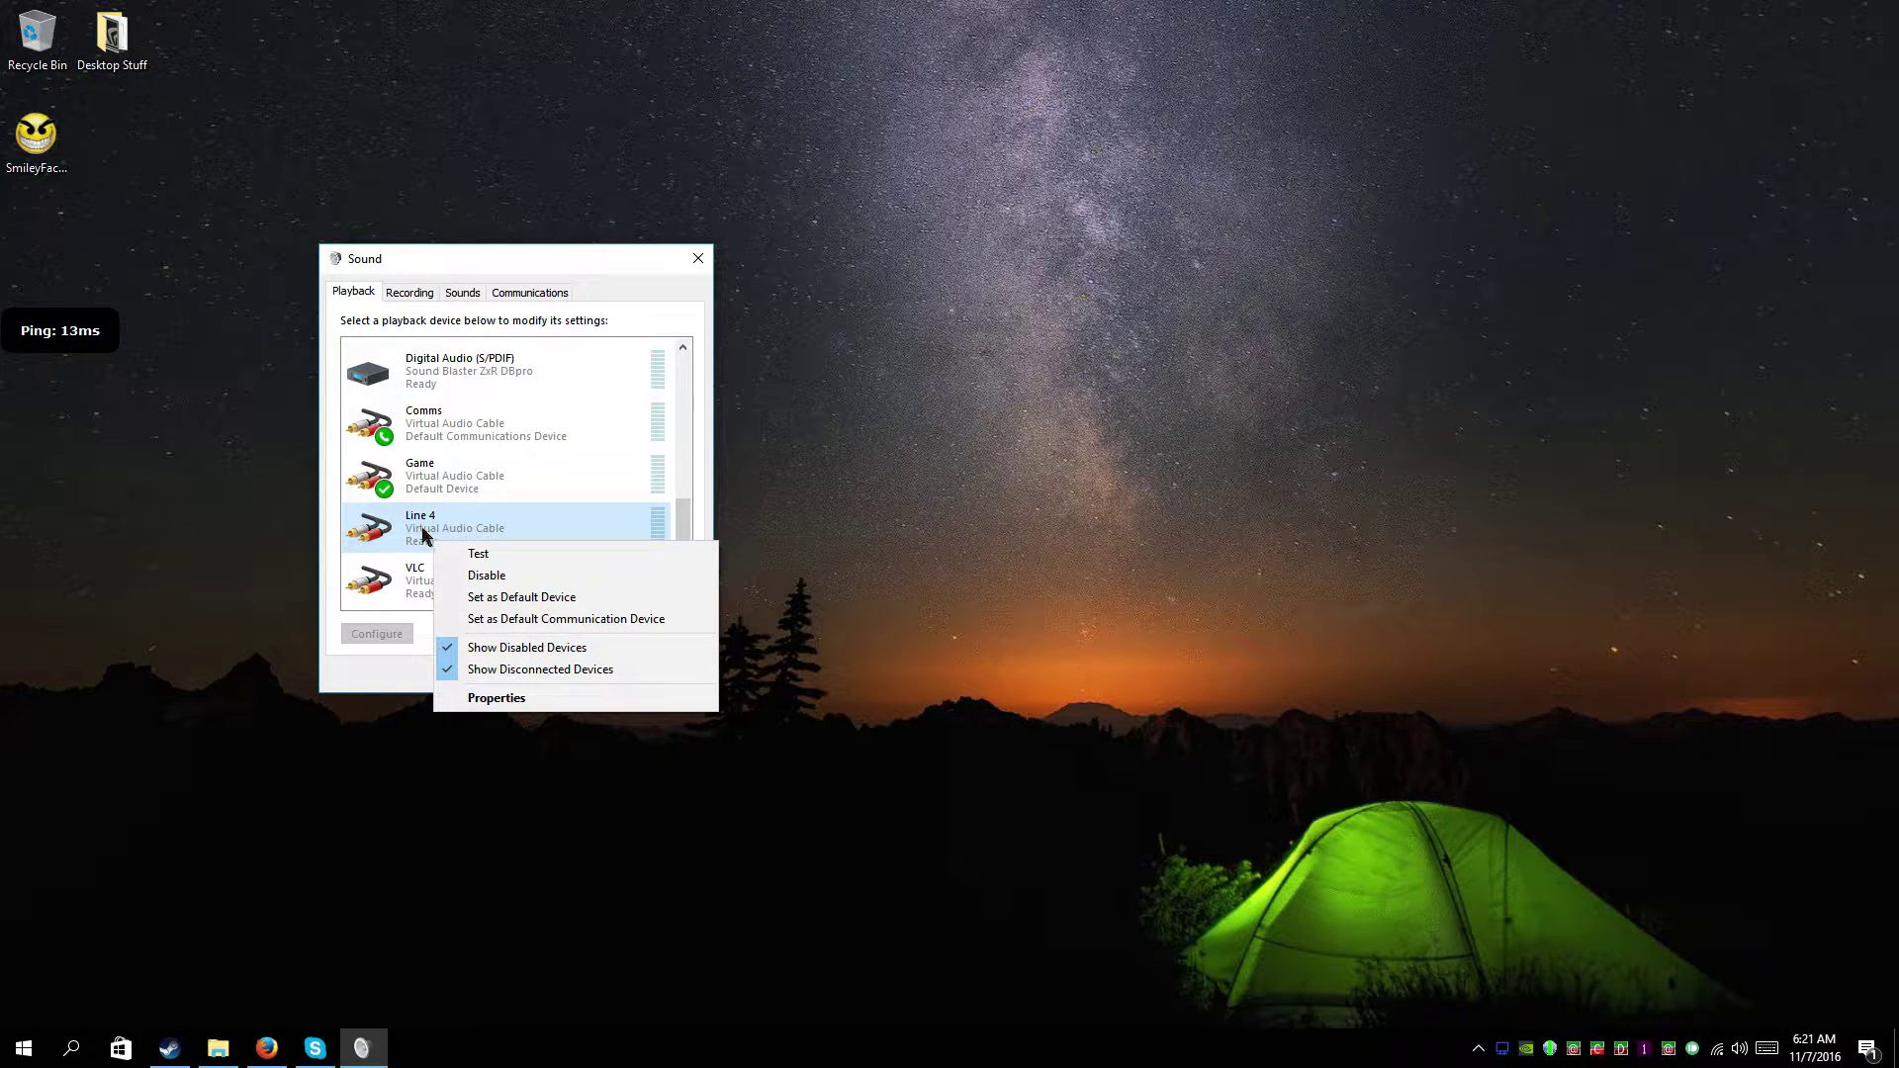
click(516, 598)
click(520, 476)
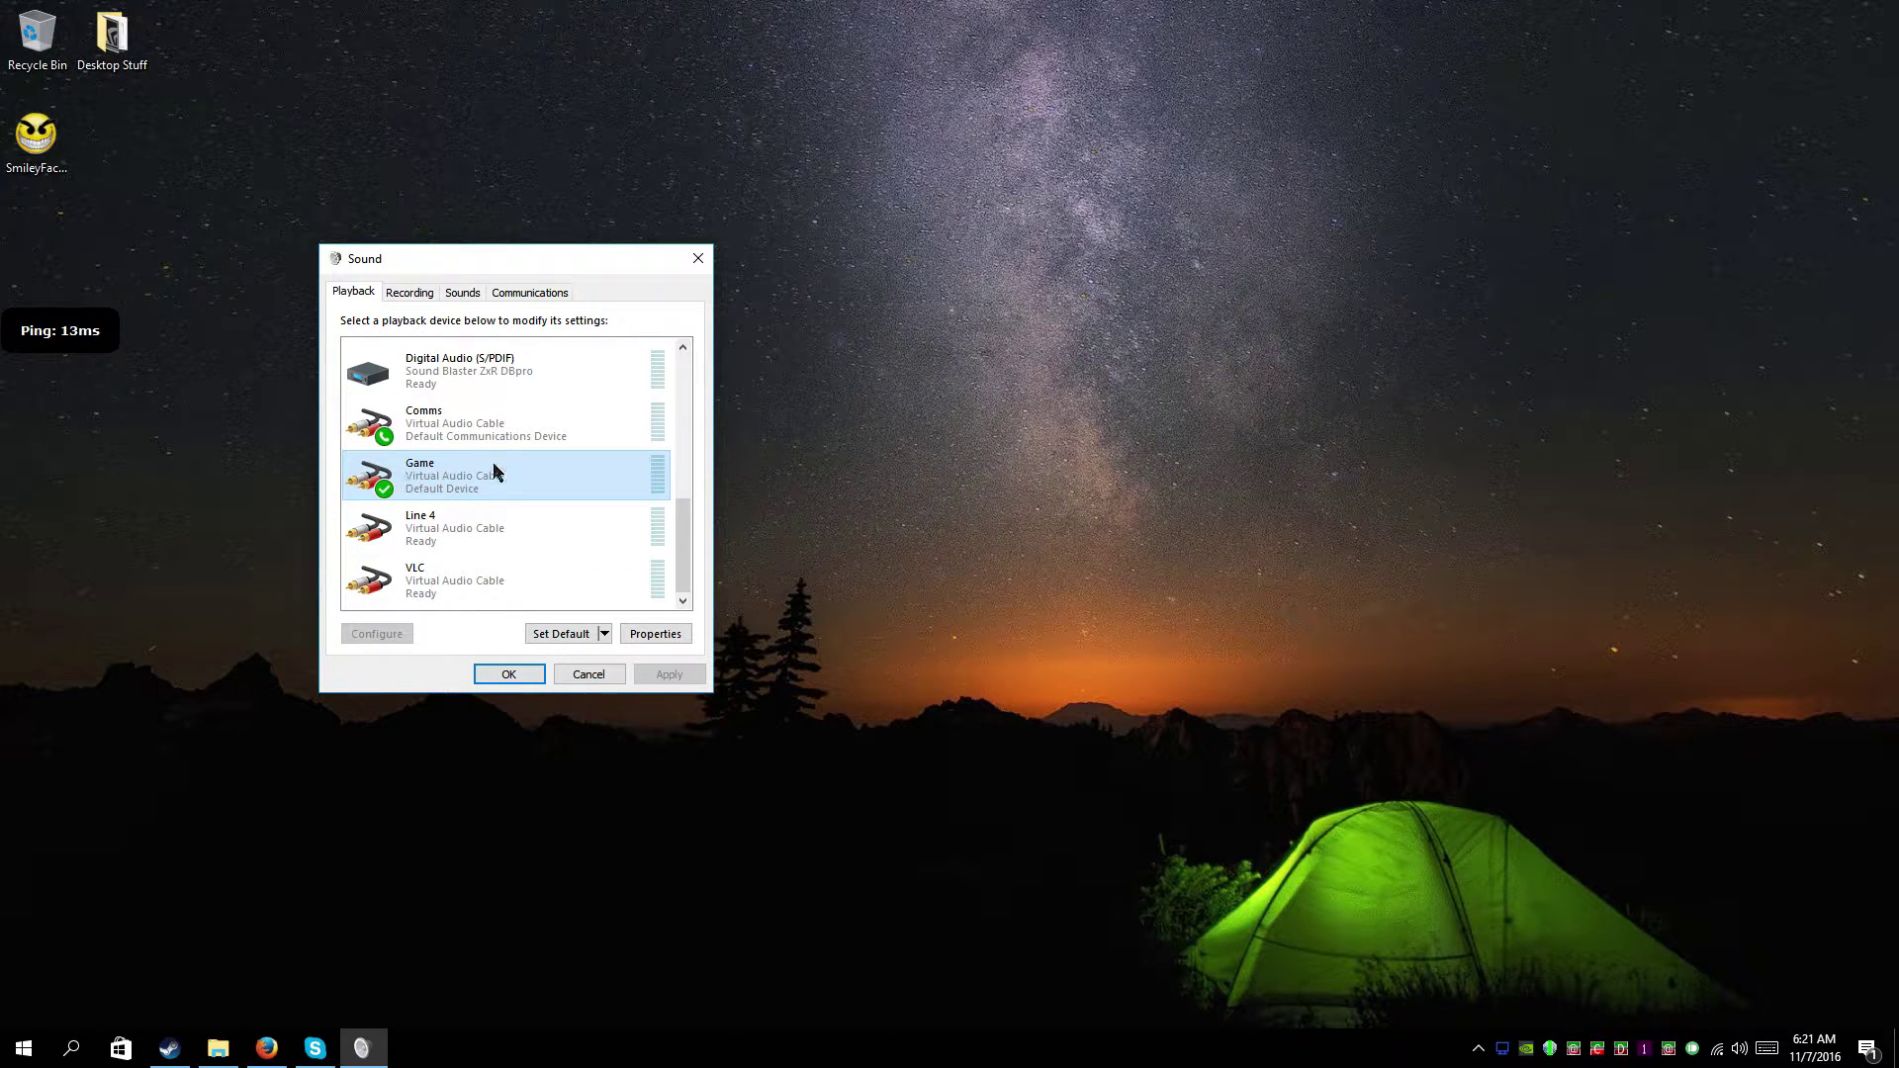
click(480, 525)
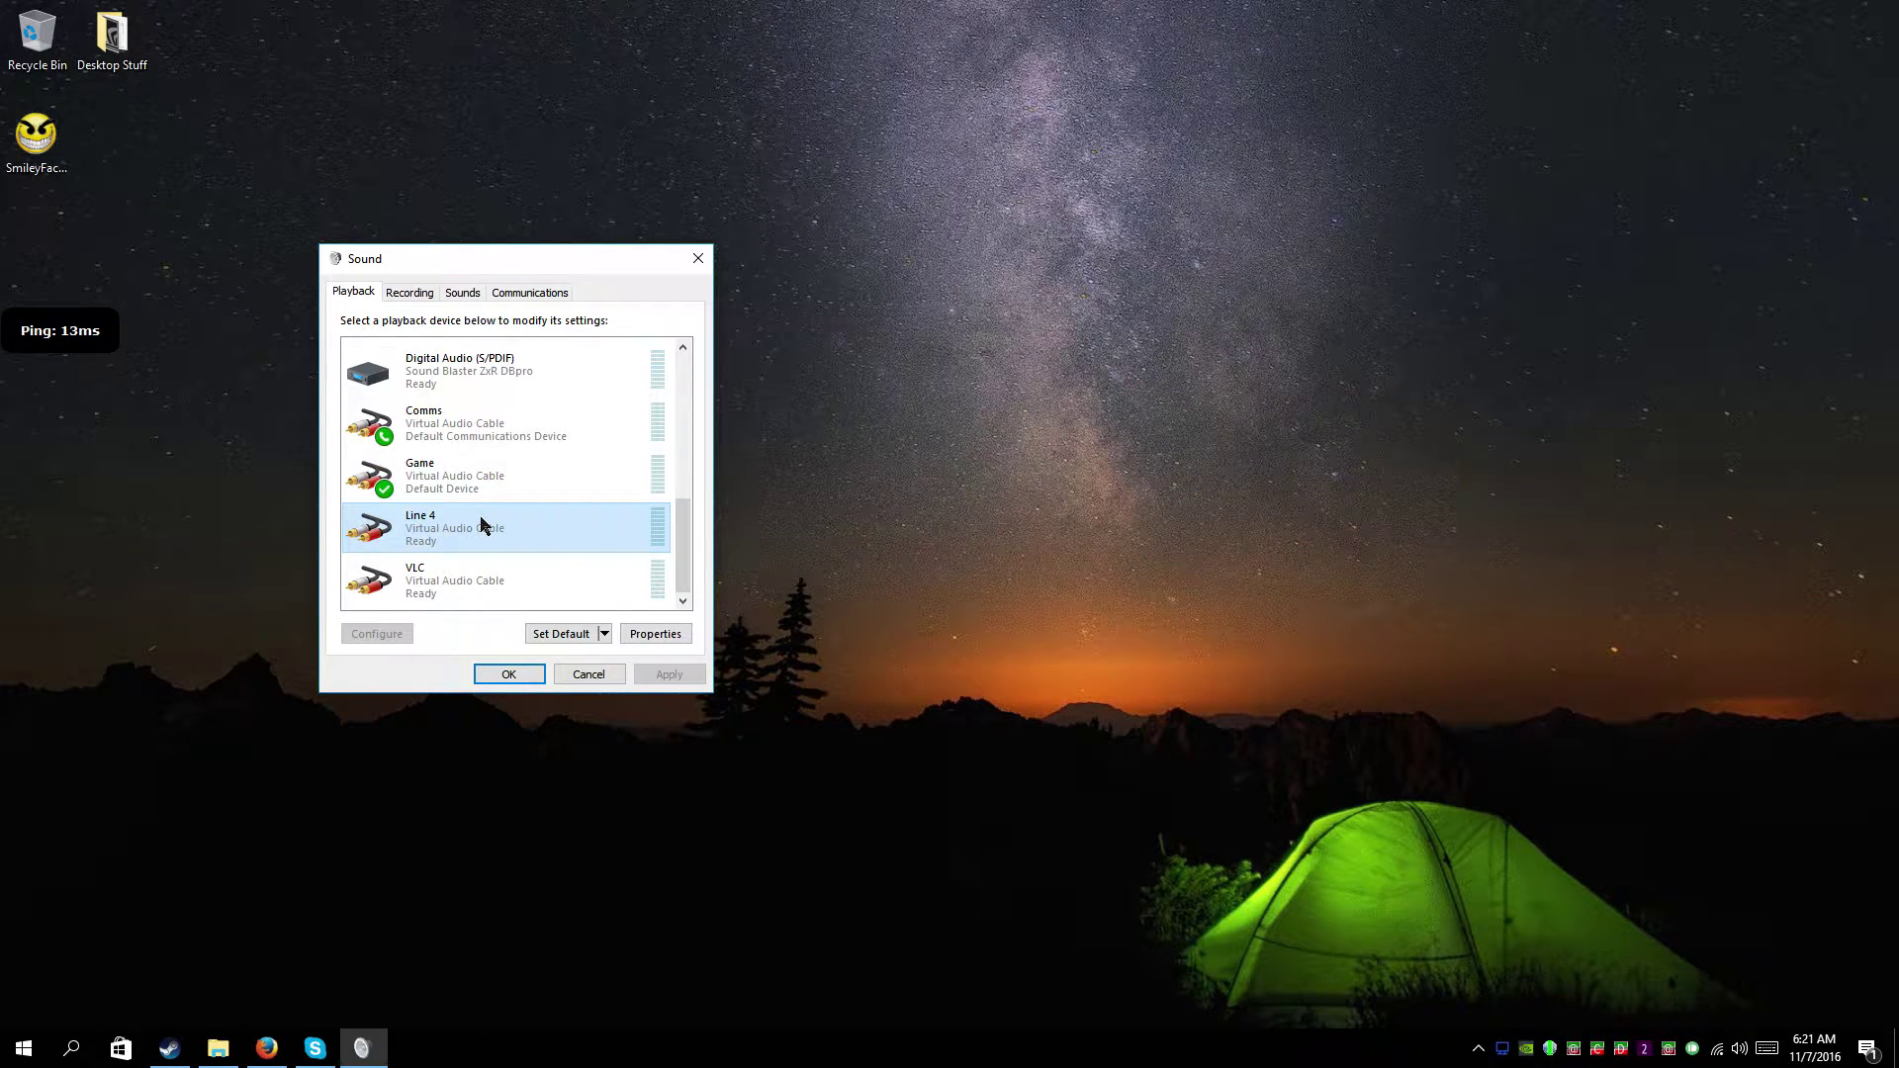
click(483, 482)
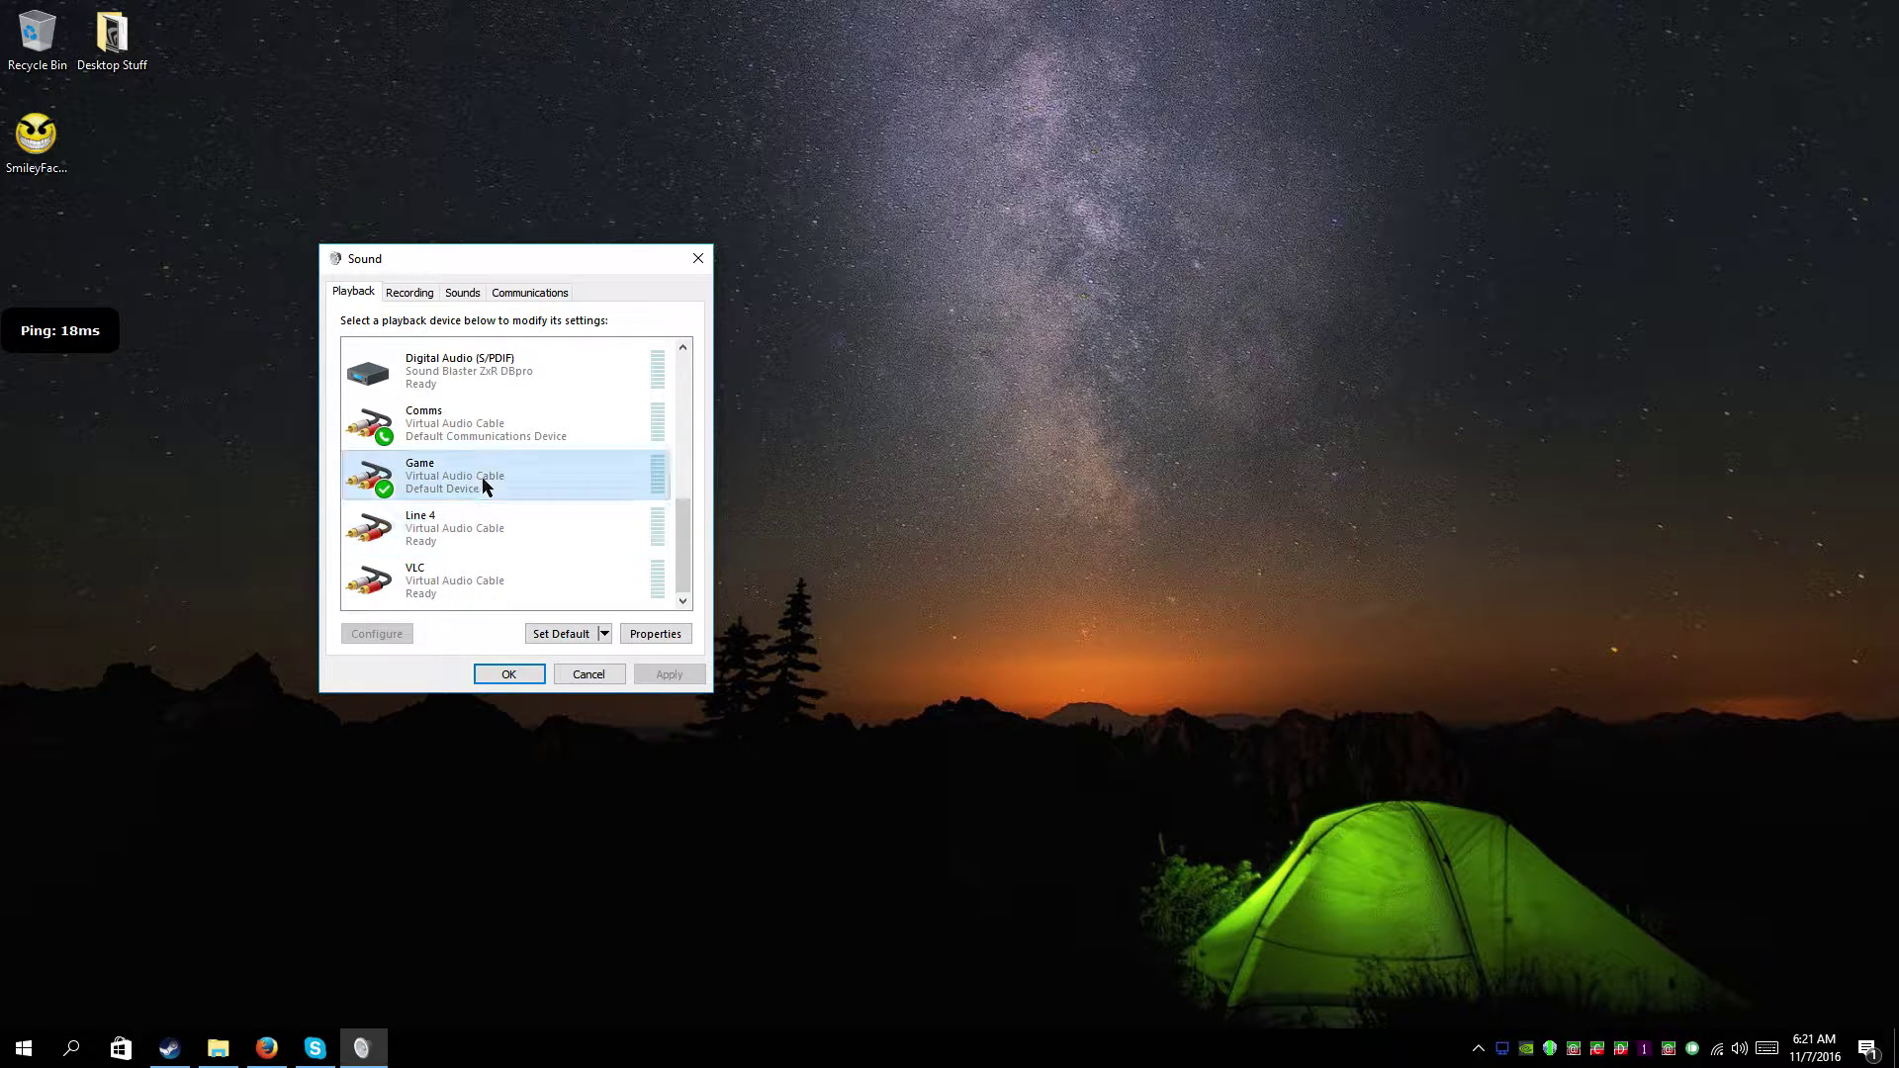
scroll(682, 527, up, 1)
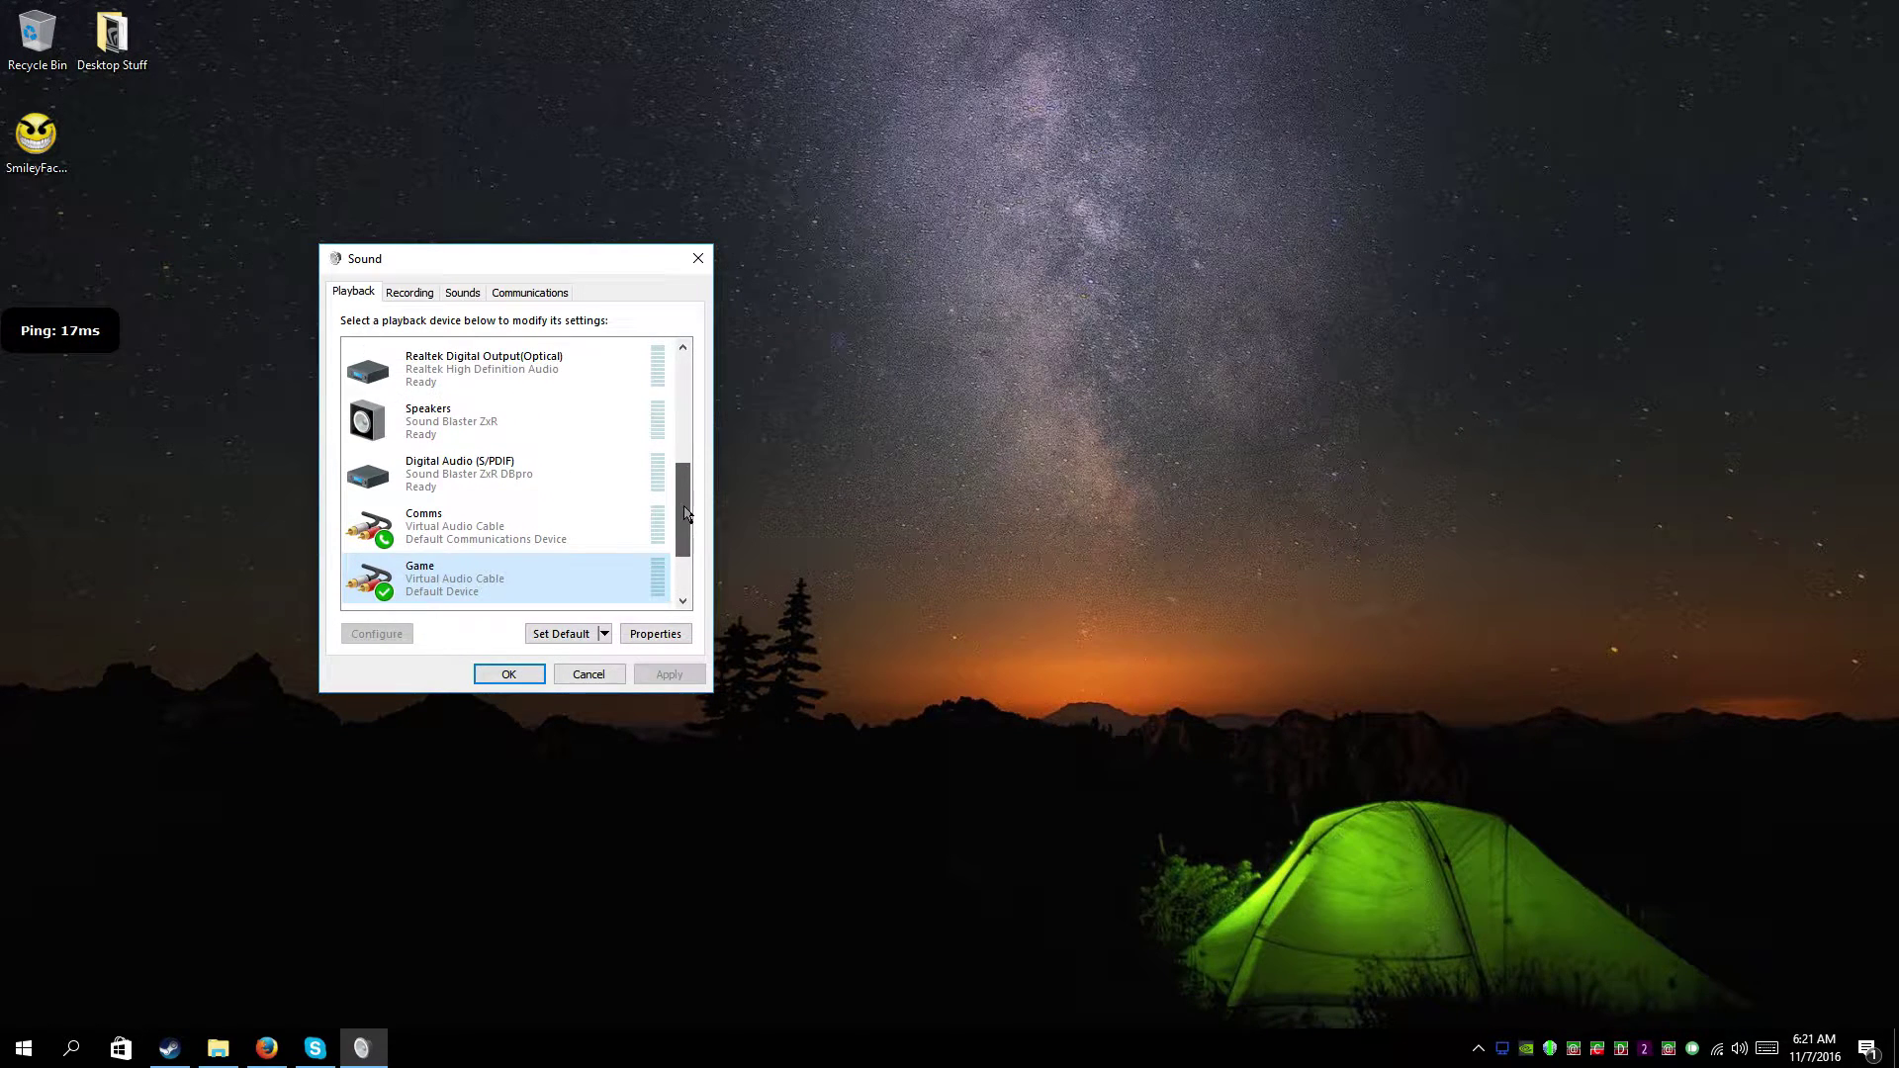
click(429, 429)
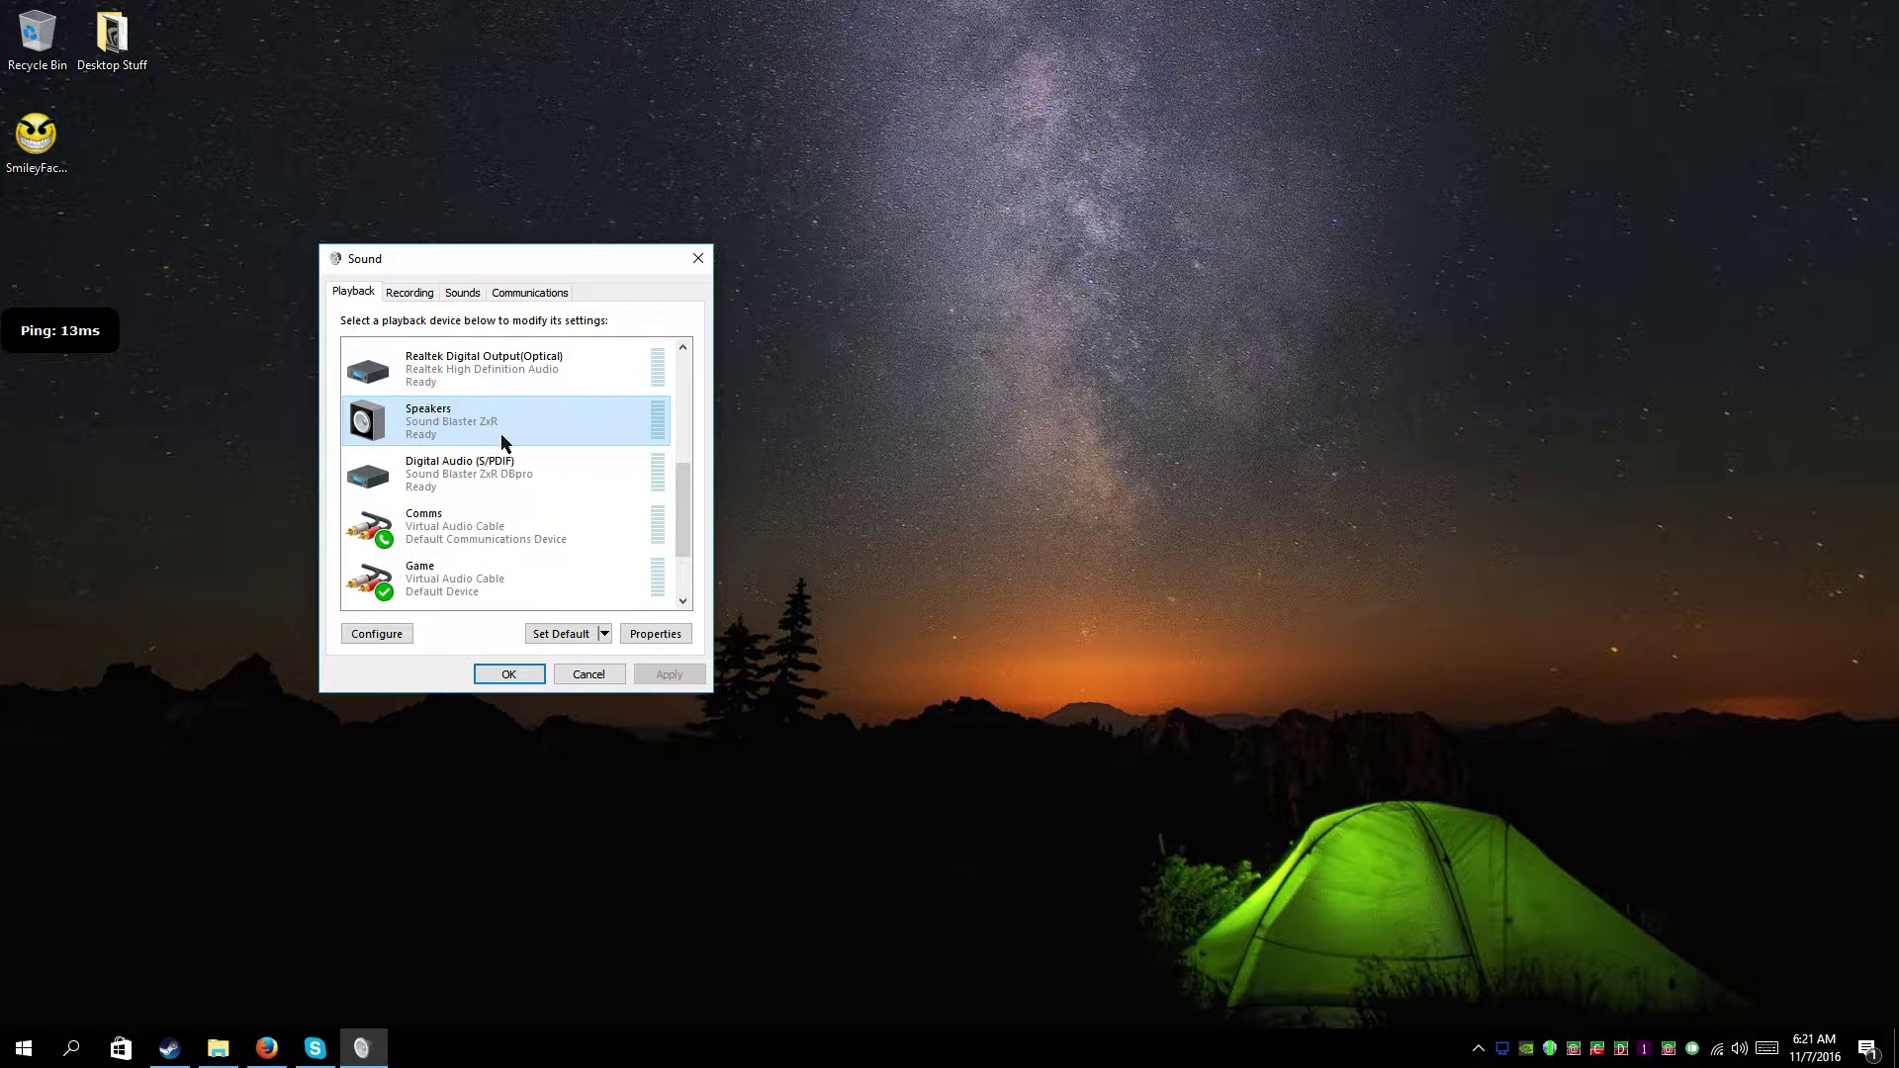
scroll(685, 514, down, 2)
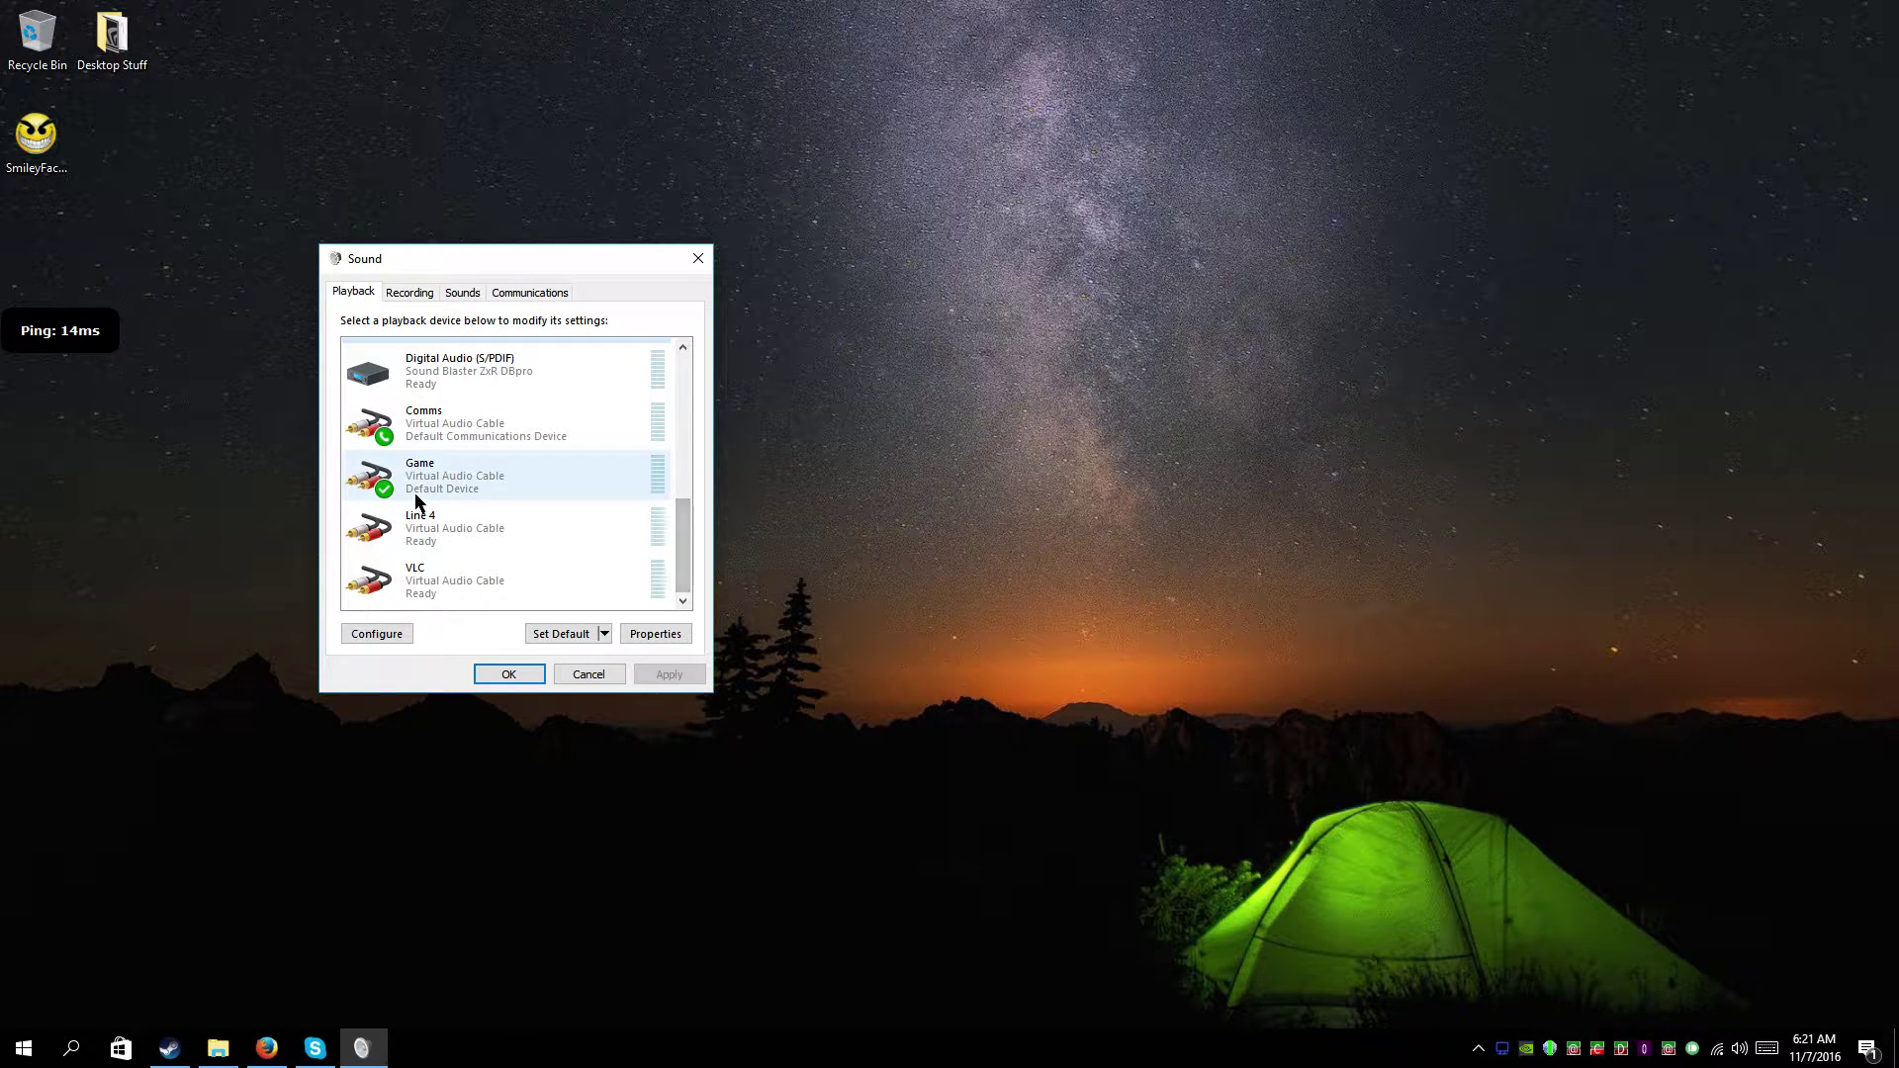
click(429, 526)
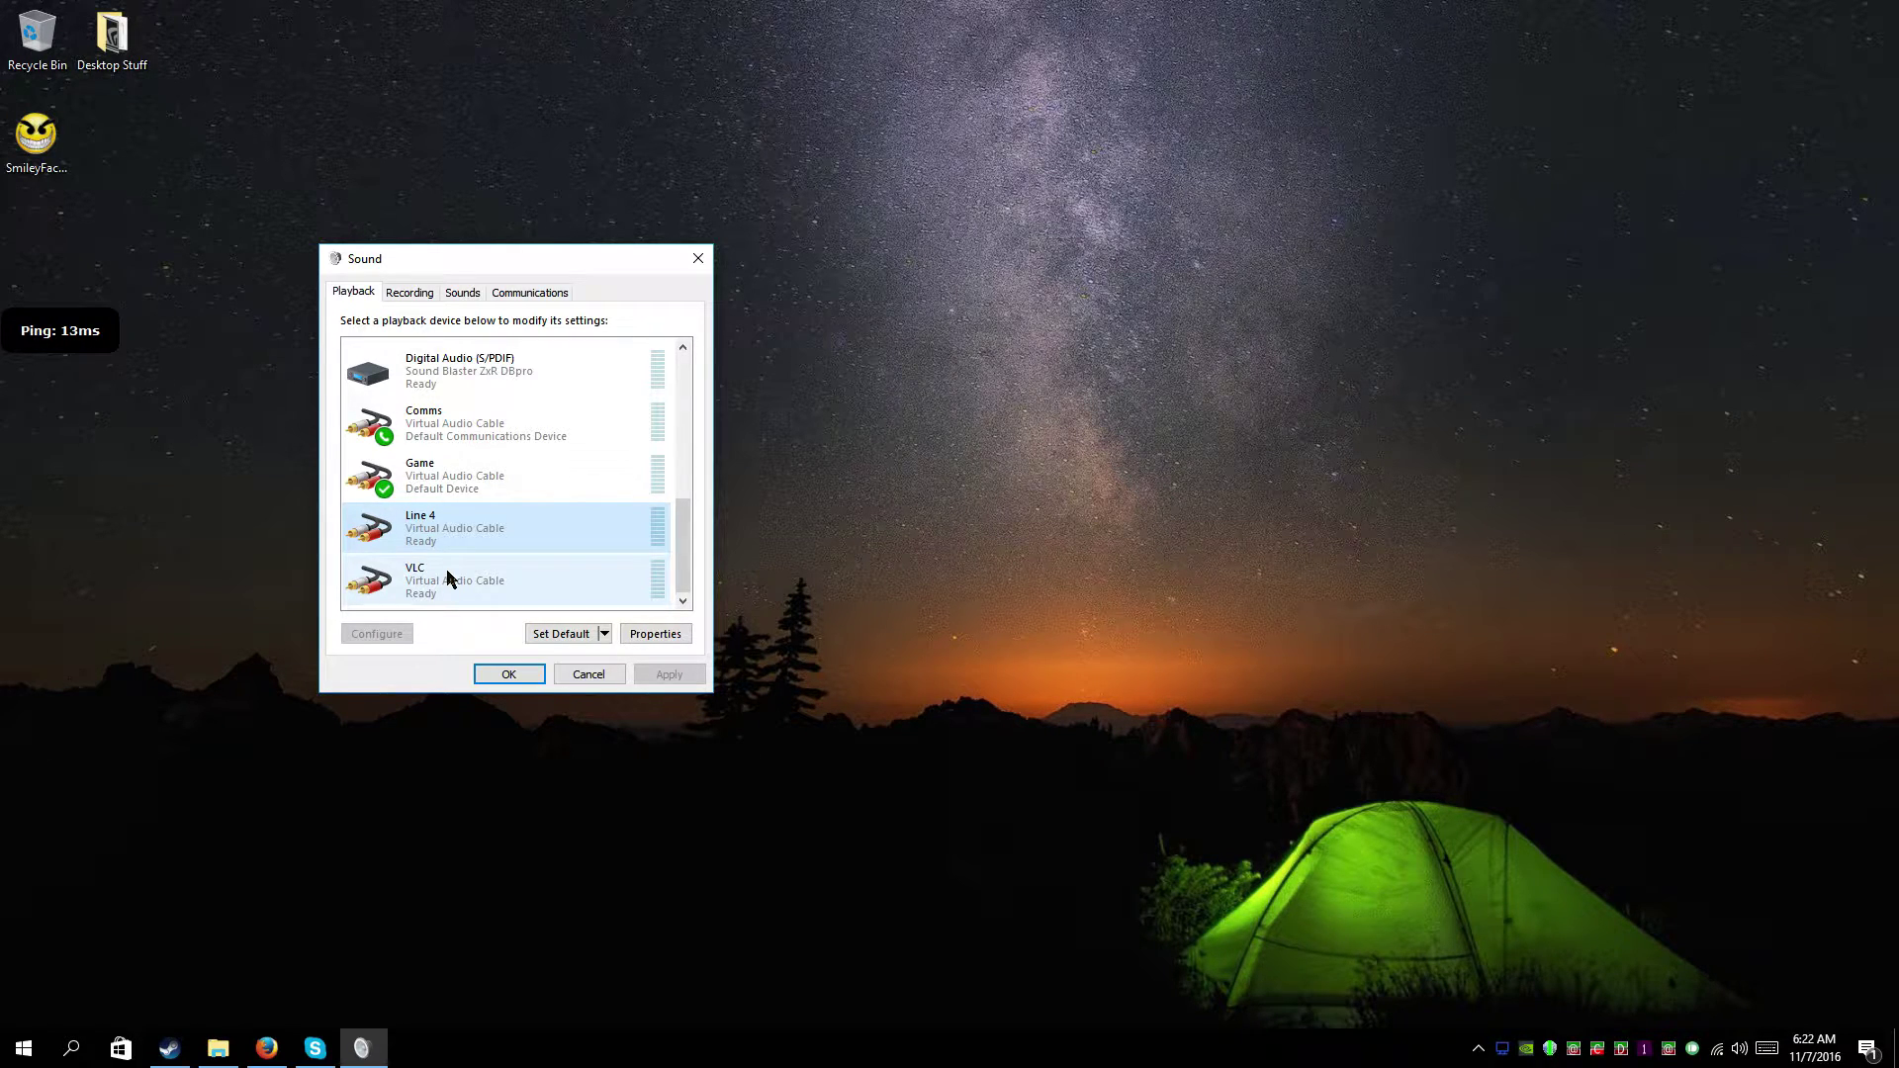
click(534, 578)
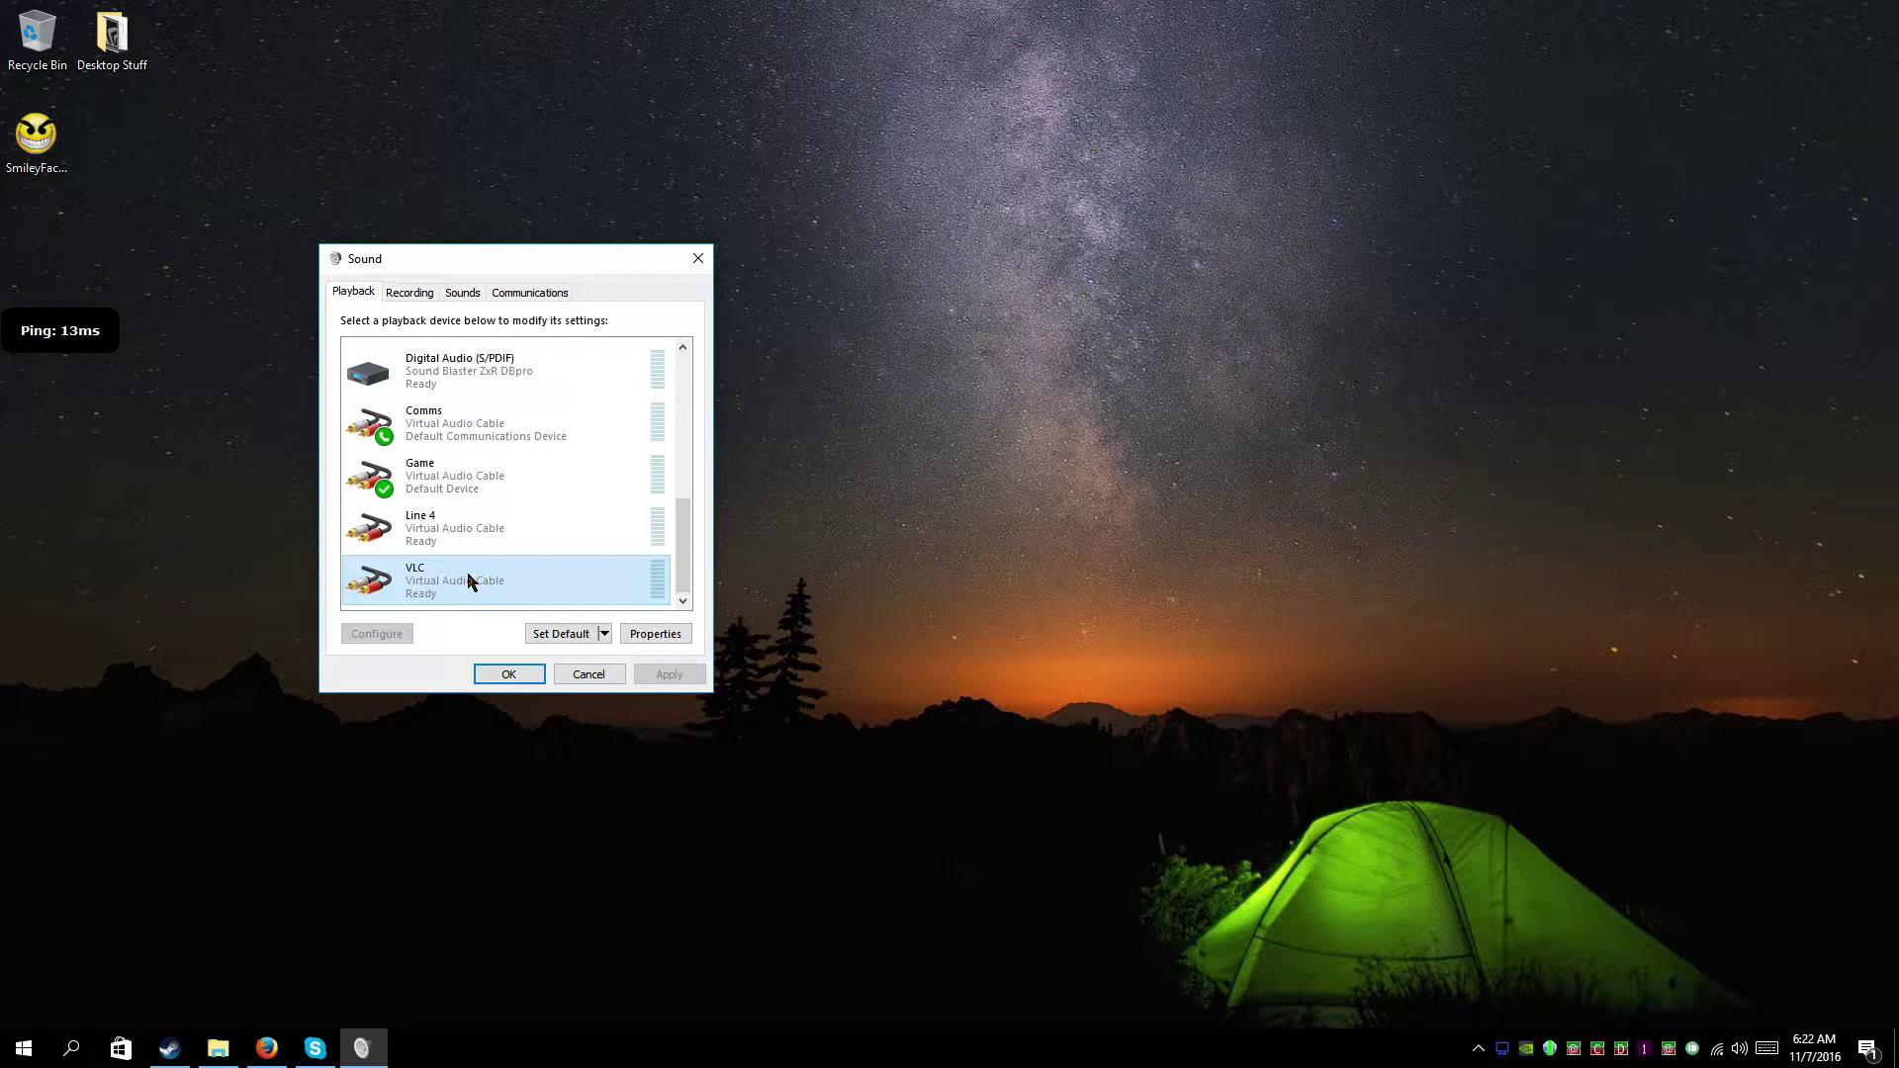
- Enable 'Listen to this device' on the Comms recording device through Speakers (Sound Blaster ZxR)
click(408, 293)
drag(691, 357, 690, 521)
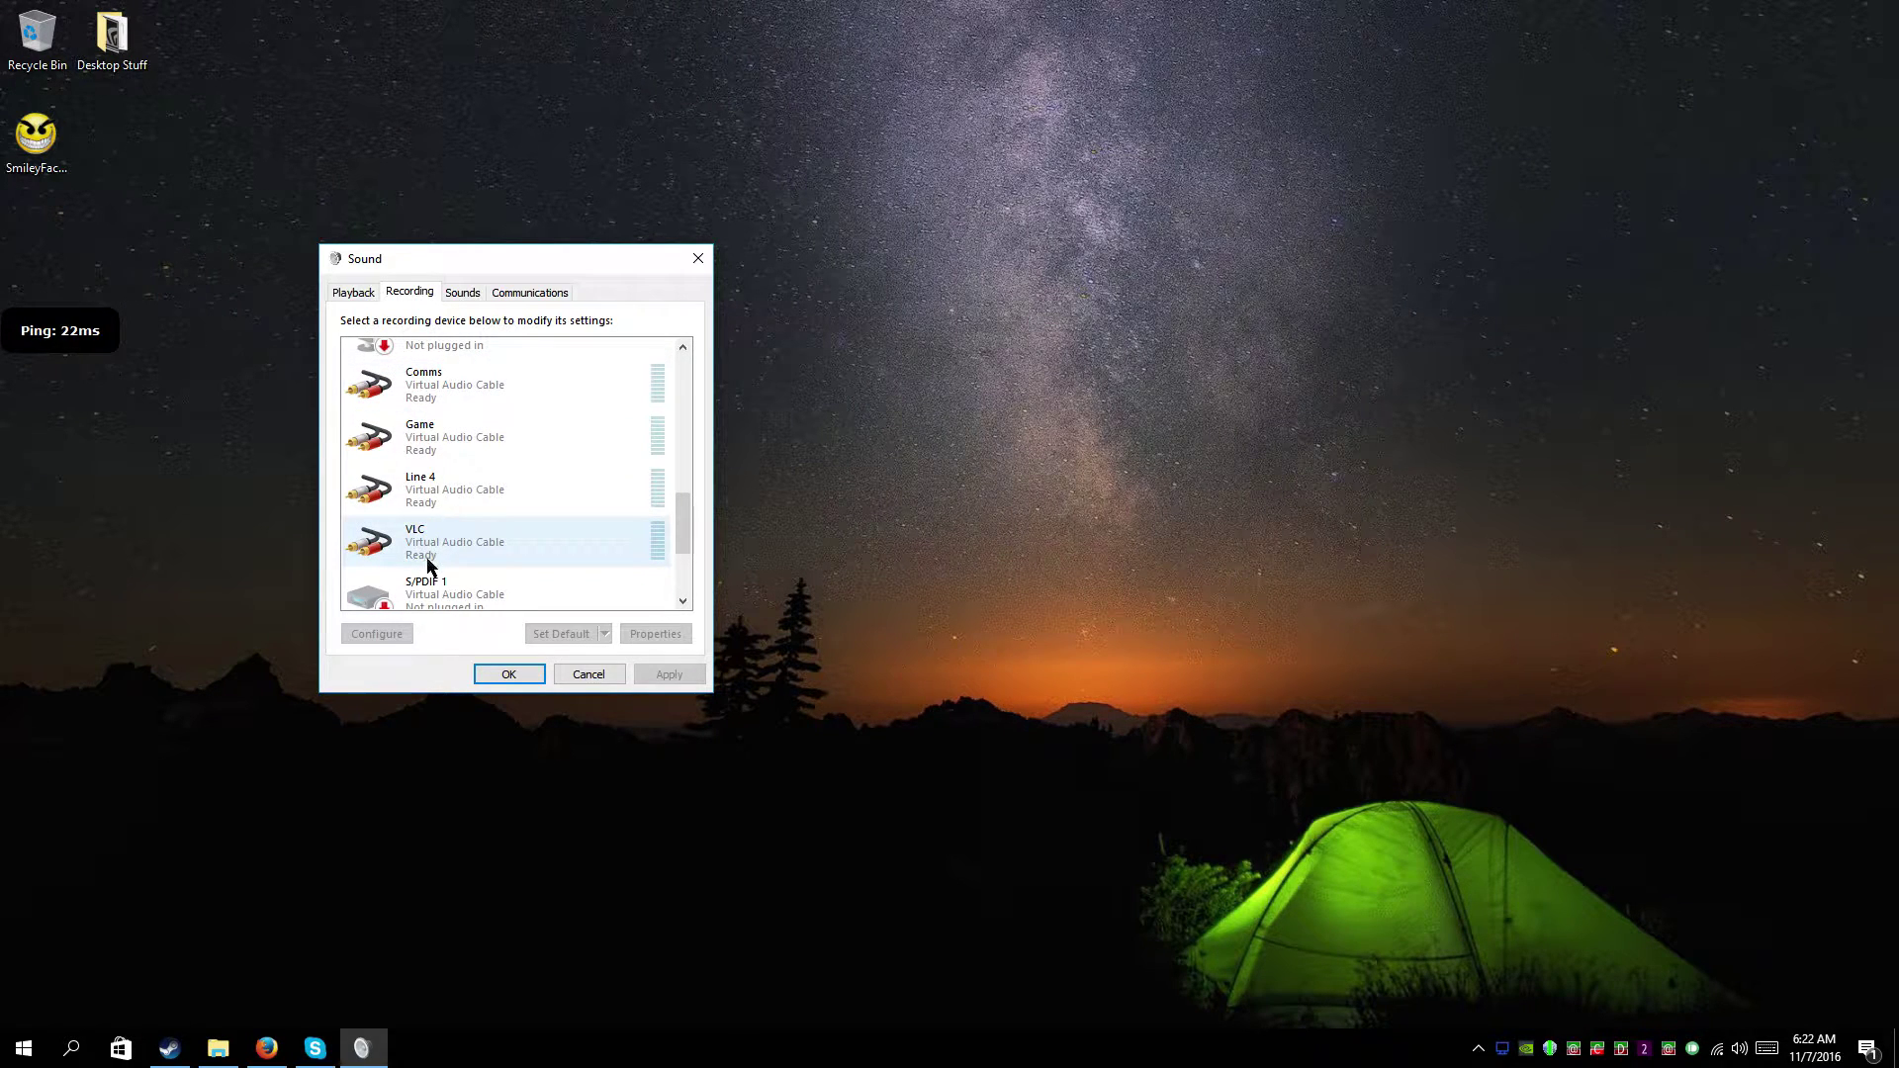
double_click(501, 385)
click(418, 375)
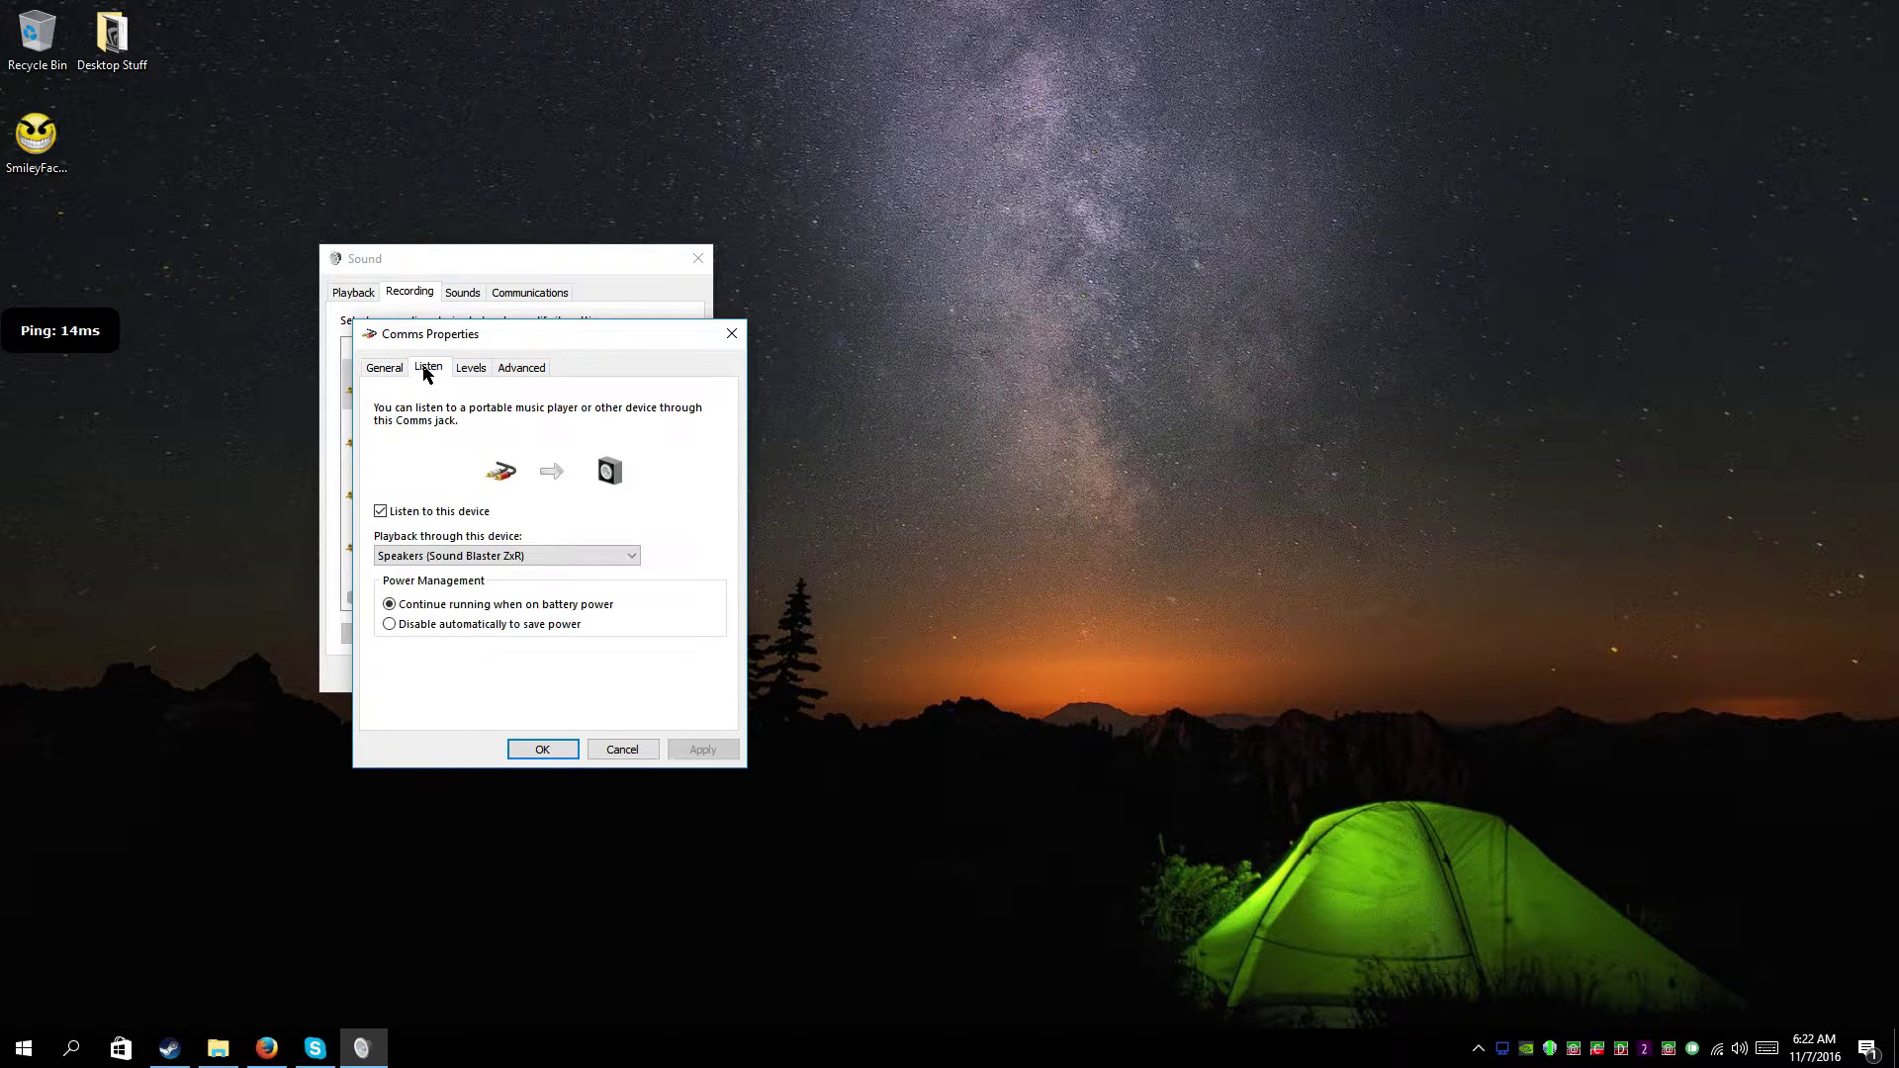
click(380, 511)
click(732, 333)
- Play the Electro-Light track in VLC from the music folder and minimize the folder
mouse_move(219, 1052)
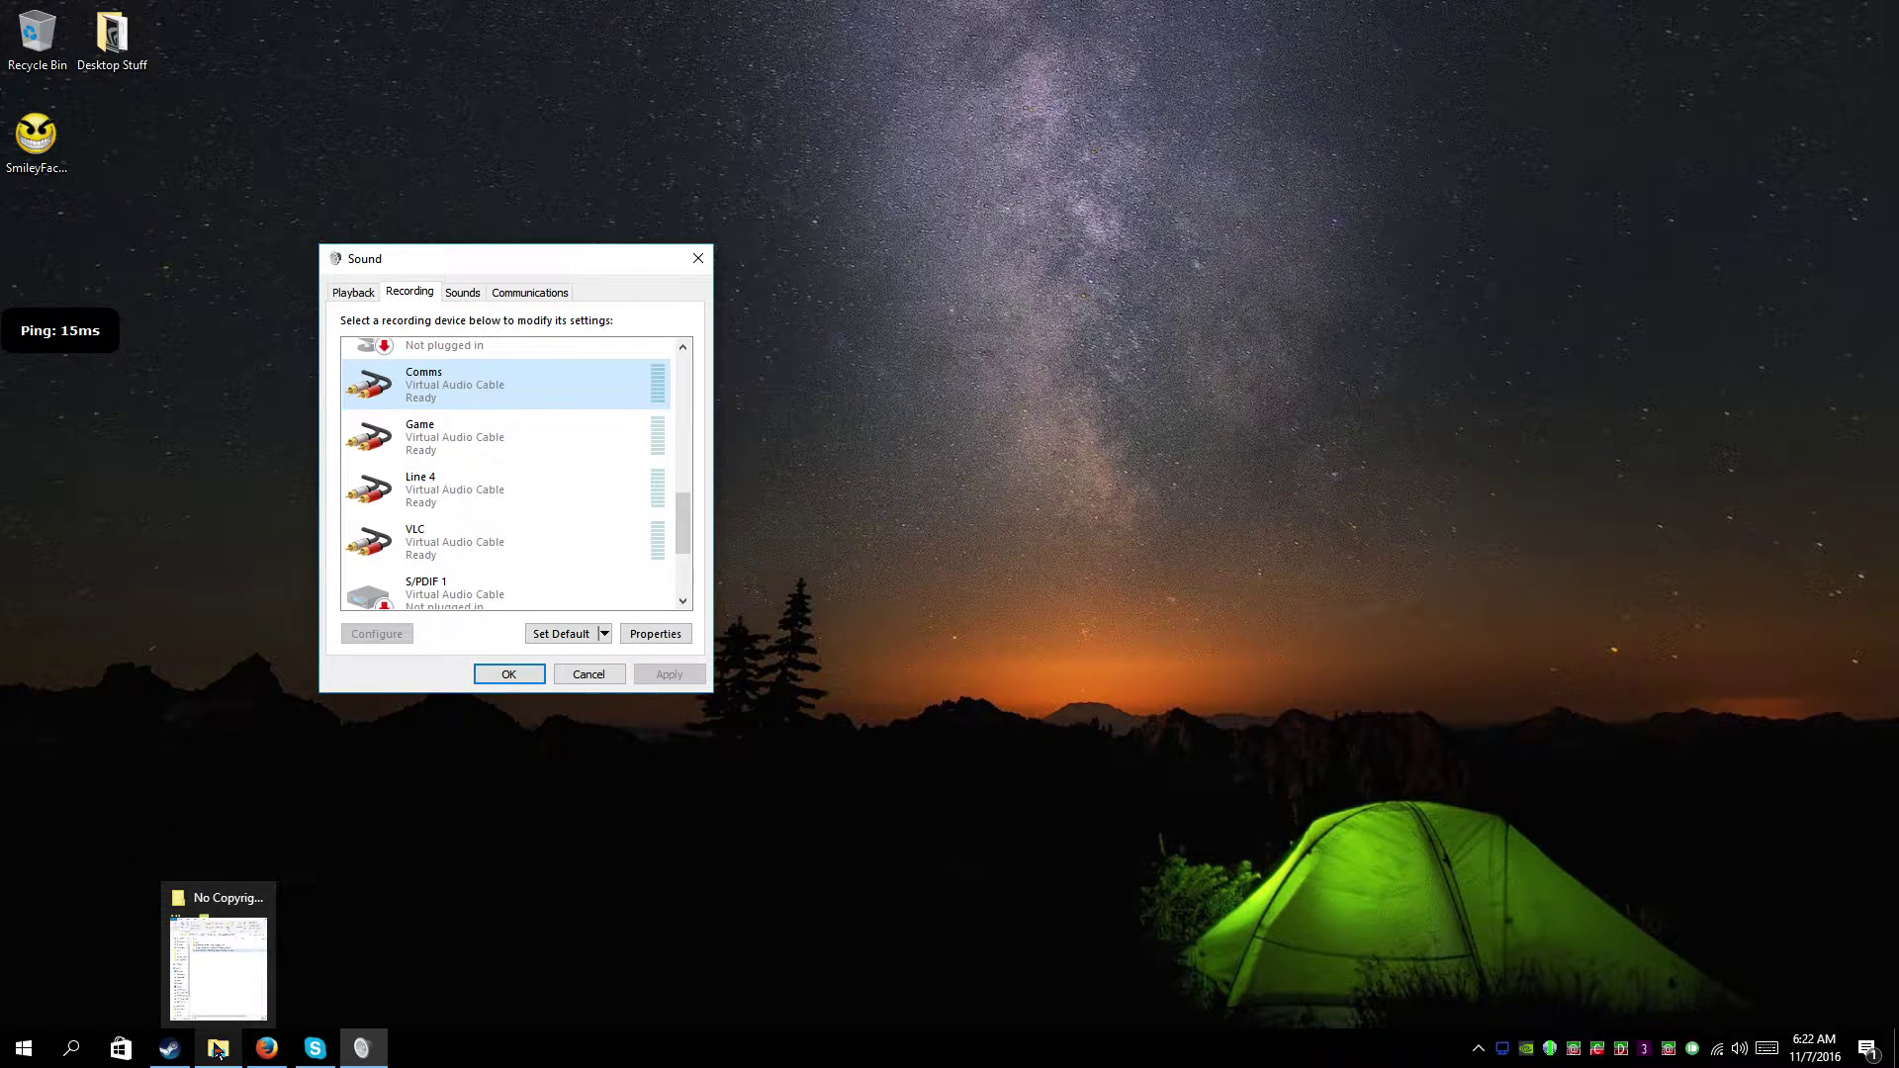
click(228, 969)
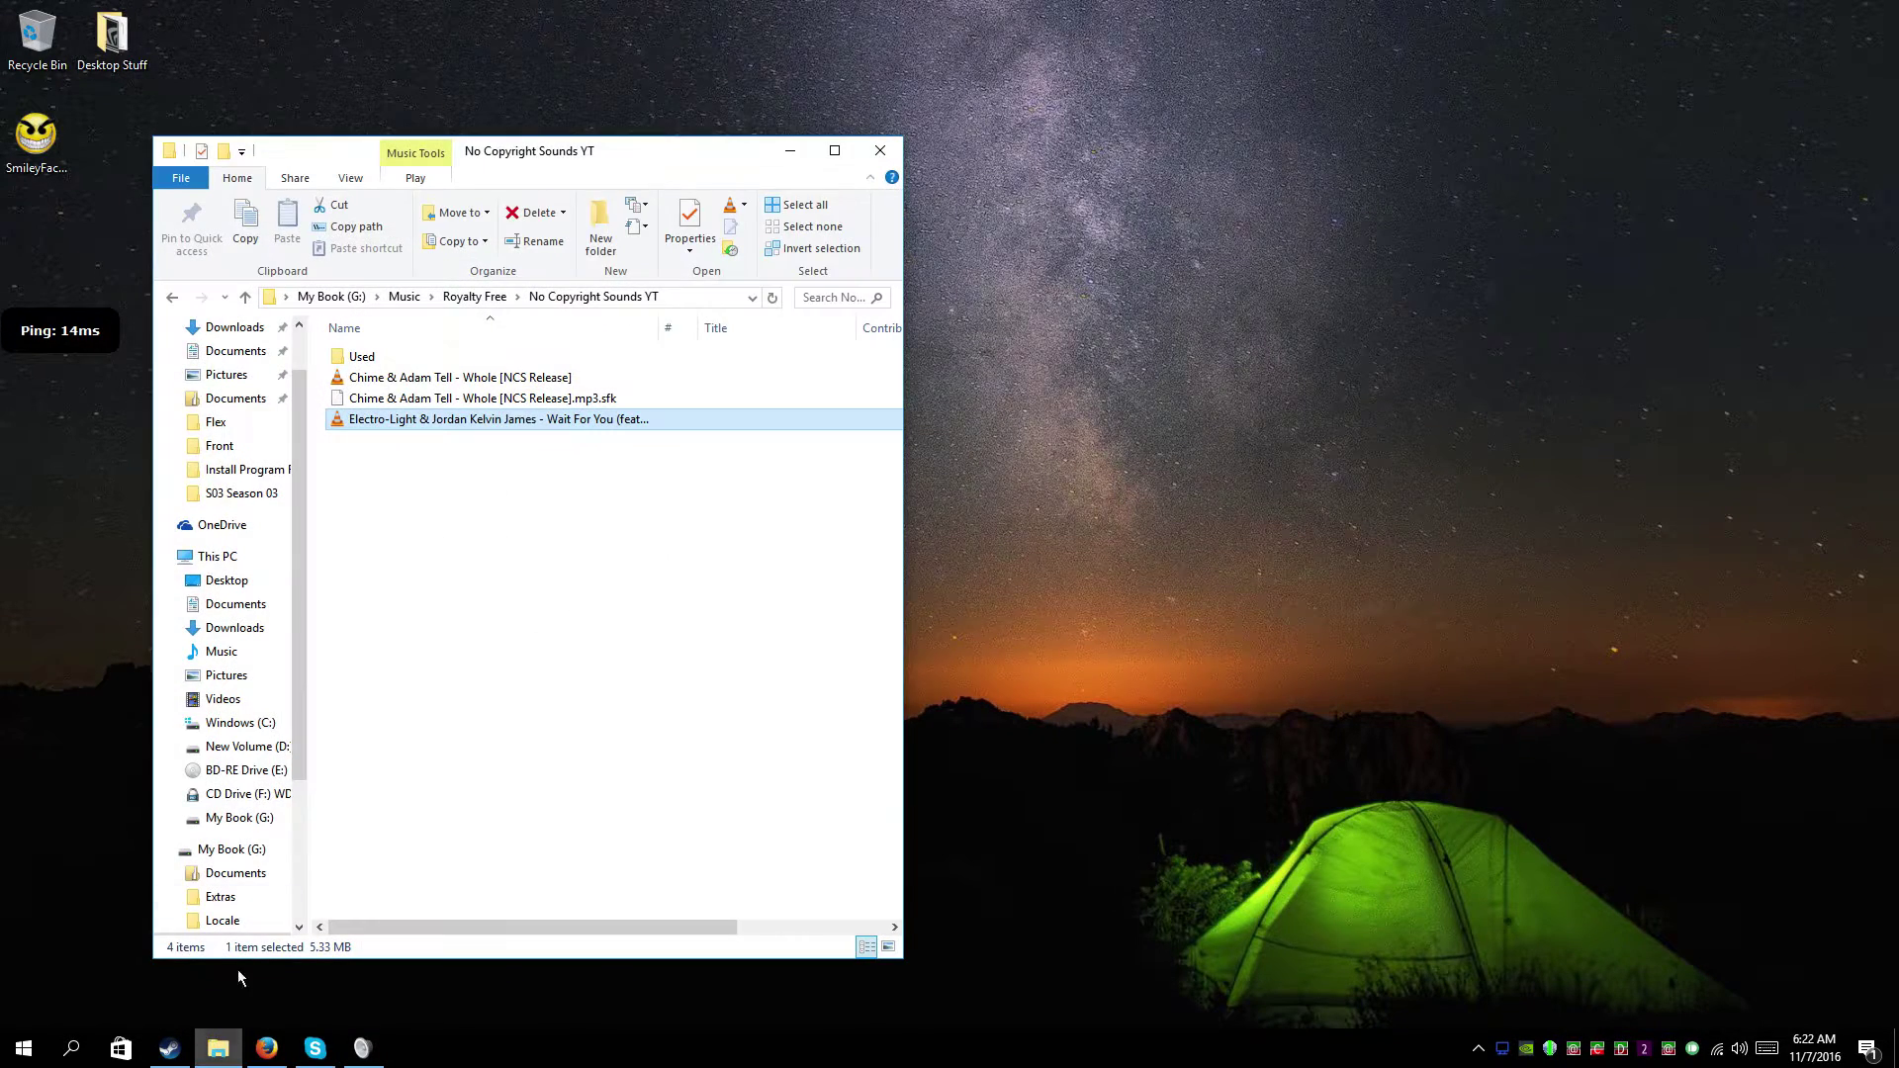
double_click(385, 419)
click(750, 154)
click(790, 150)
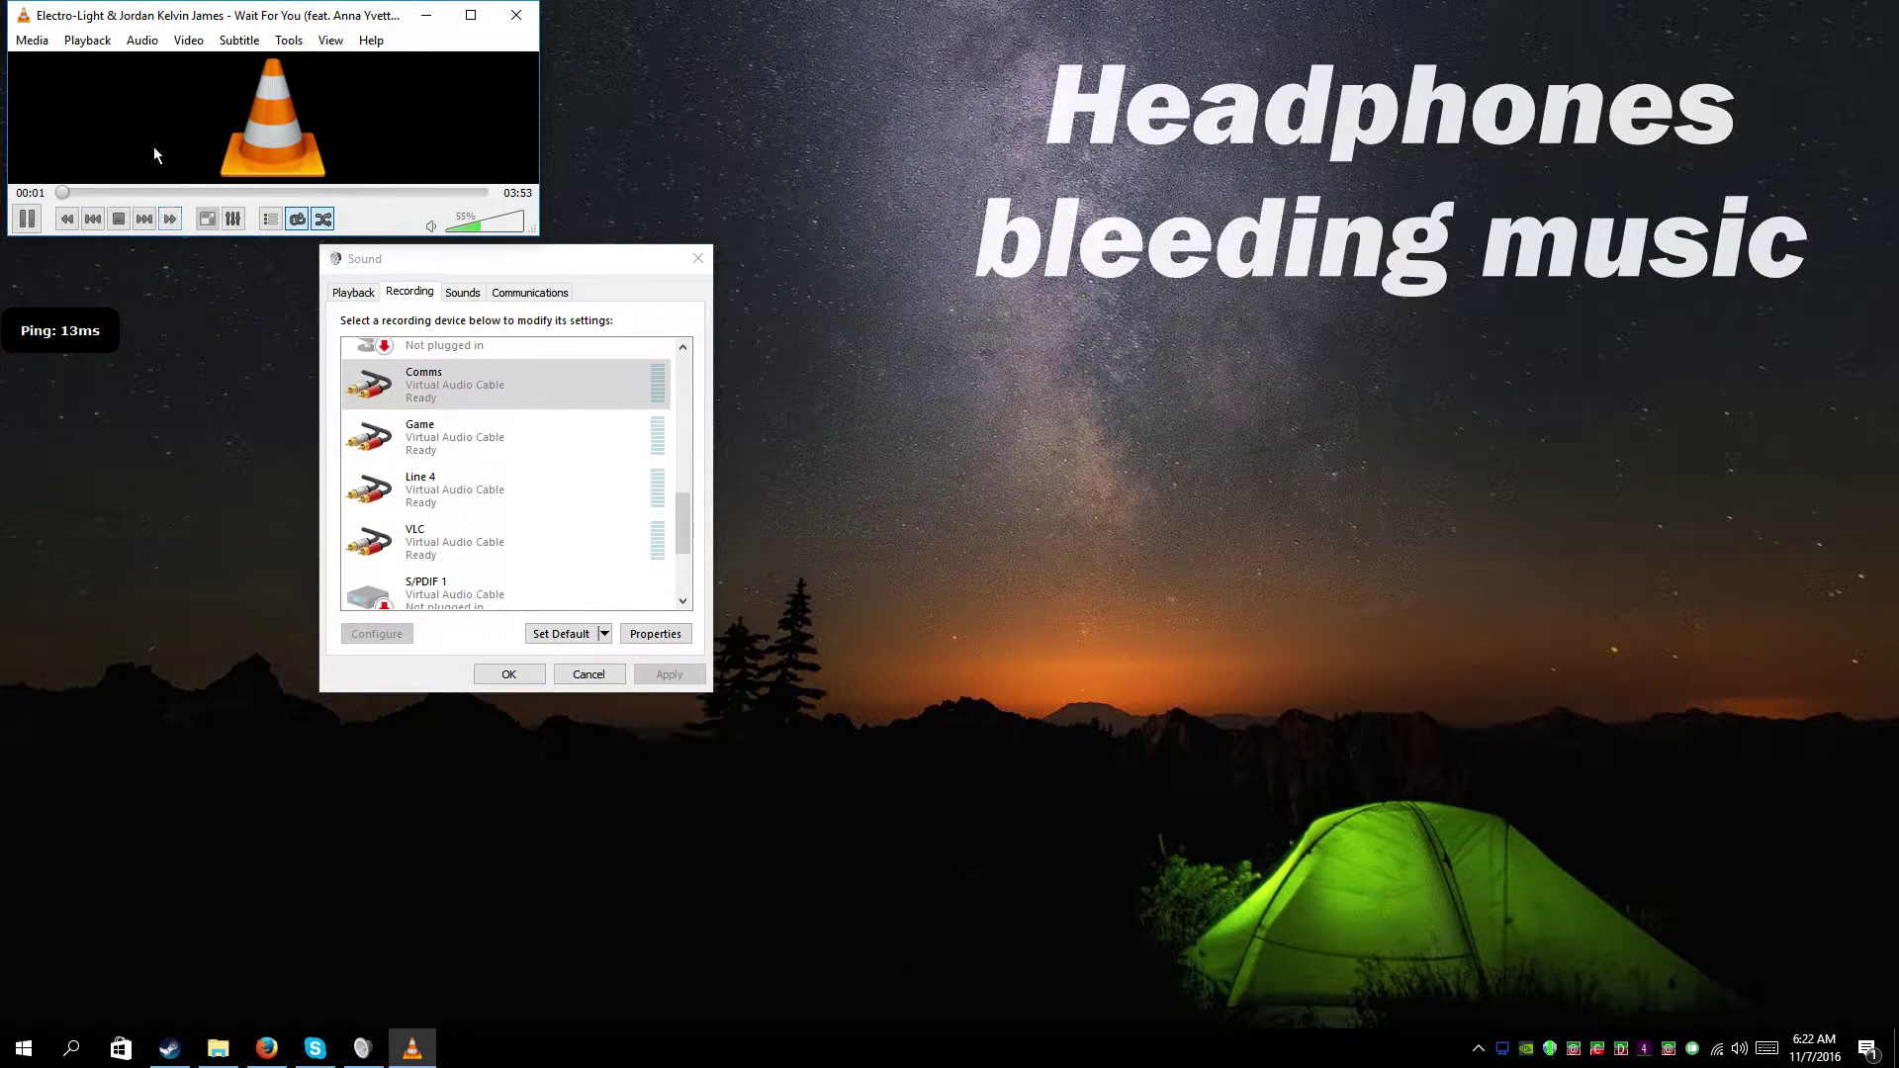
- Set VLC's audio device to Game (Virtual Audio Cable) and select the Game recording device
click(149, 45)
mouse_move(165, 87)
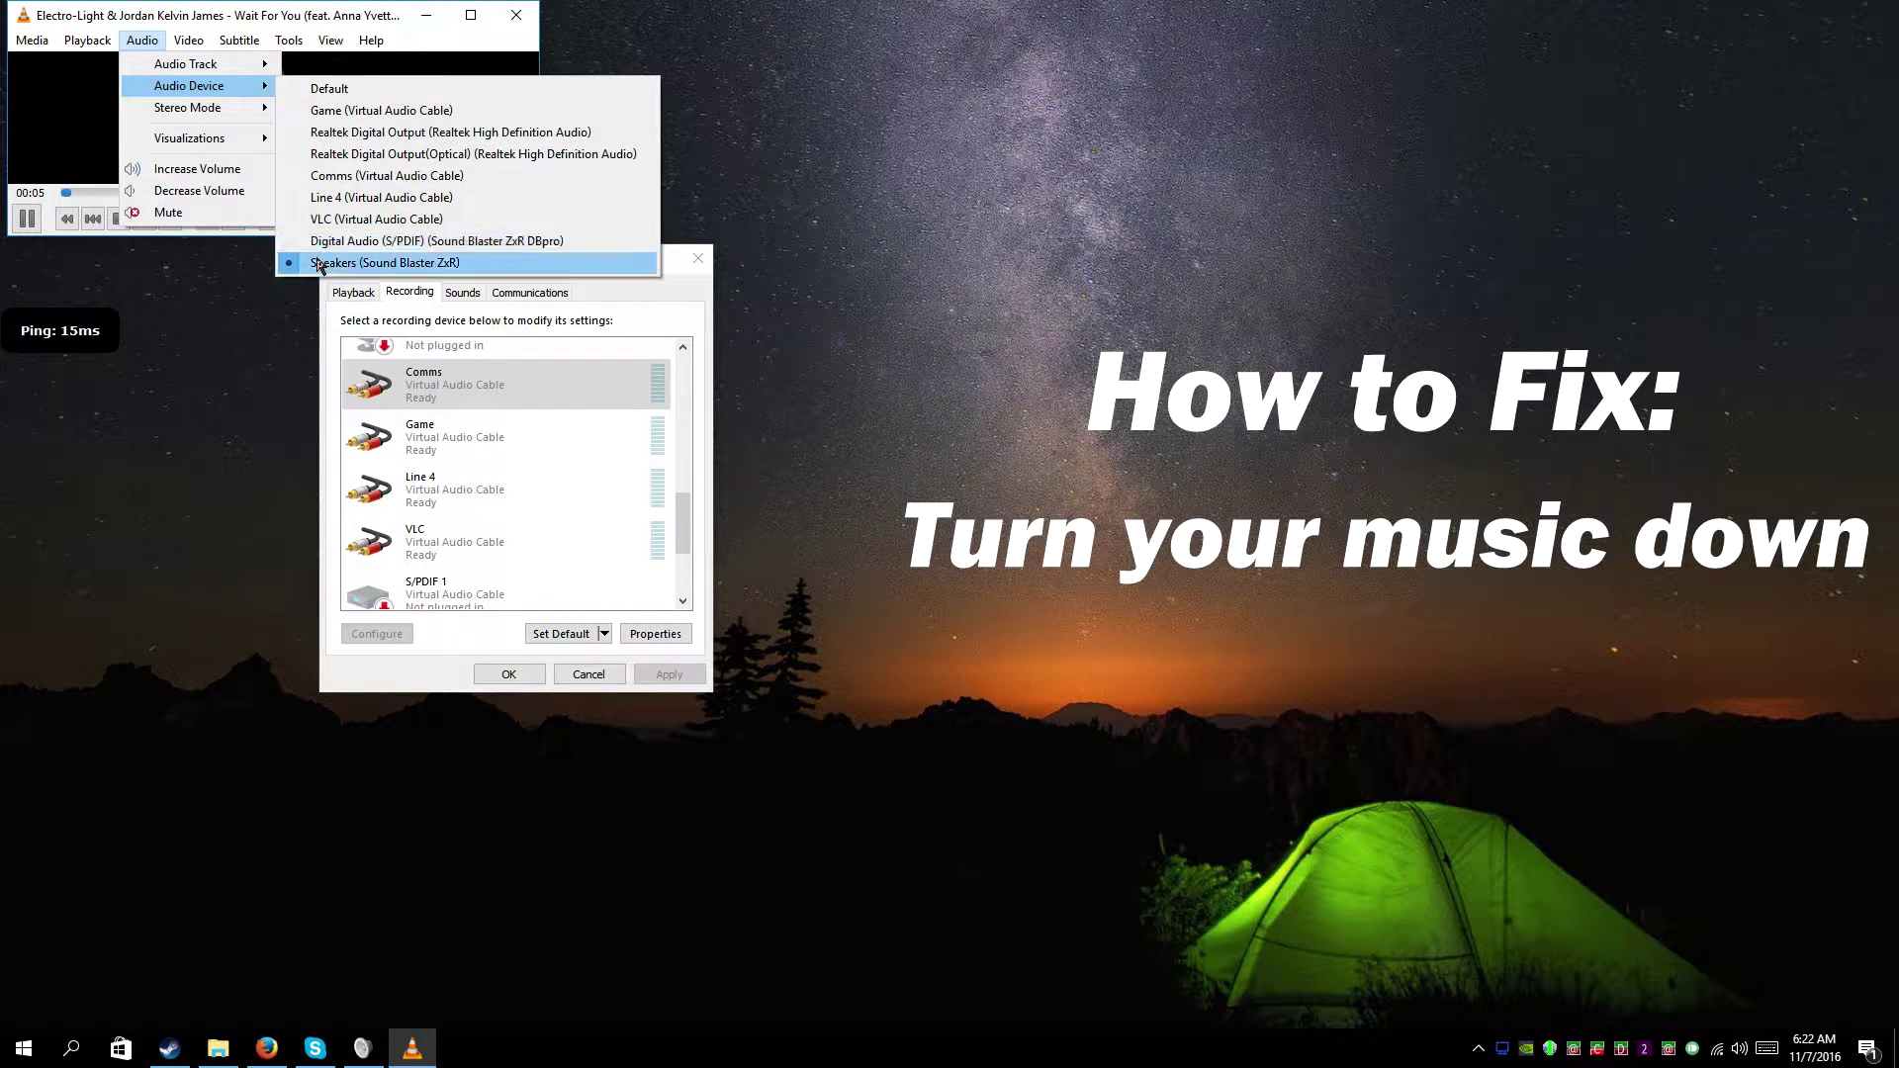
click(436, 111)
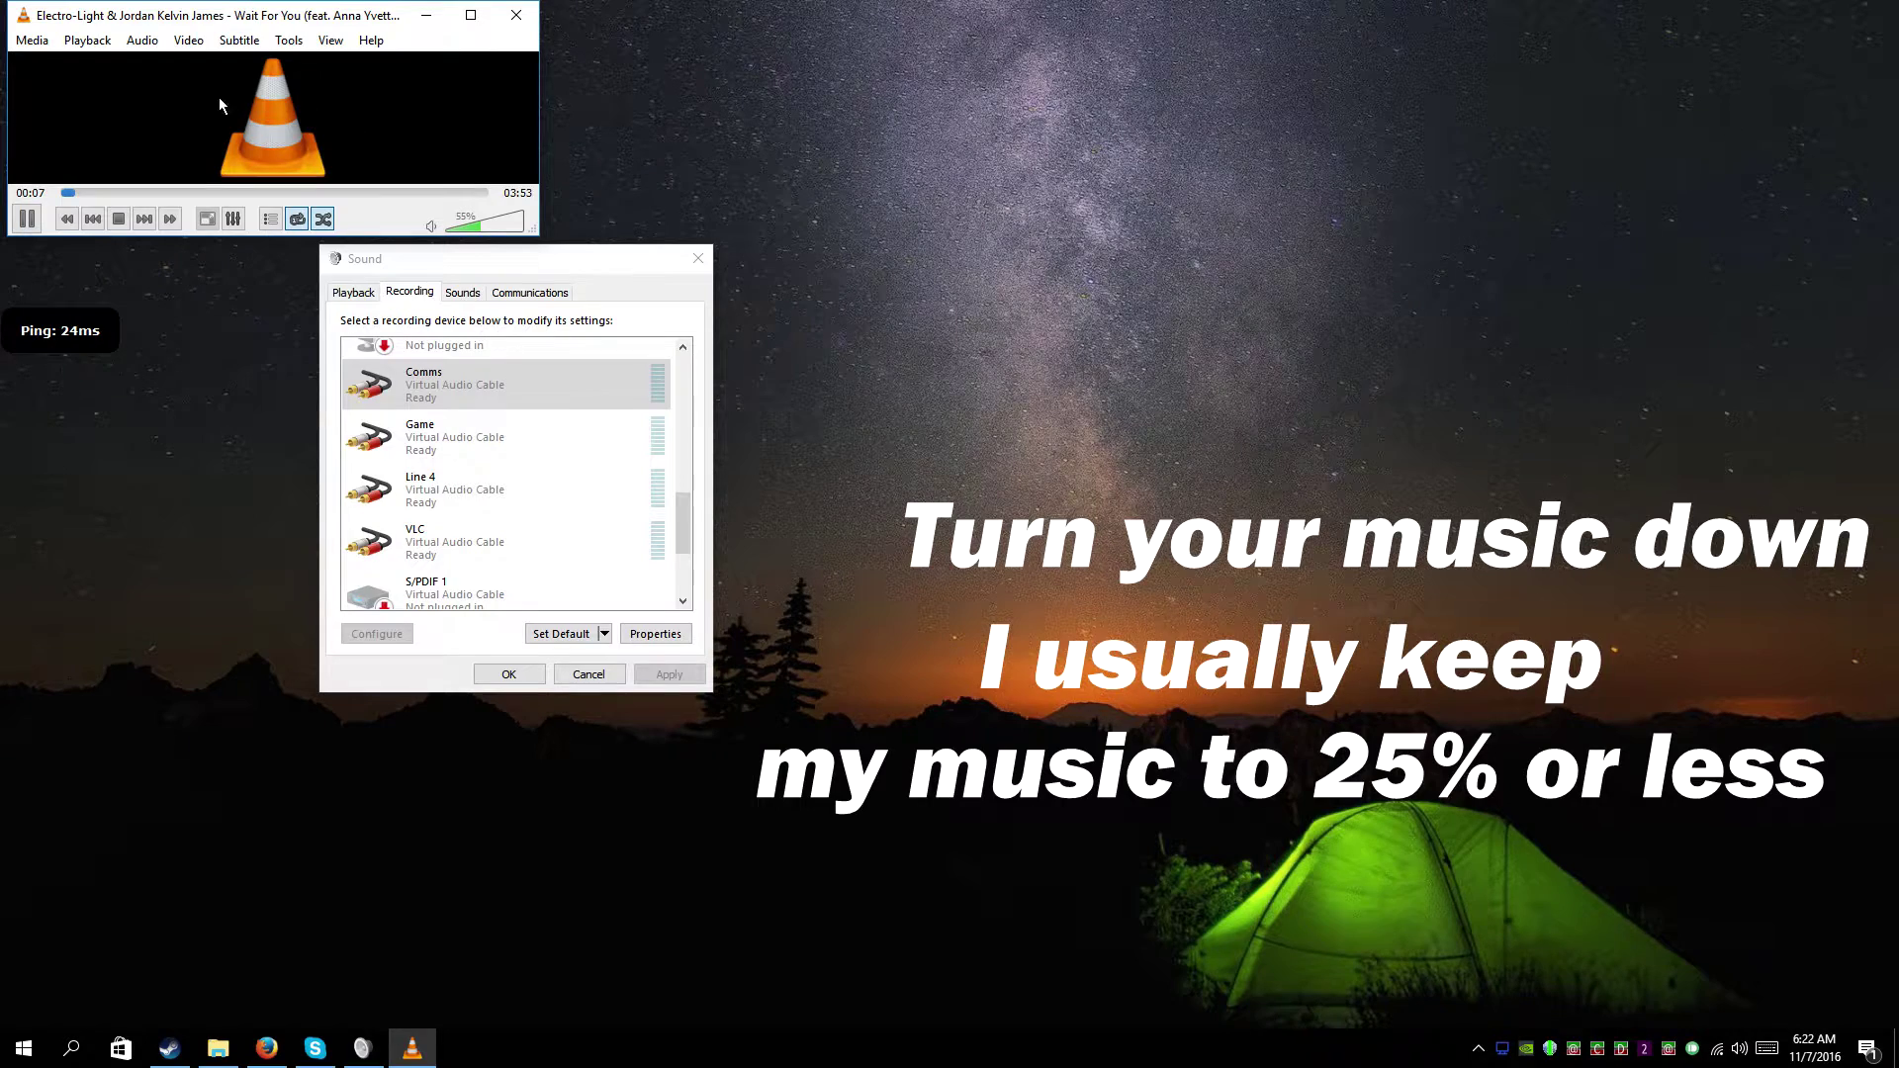
click(26, 218)
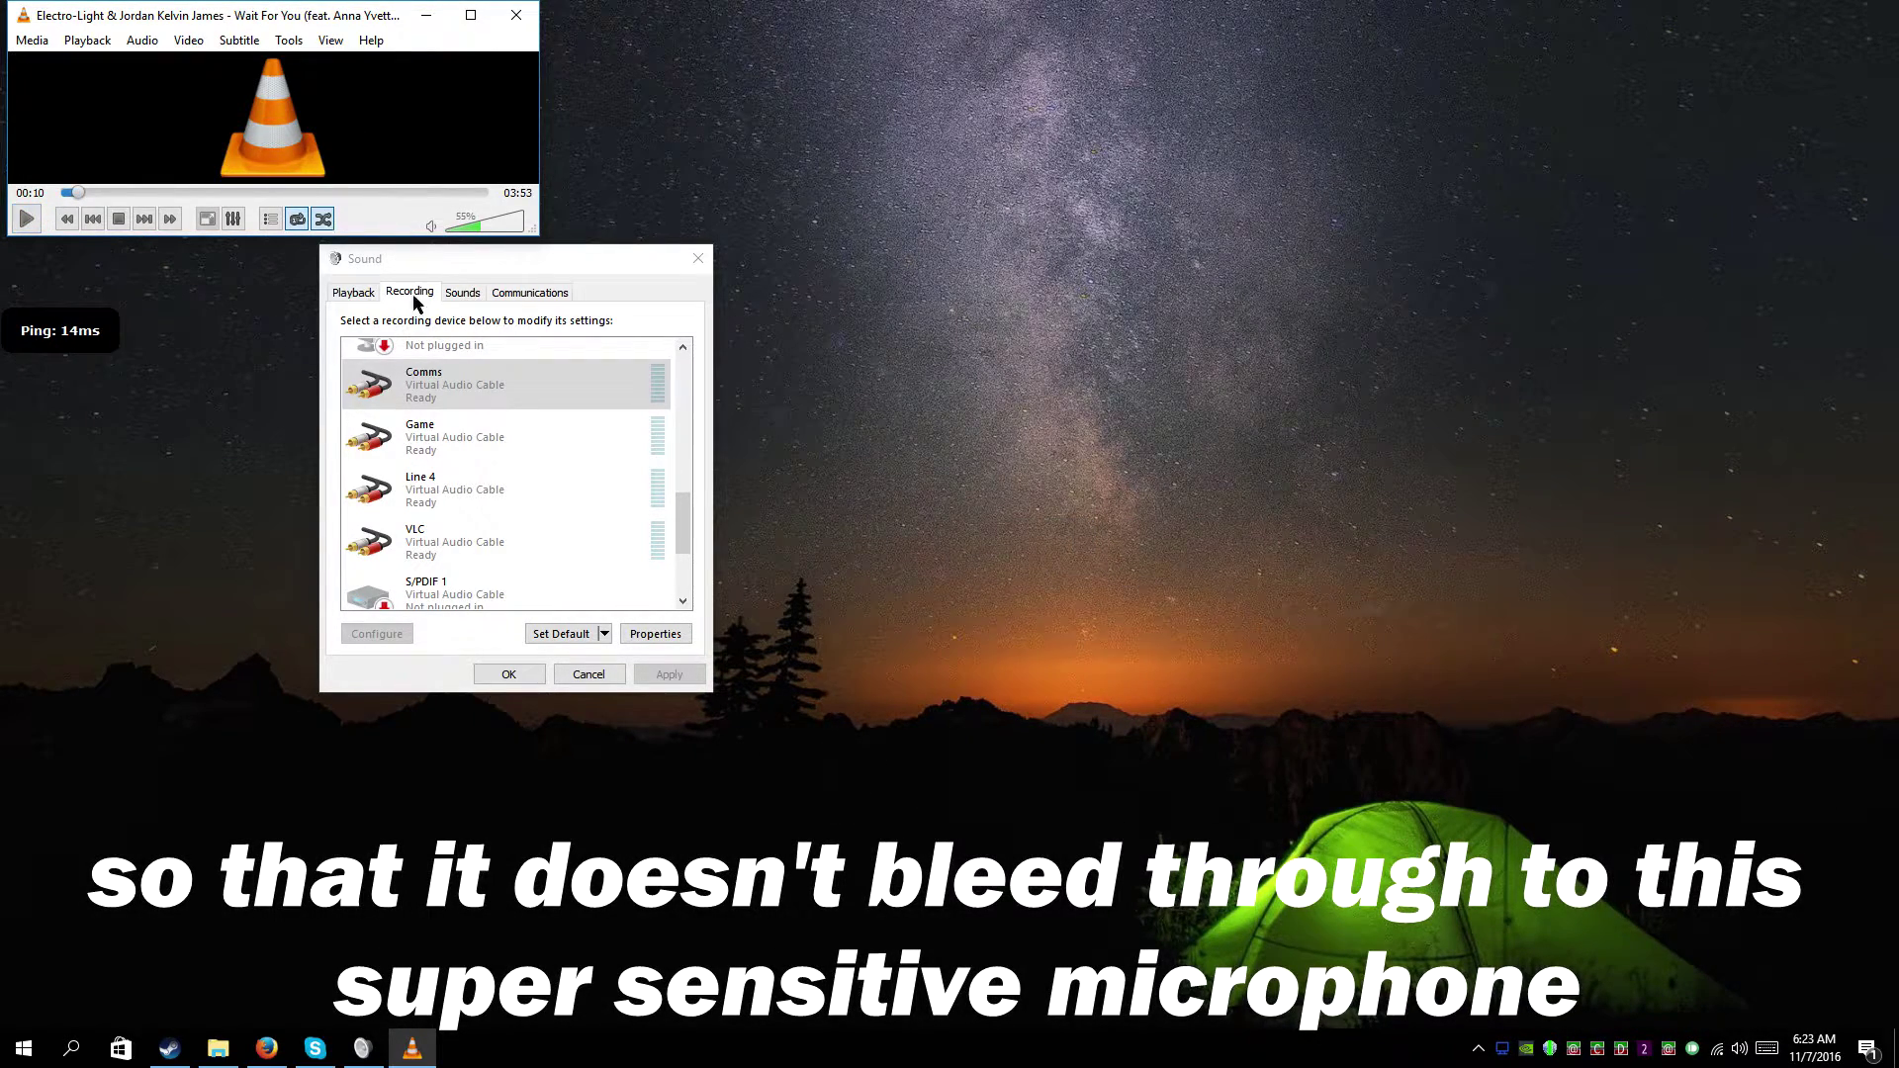
click(559, 435)
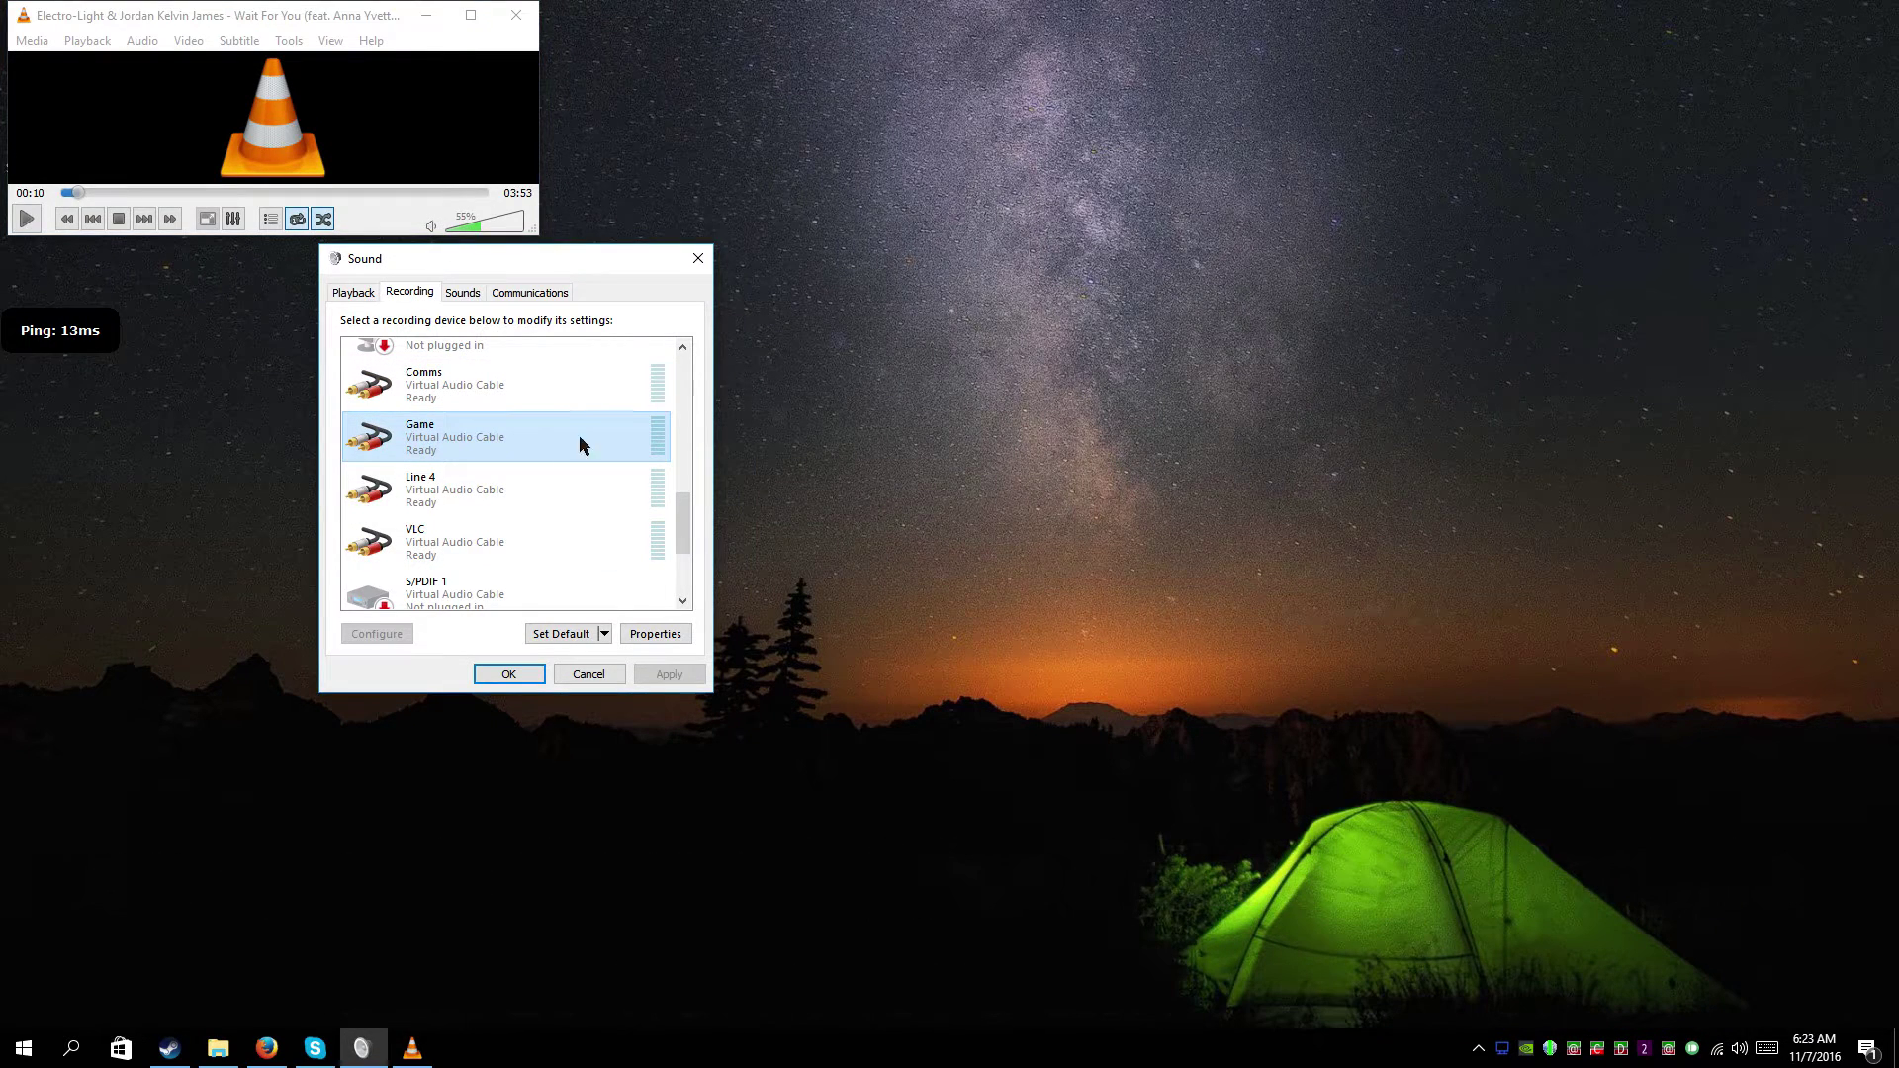
click(396, 225)
- Test playback with pause and resume, lowering the VLC volume to 55%
click(27, 218)
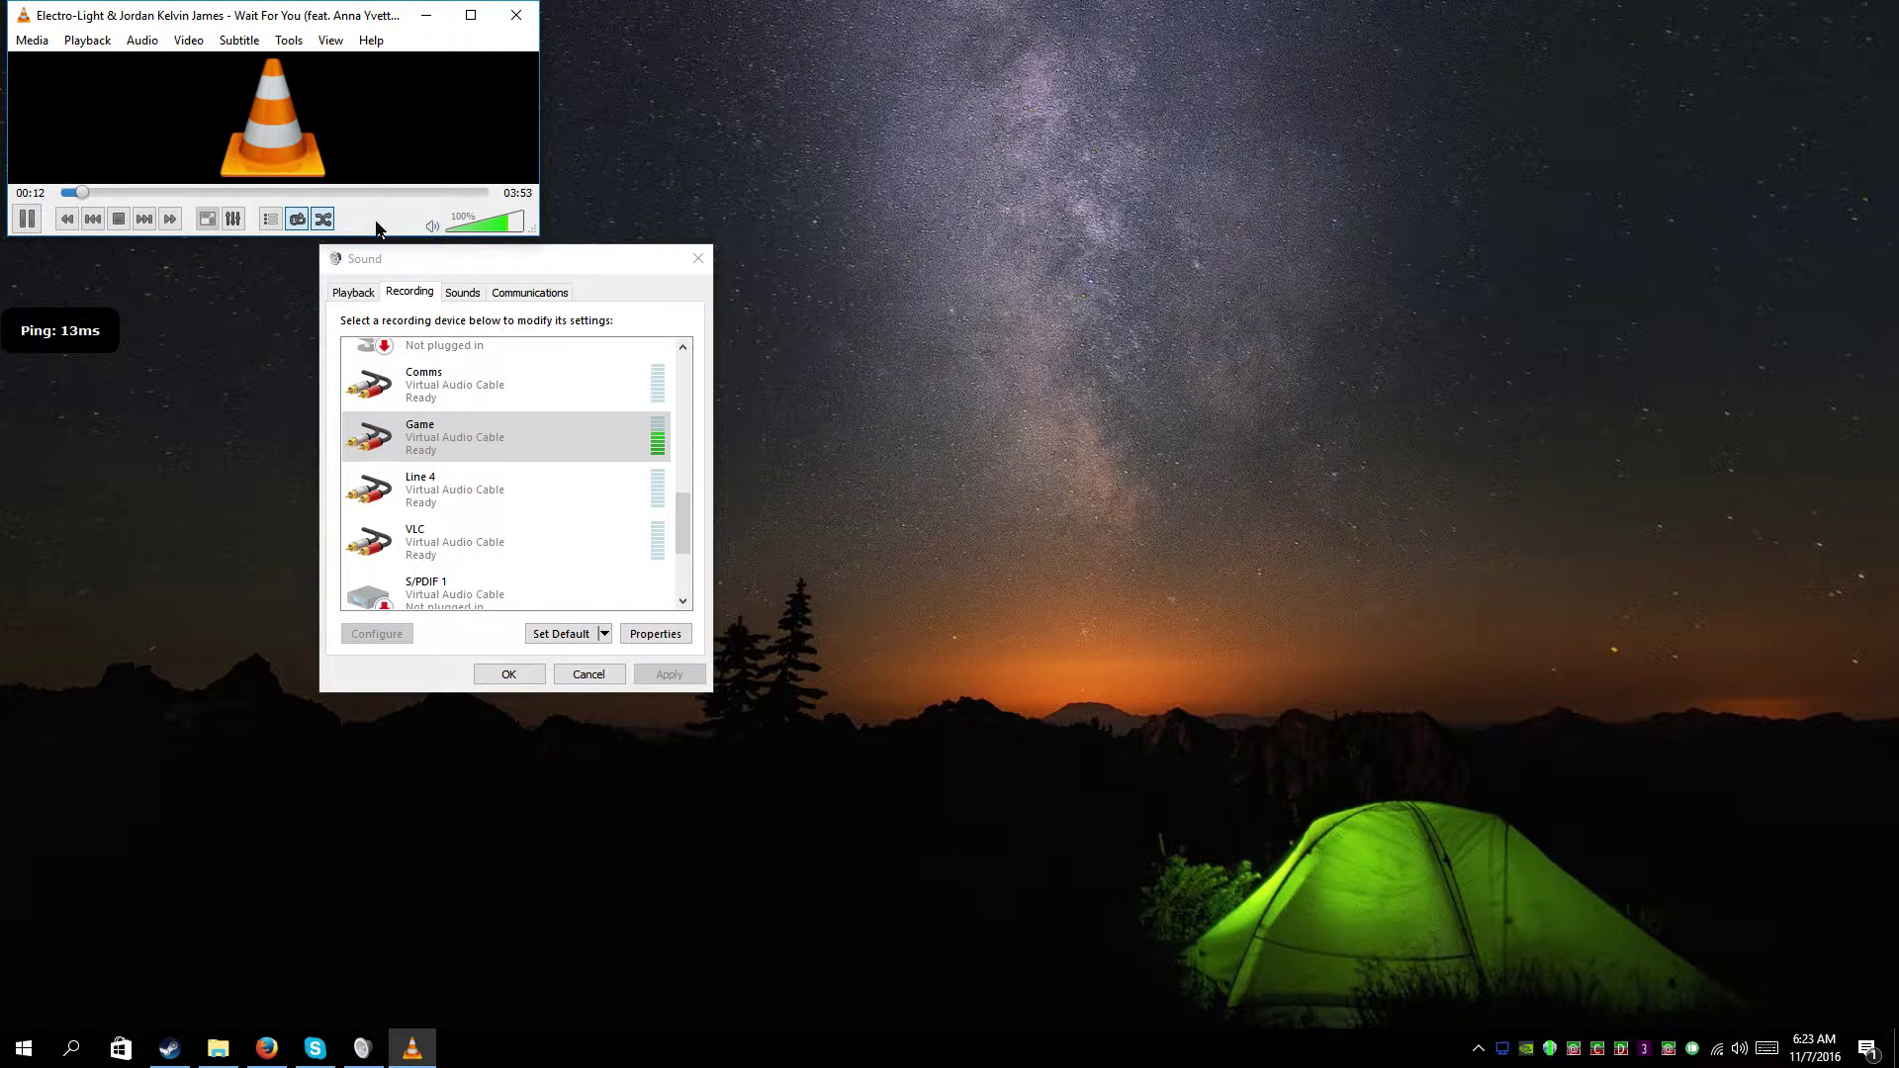
click(28, 218)
scroll(371, 210, down, 7)
click(23, 219)
click(24, 219)
click(142, 41)
mouse_move(263, 89)
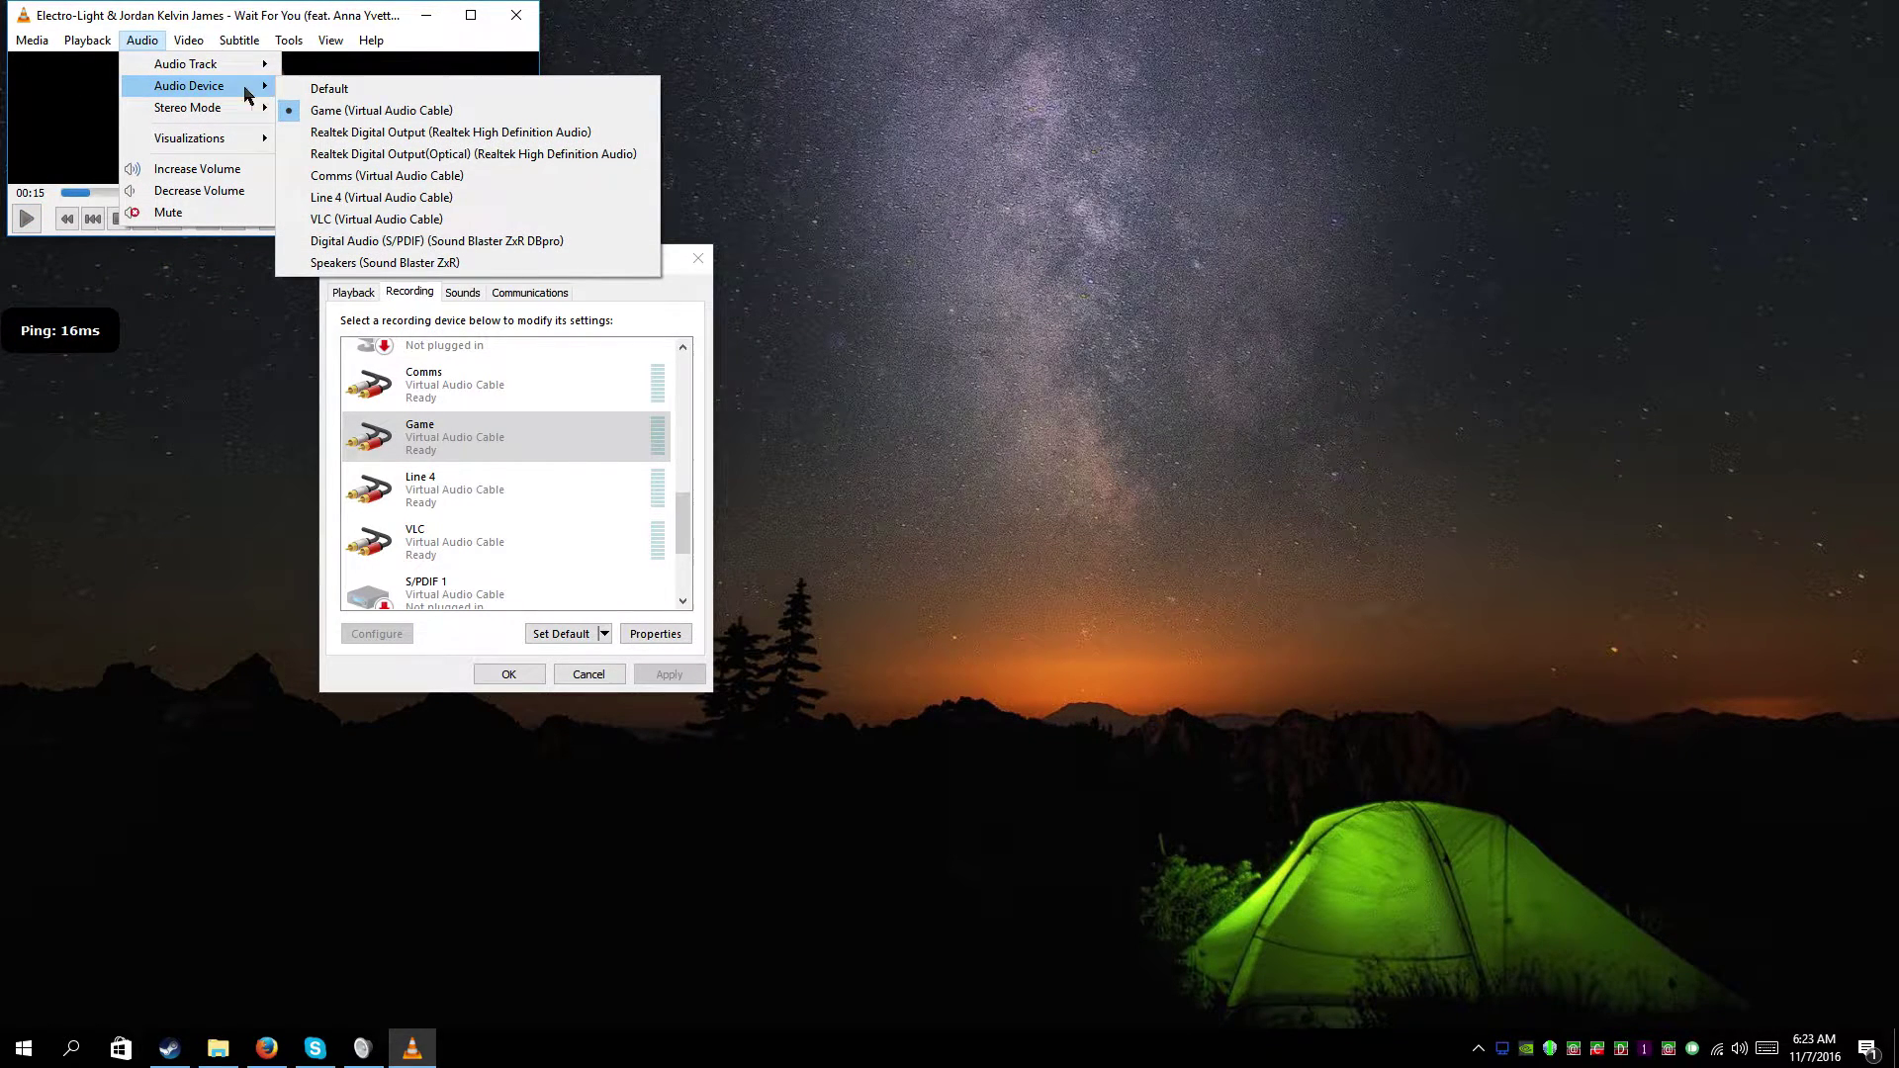
- Play the song through the VLC (Virtual Audio Cable) output
click(341, 219)
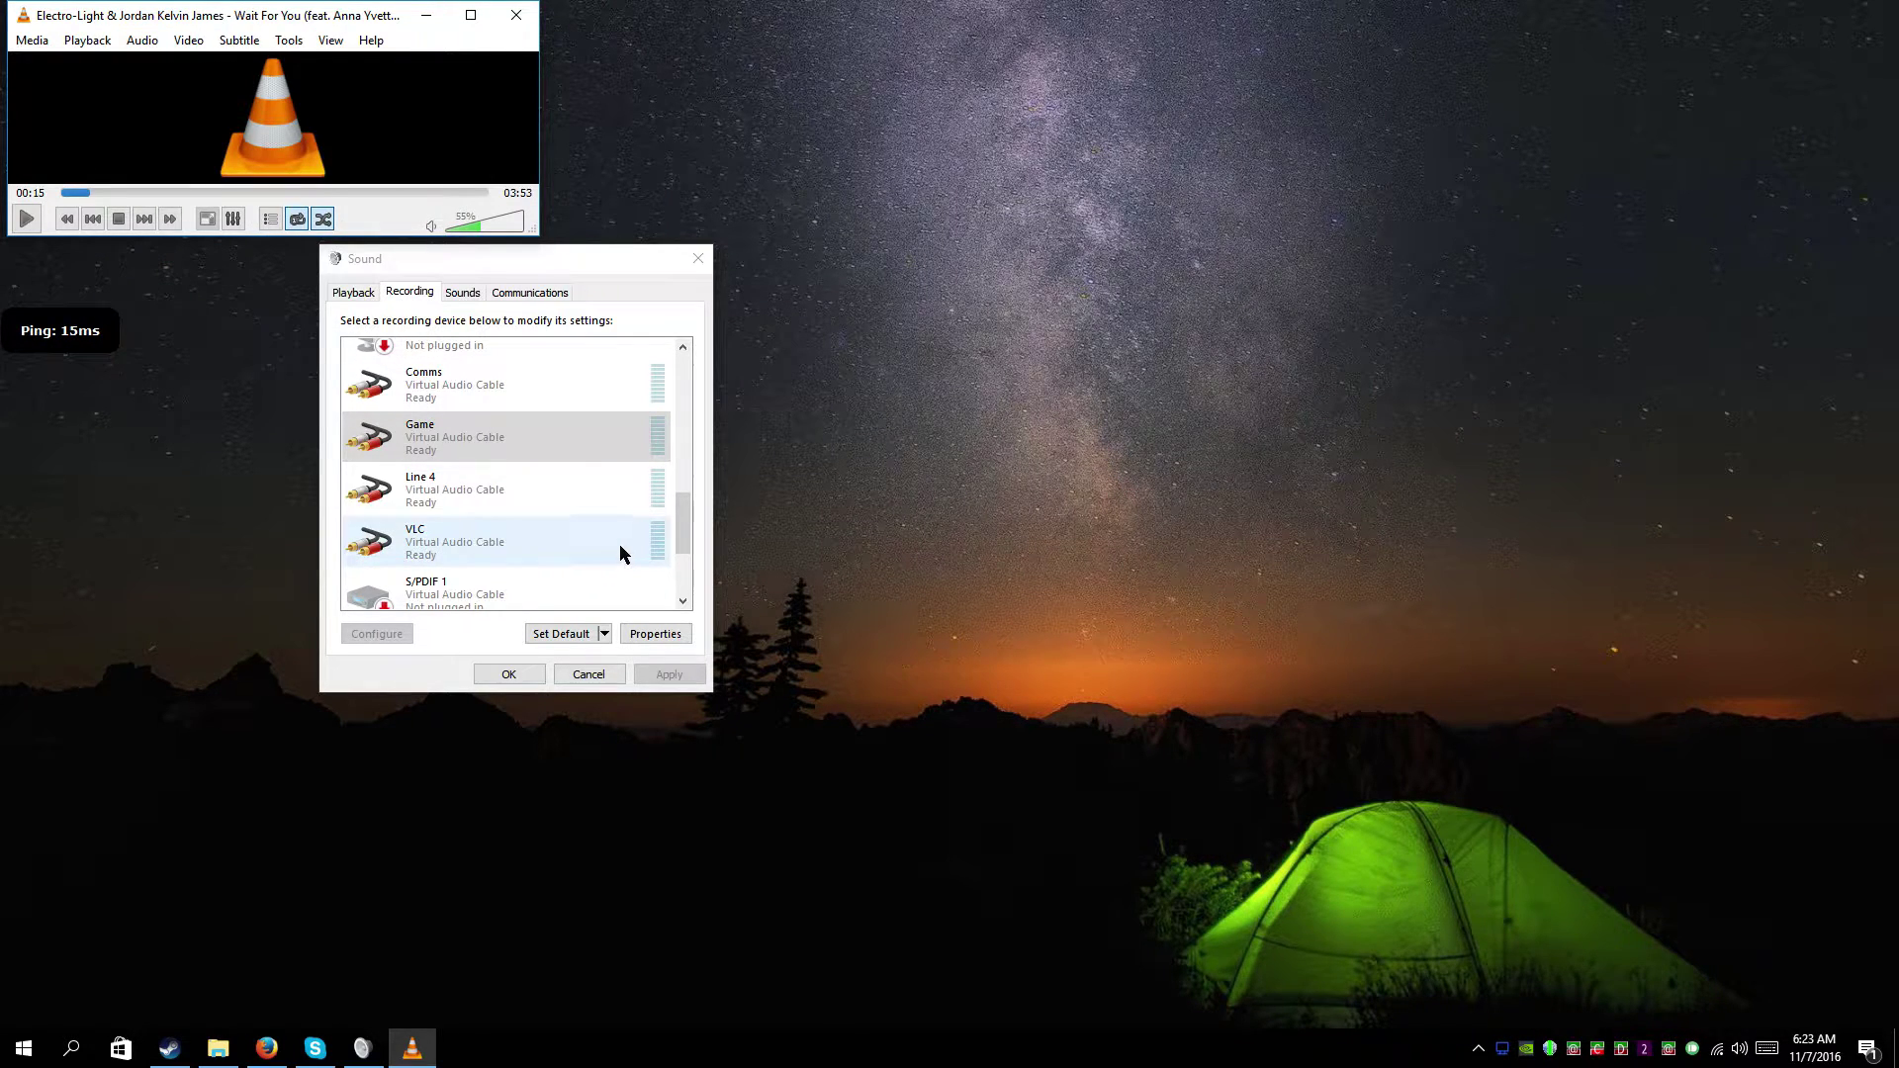
click(26, 218)
click(488, 433)
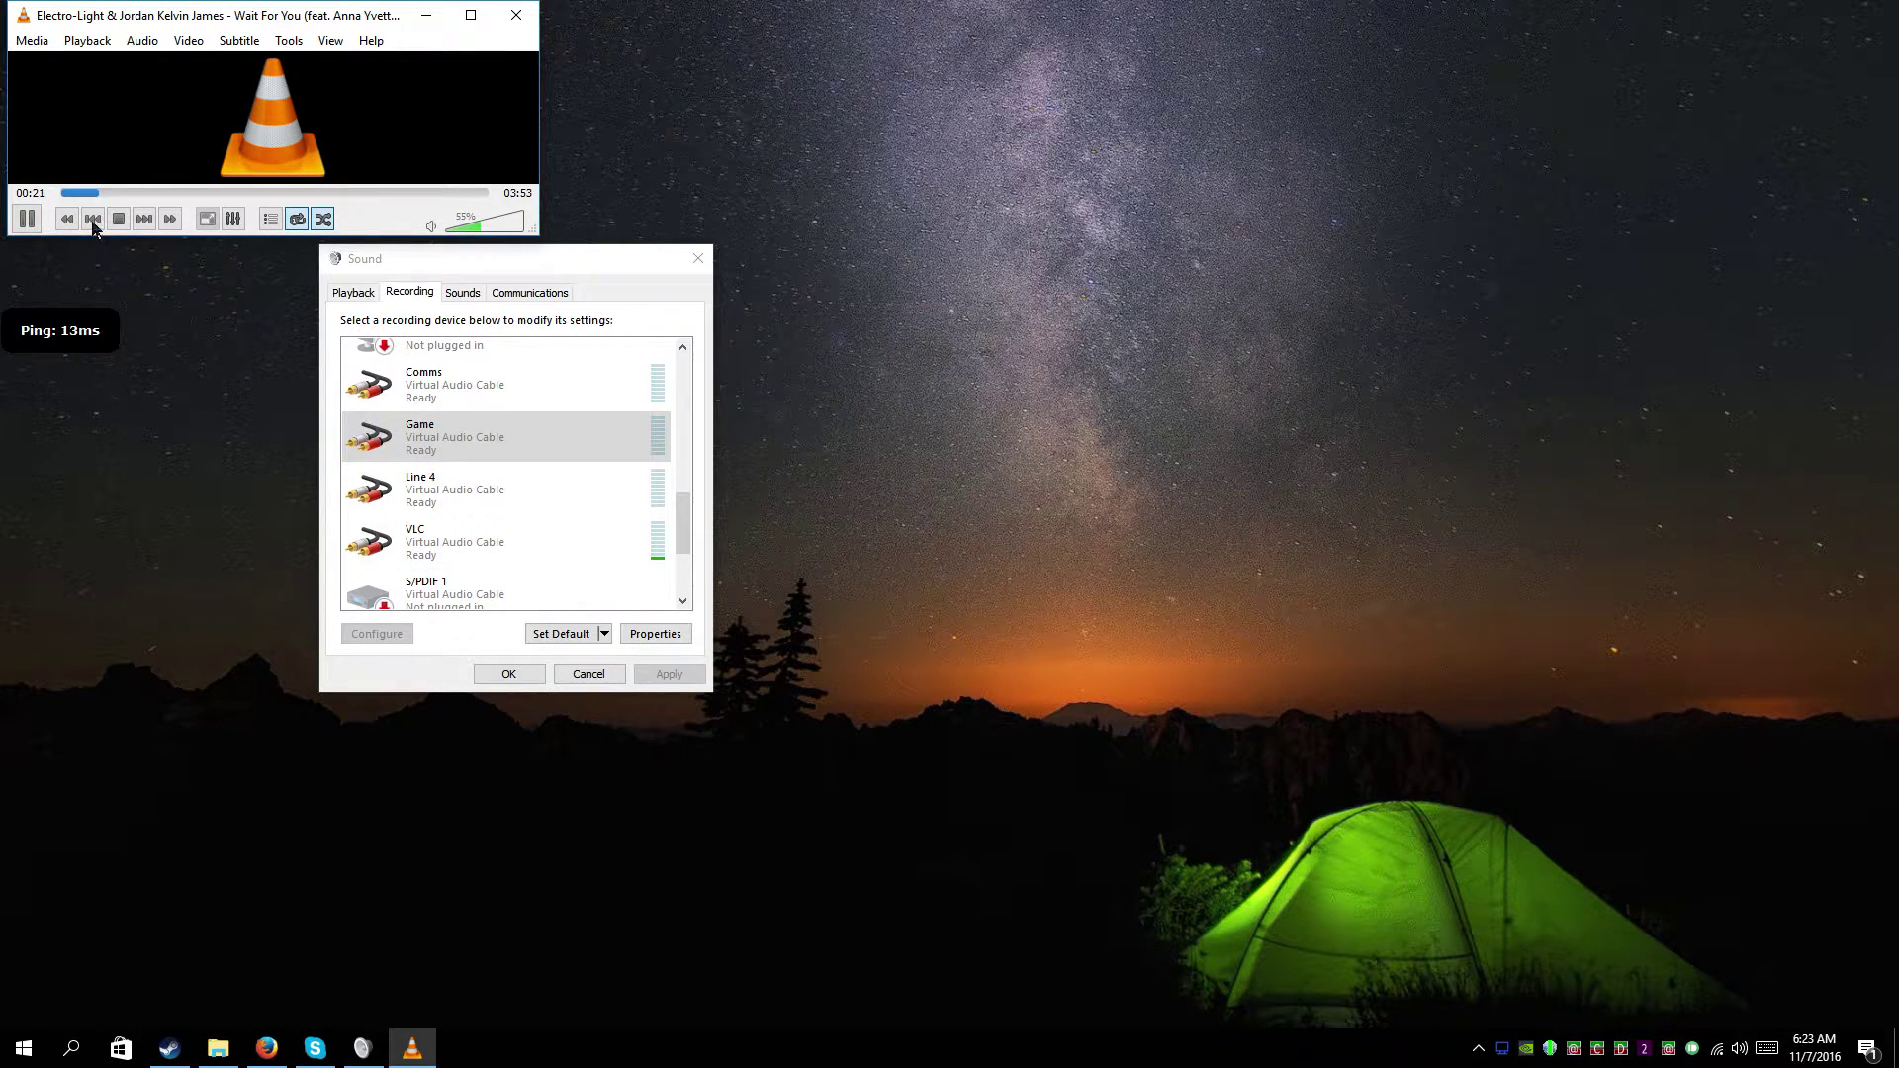
- Switch VLC's output back to Game (Virtual Audio Cable), pause at 0:34, and show playback devices
click(142, 39)
mouse_move(189, 86)
click(358, 110)
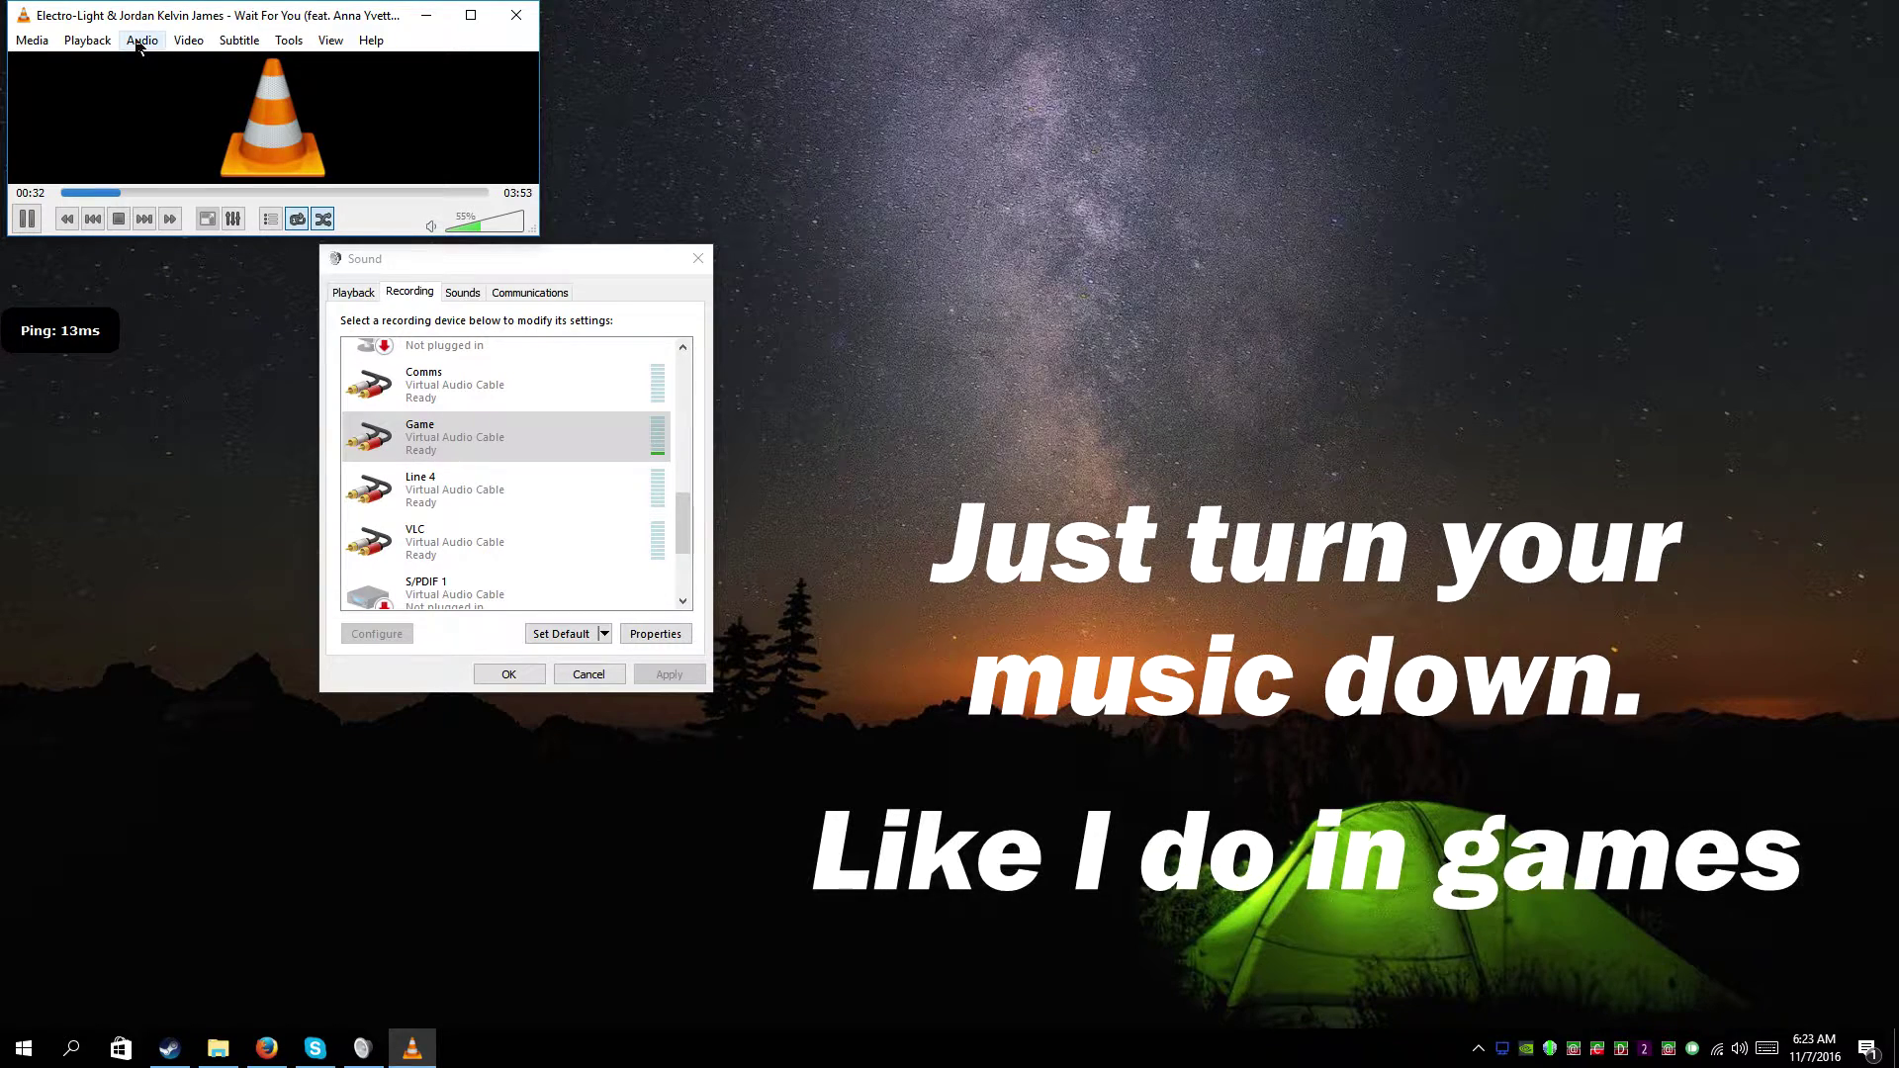
click(27, 219)
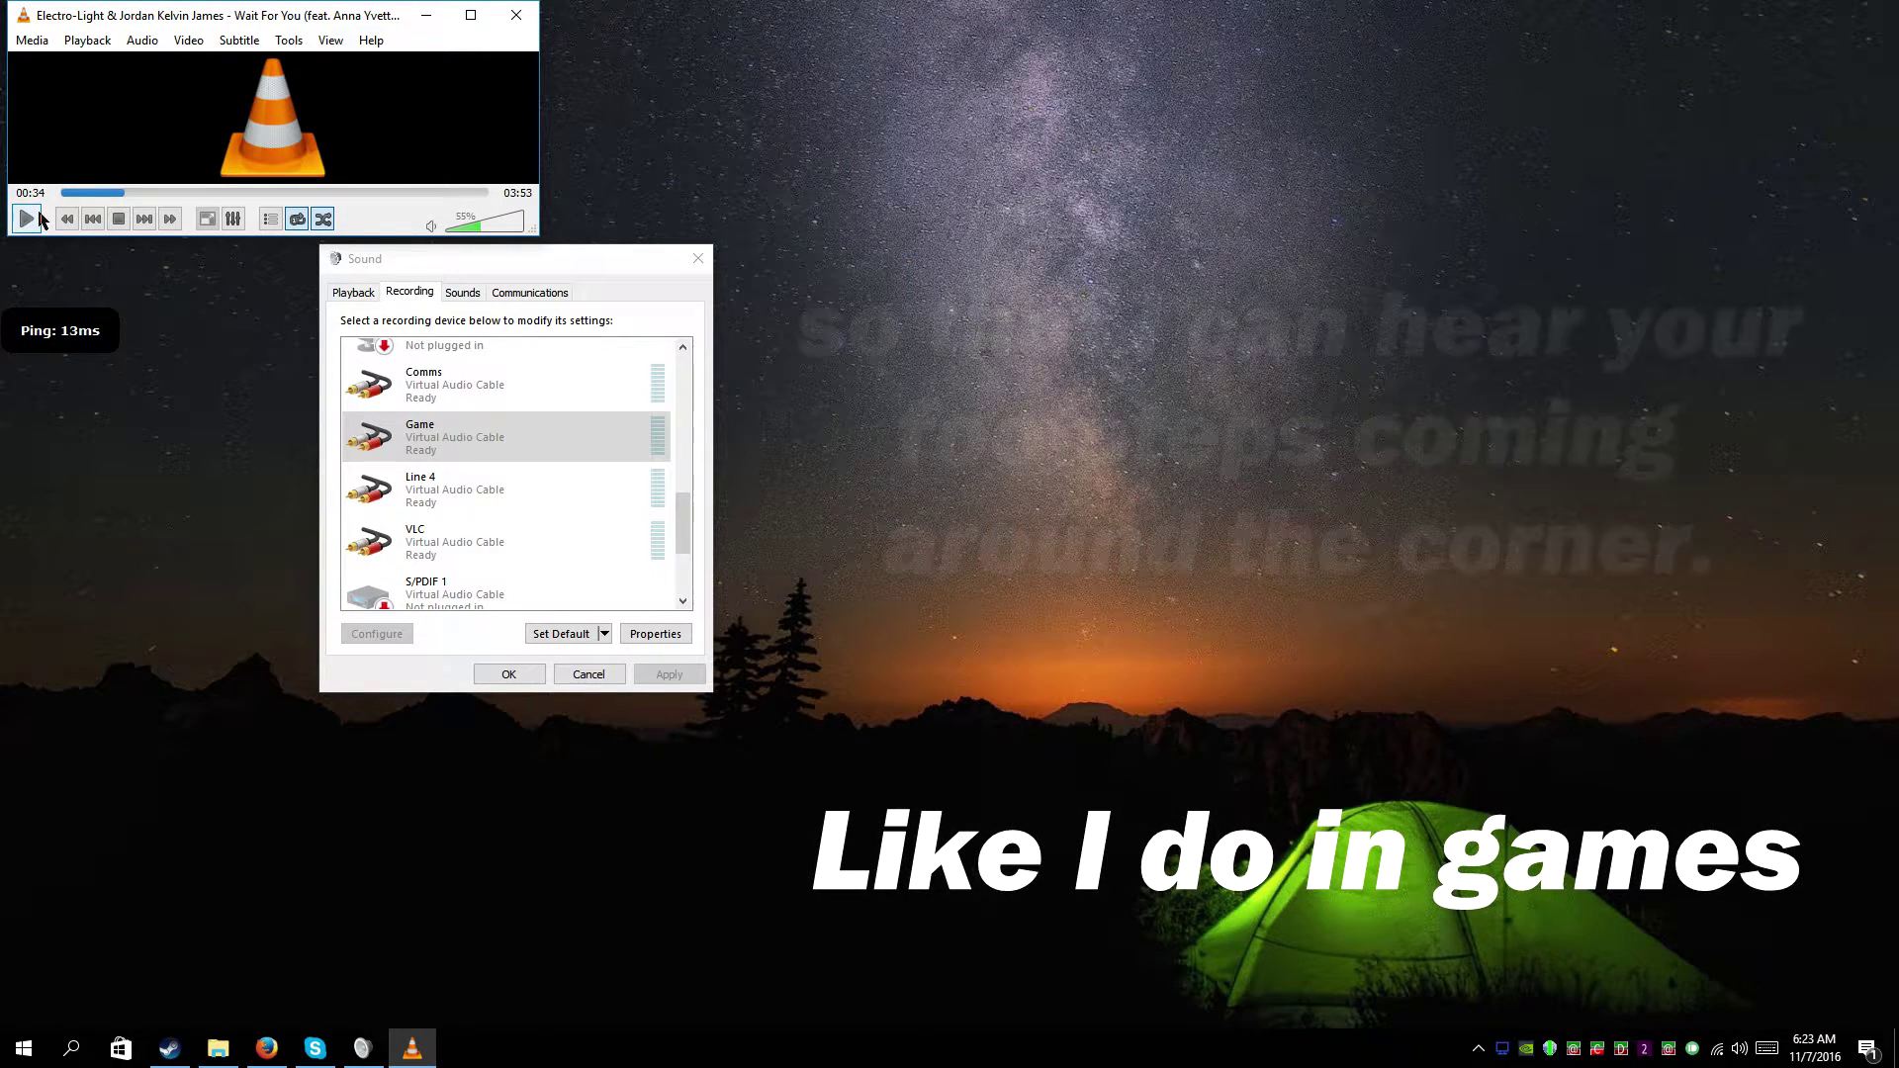
click(354, 292)
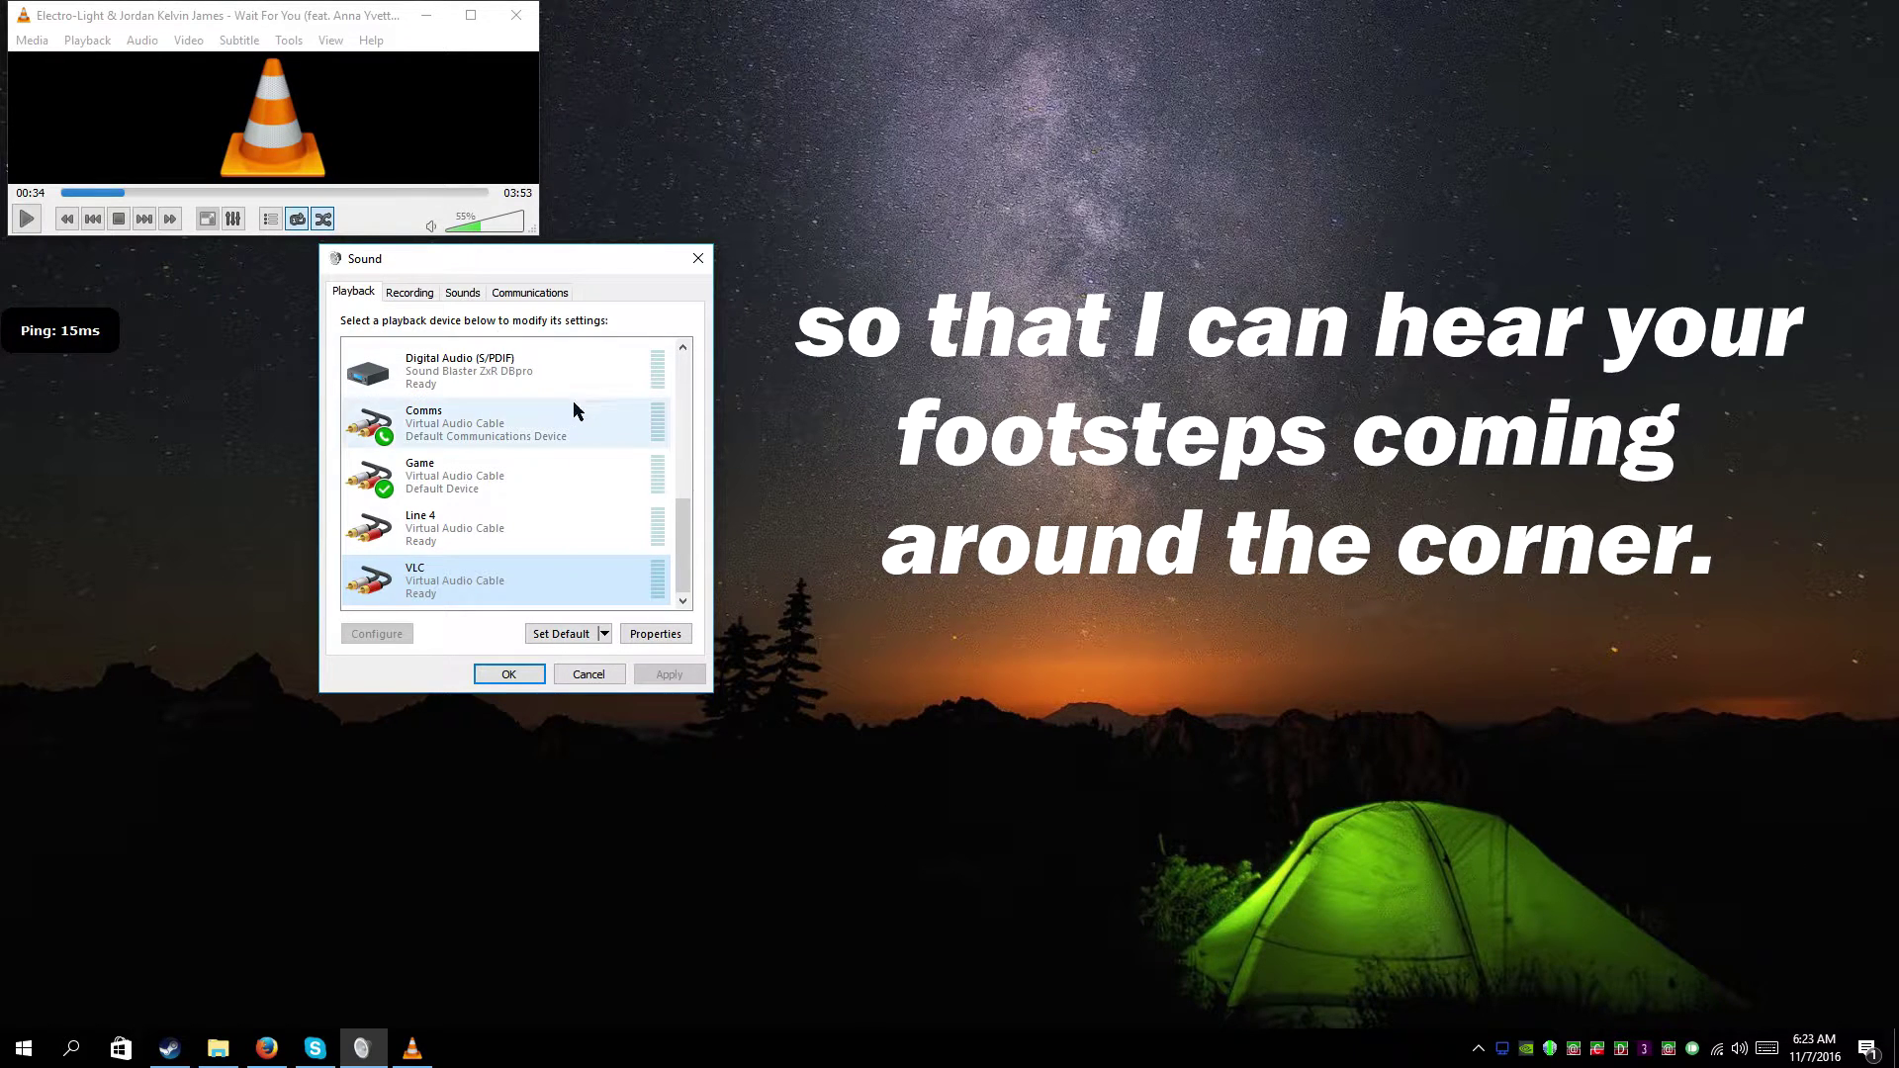
click(438, 482)
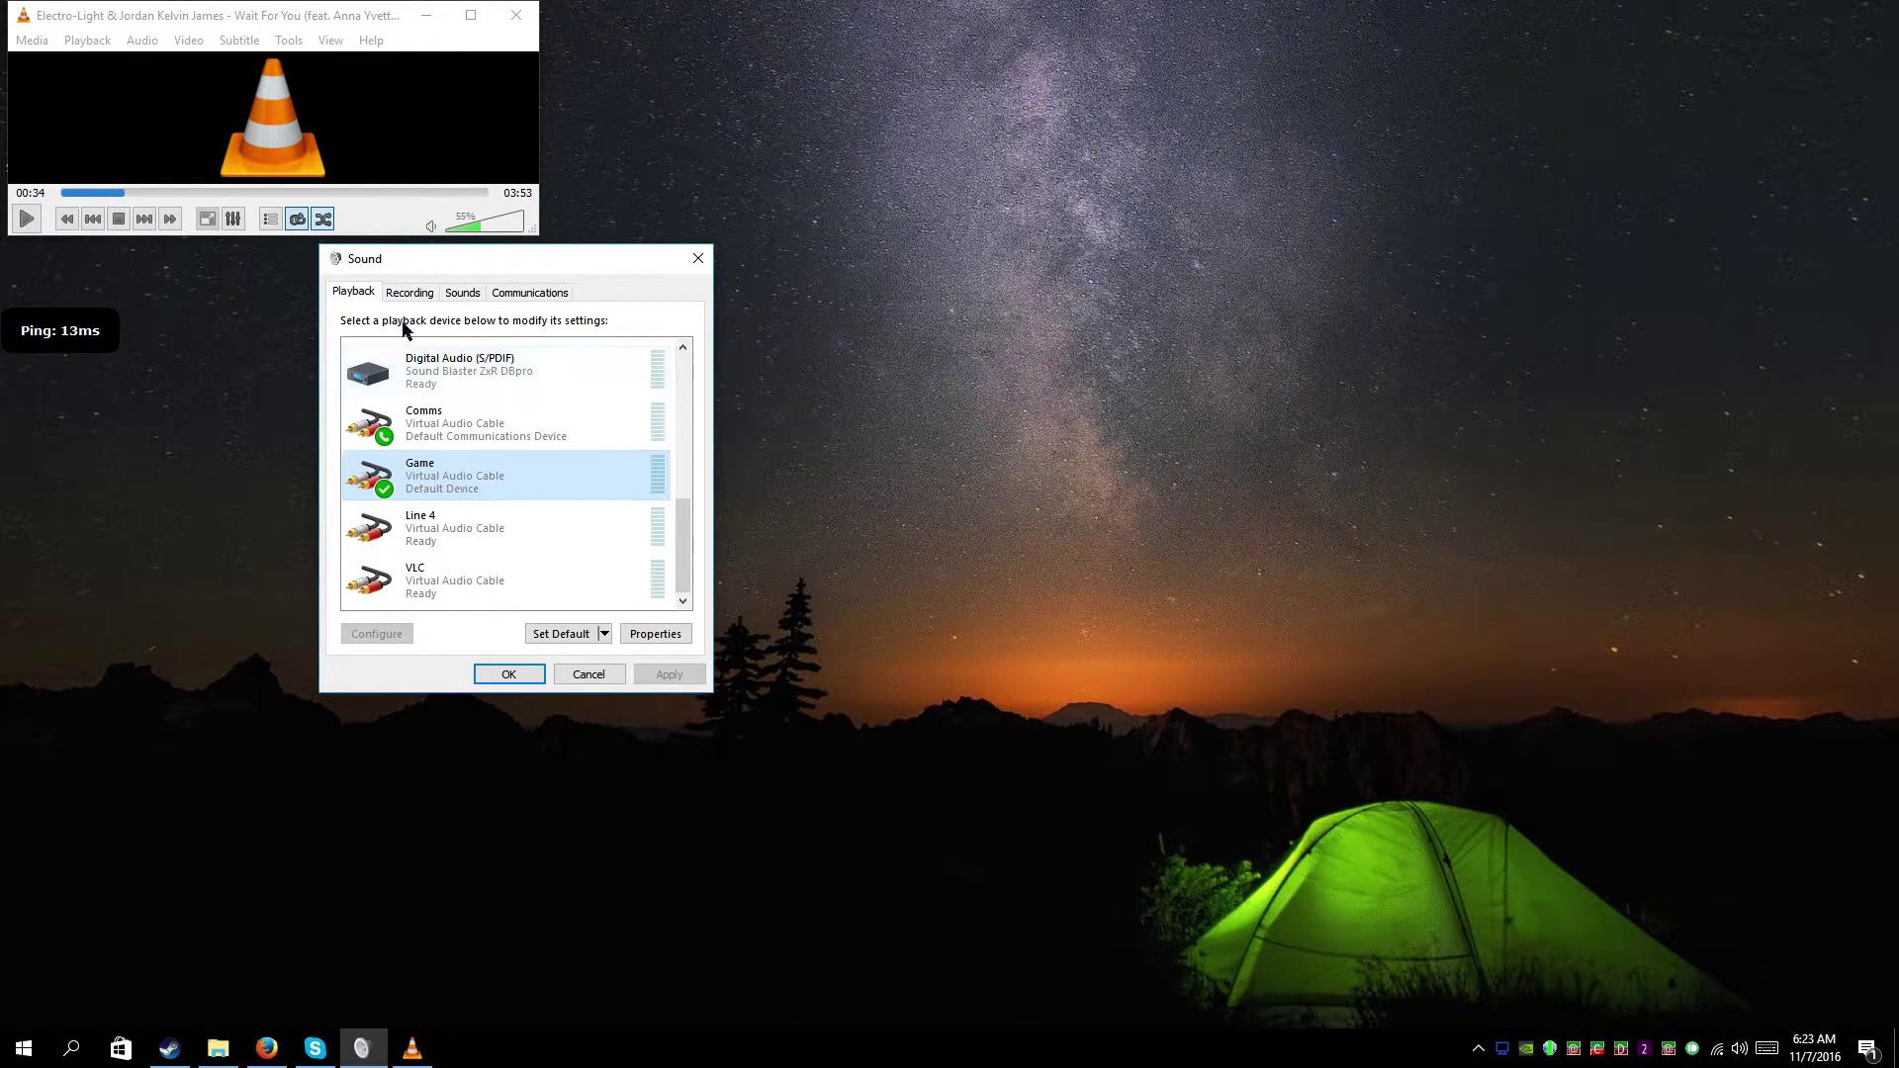
click(409, 292)
drag(682, 496, 698, 341)
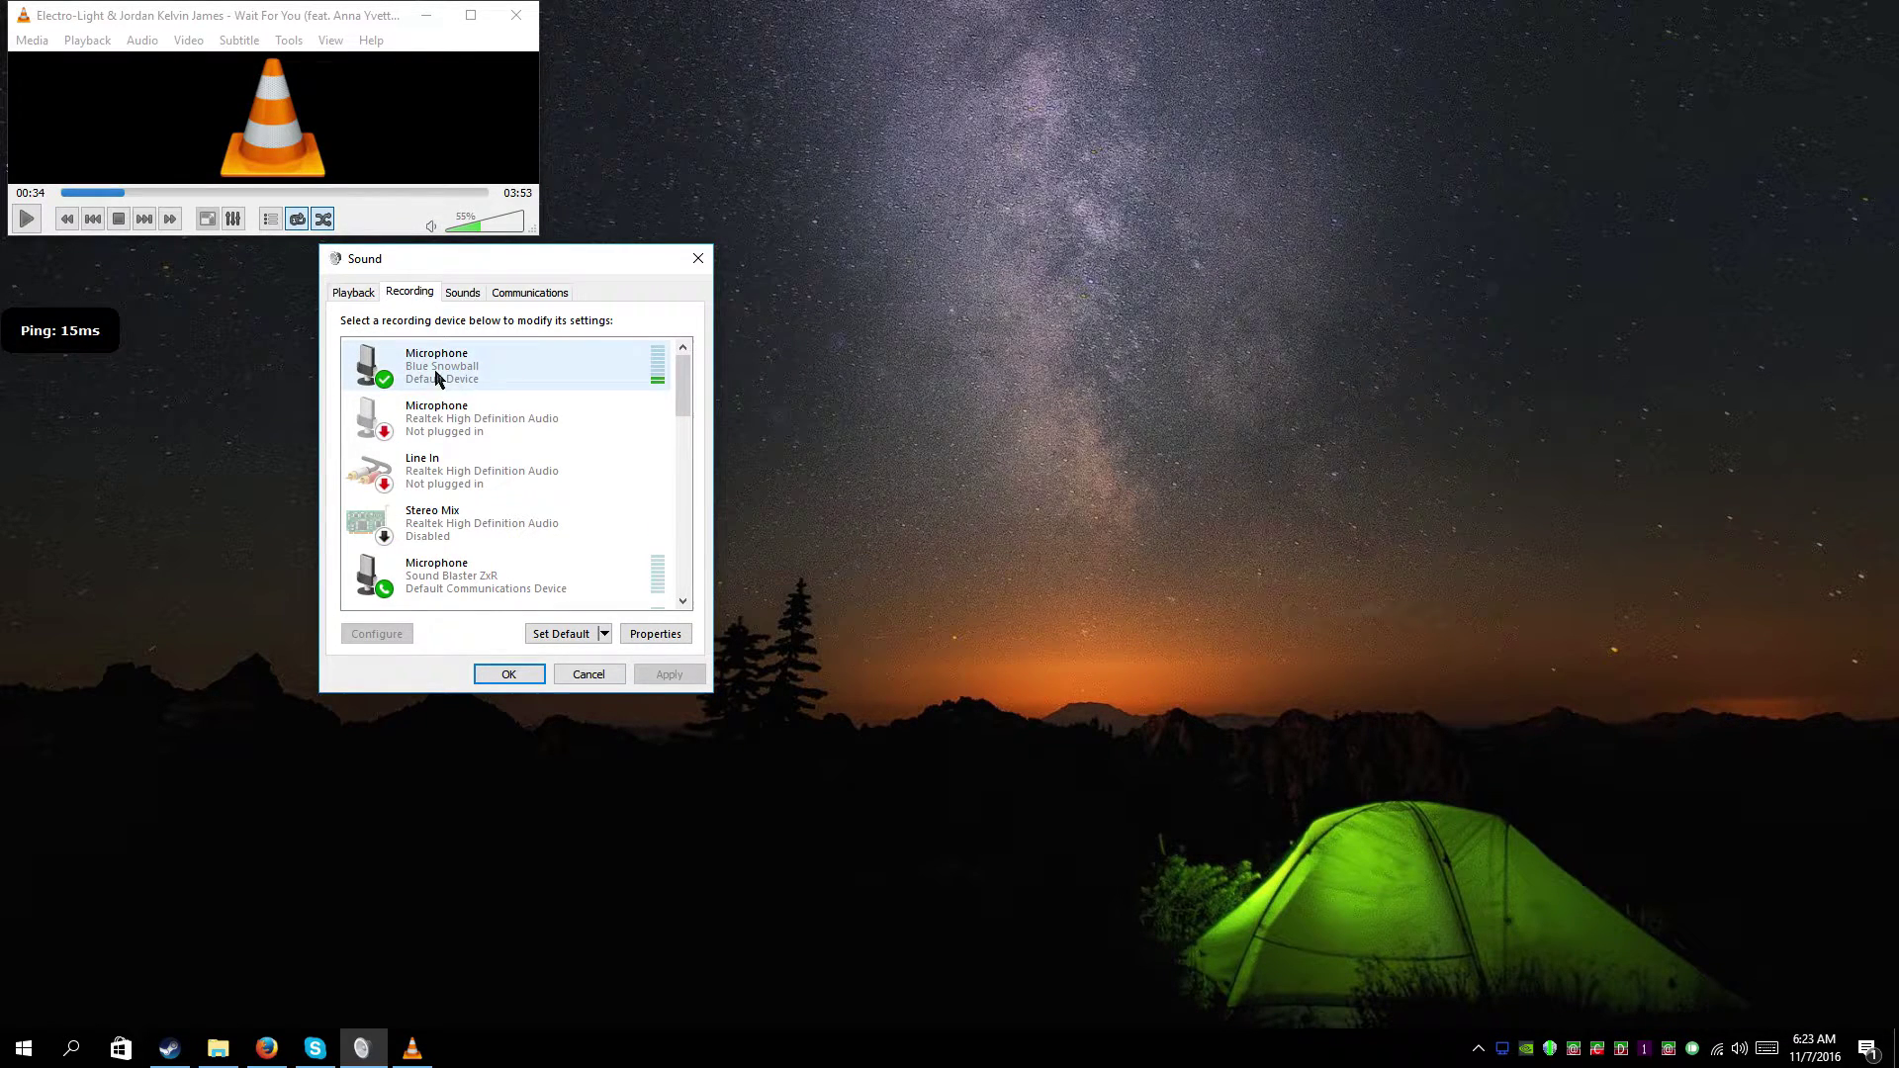
click(353, 292)
mouse_move(682, 544)
mouse_down()
mouse_move(687, 496)
mouse_move(686, 530)
mouse_up()
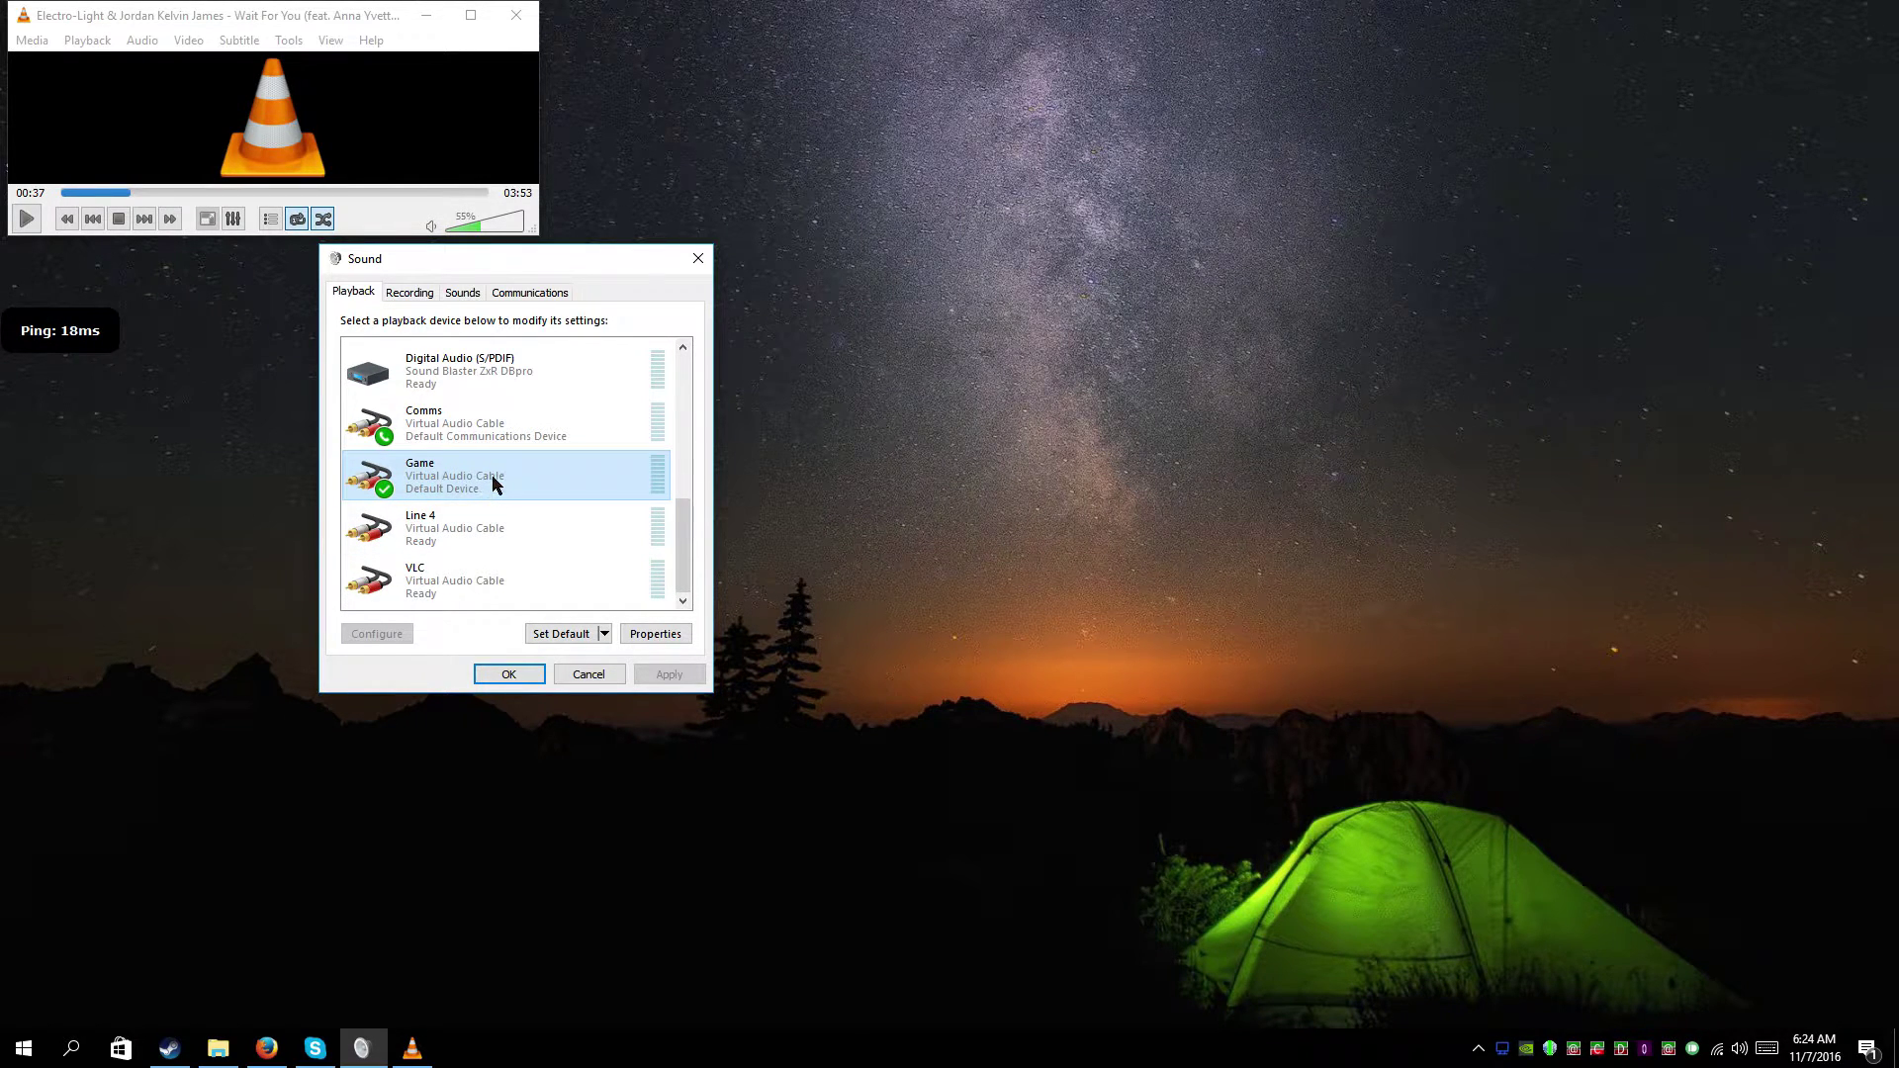
click(409, 292)
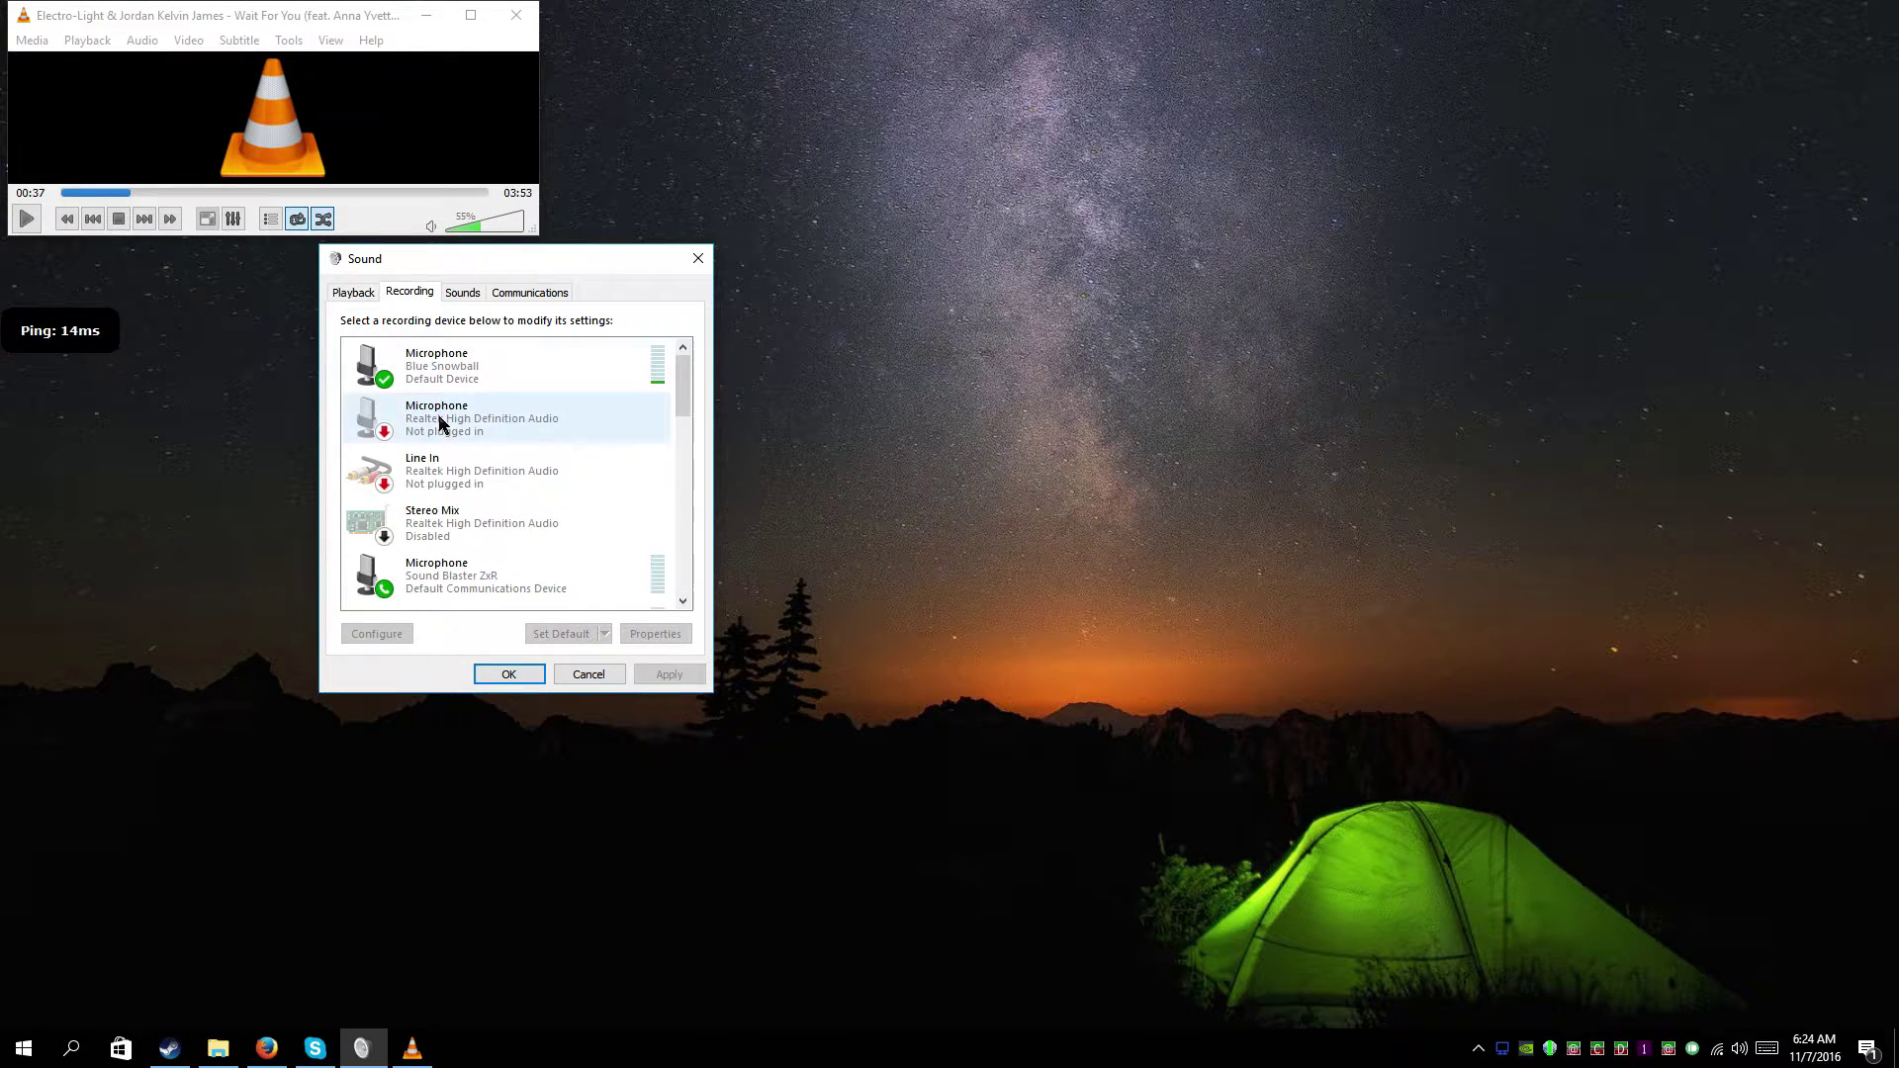
drag(690, 397, 688, 534)
double_click(492, 459)
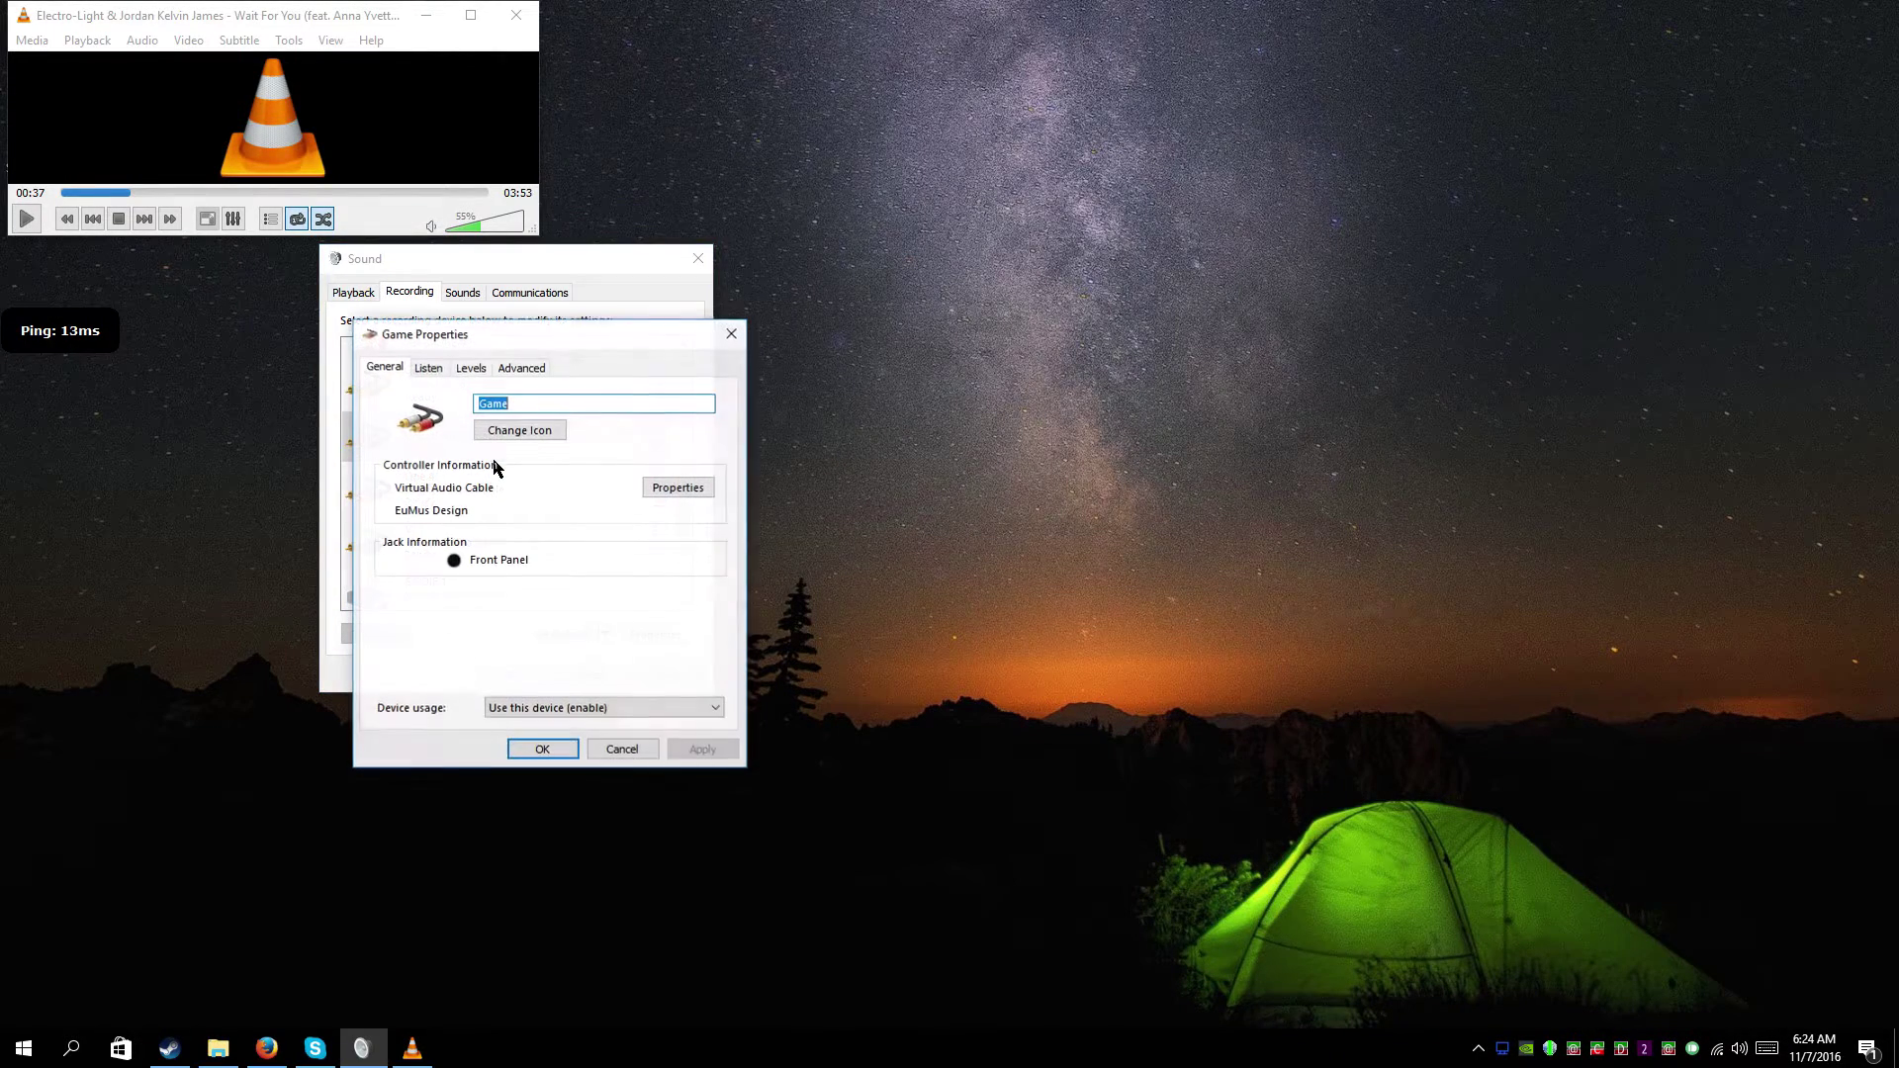
click(428, 366)
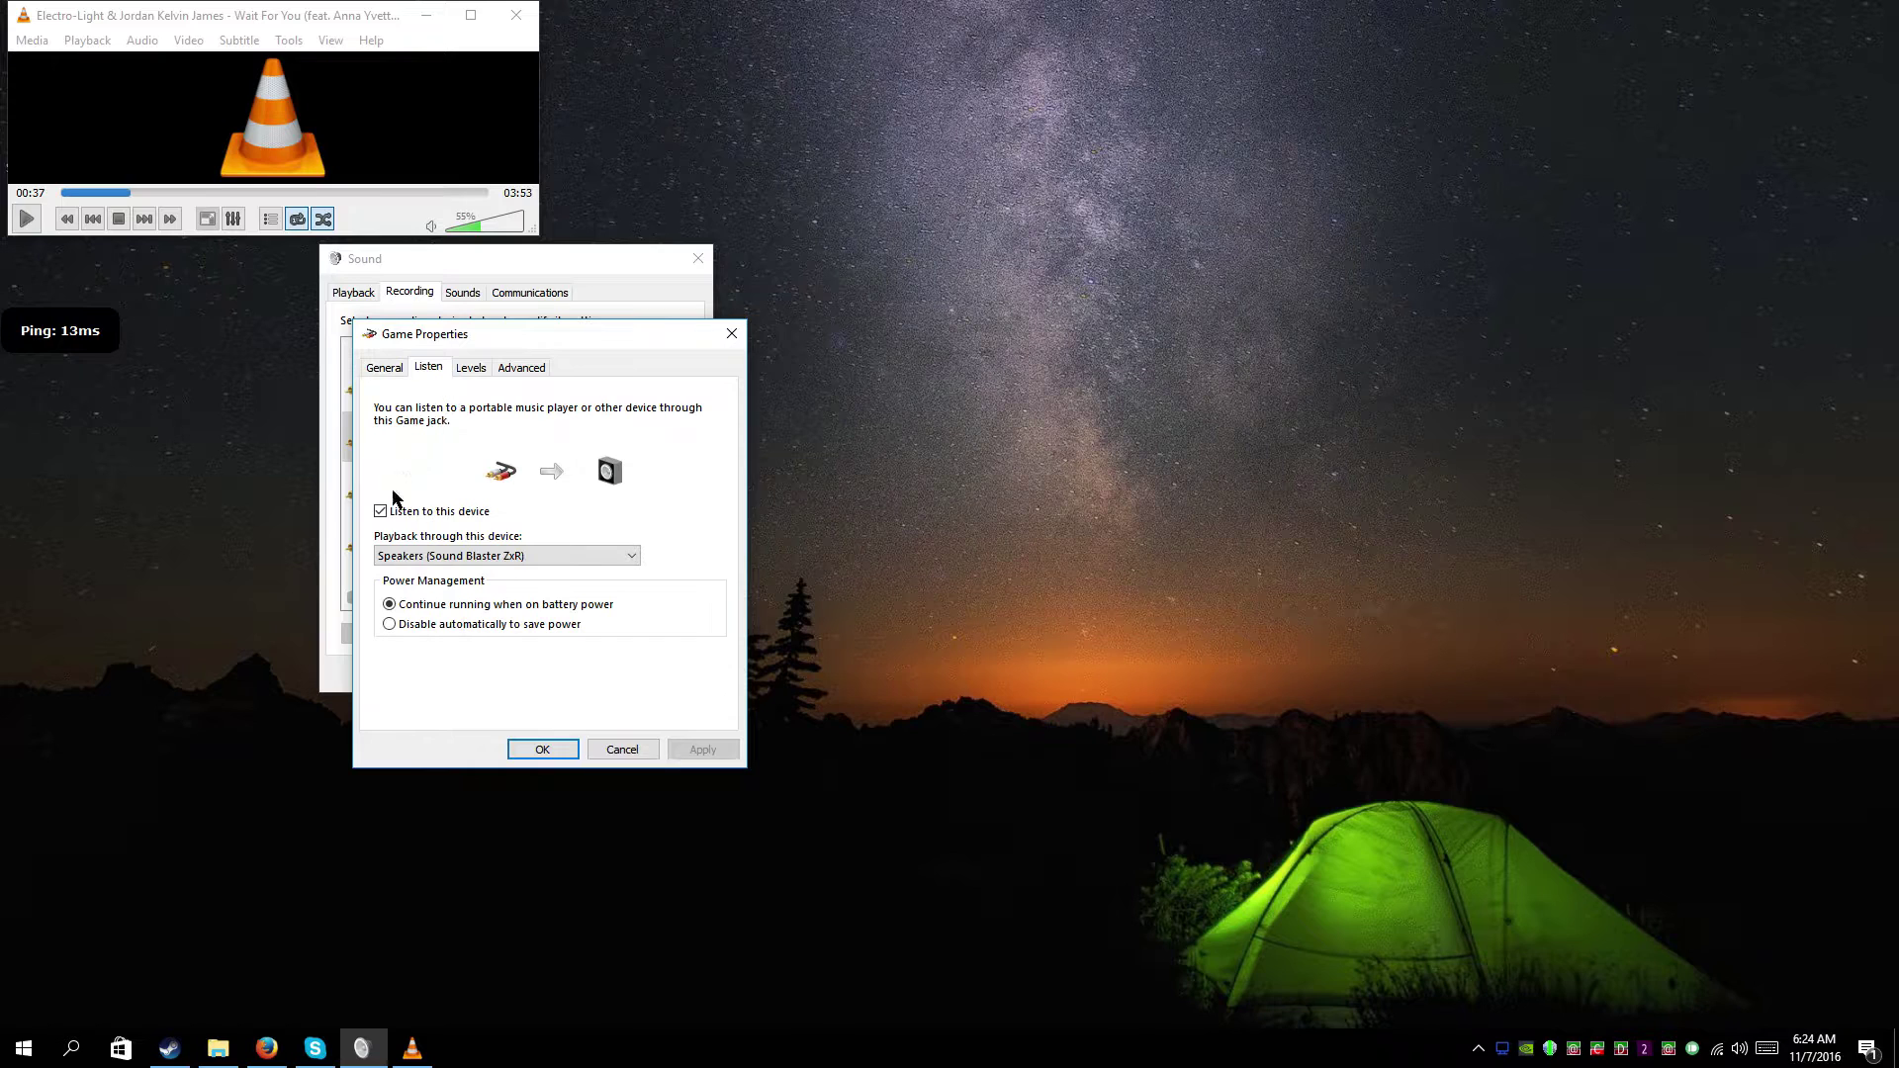
click(732, 333)
double_click(415, 410)
click(428, 367)
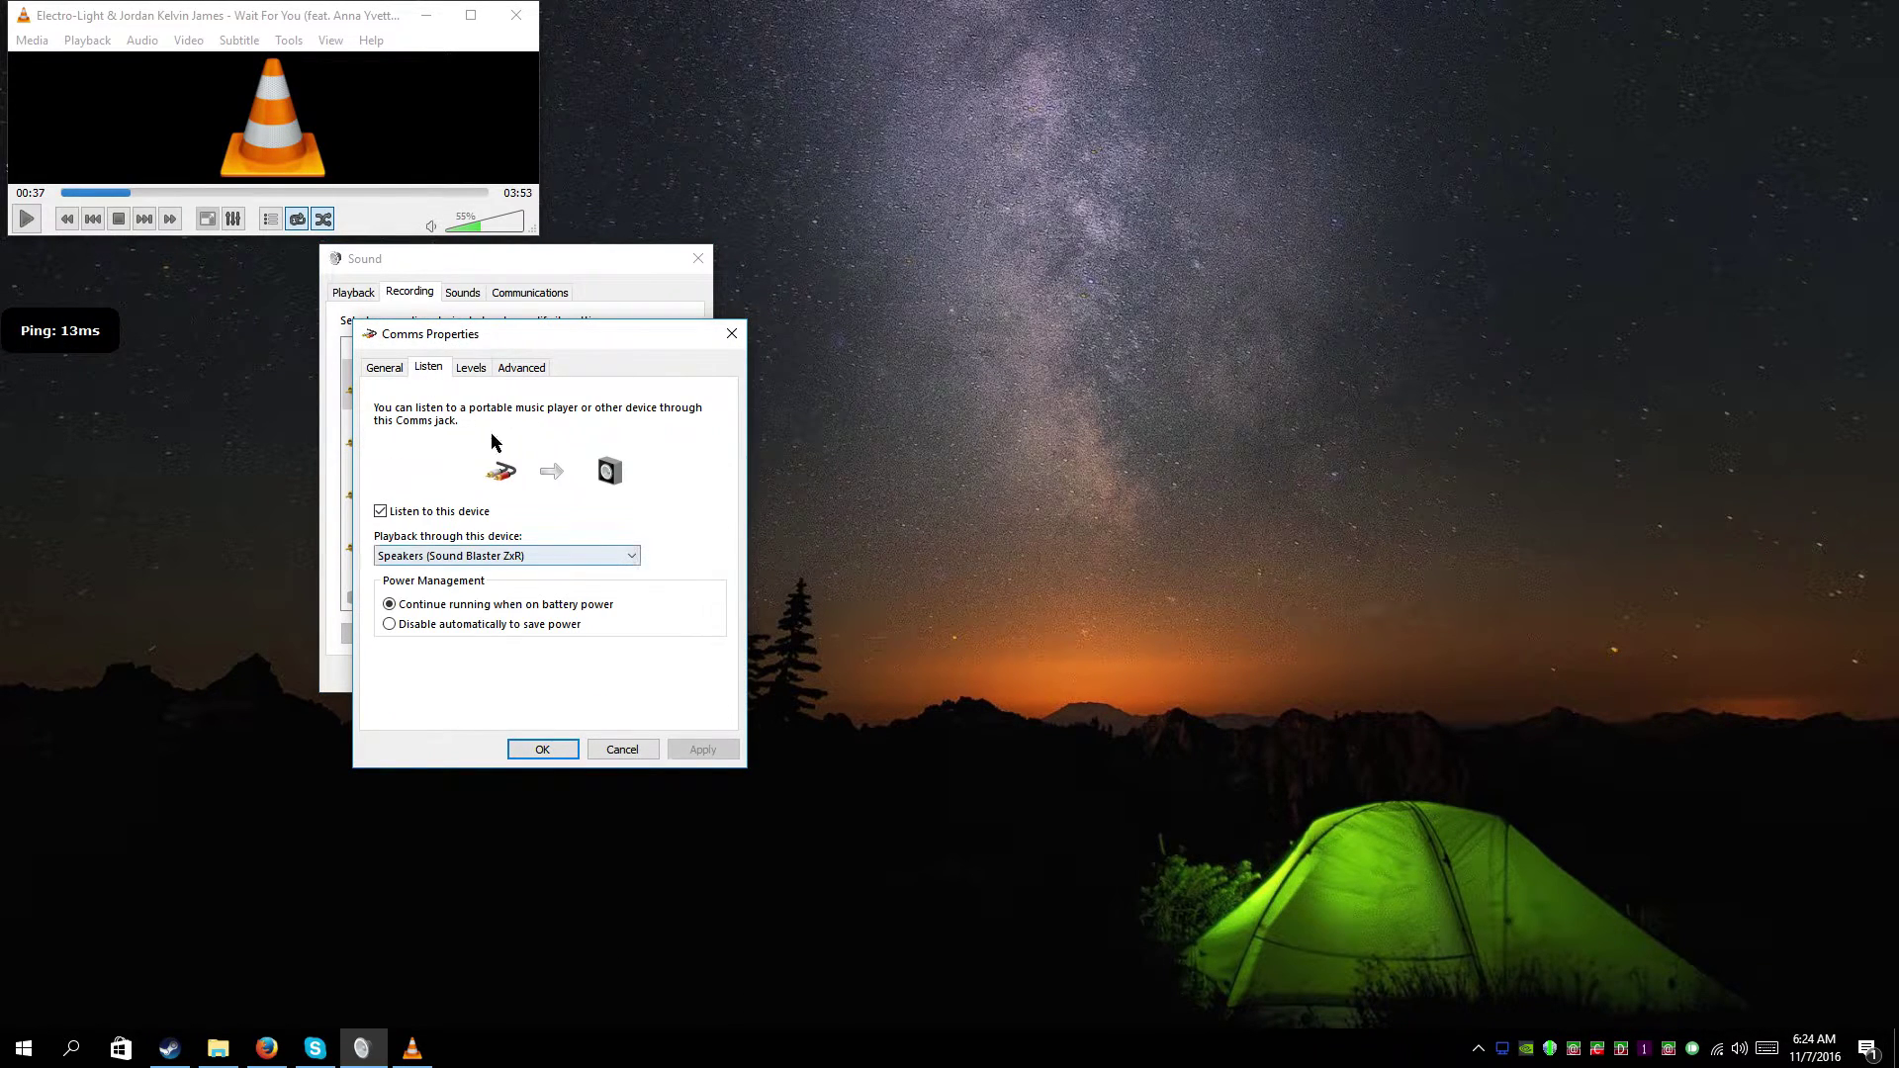
click(731, 333)
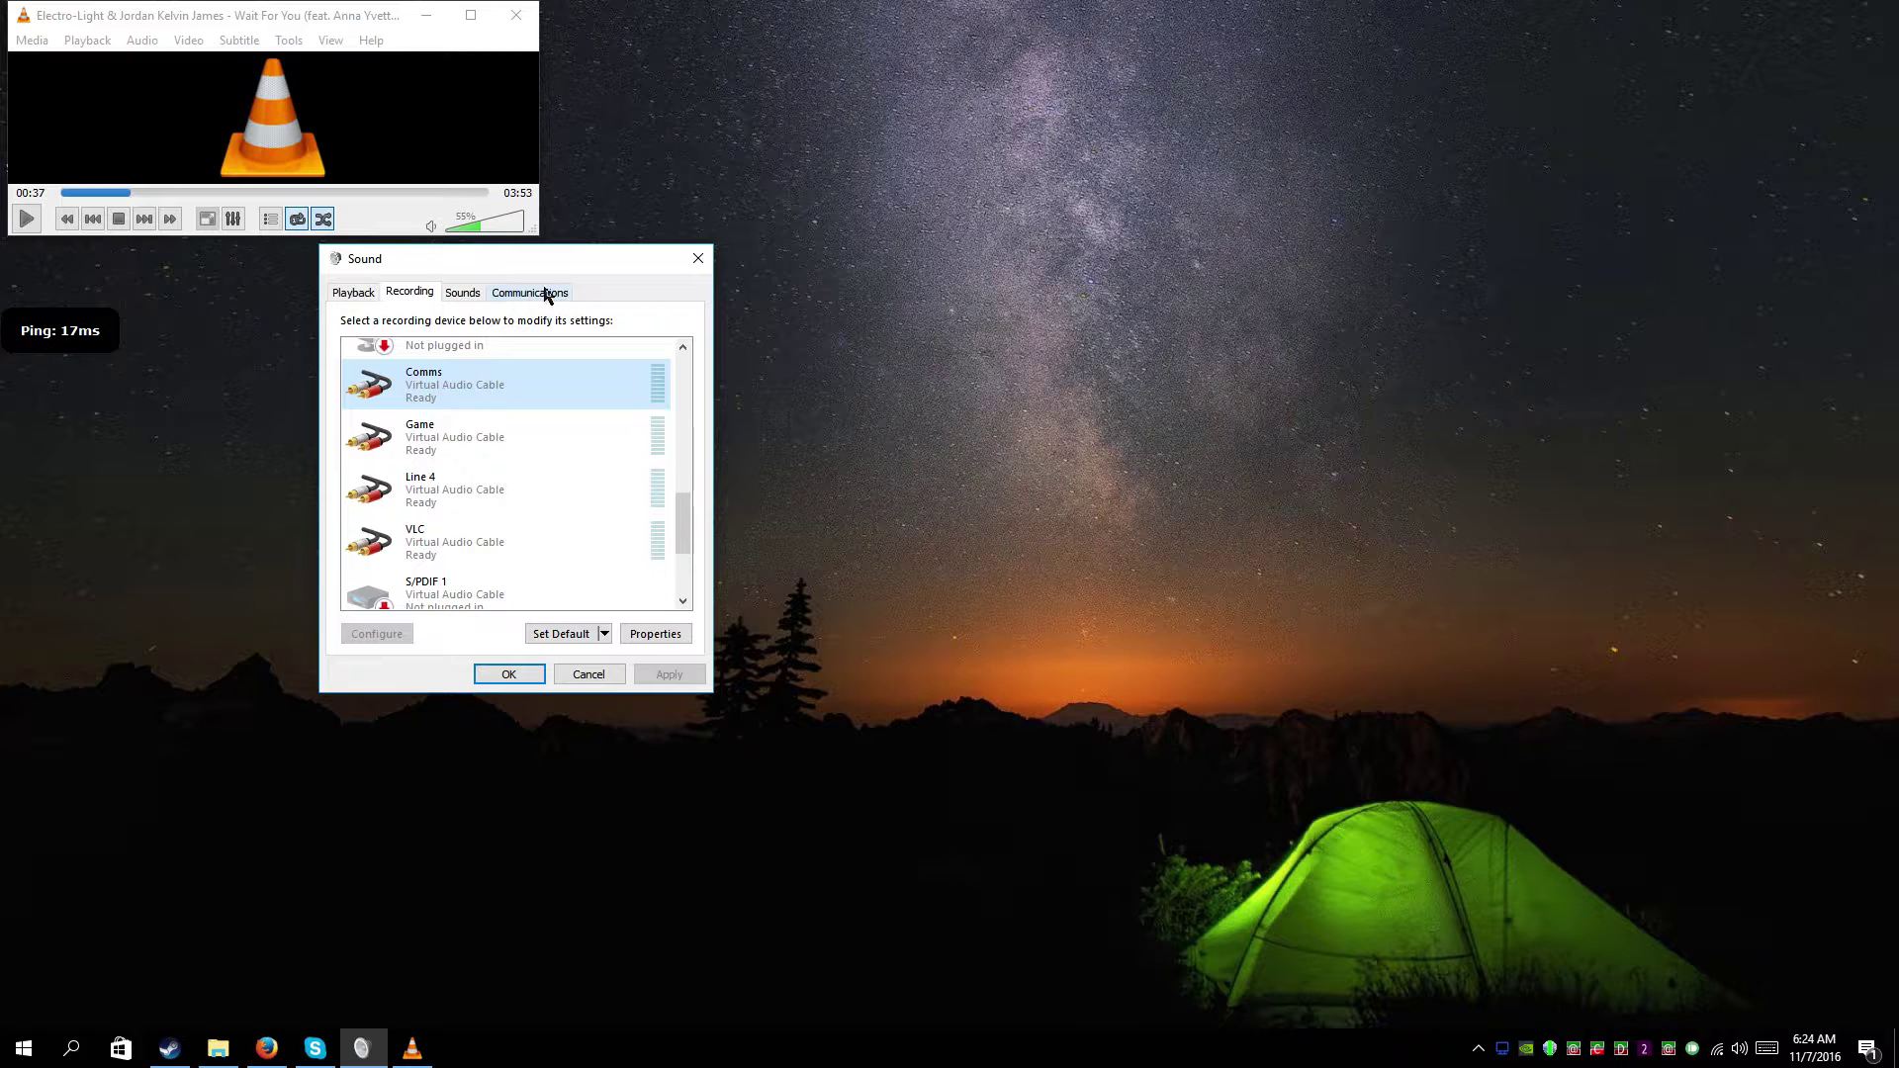
click(356, 295)
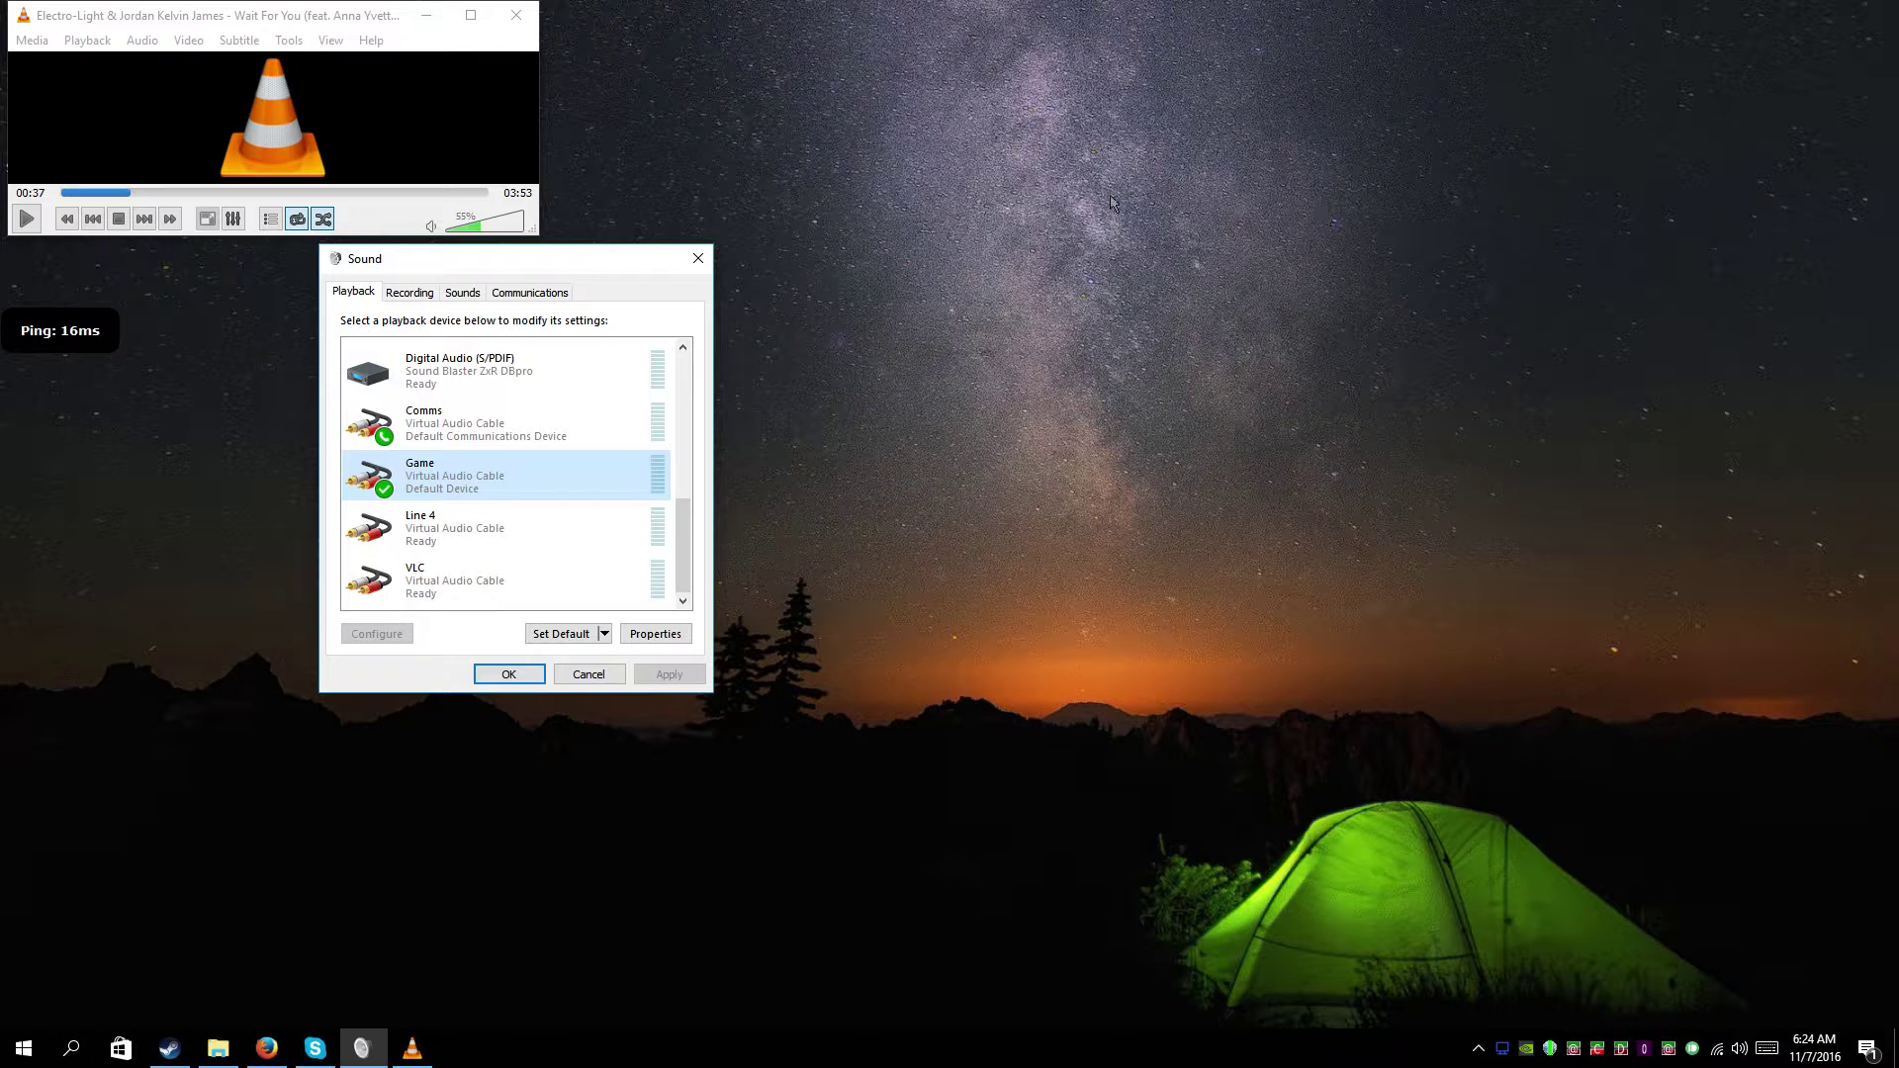
key(alt+z)
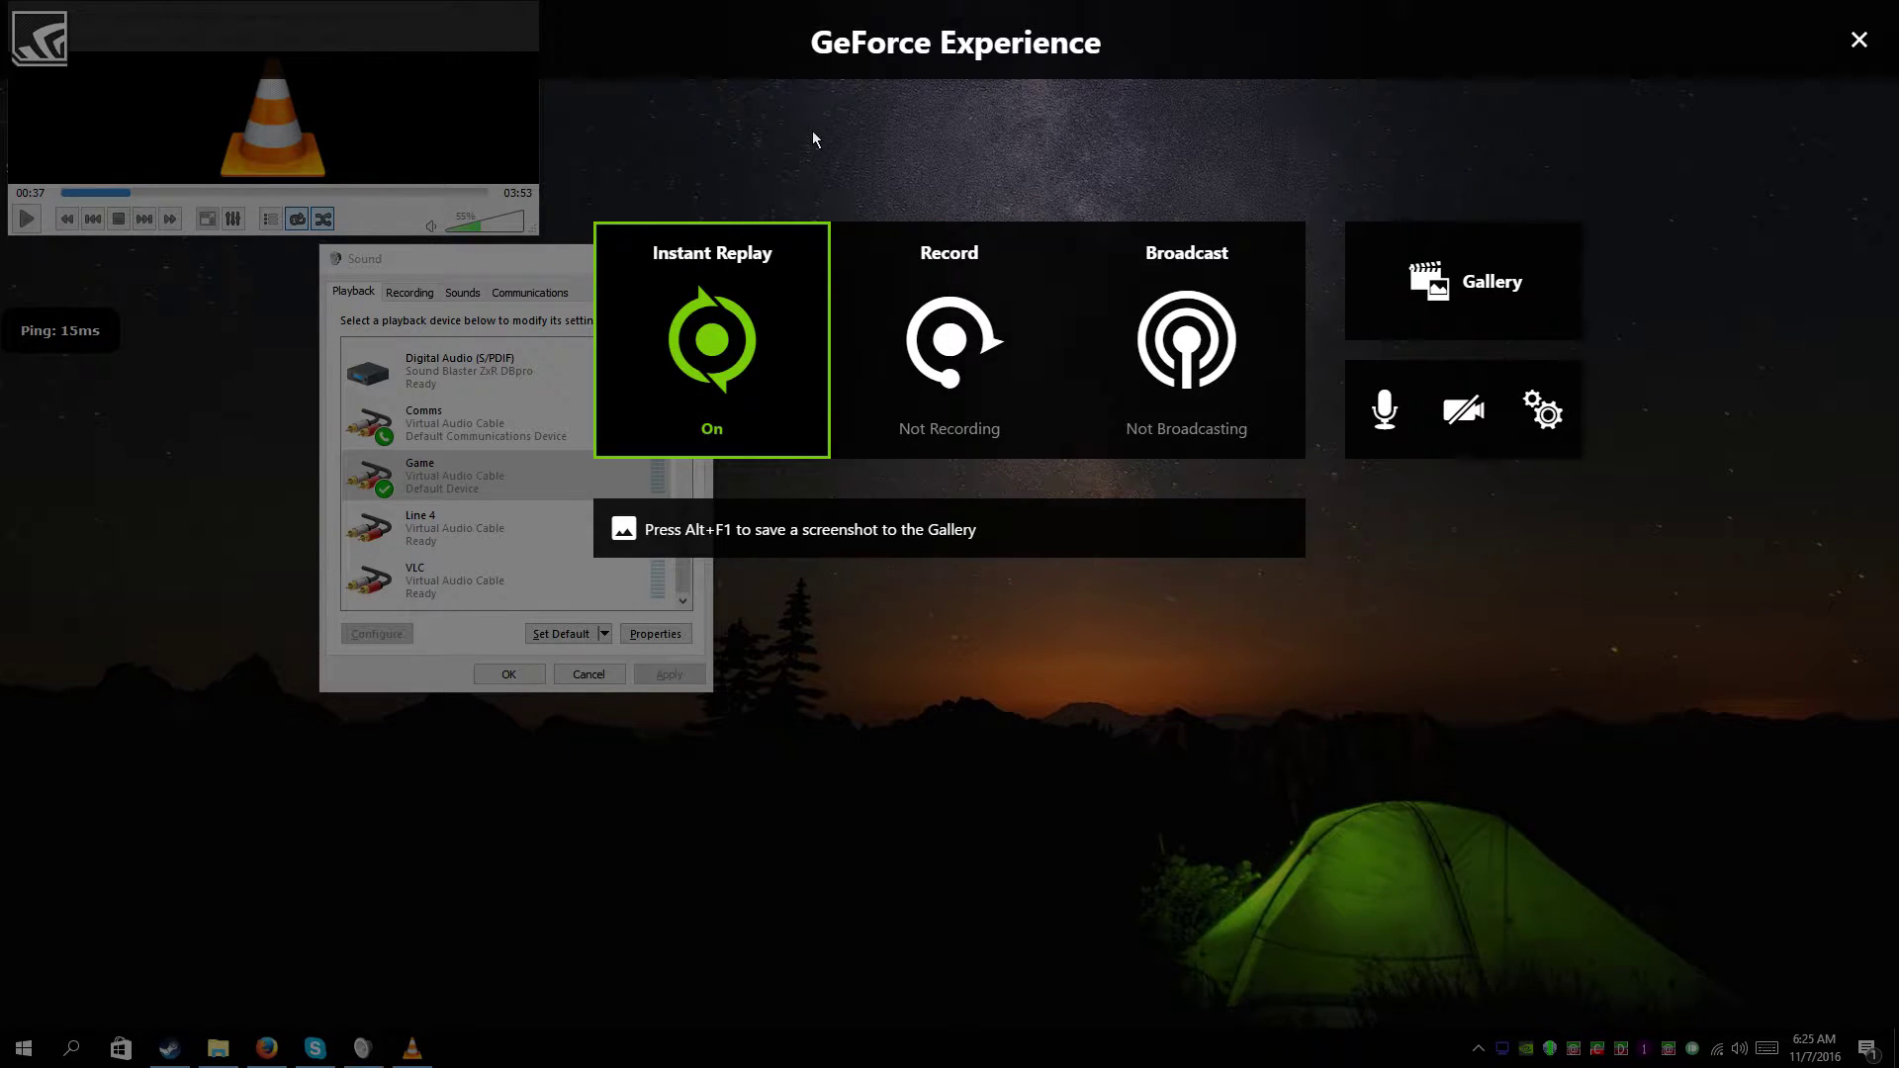
key(alt+z)
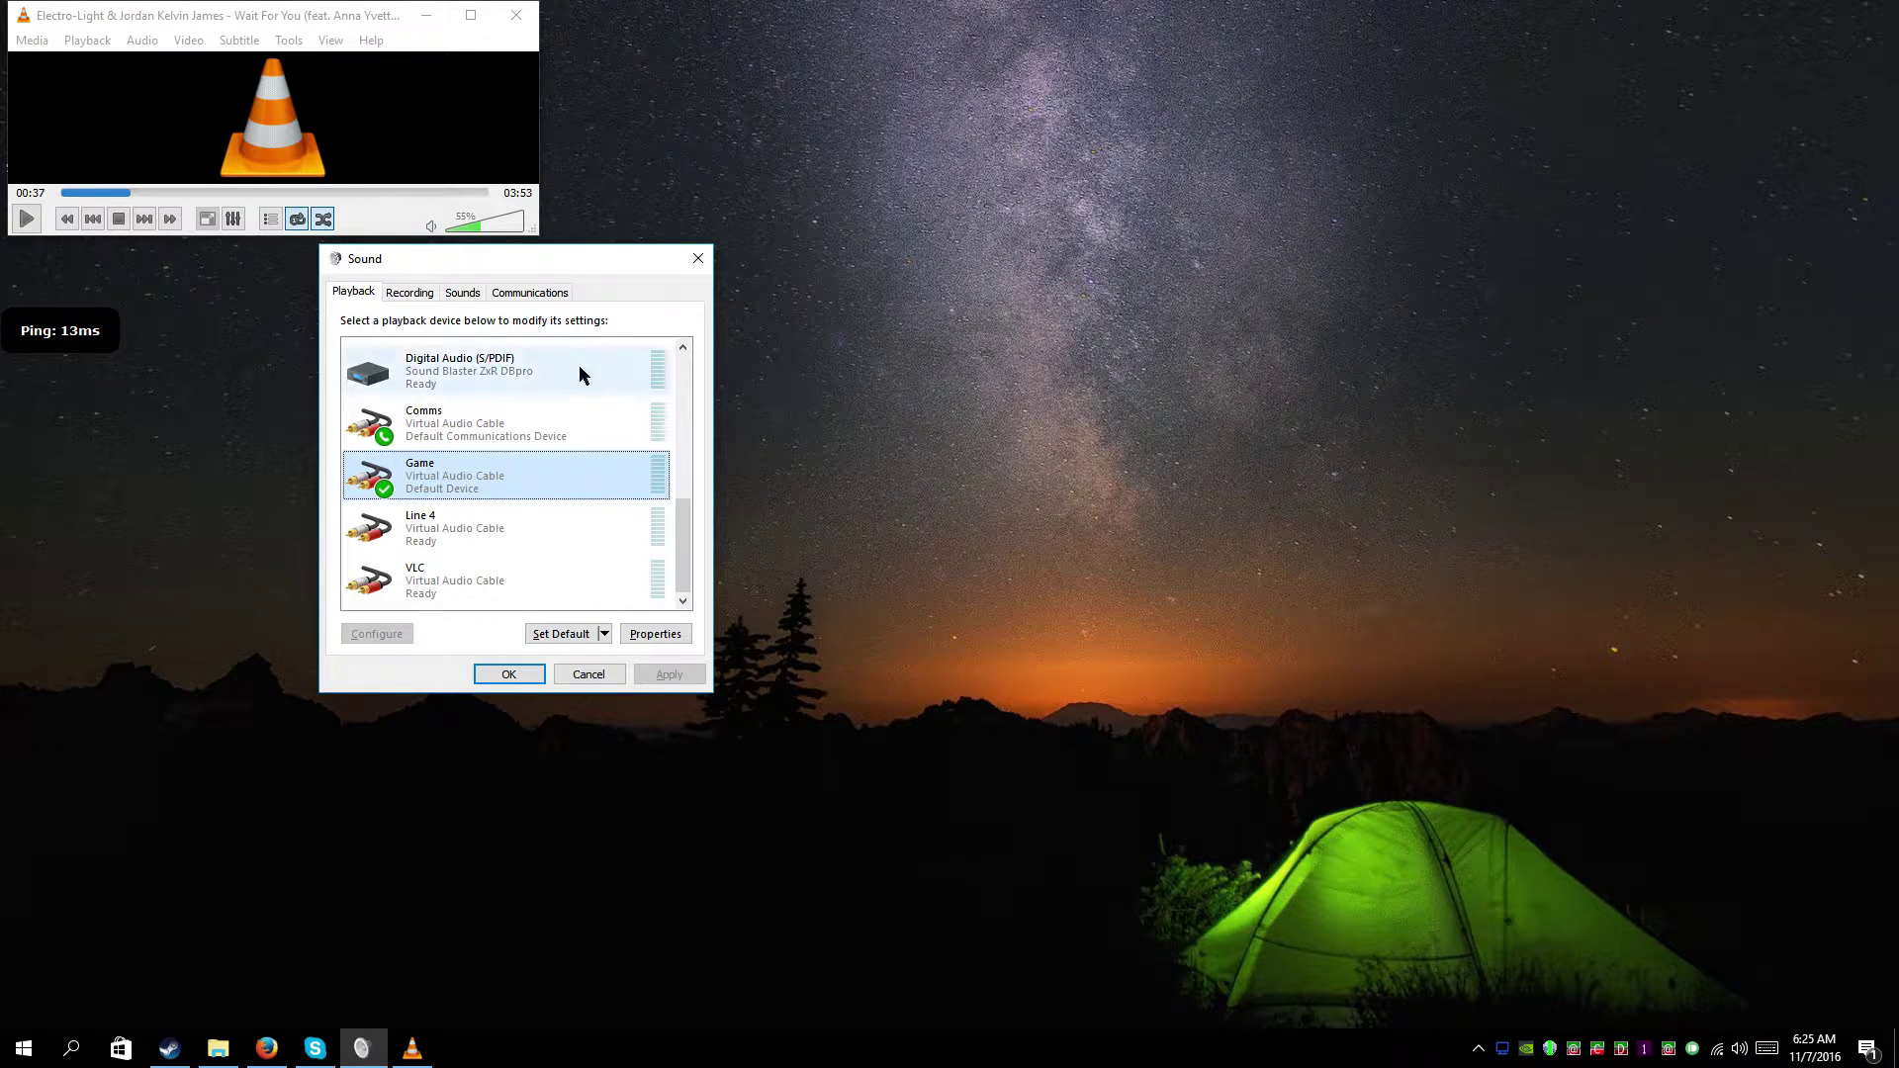
- Keep Skype's speaker output on Comms (Virtual Audio Cable), then bring up Dxtory's settings
click(314, 1047)
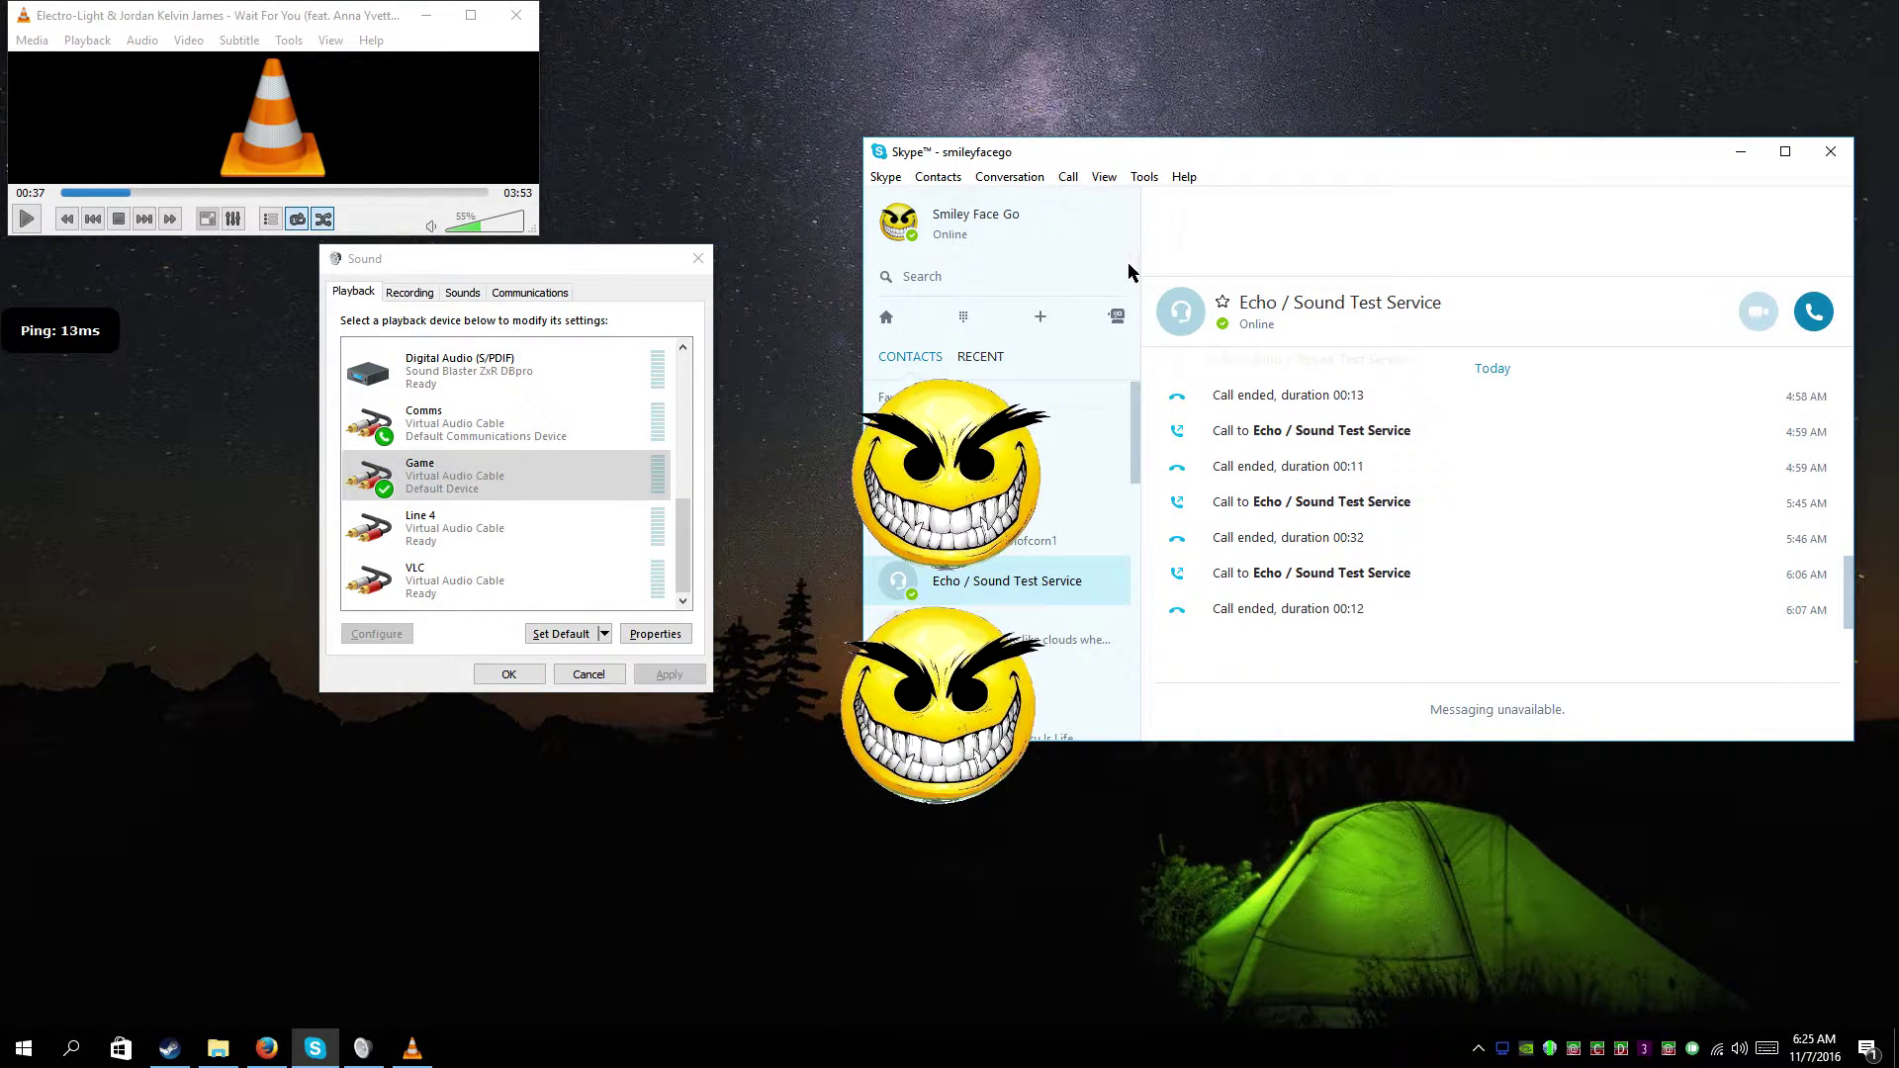
click(1068, 177)
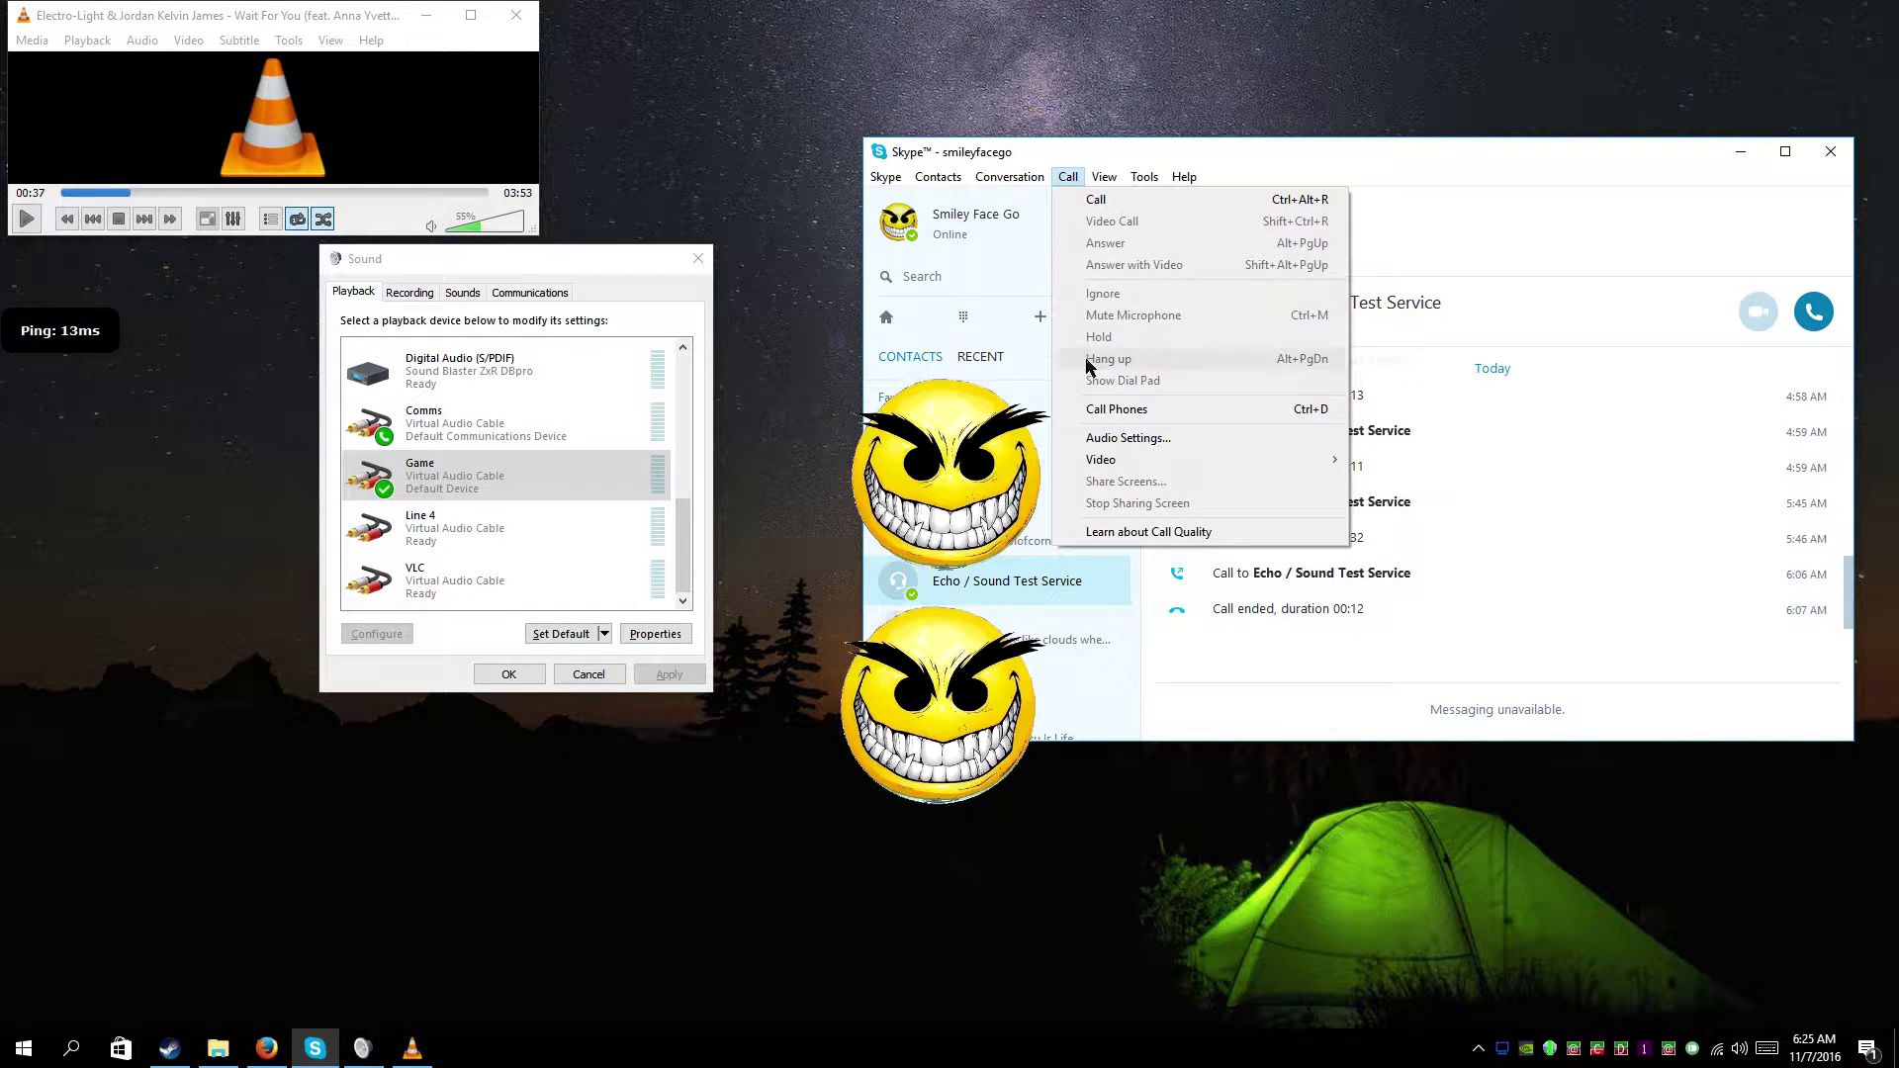
click(1087, 437)
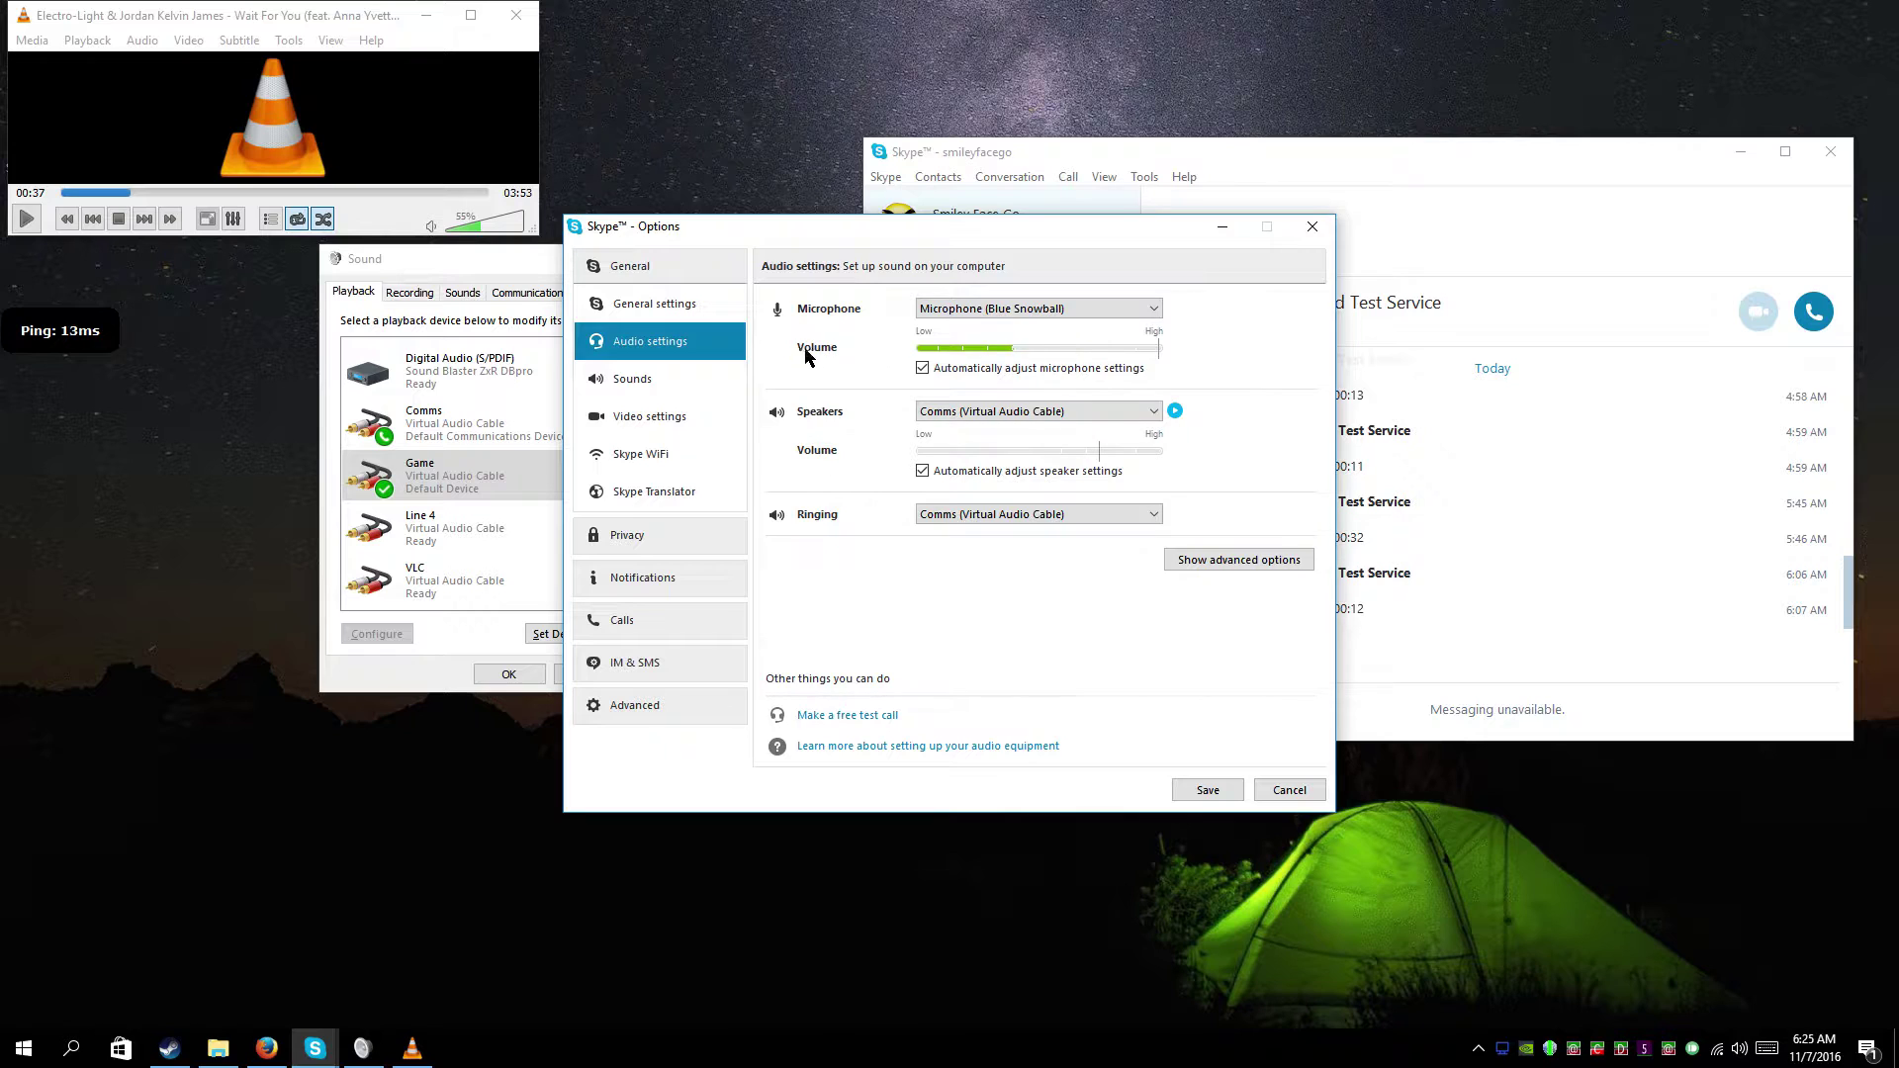
click(1013, 414)
click(999, 413)
click(1311, 228)
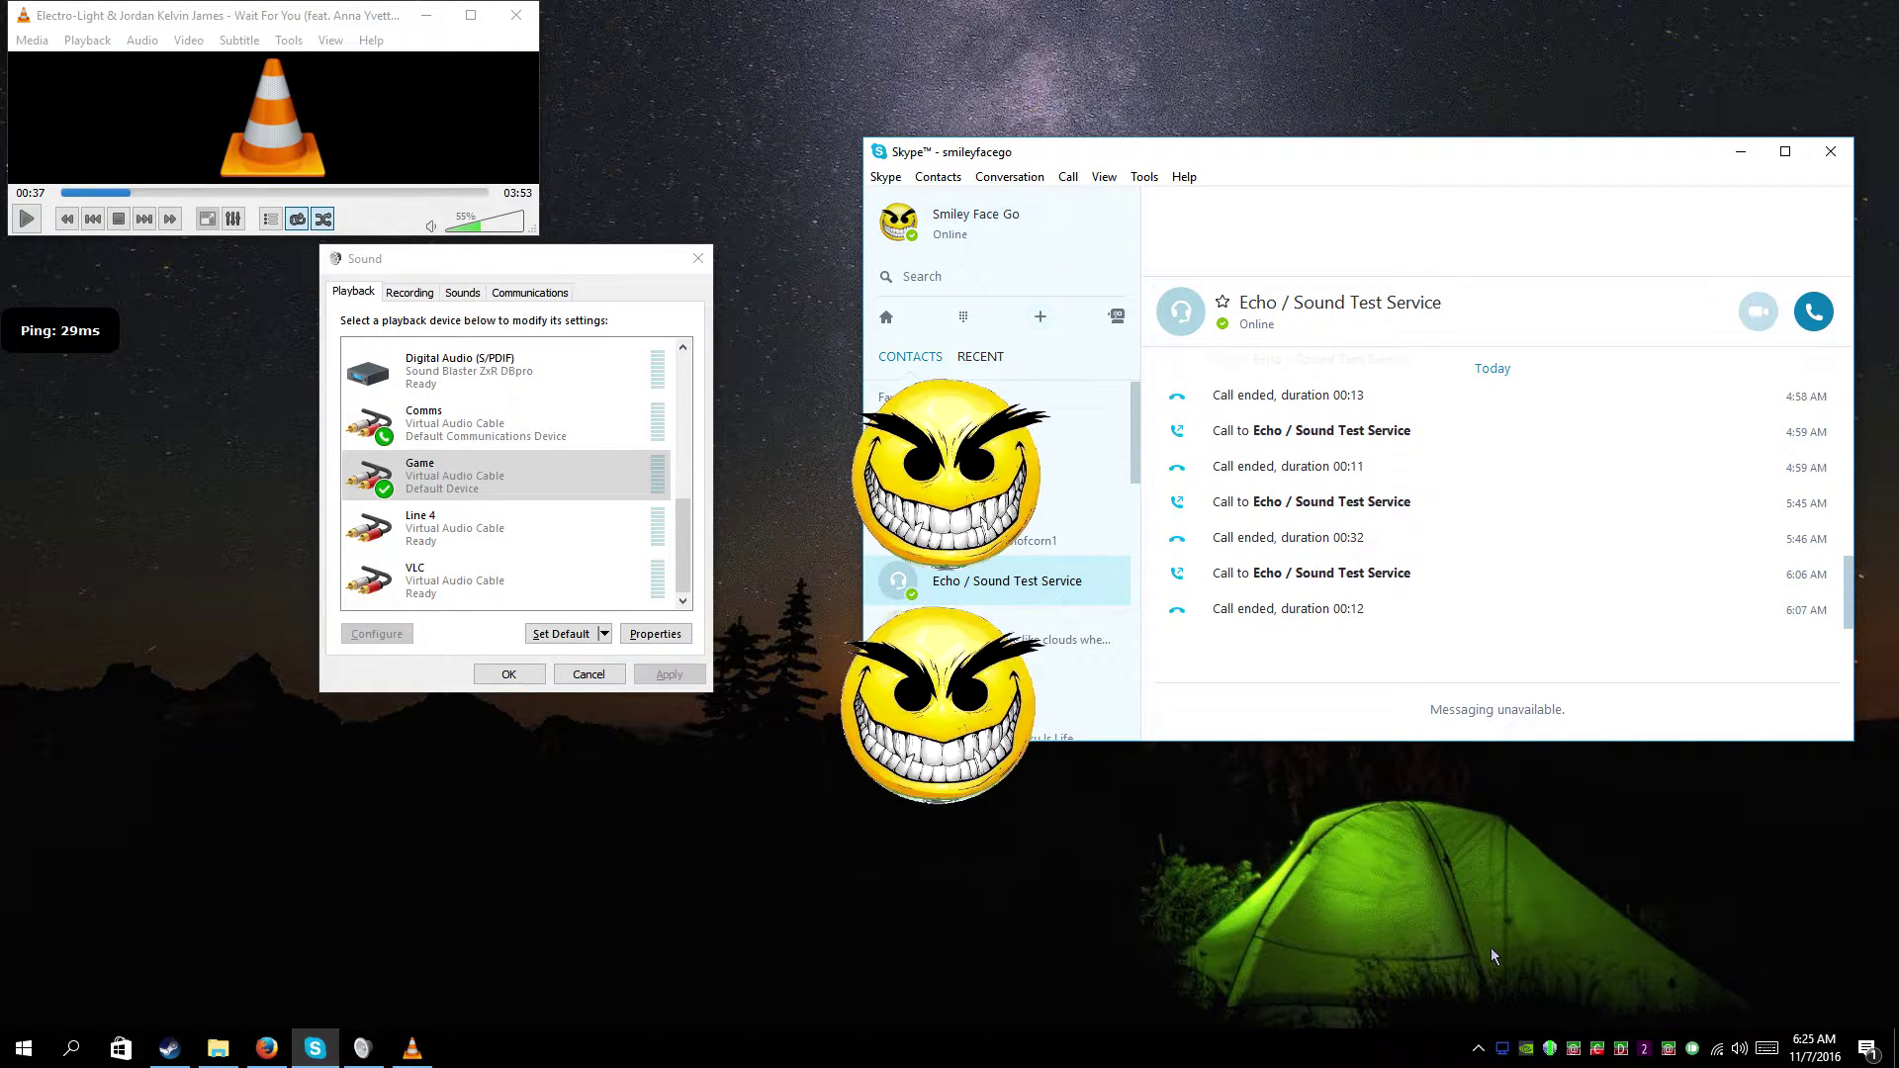
click(1501, 1050)
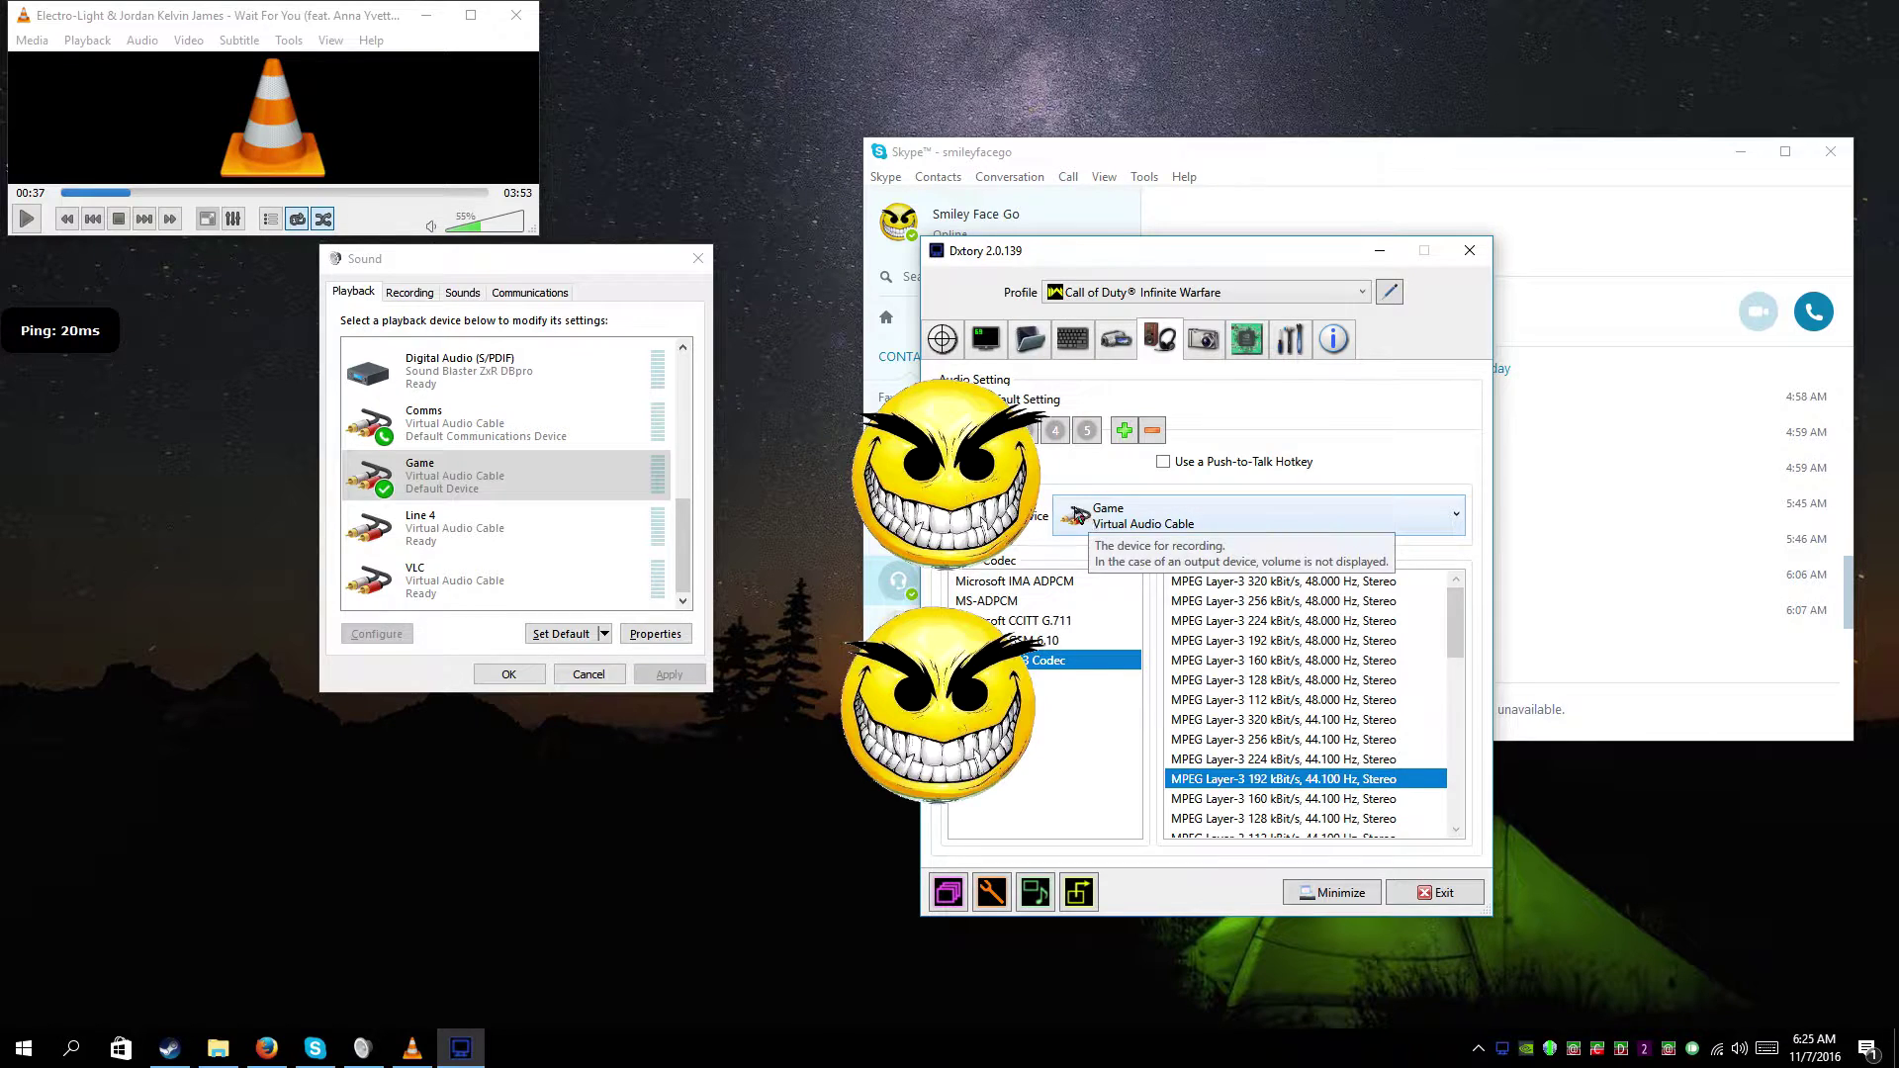
- Scroll through Dxtory's recording sources: Game, Blue Snowball microphone and Comms
scroll(1091, 518, down, 1)
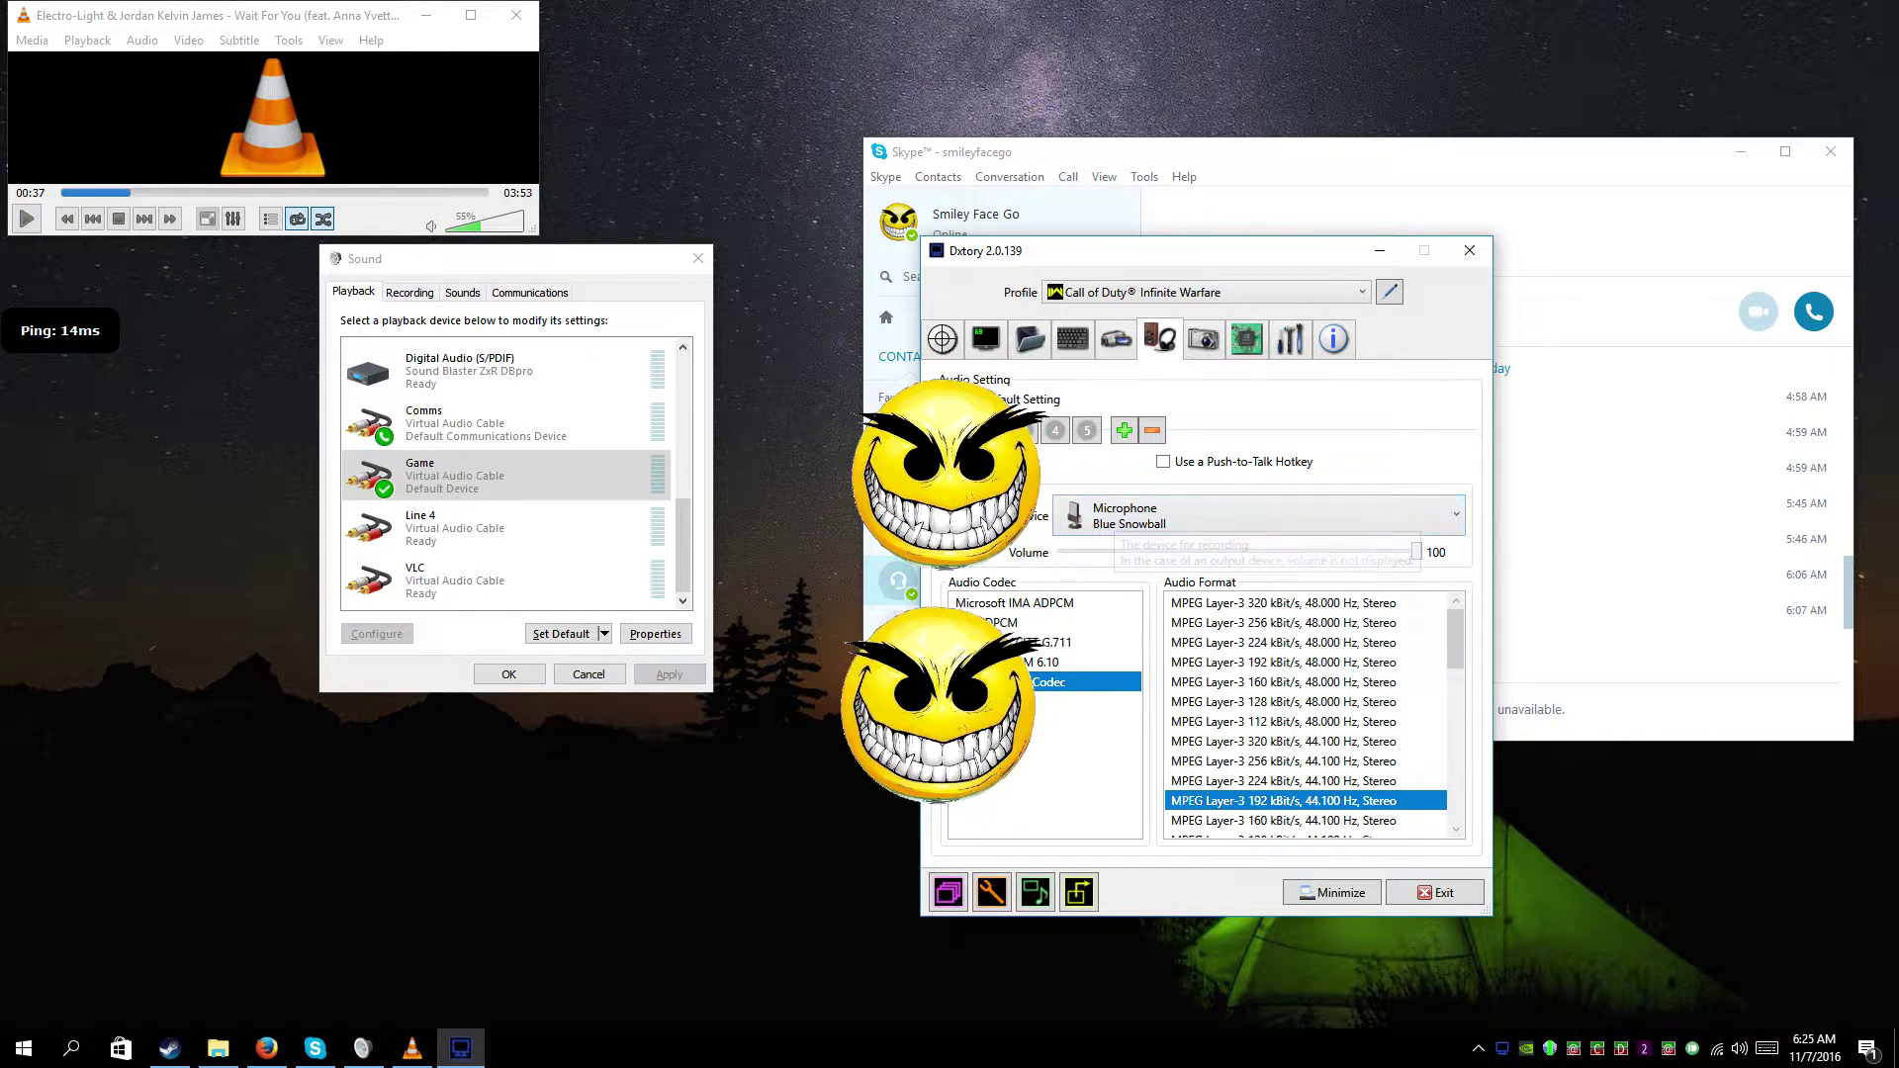
scroll(1107, 524, up, 1)
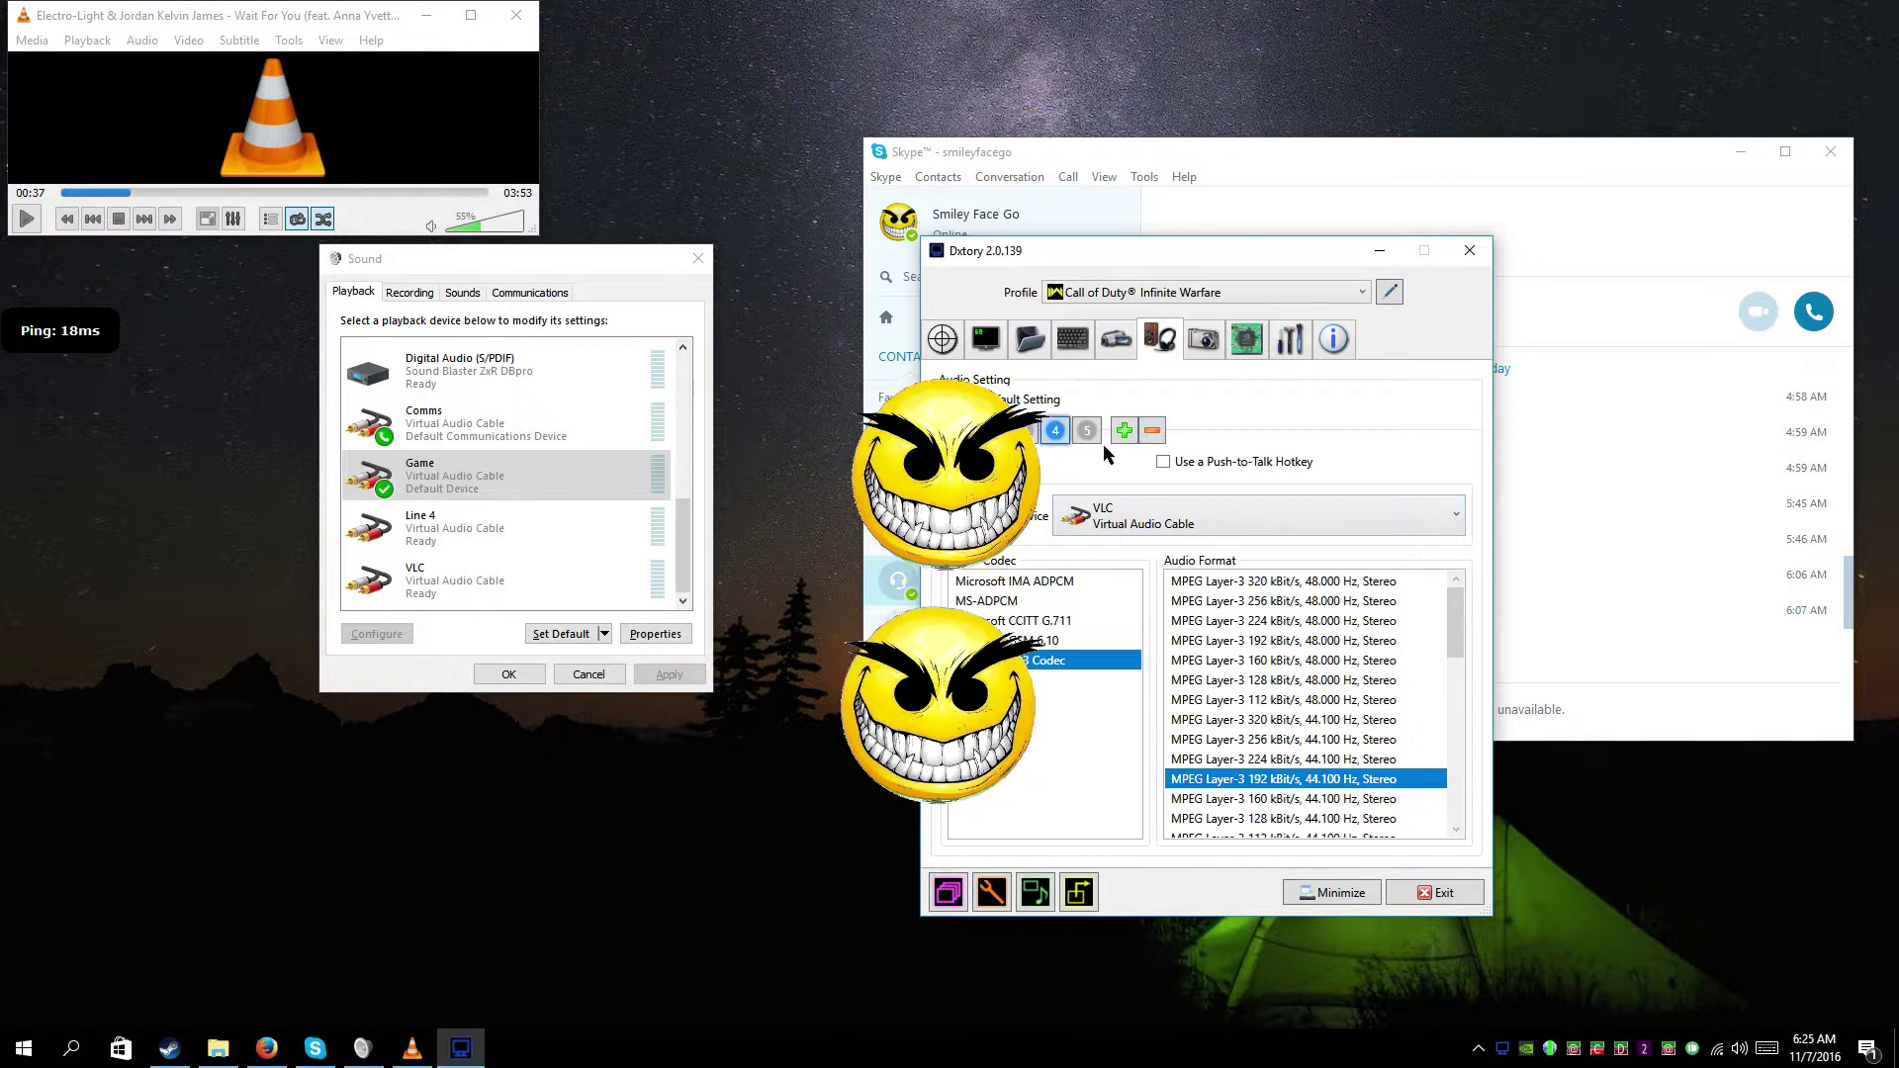
- Minimize Dxtory and launch Call of Duty: Infinite Warfare from the Steam library
click(1383, 254)
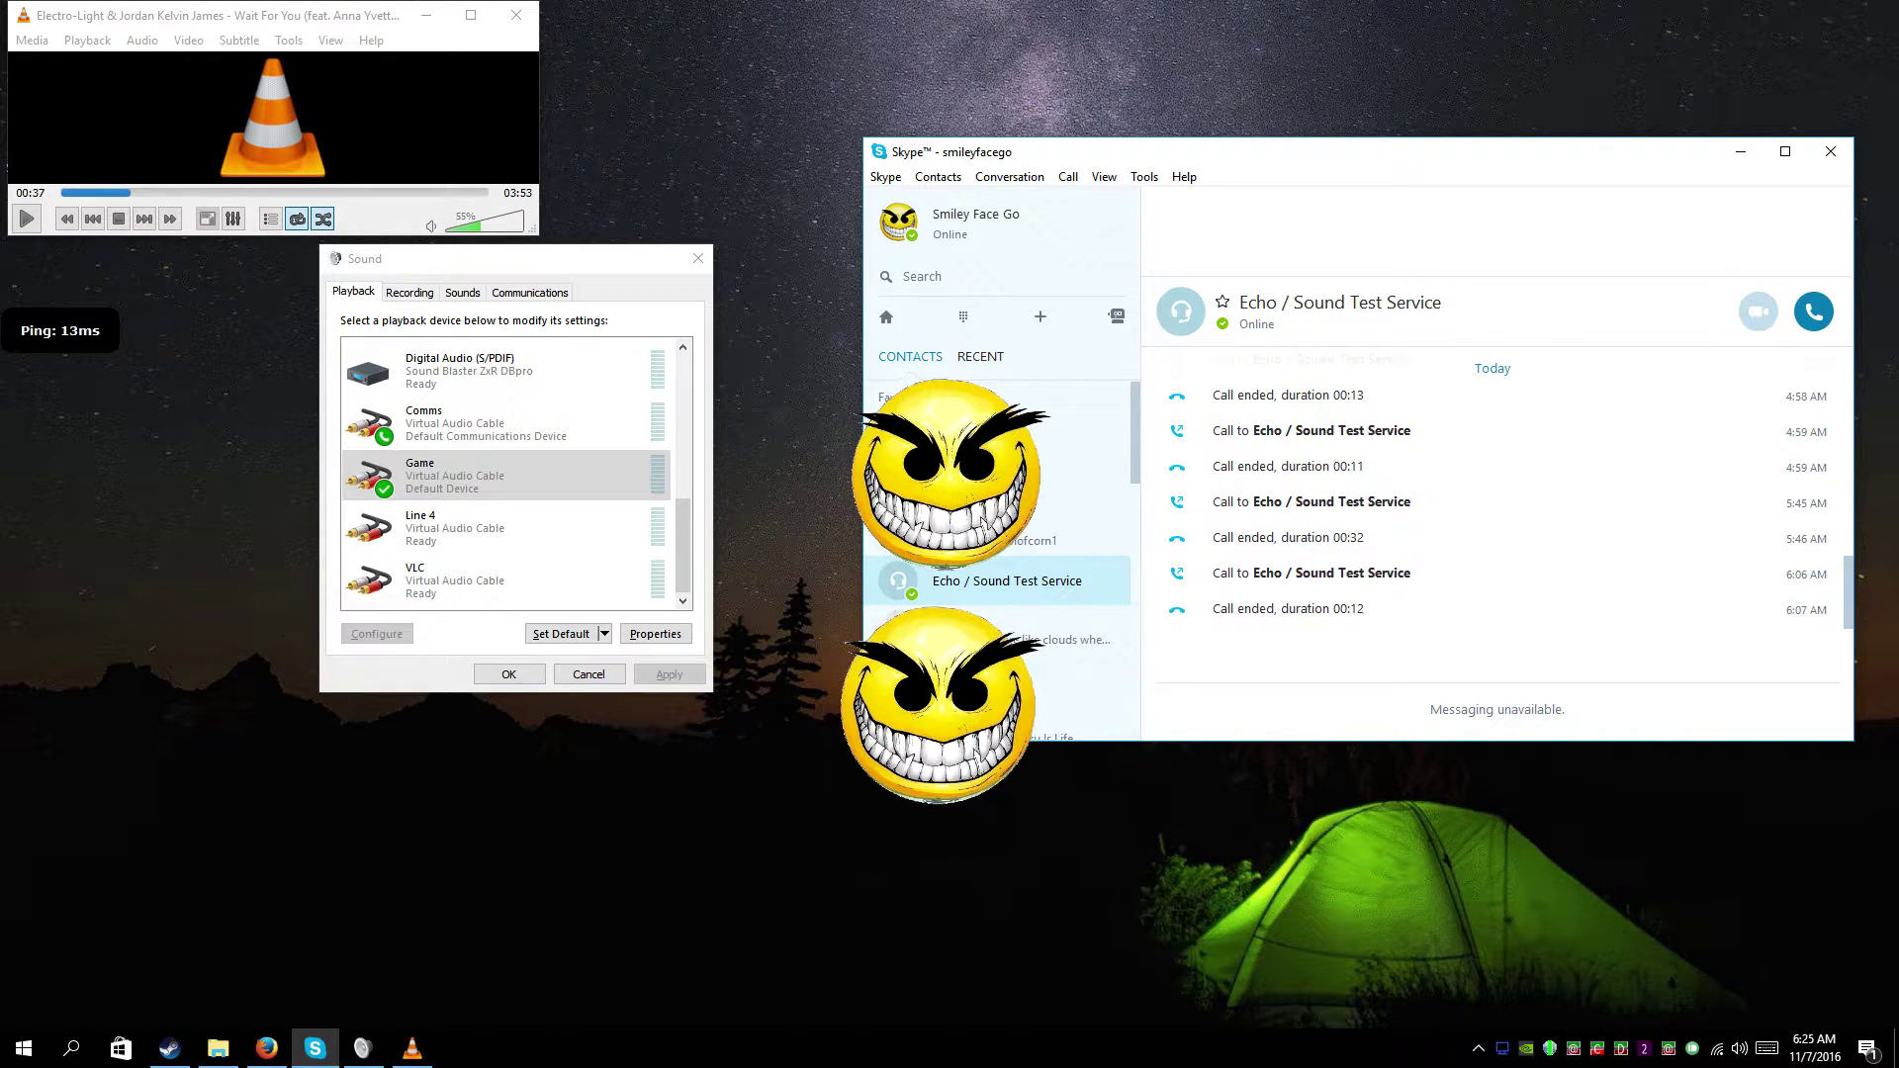
click(170, 1051)
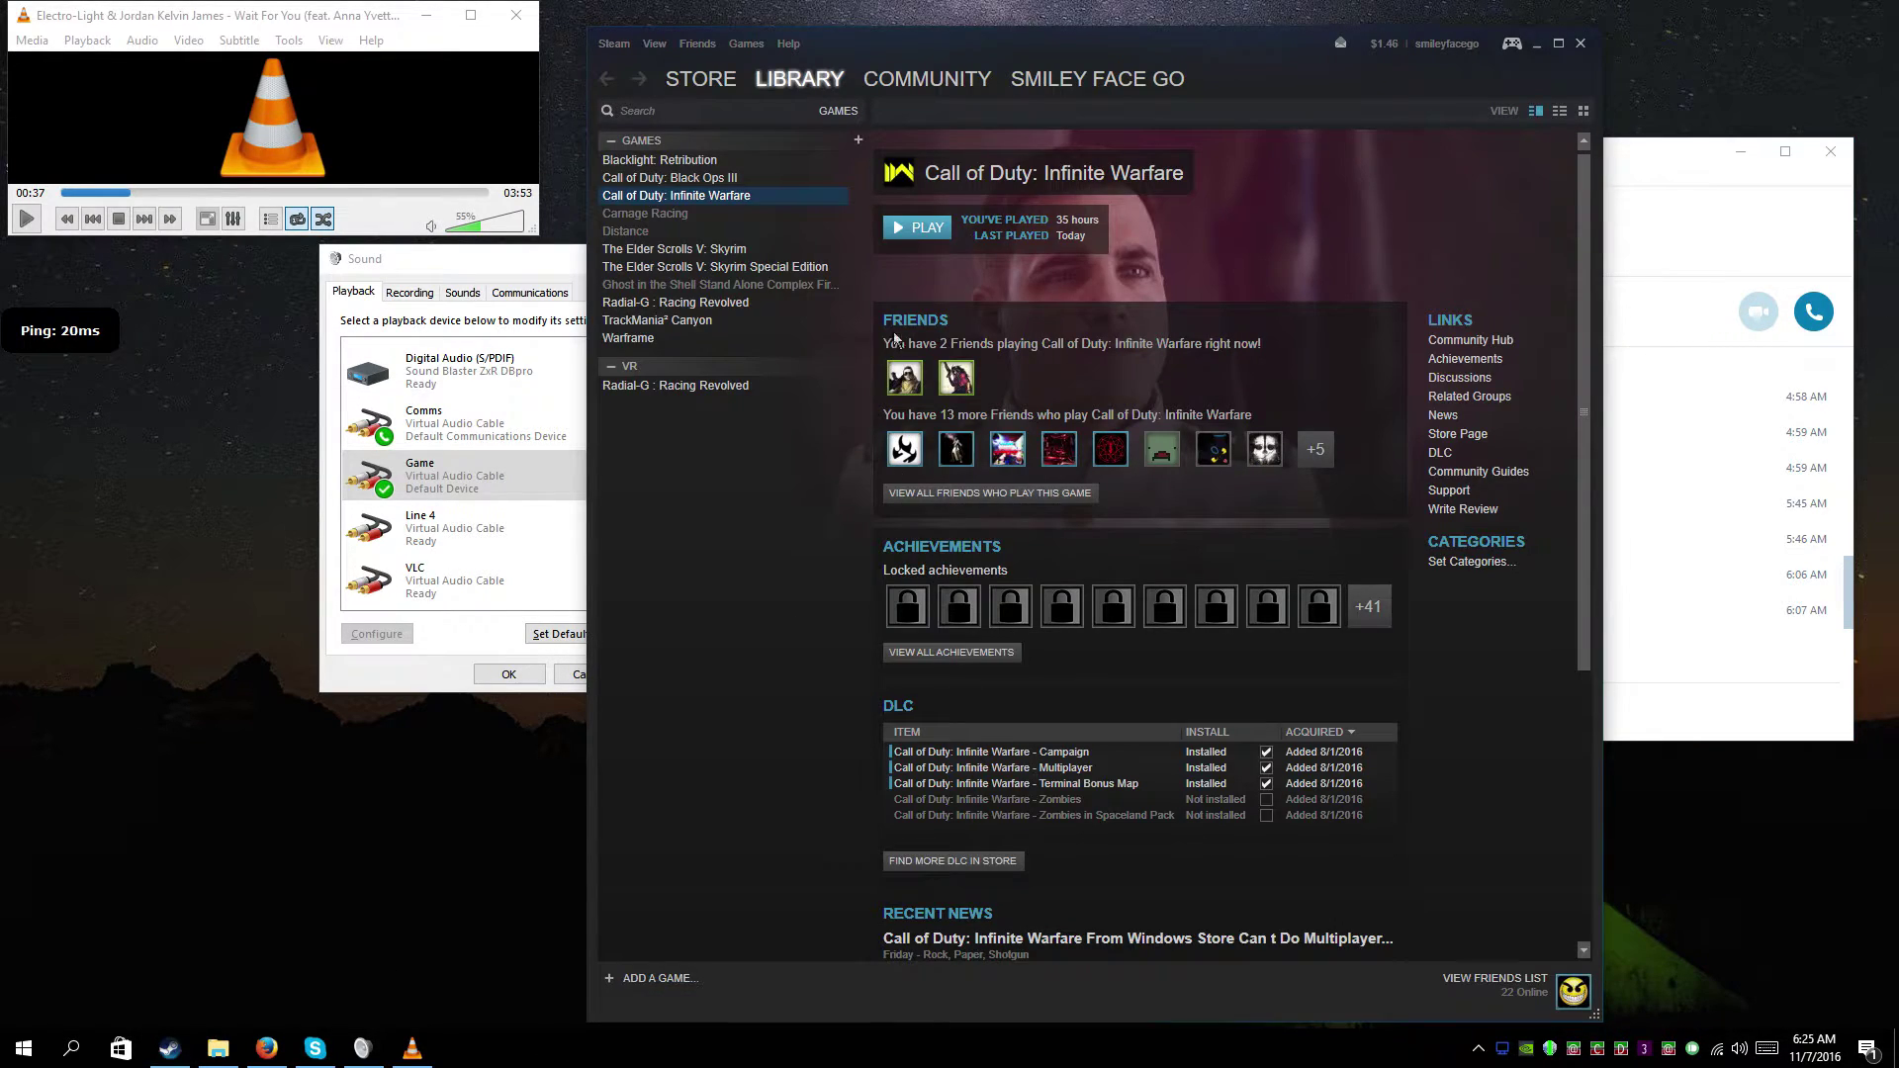
click(930, 233)
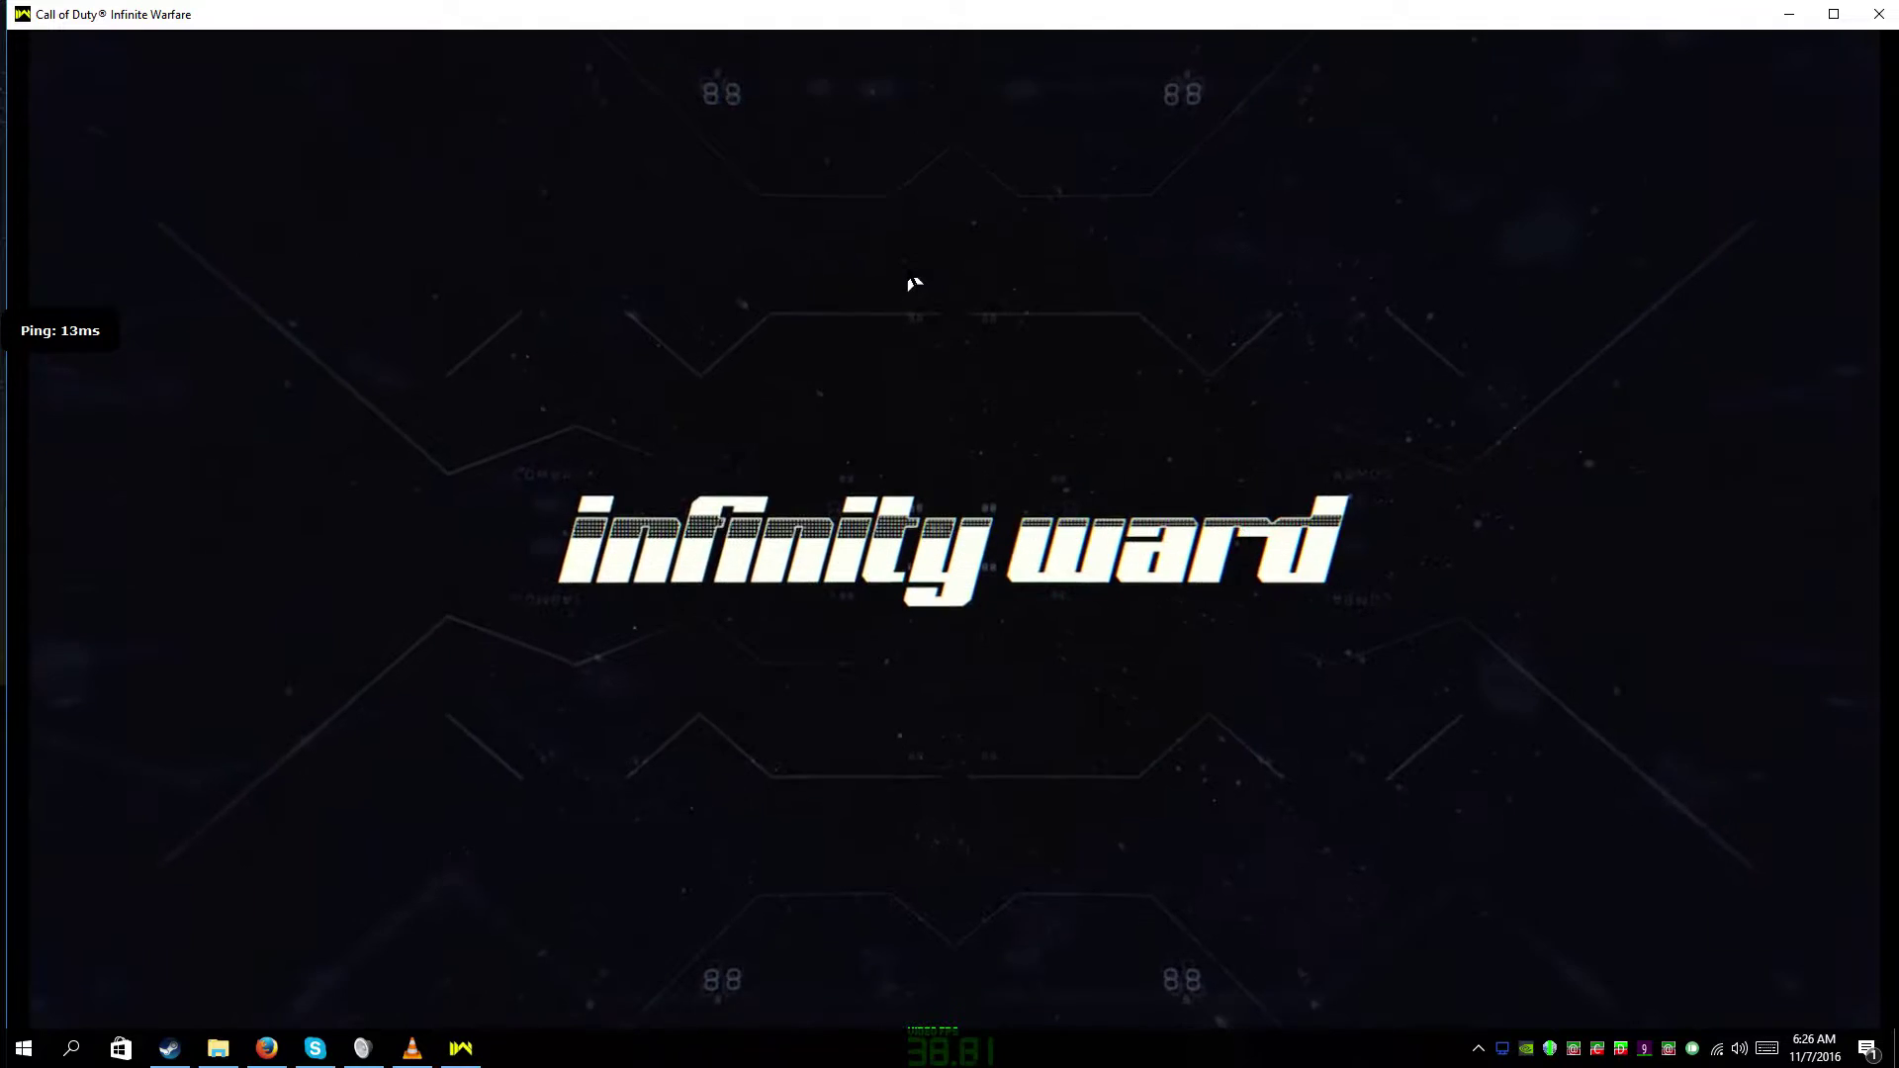
- Resume the song on the VLC (Virtual Audio Cable) output, then skip the game's title screen
click(413, 1047)
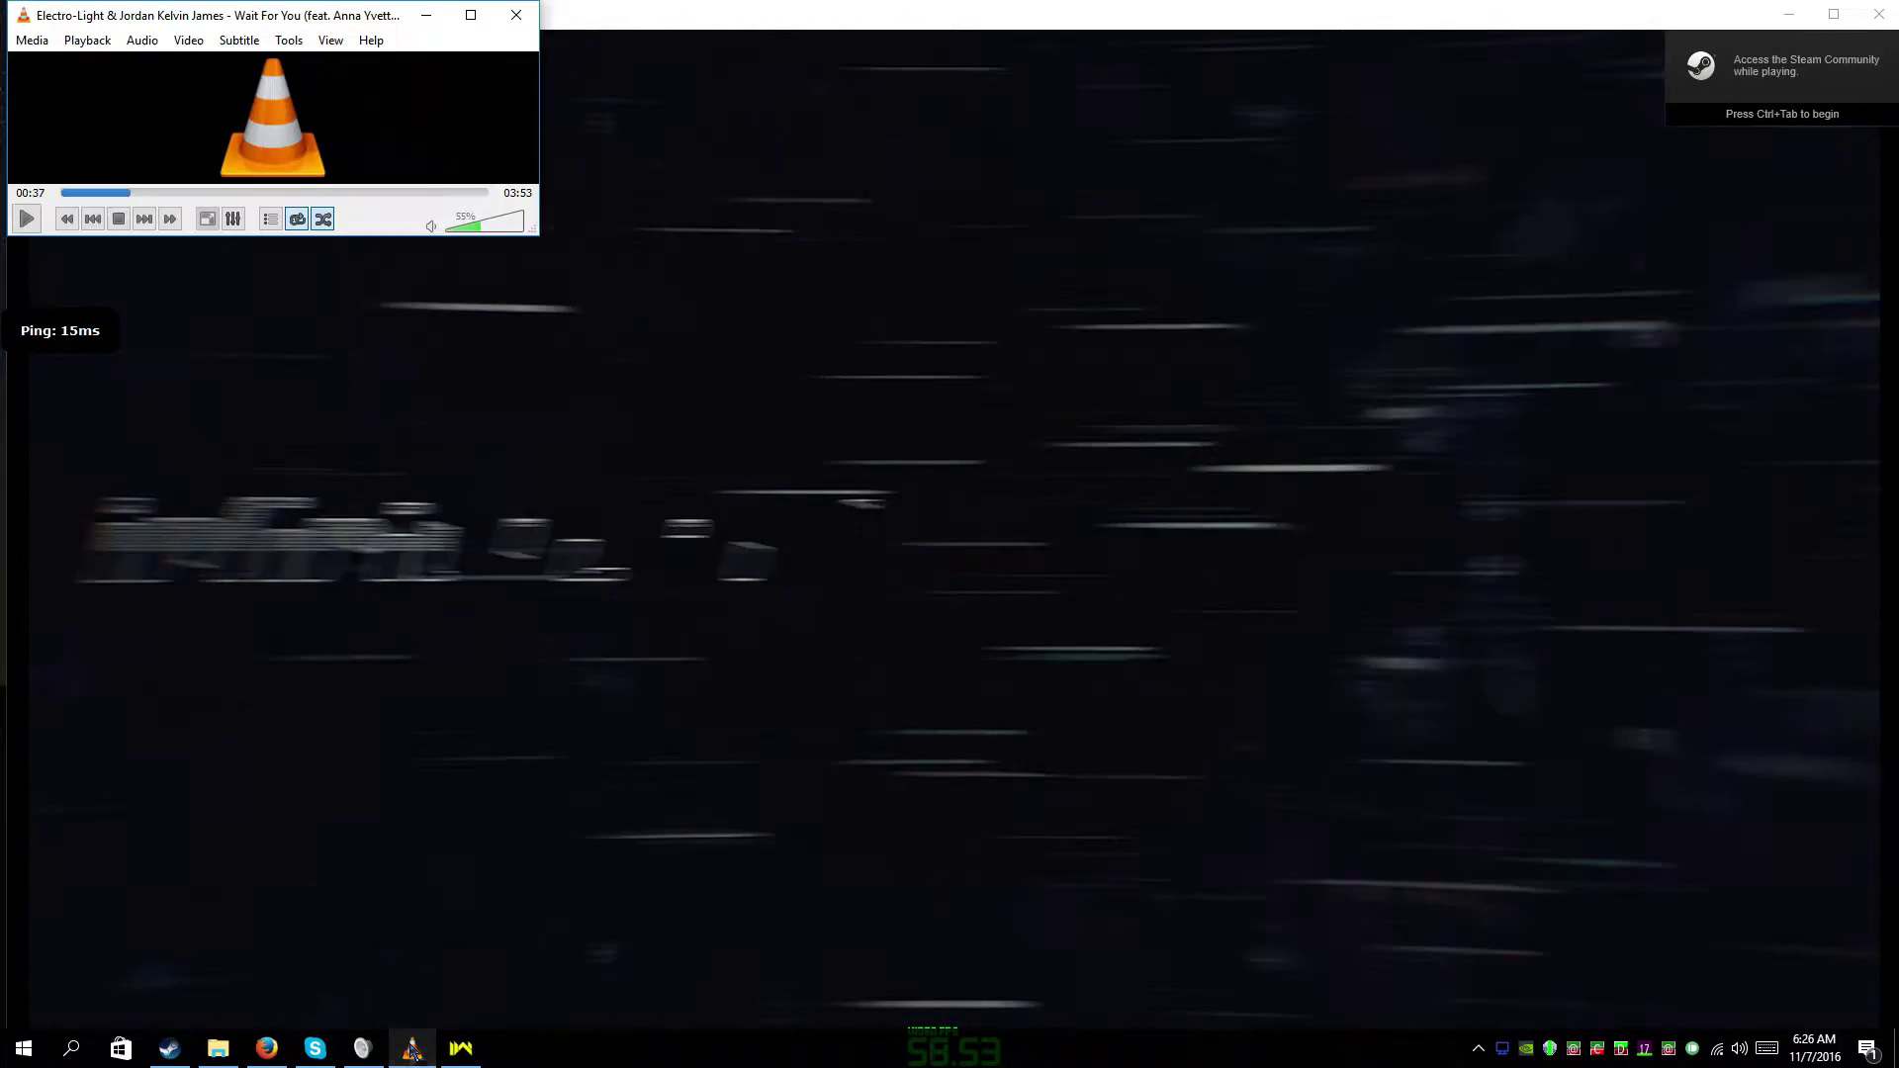
click(38, 225)
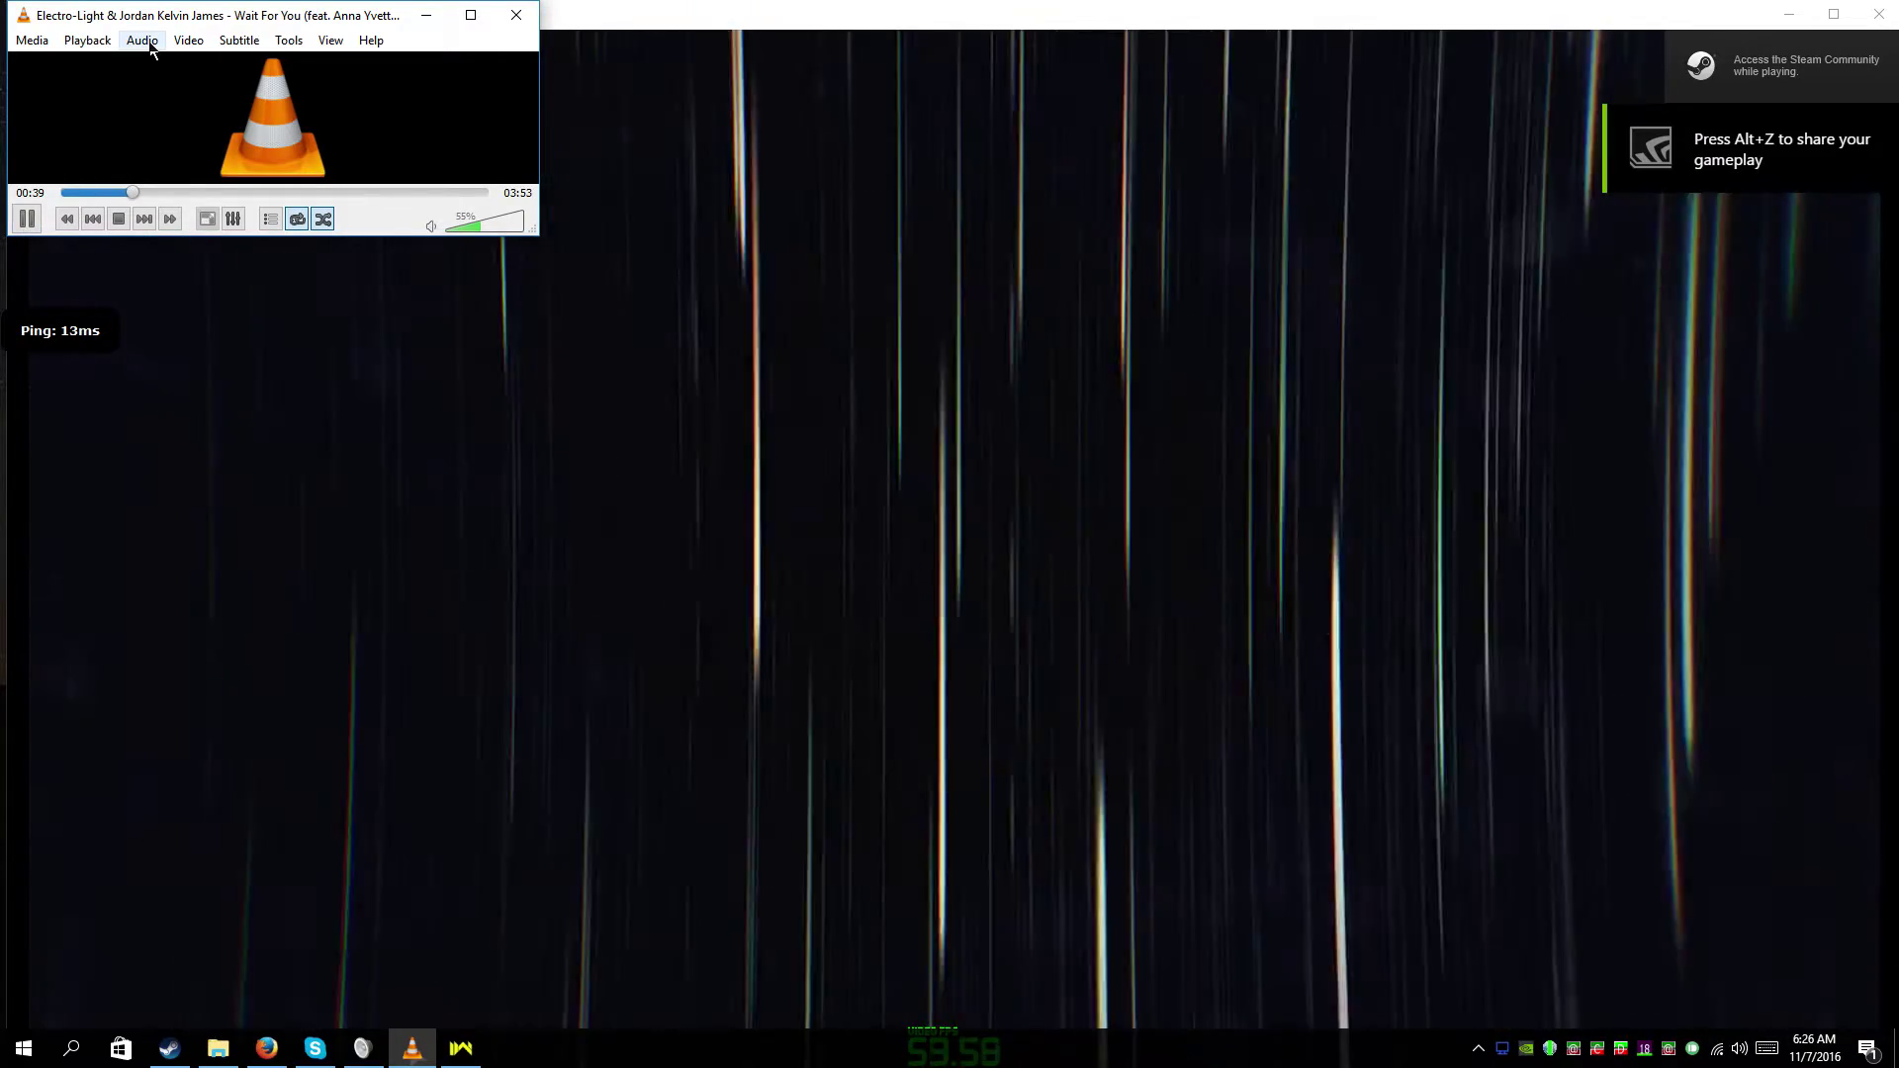
click(144, 41)
mouse_move(156, 88)
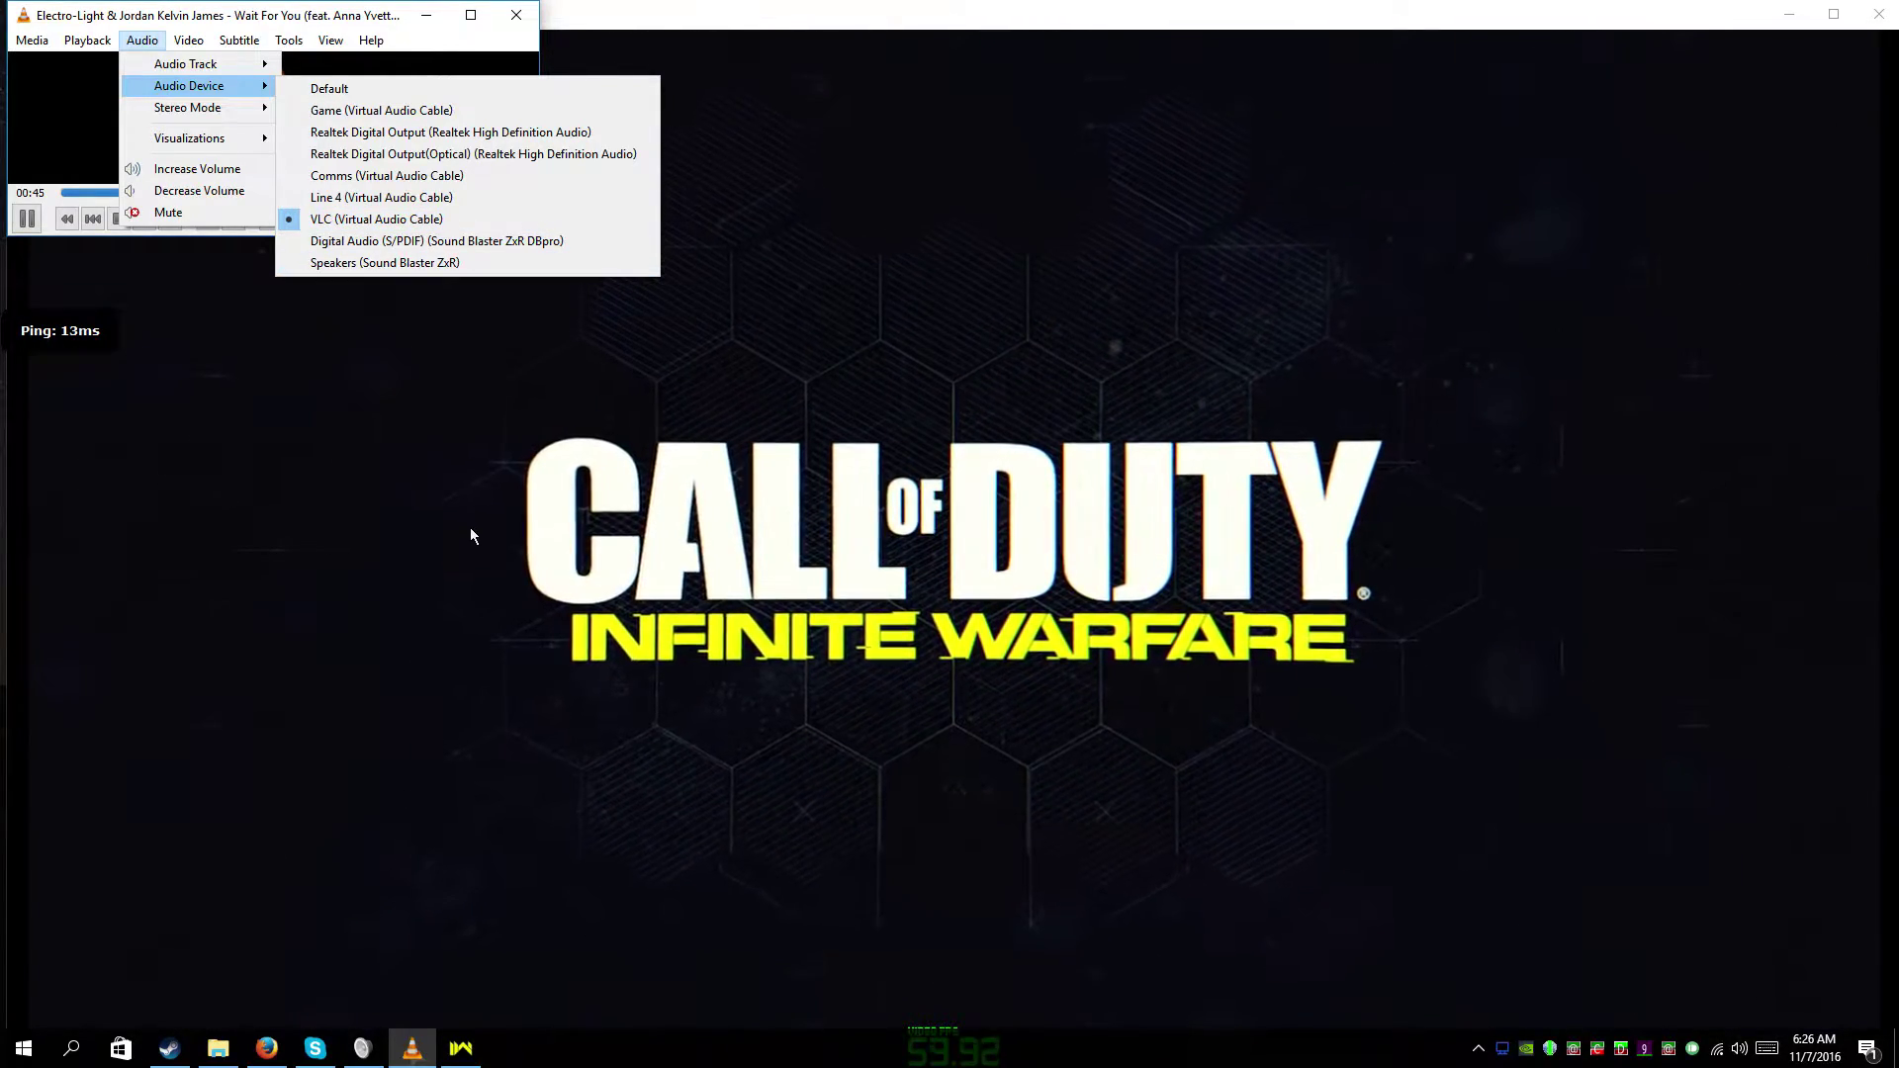
click(595, 528)
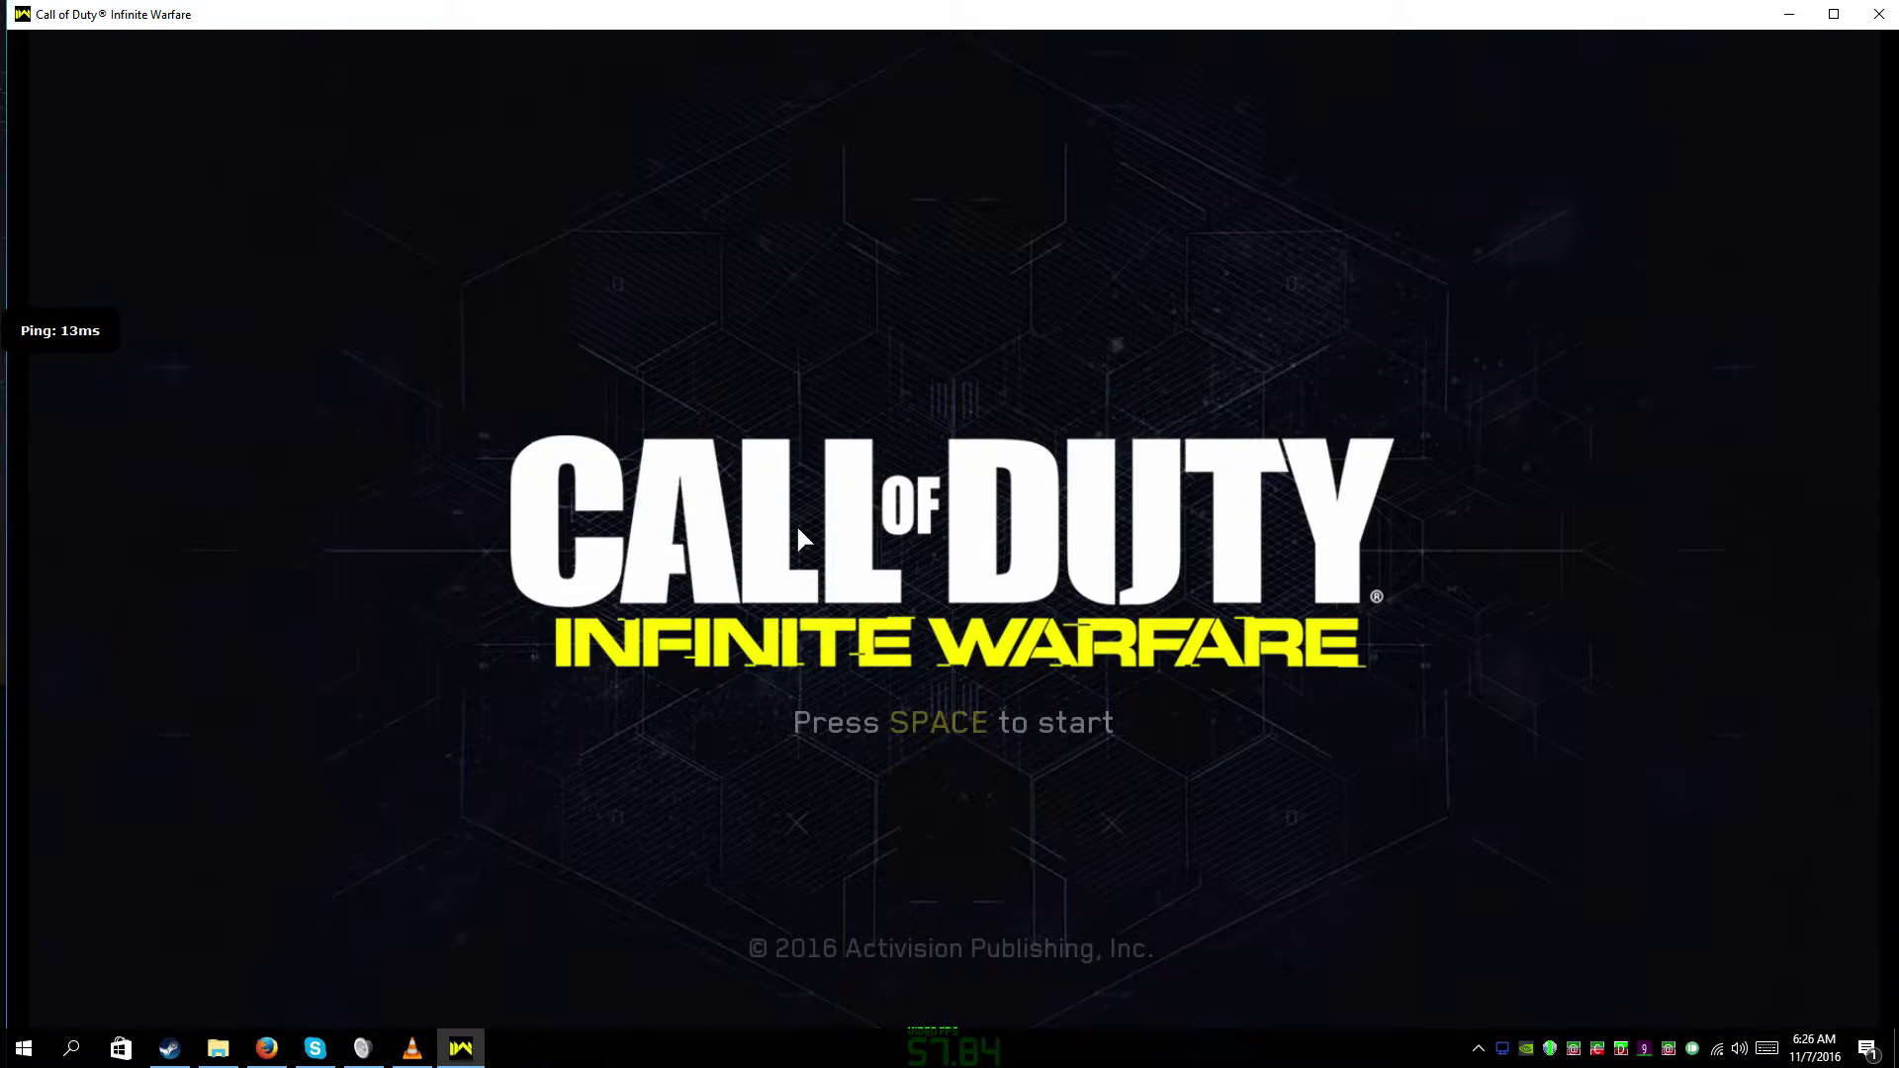
key(space)
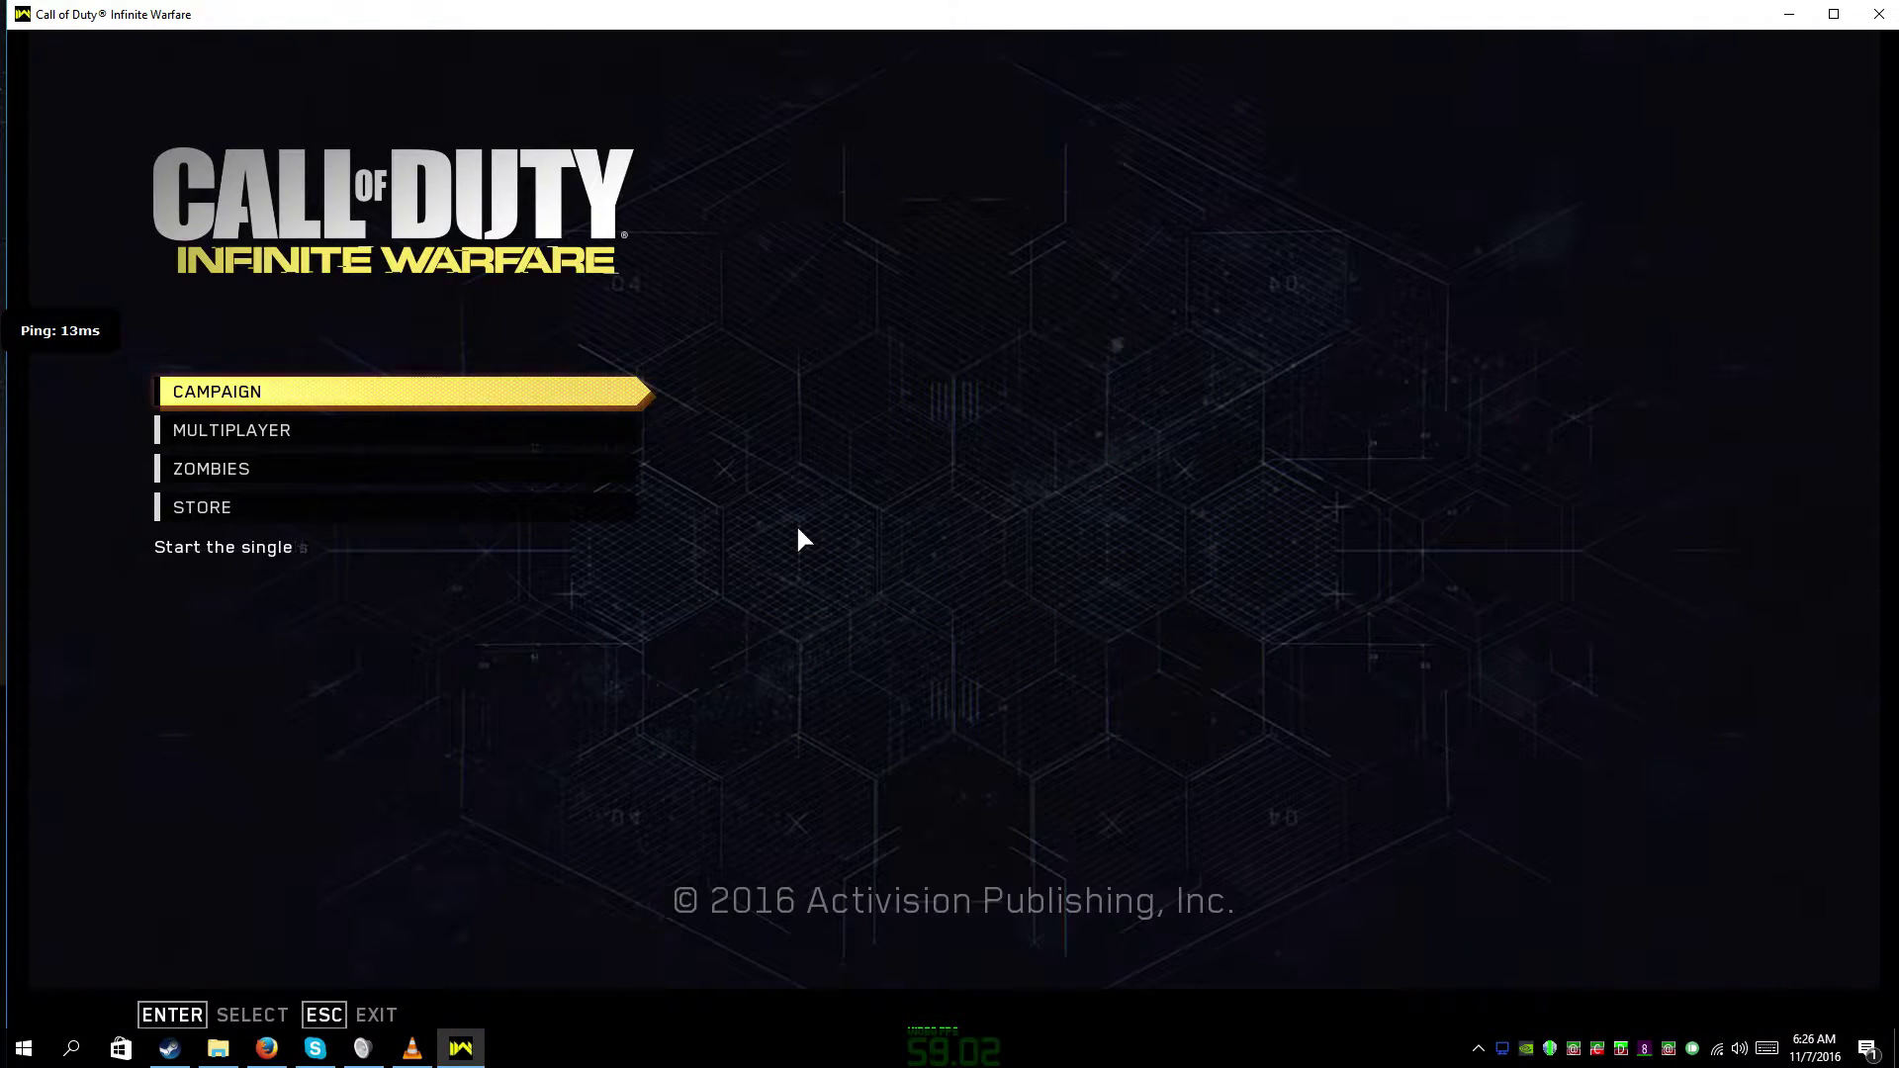
- In the Multiplayer custom game bot setup, set 5 friendly bots and 6 enemy bots
click(368, 430)
click(237, 432)
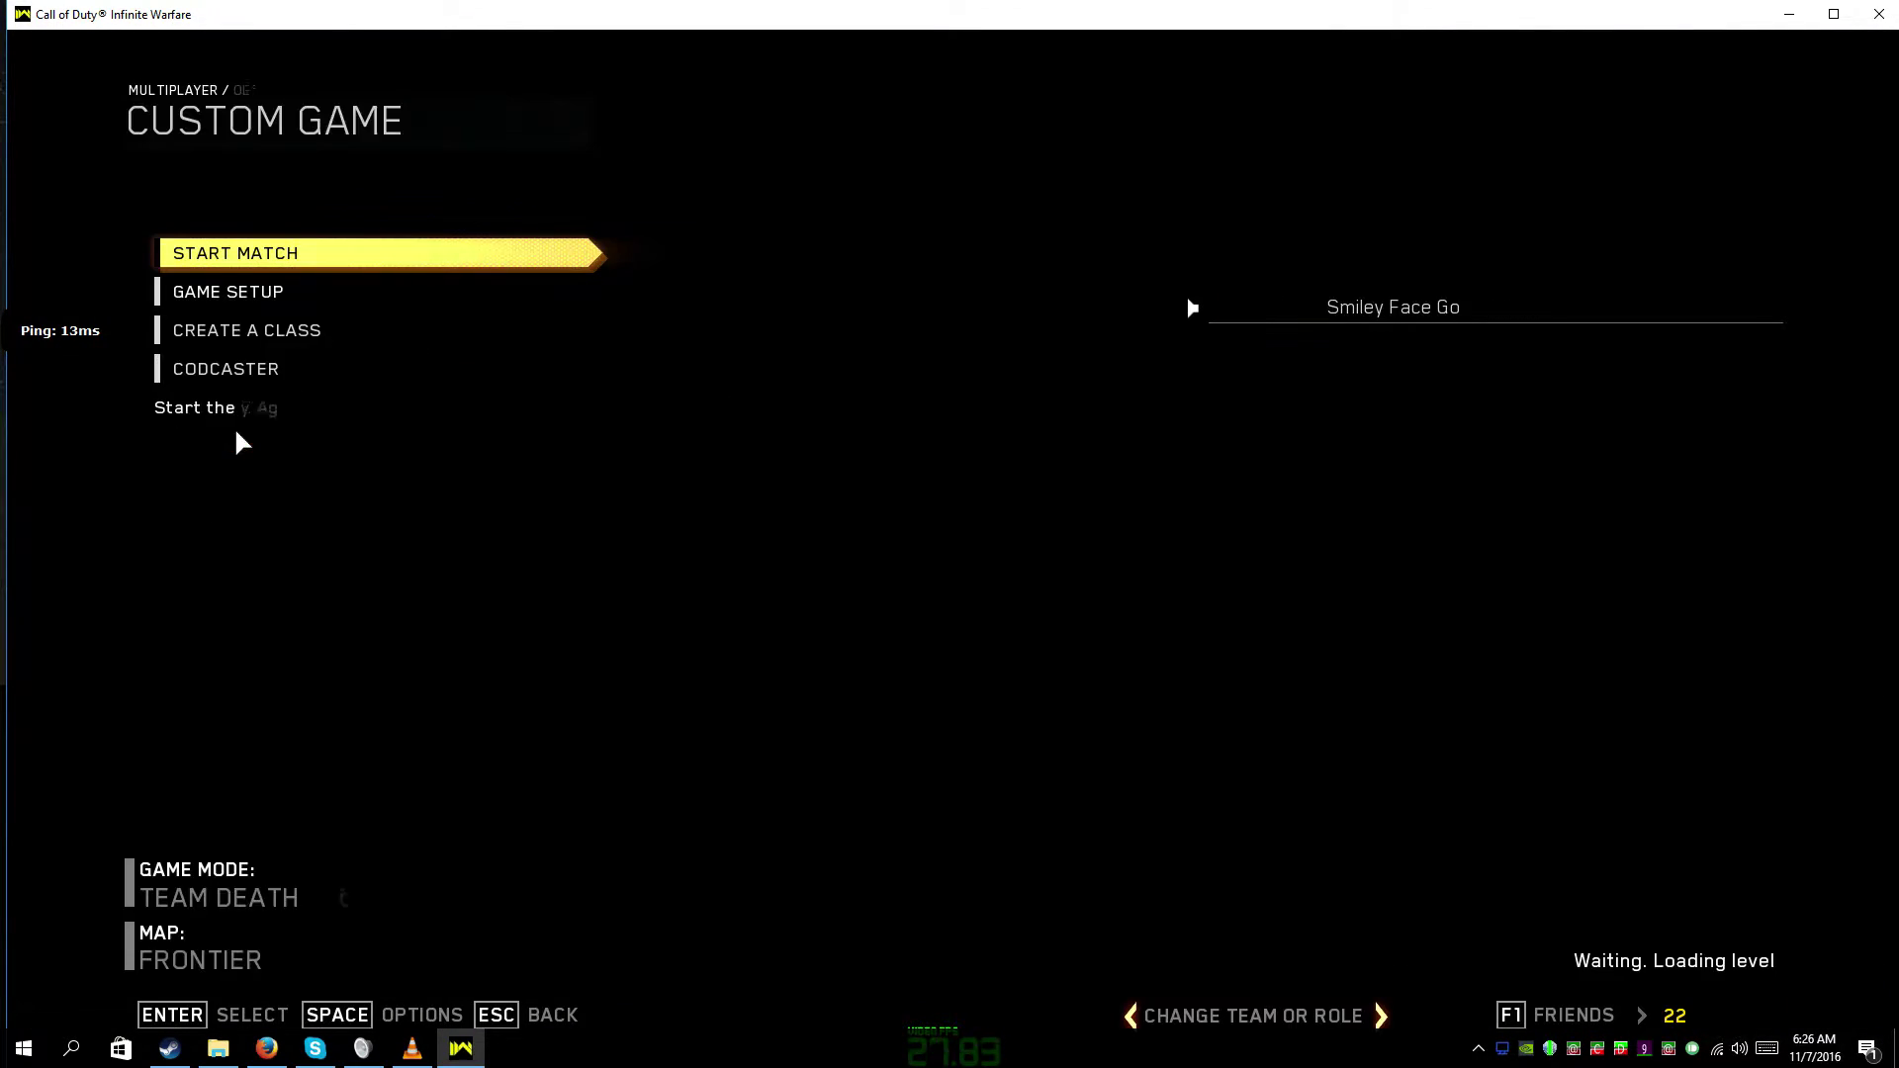
click(284, 294)
click(466, 368)
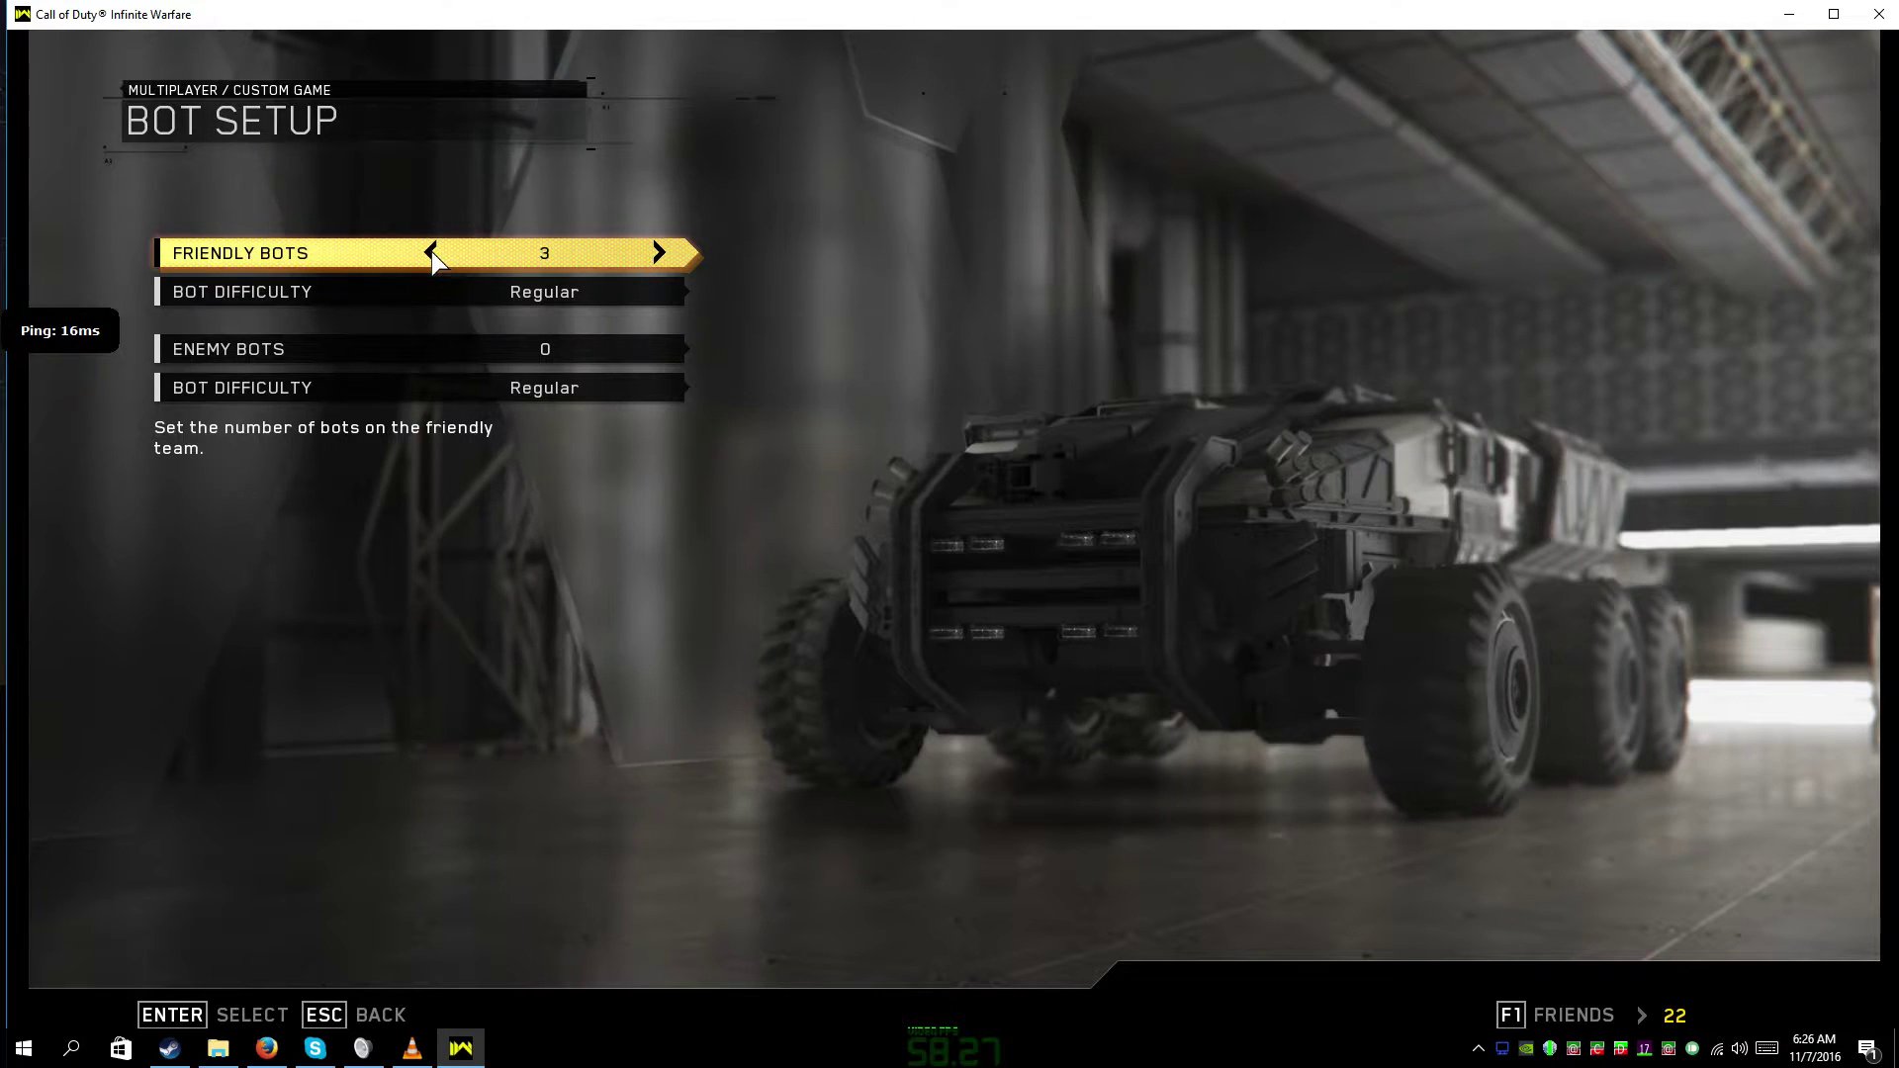
click(658, 253)
click(657, 253)
click(658, 253)
click(657, 253)
click(658, 253)
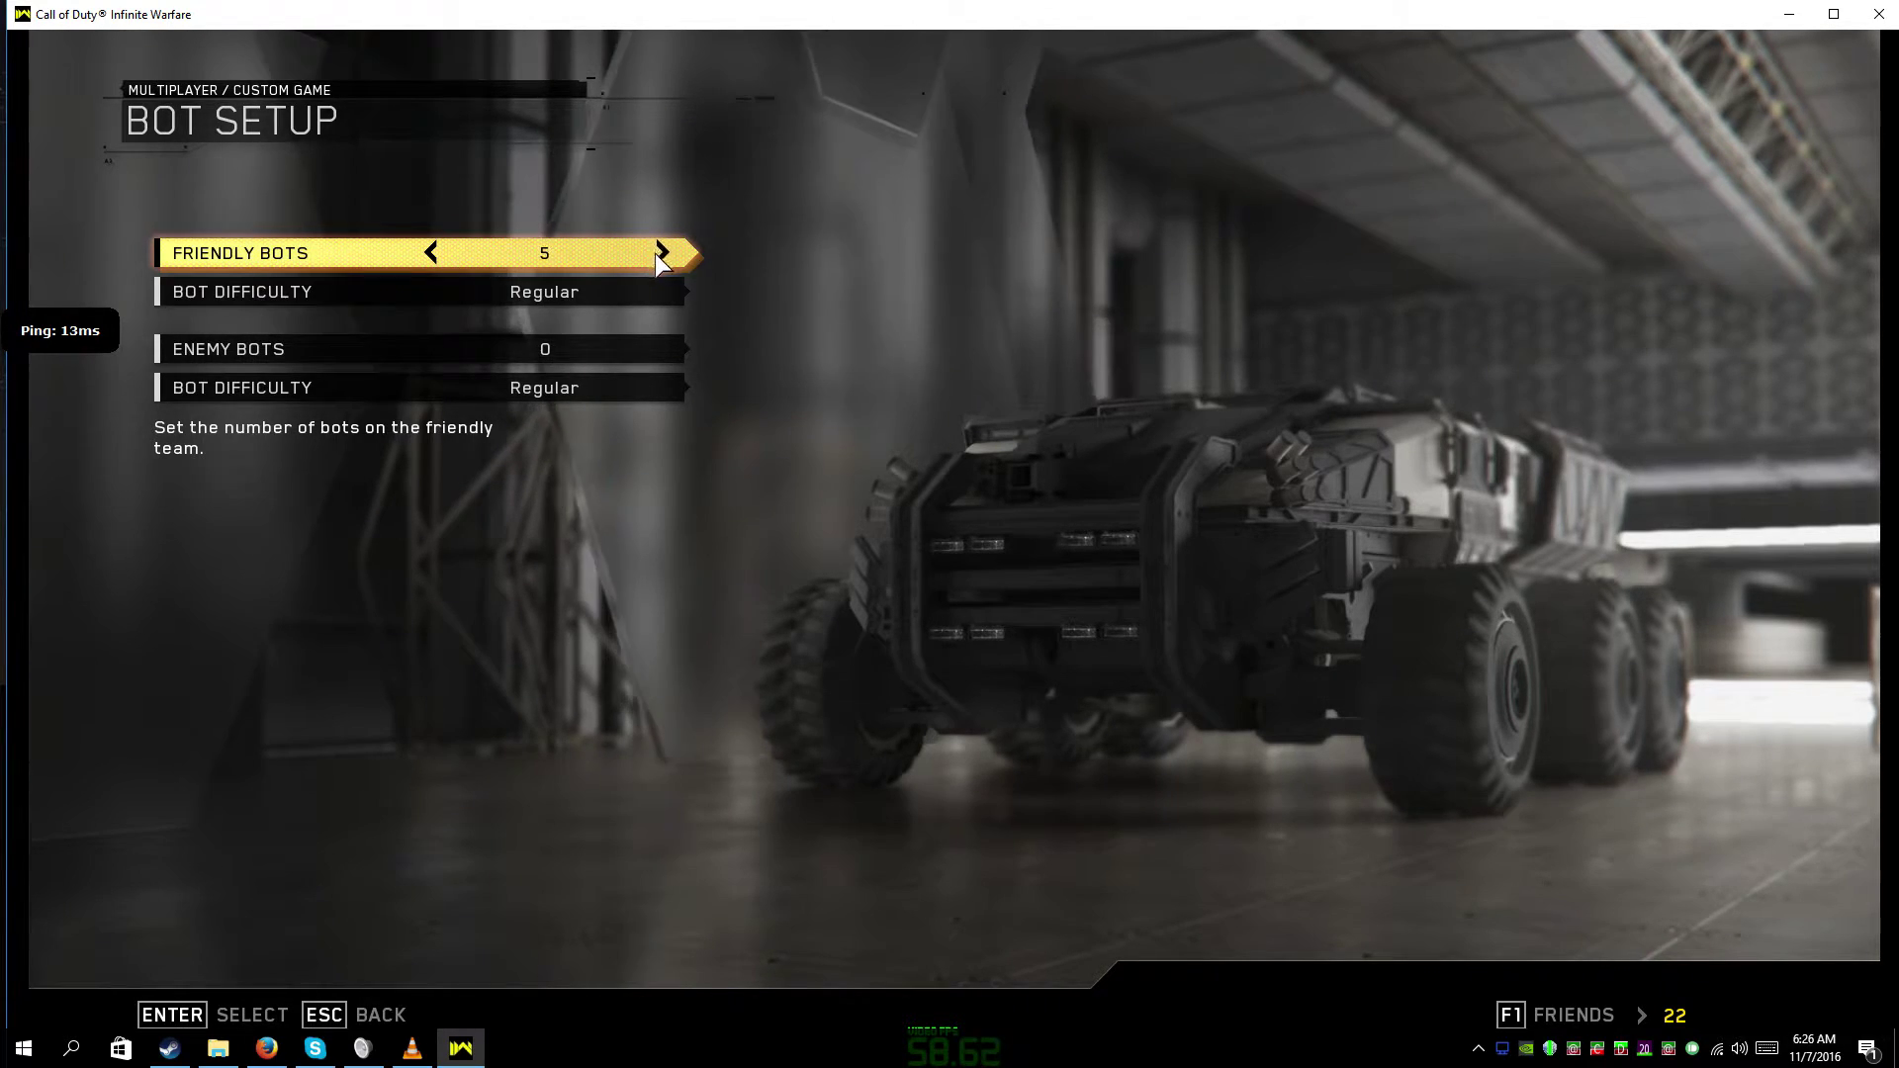
click(432, 348)
- Return to the custom game lobby and start the Frontier Team Deathmatch match
key(Escape)
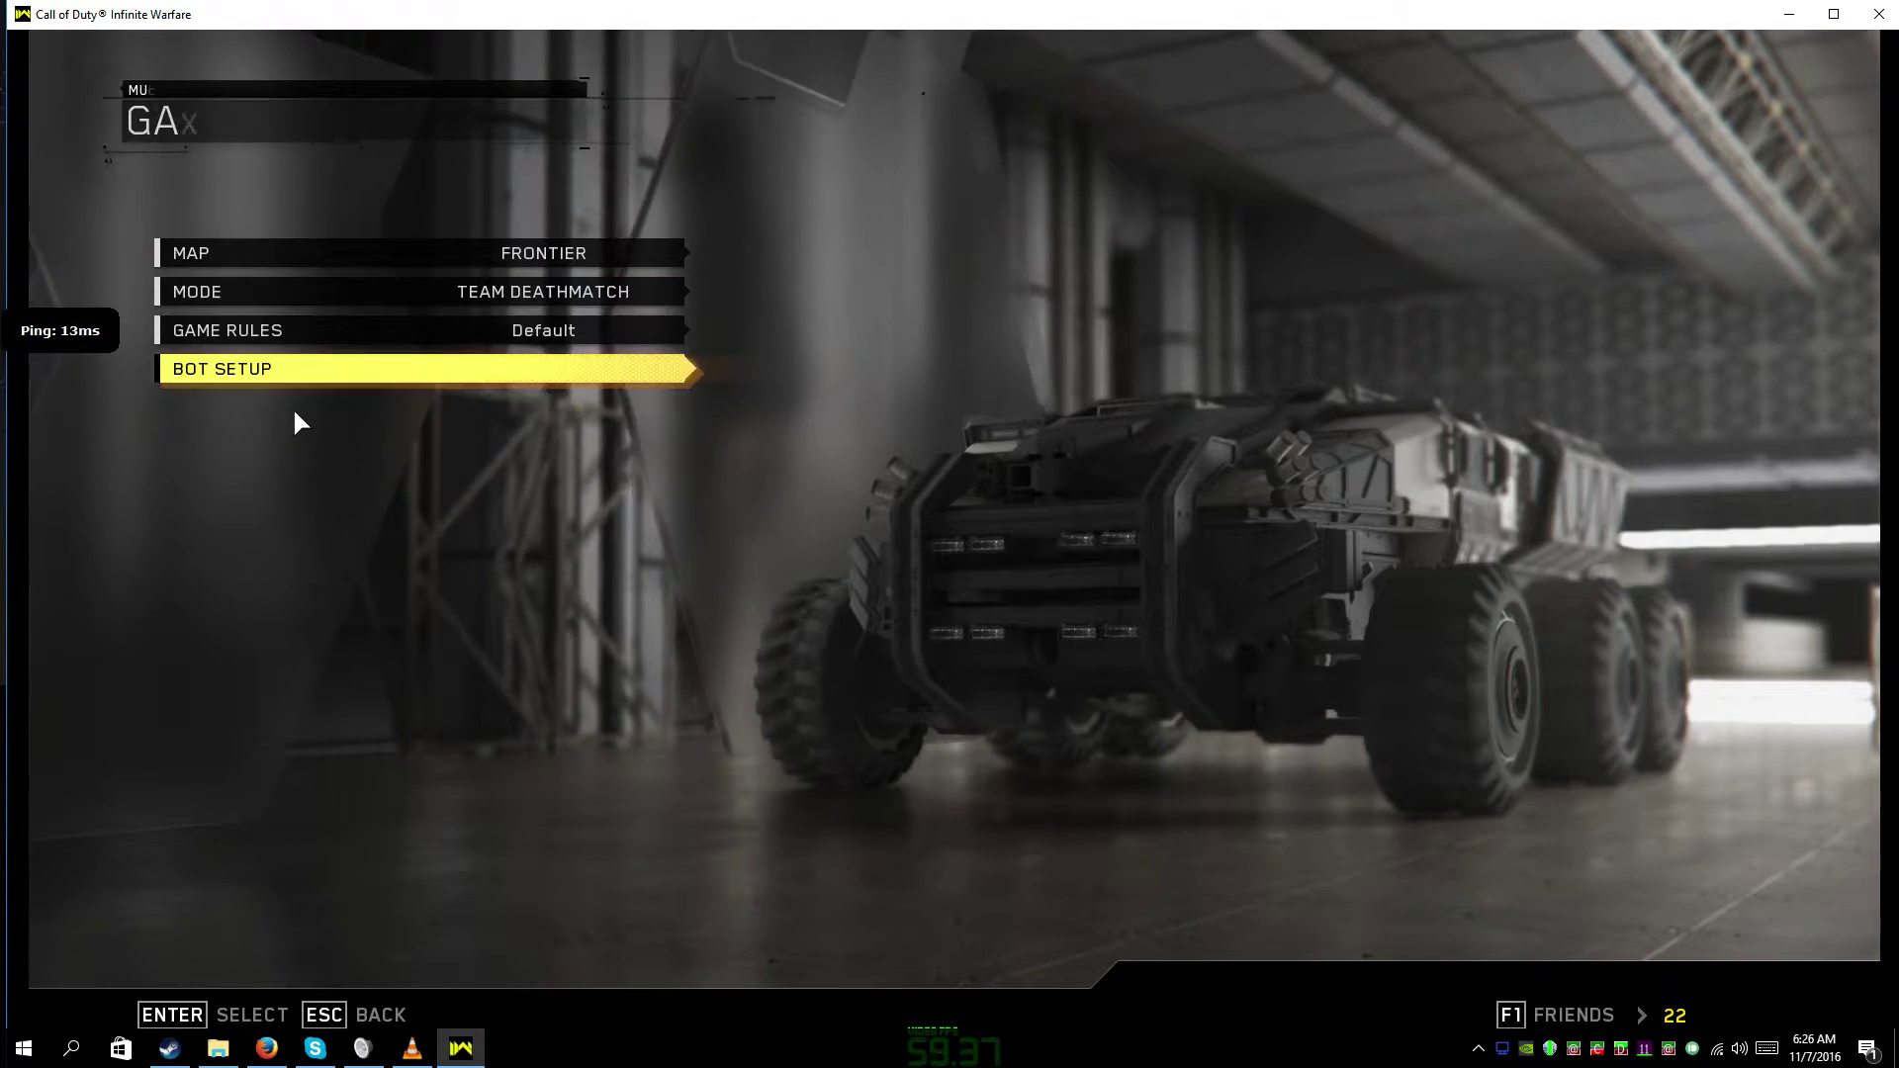
key(Escape)
key(Up)
key(Return)
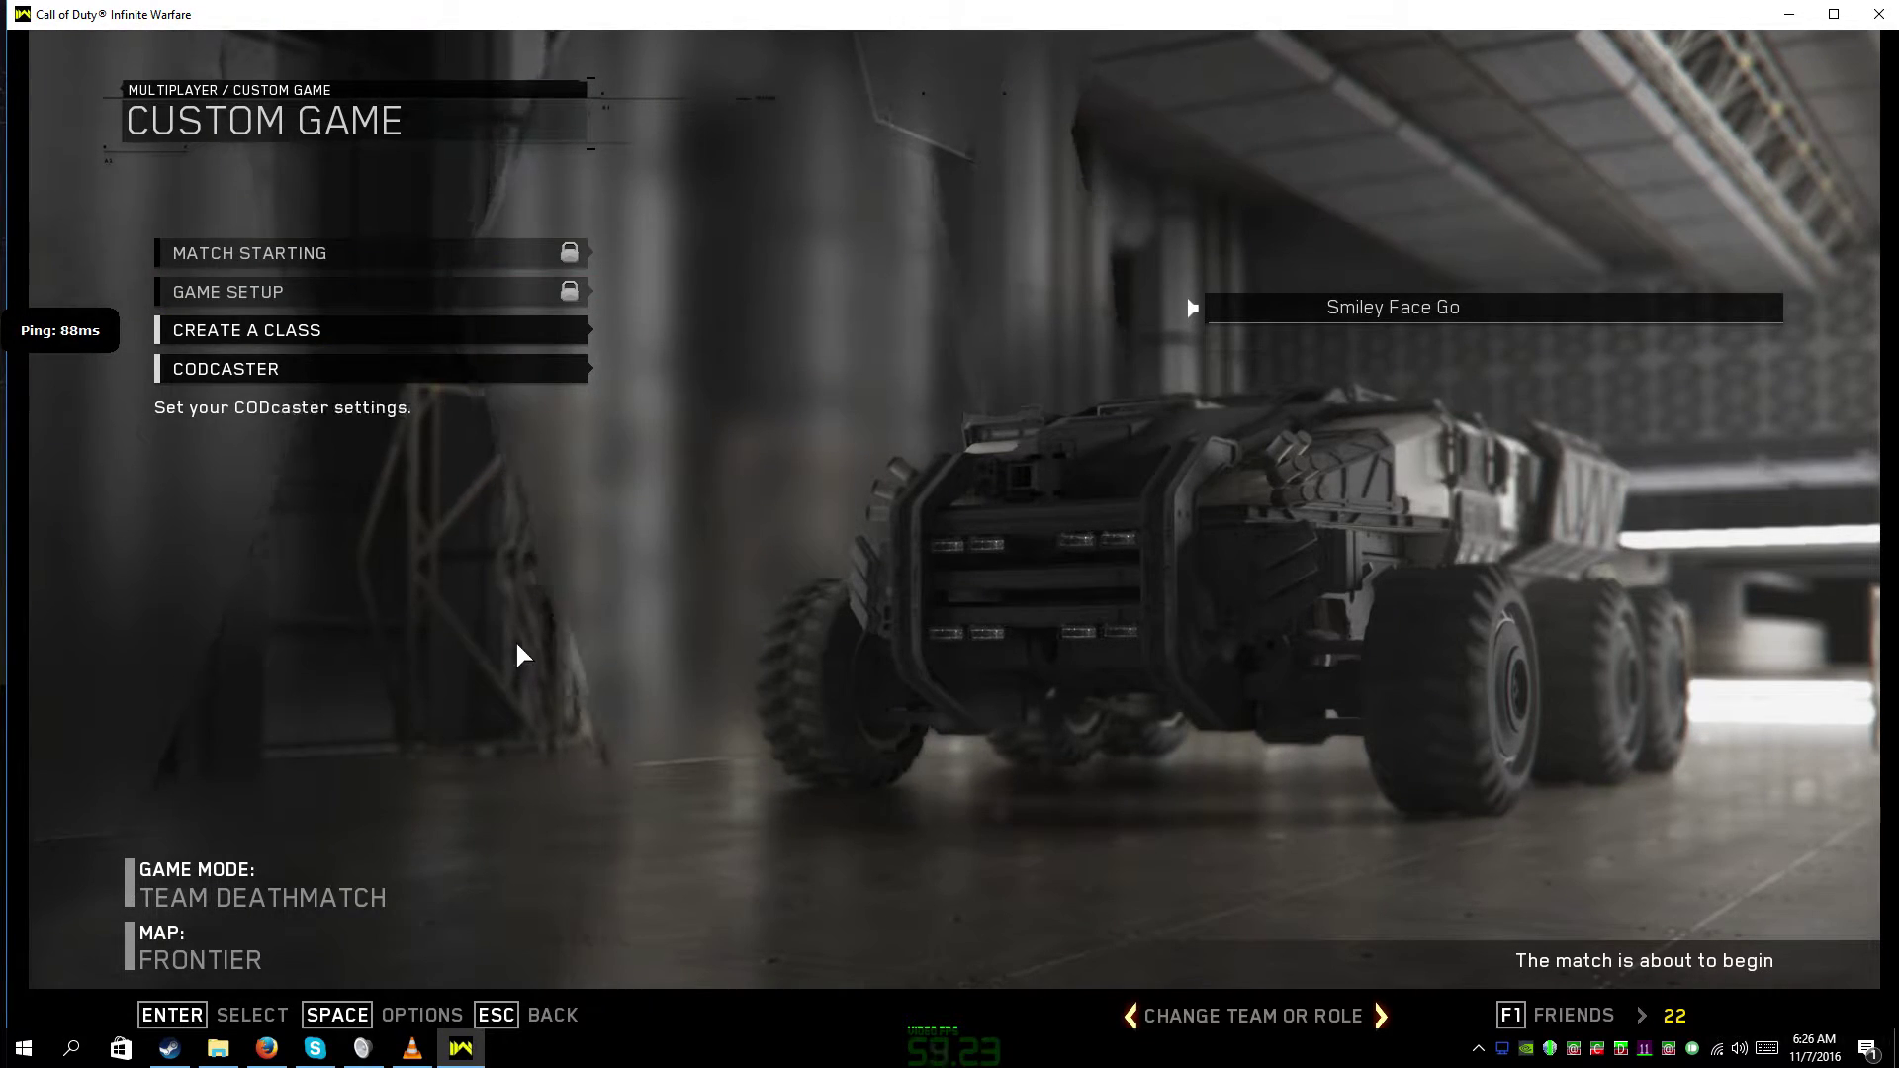
- Bring VLC in front of the game and set its audio device to Game (Virtual Audio Cable)
click(410, 1045)
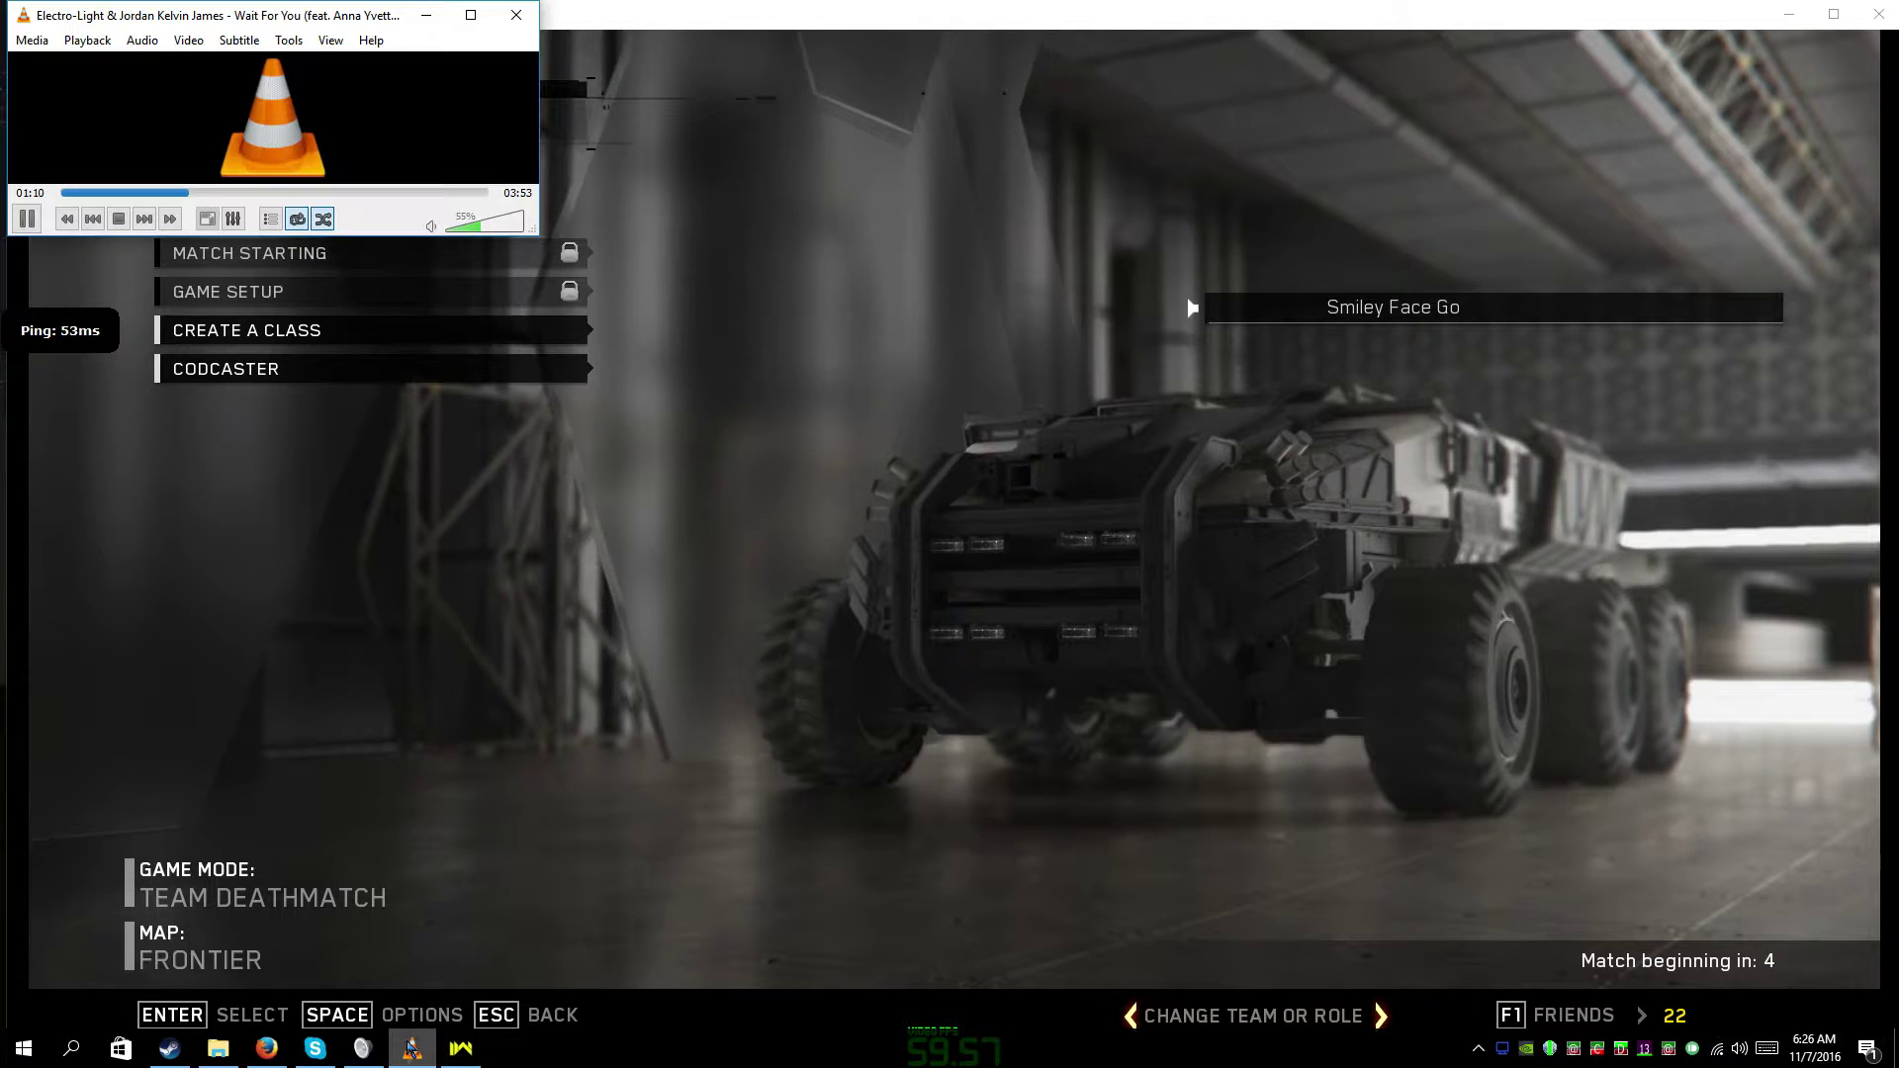
click(146, 42)
mouse_move(227, 86)
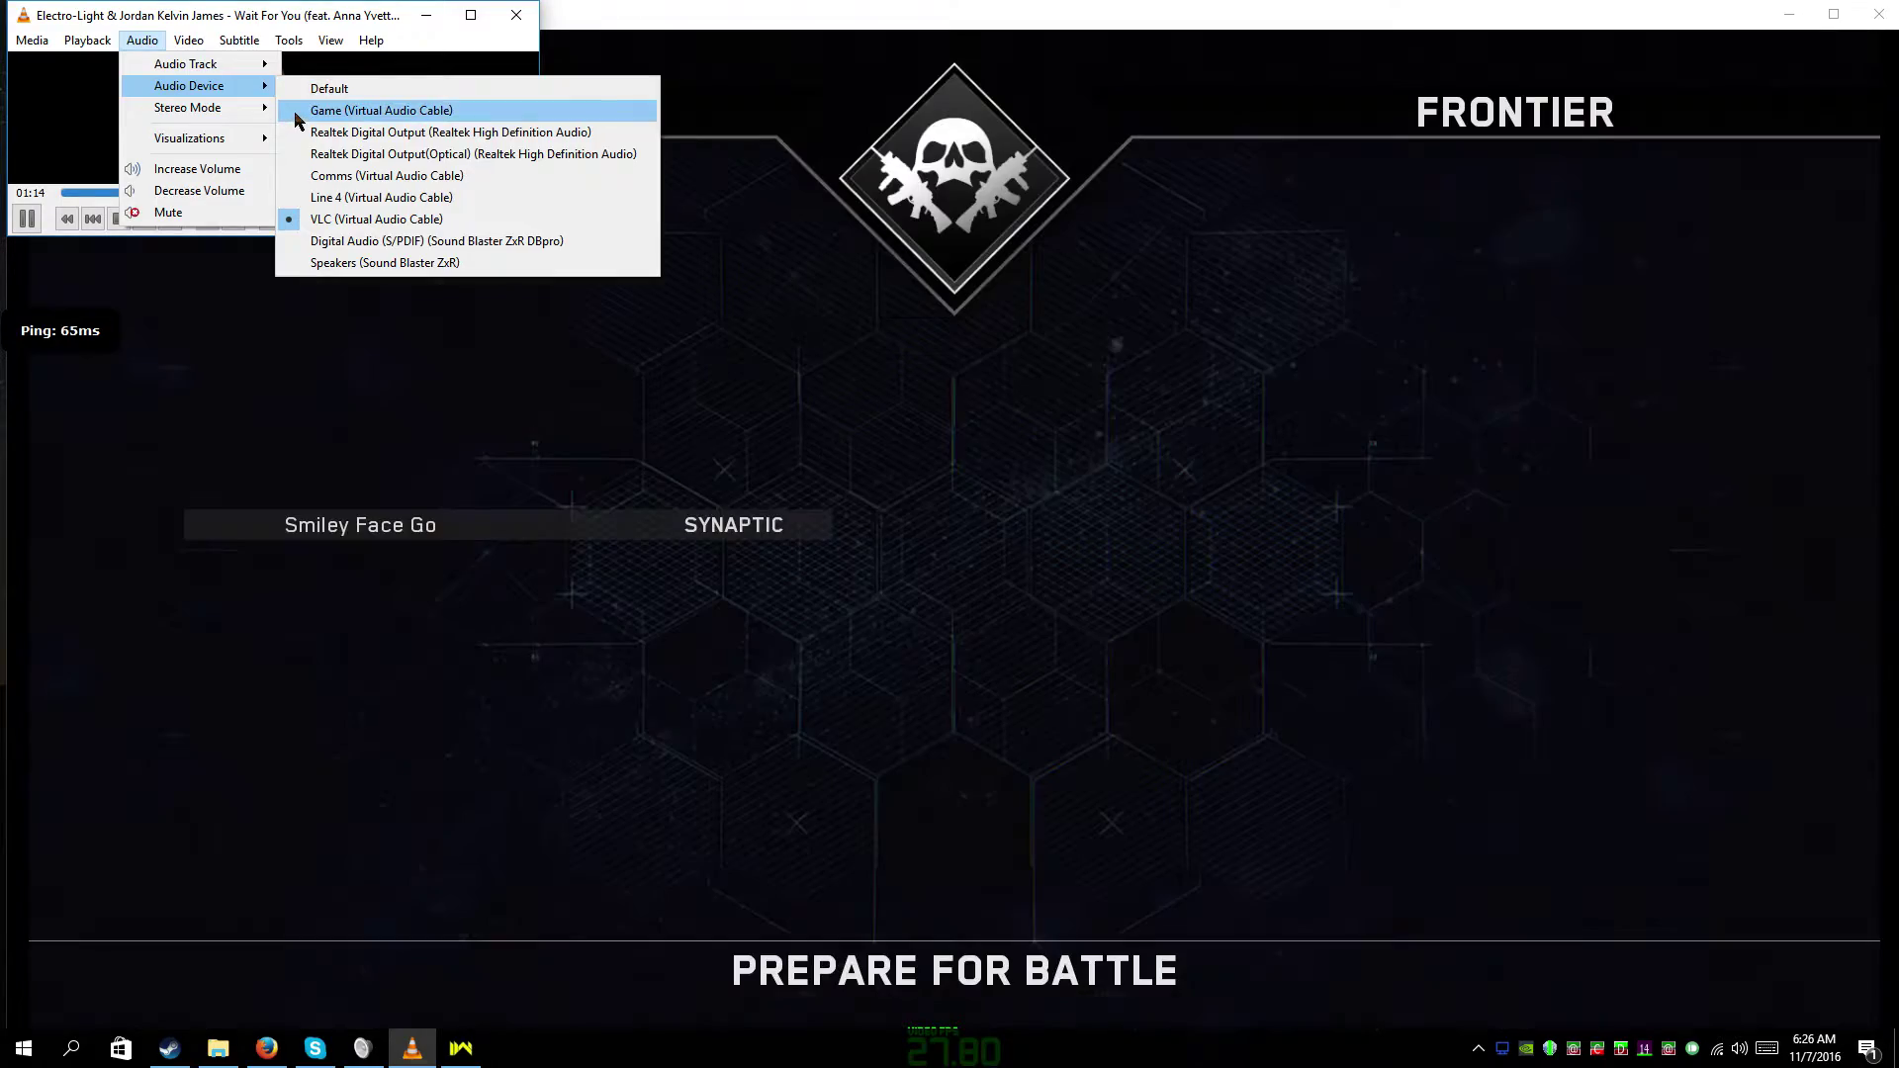
click(296, 113)
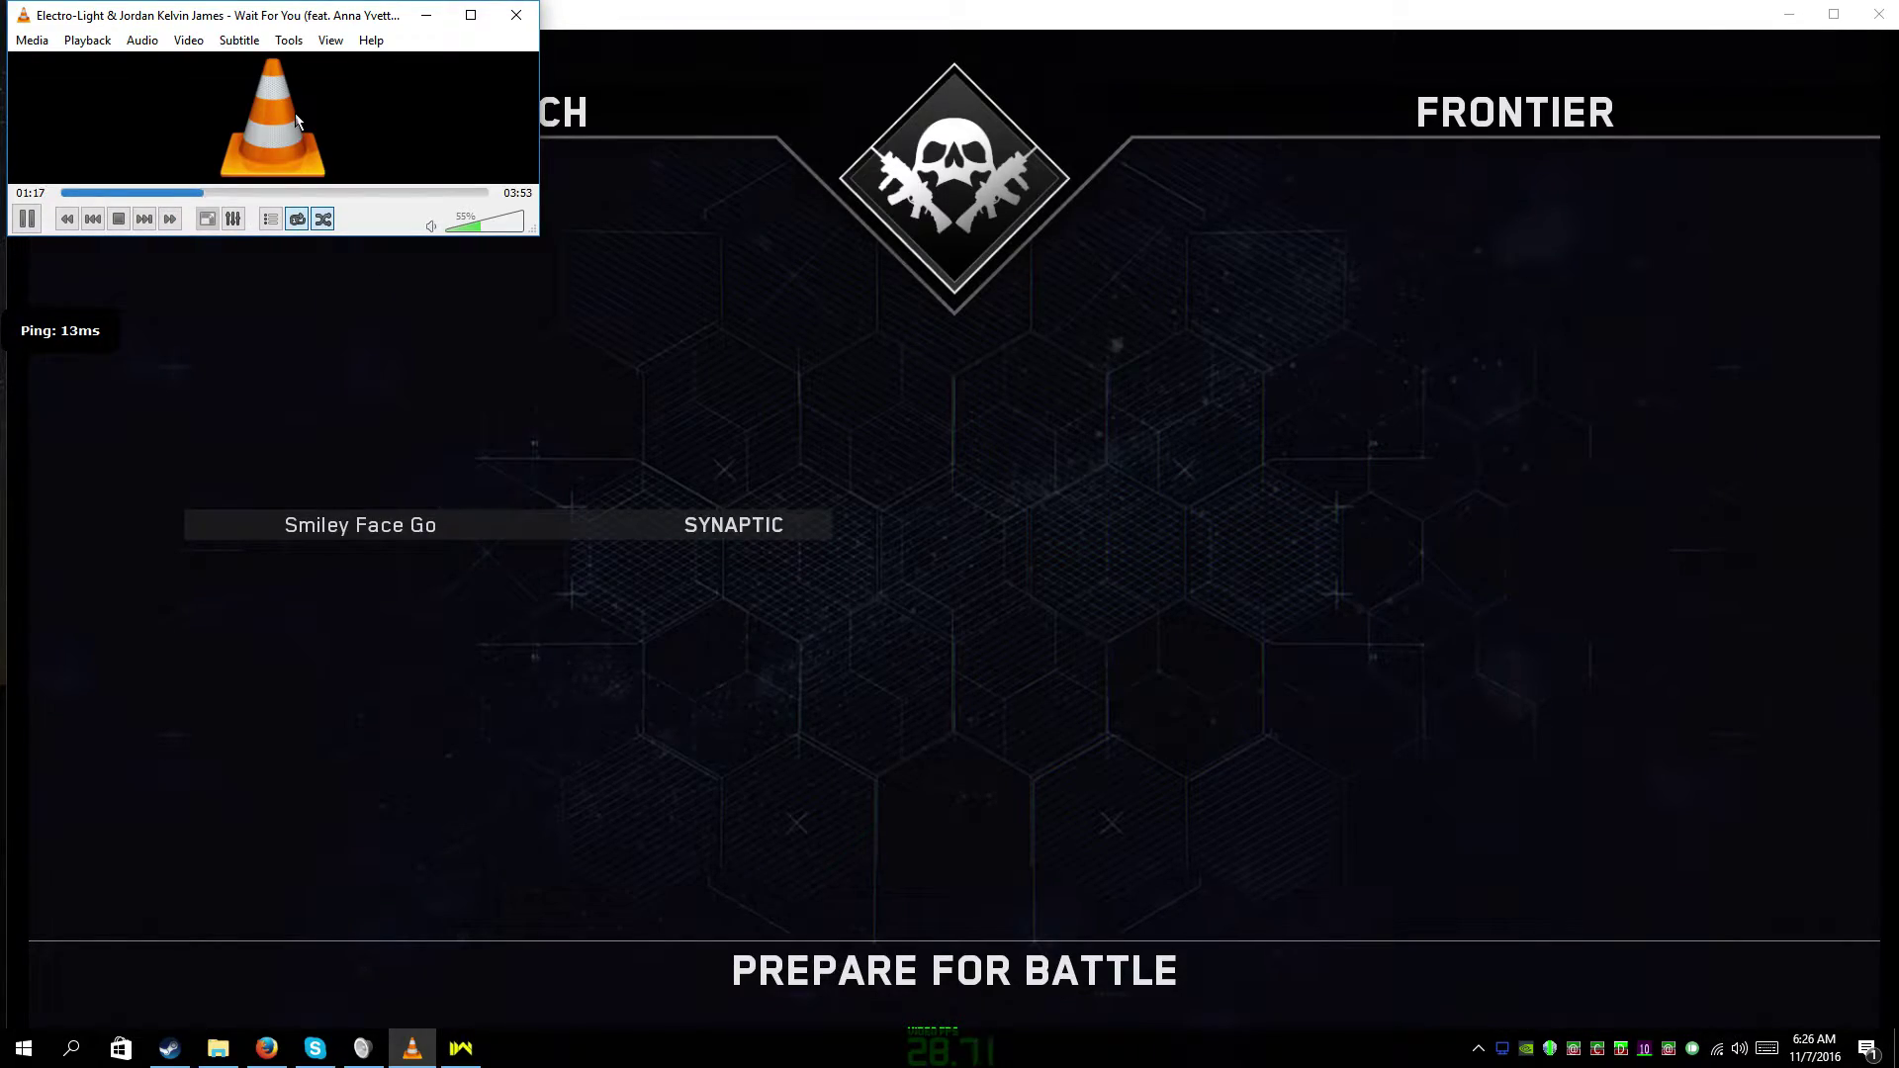
- Switch VLC's audio device back to VLC (Virtual Audio Cable)
click(141, 38)
mouse_move(227, 86)
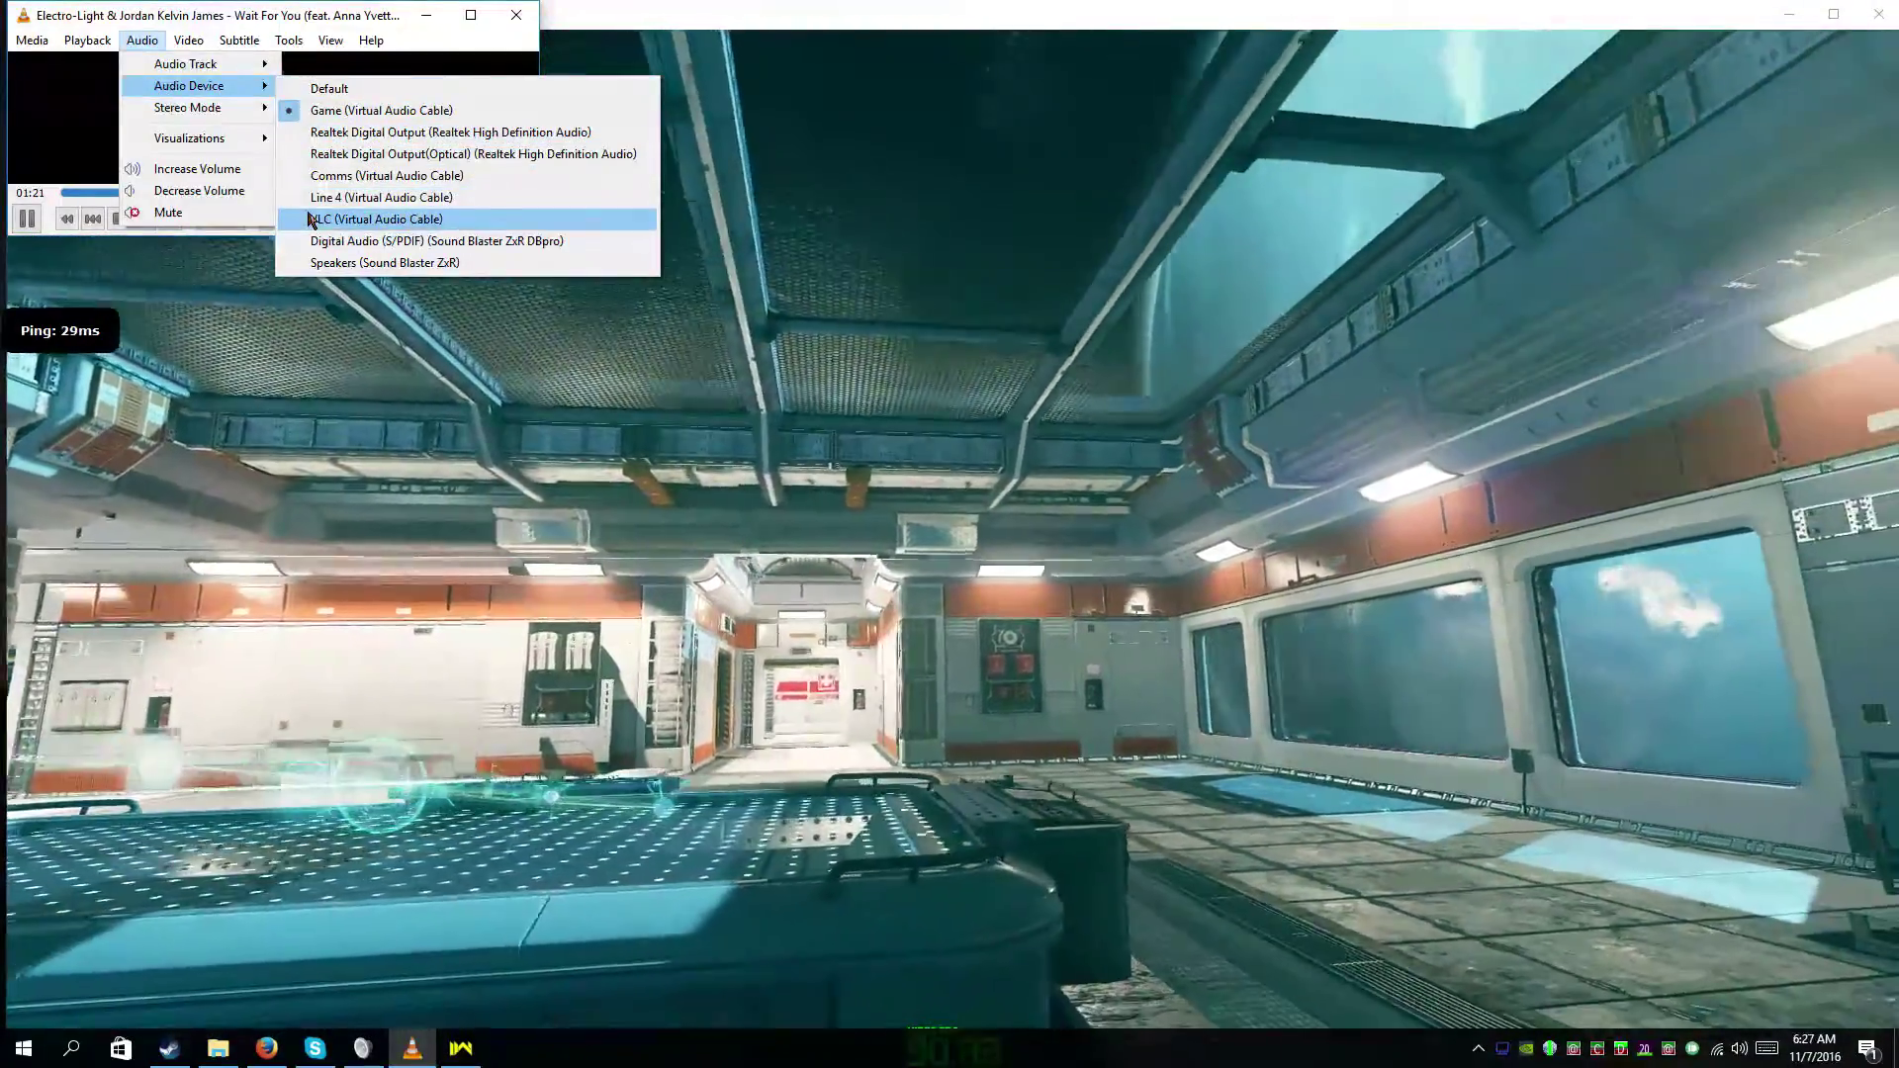
click(311, 220)
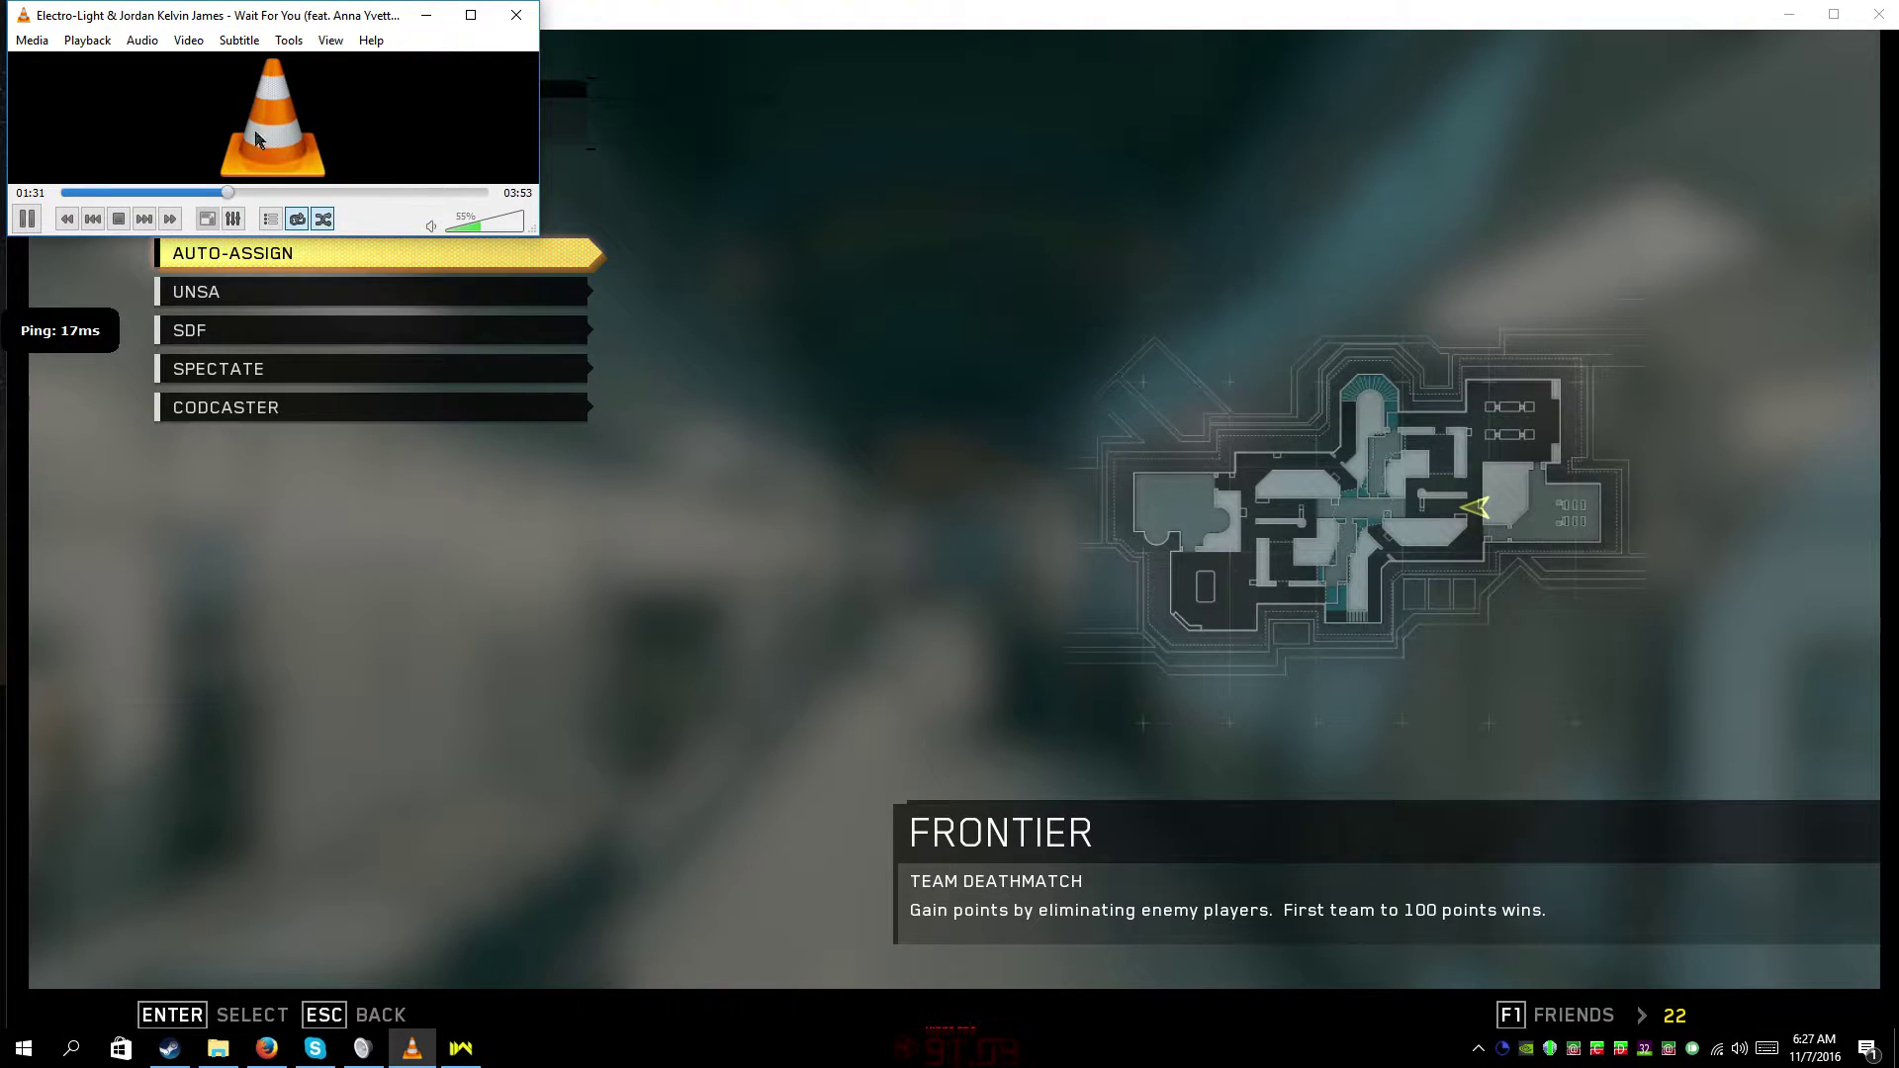
- Route VLC's song output to the Game (Virtual Audio Cable) device
click(141, 40)
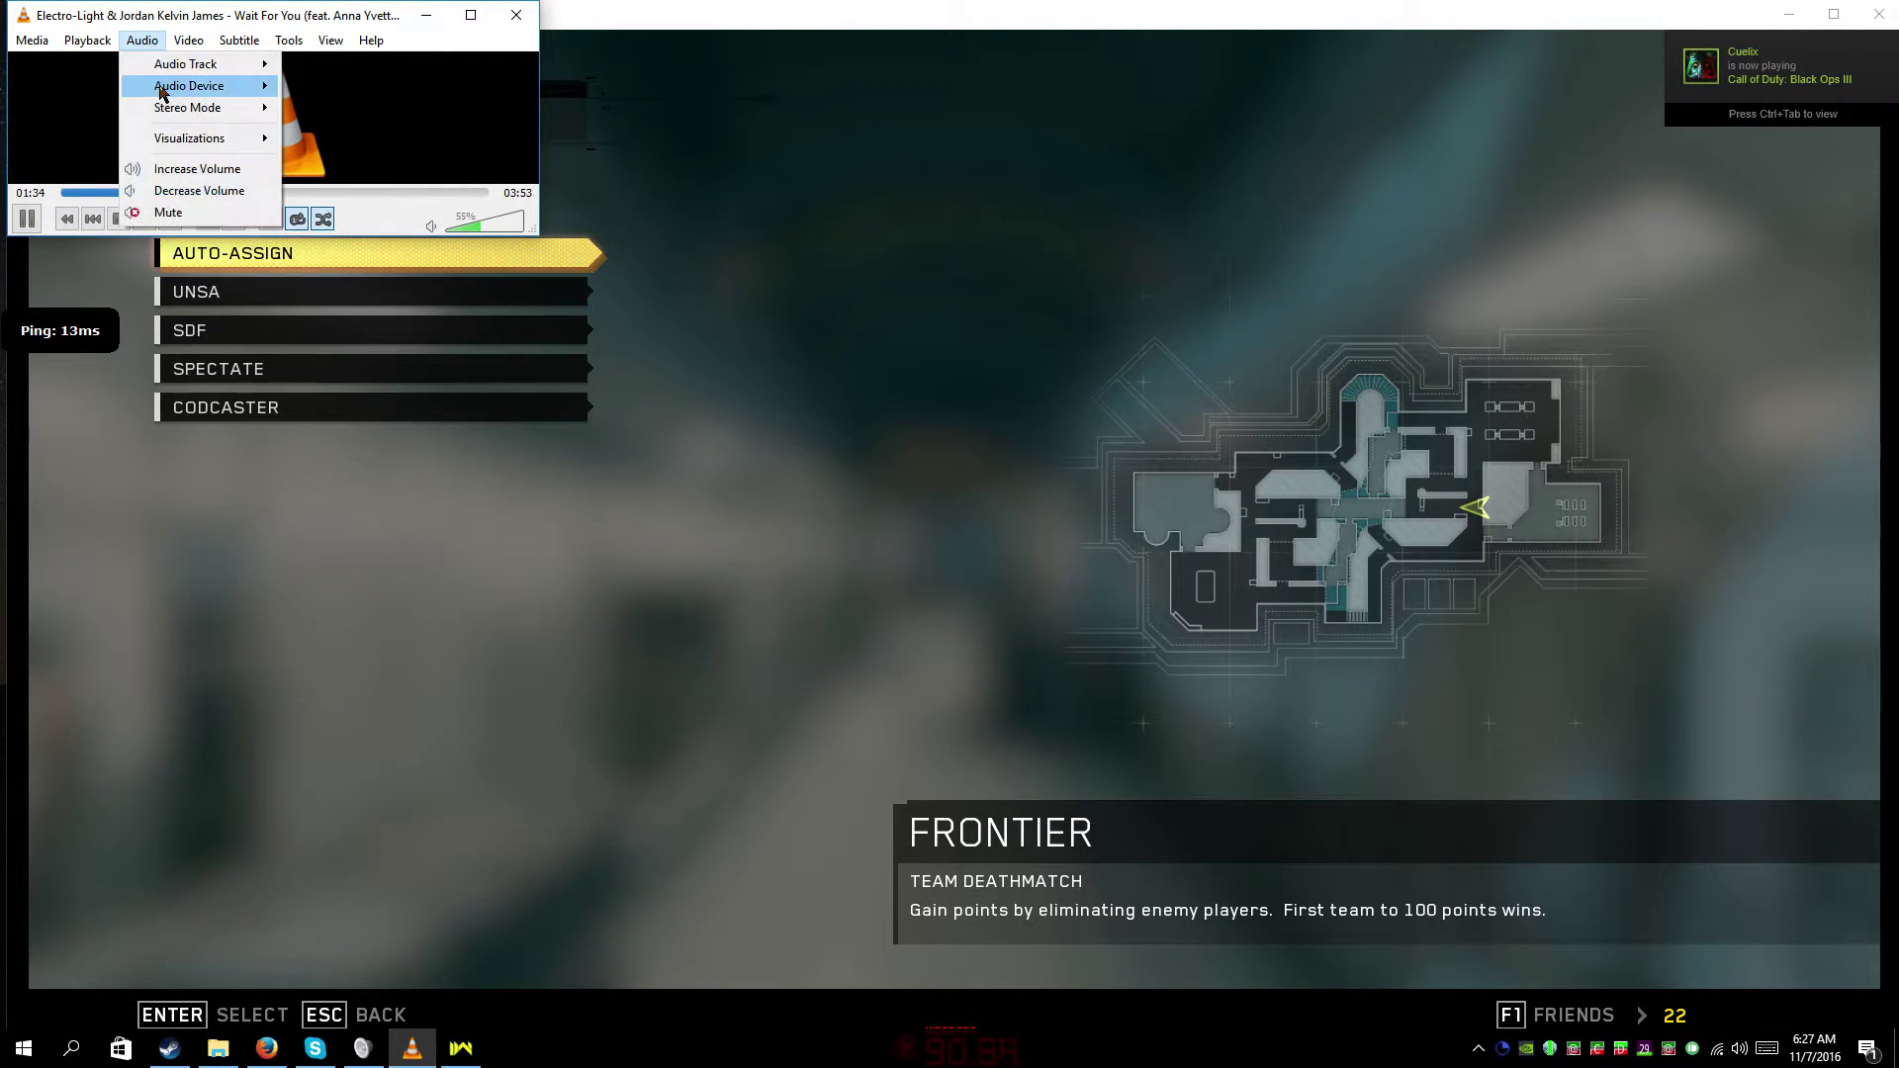
click(141, 39)
click(87, 40)
mouse_move(141, 46)
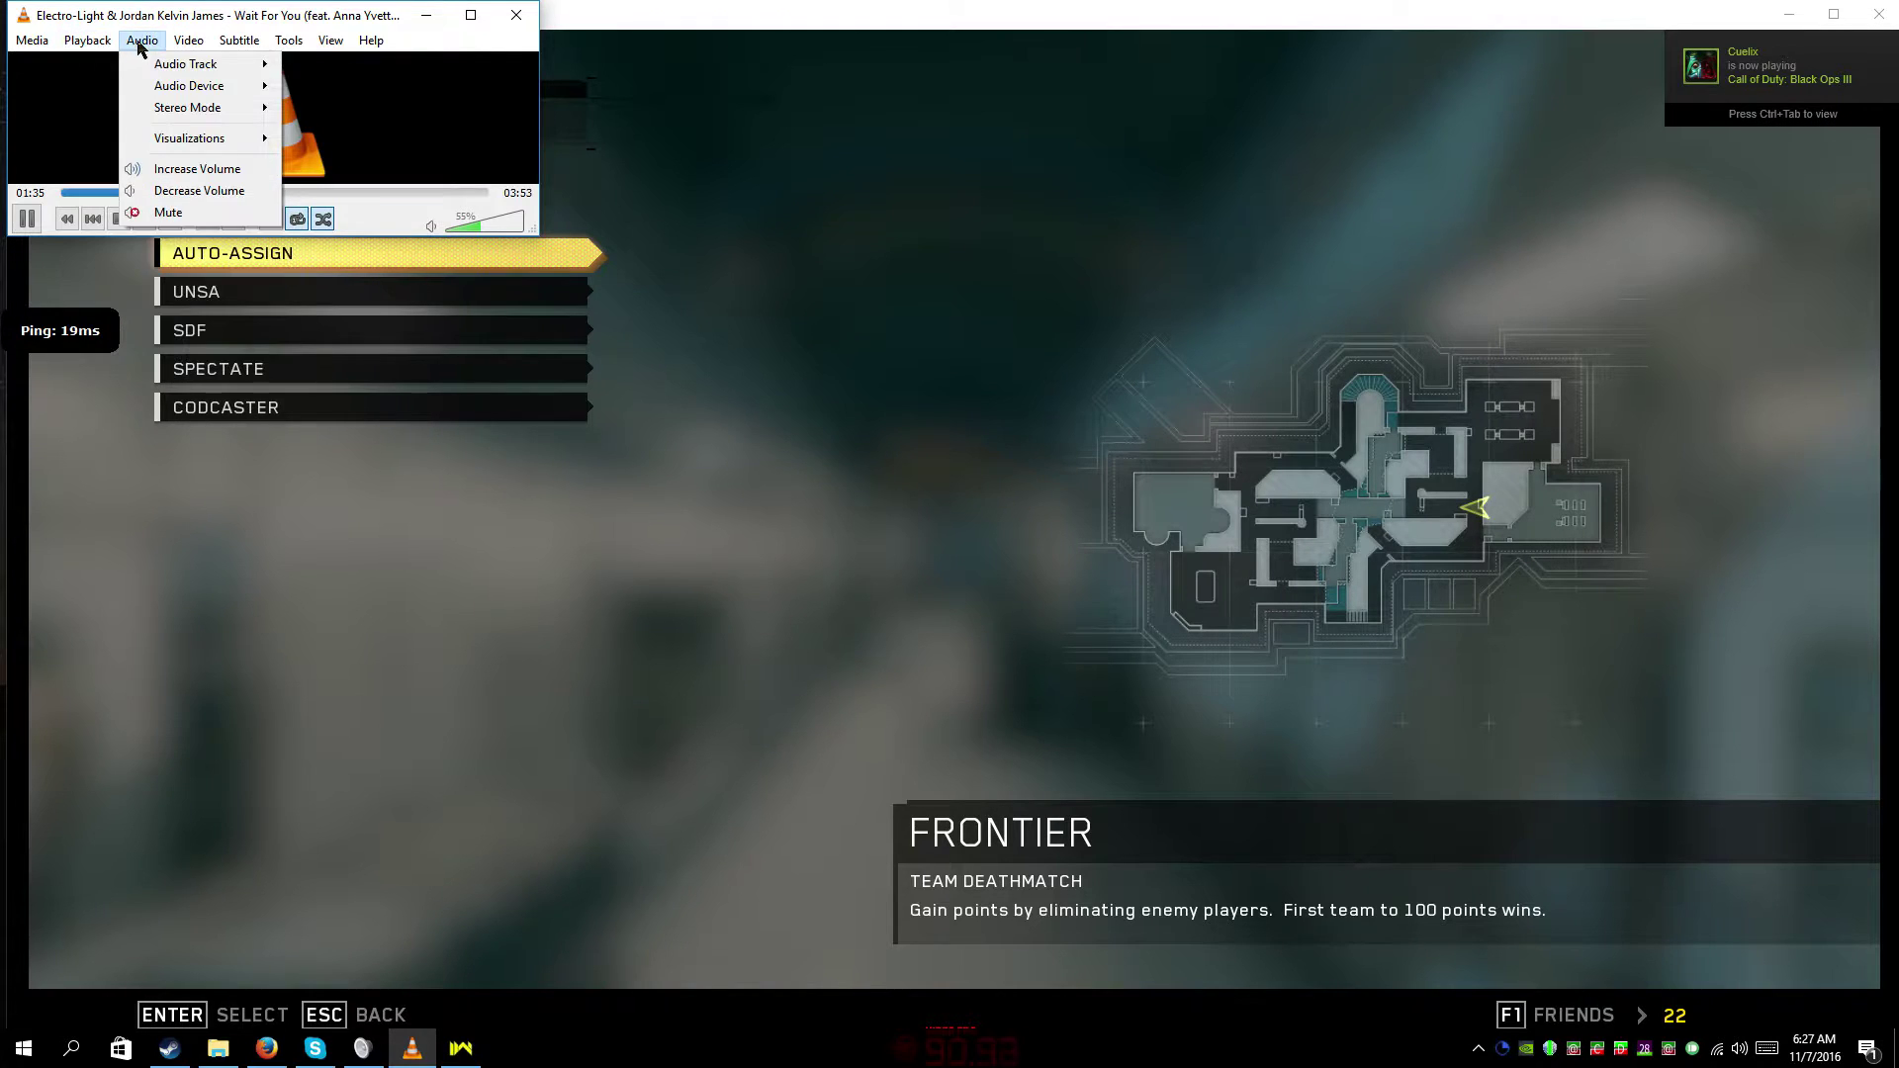
mouse_move(188, 86)
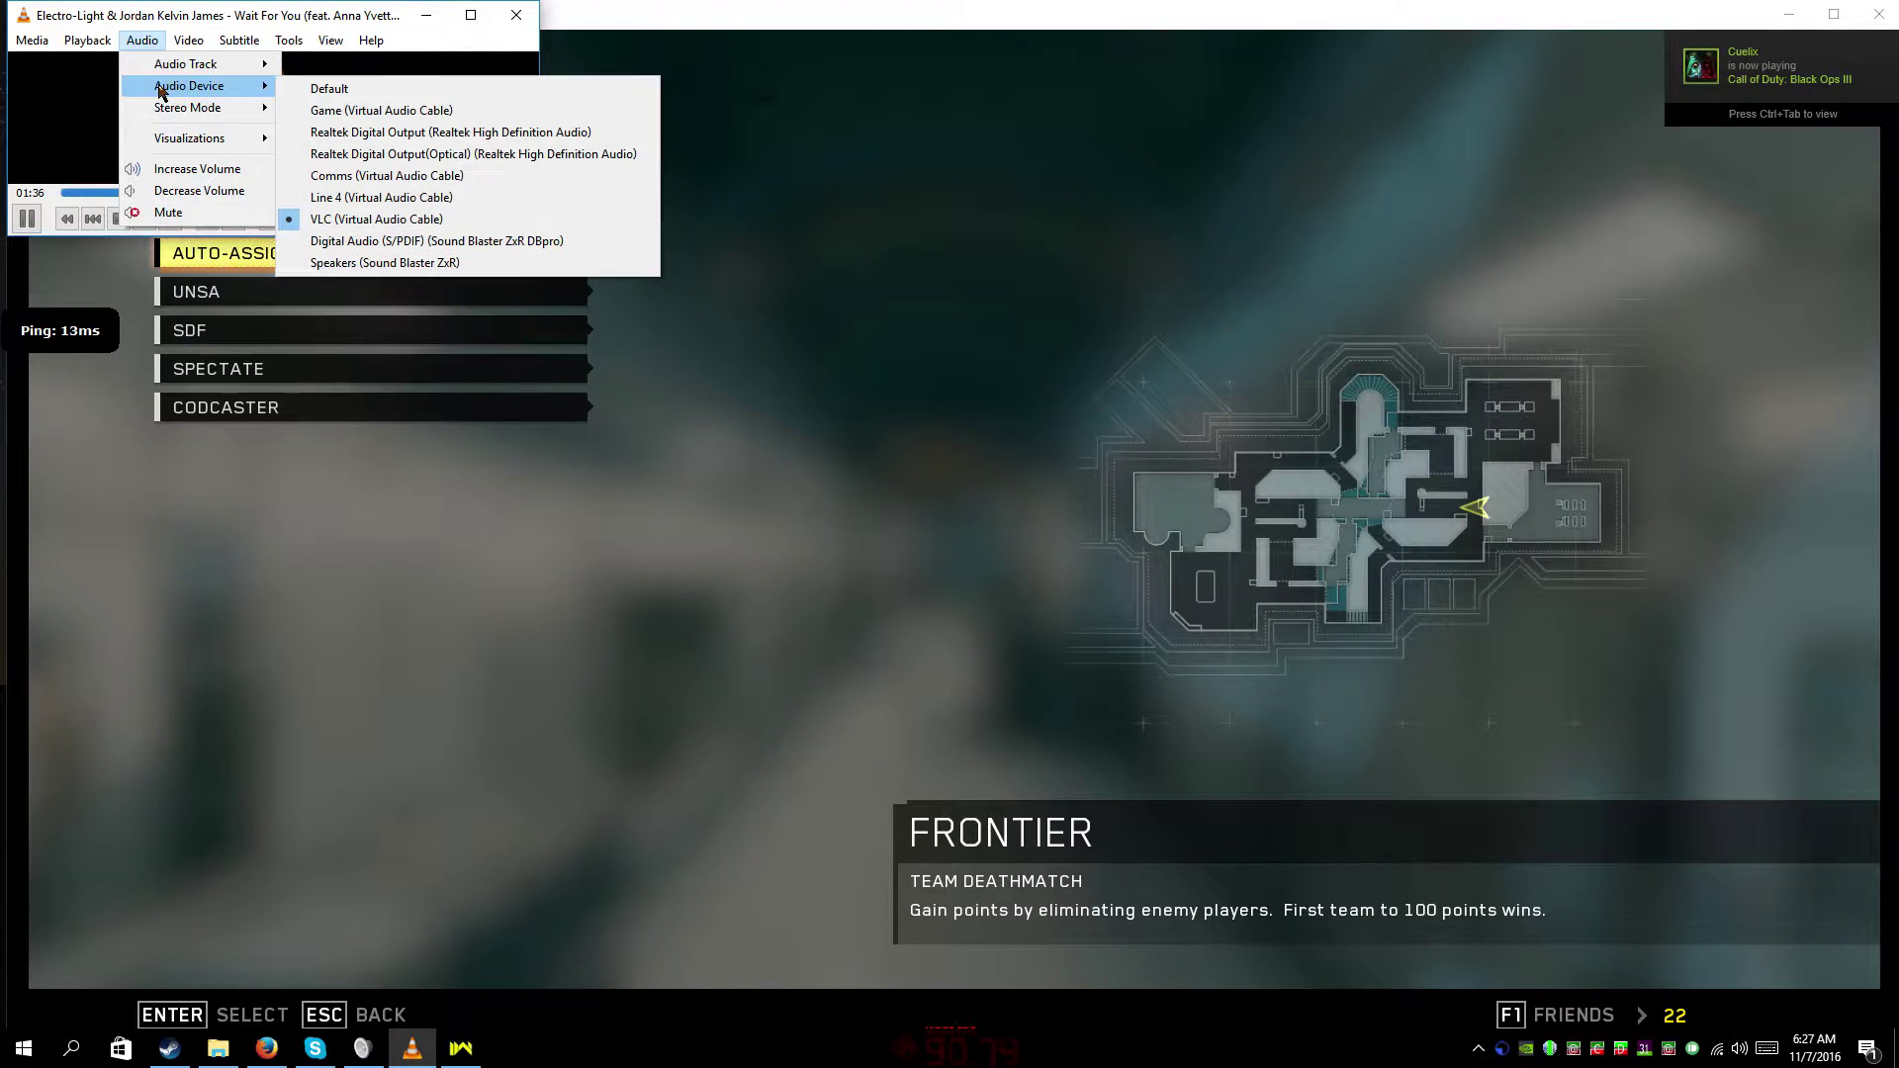
click(340, 109)
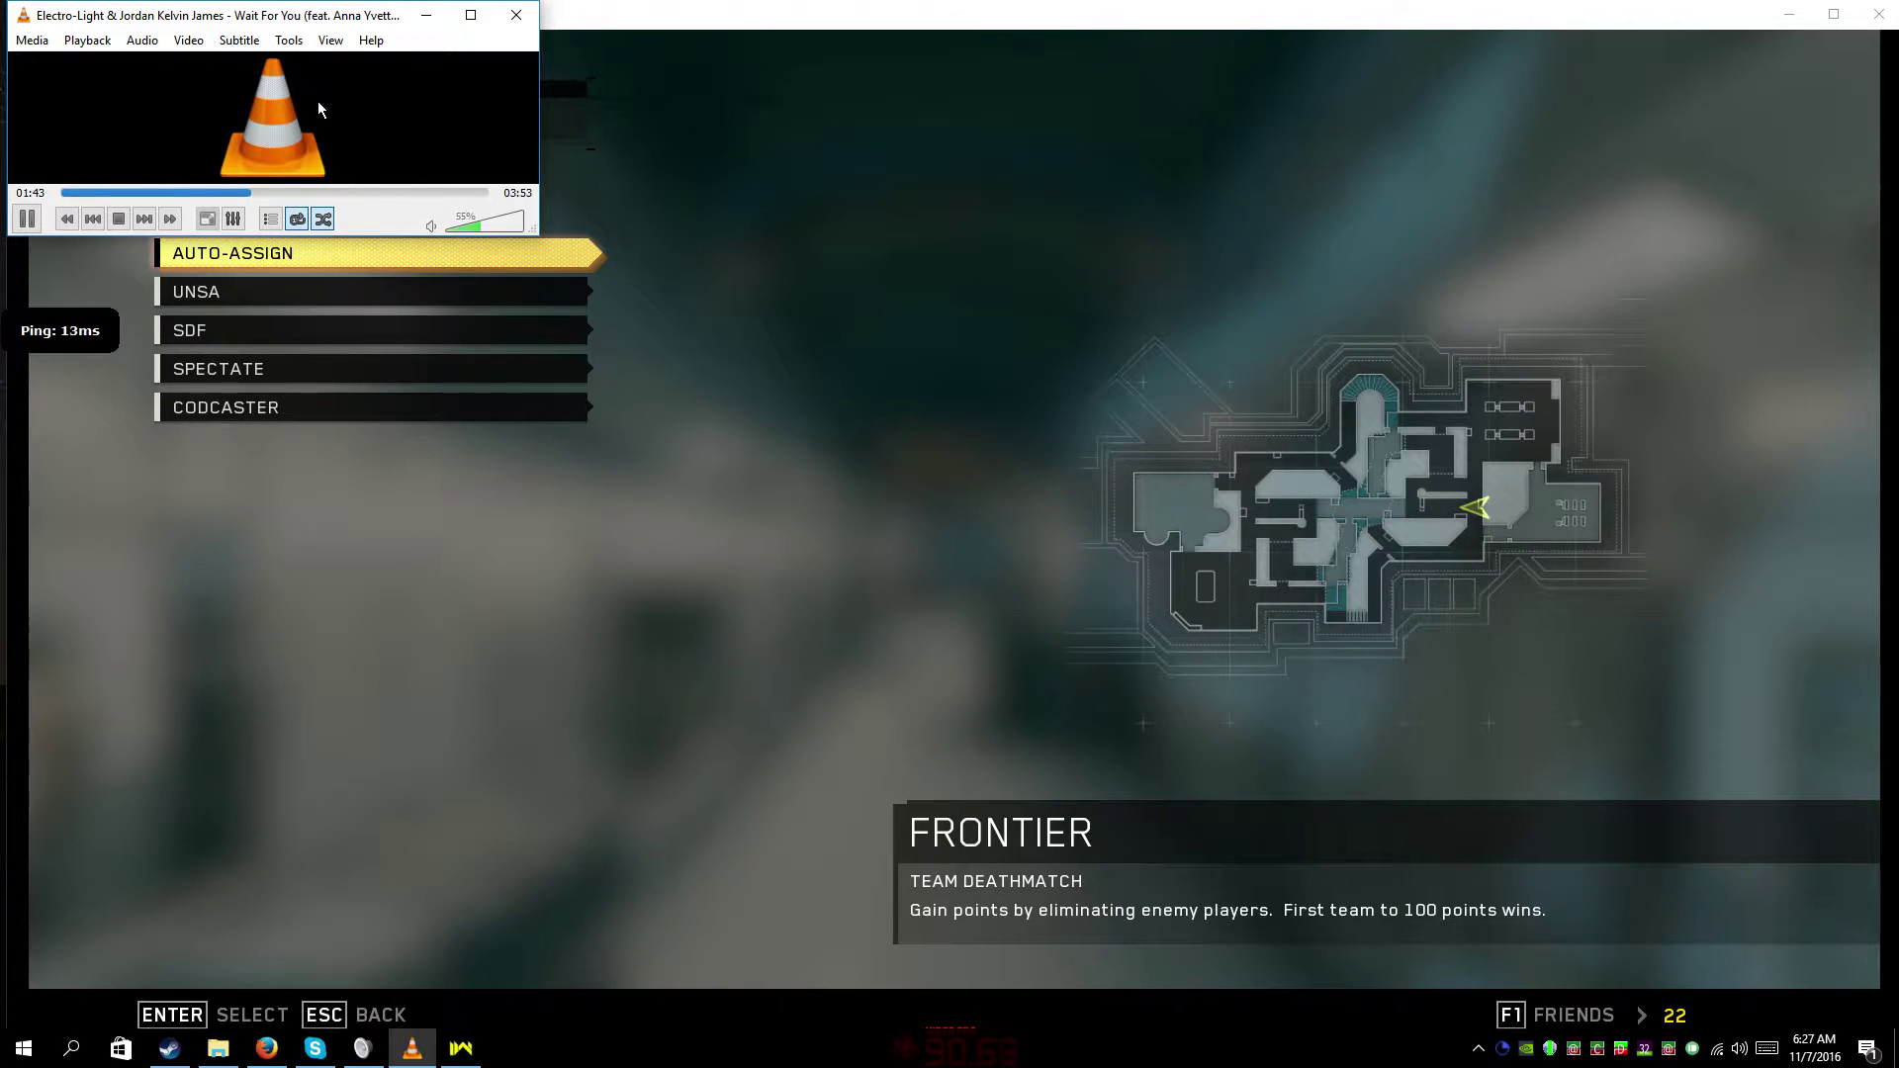
- Route the song back to VLC (Virtual Audio Cable) and bring the game to the front
click(143, 42)
mouse_move(155, 89)
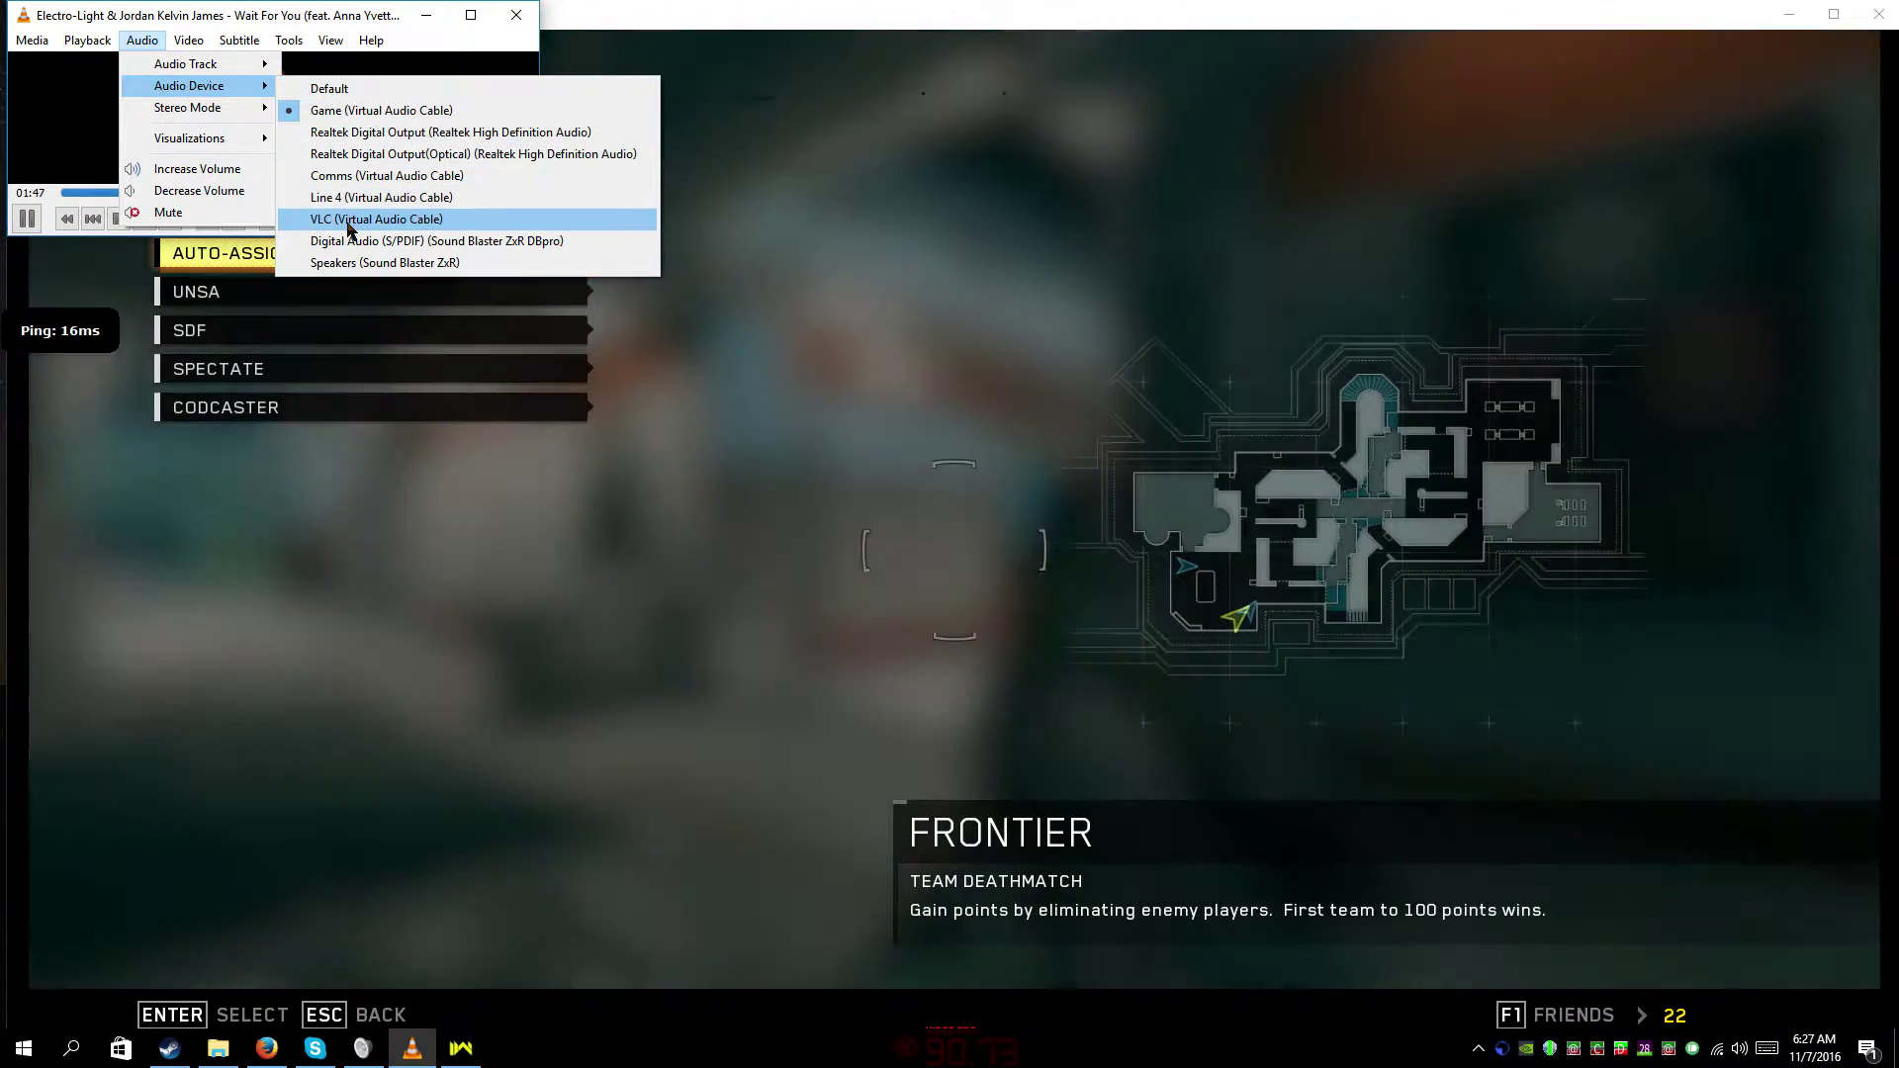
click(366, 218)
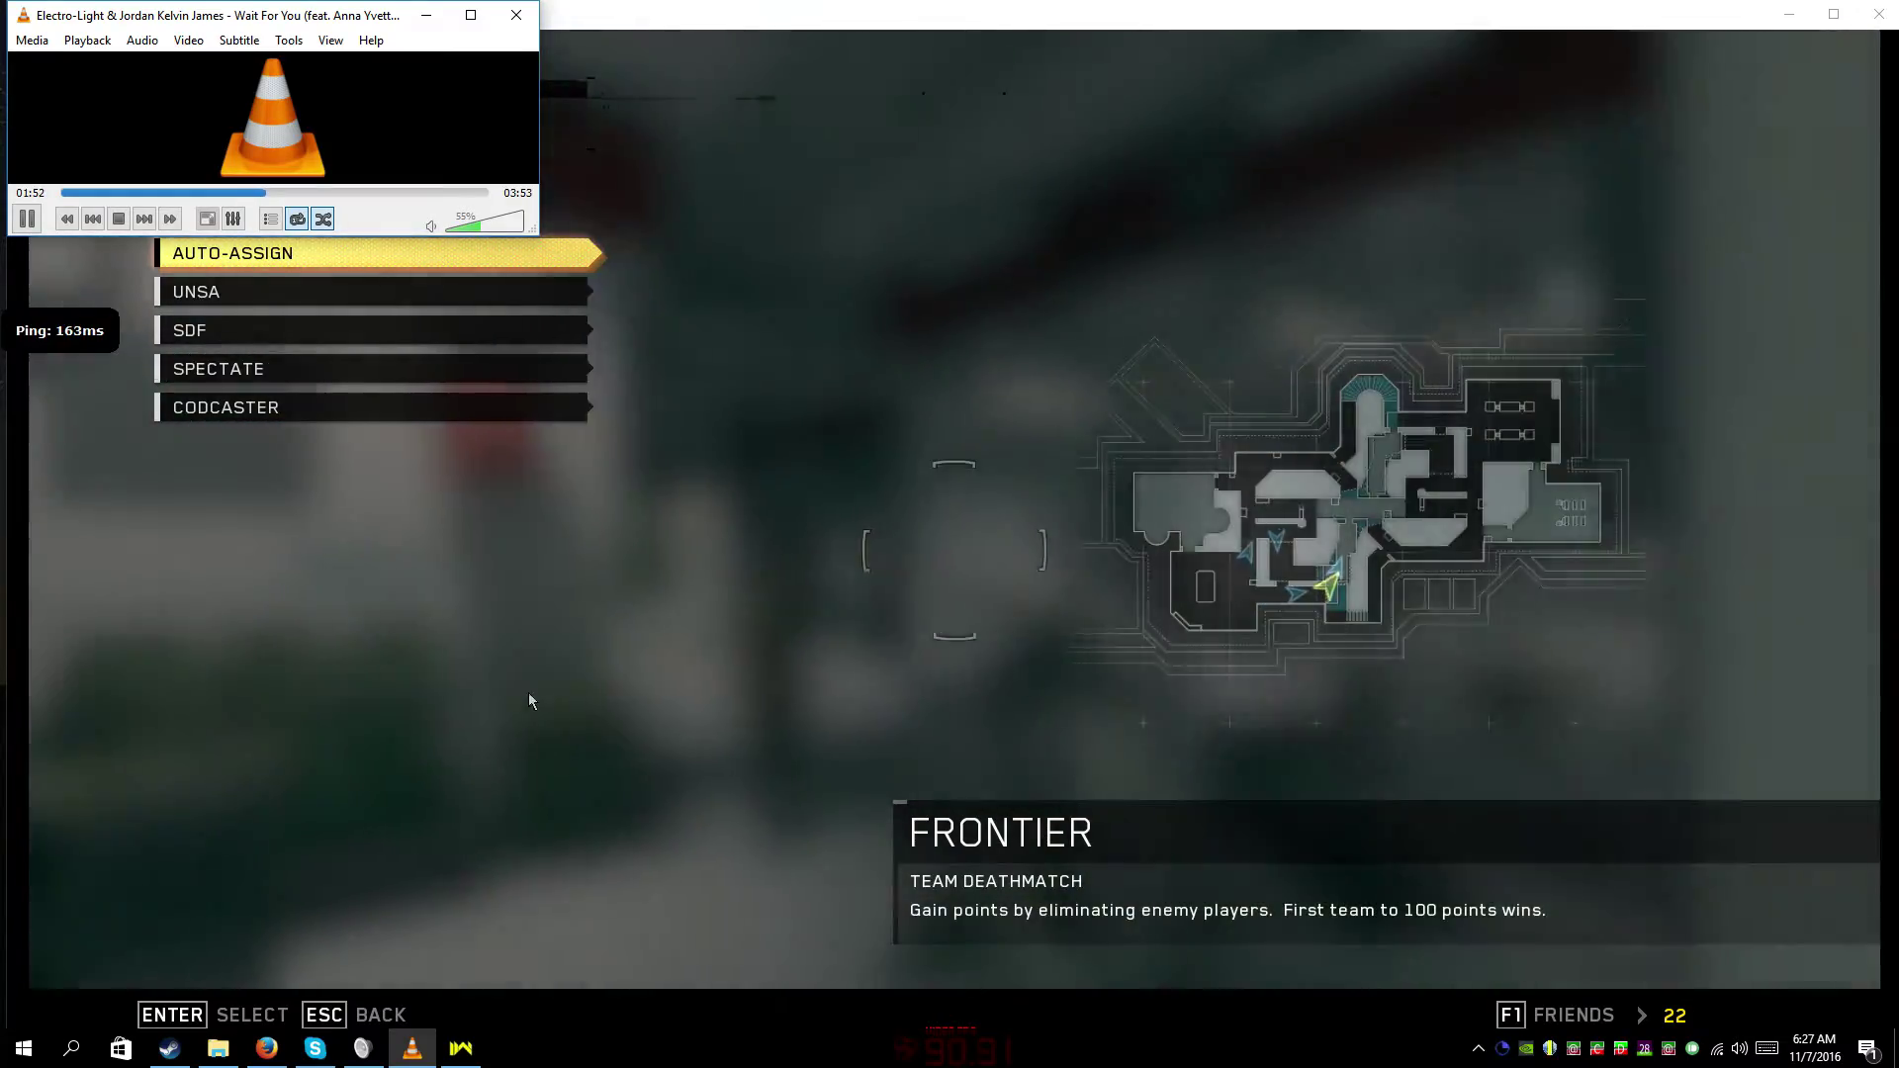
click(527, 690)
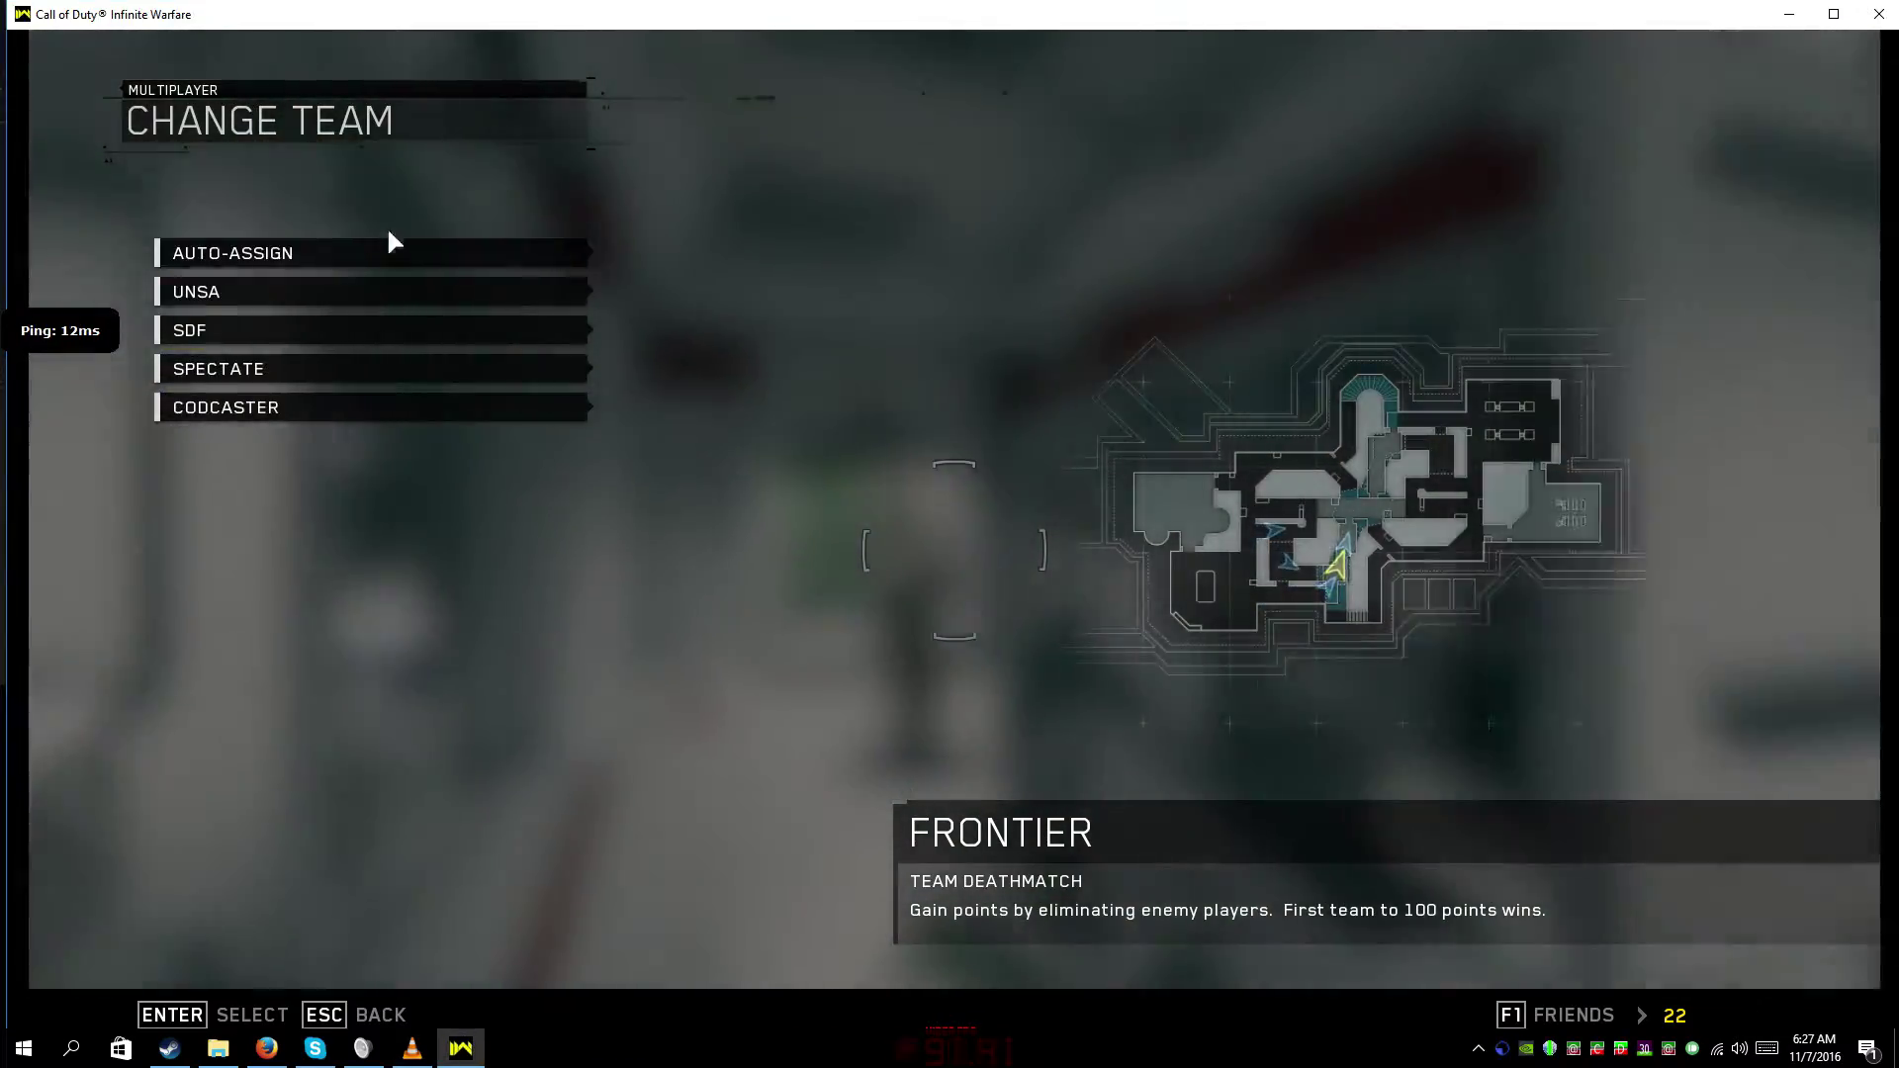
- Auto-assign a team, spawn with Loadout 1 and shoot enemies with the pistol
click(386, 253)
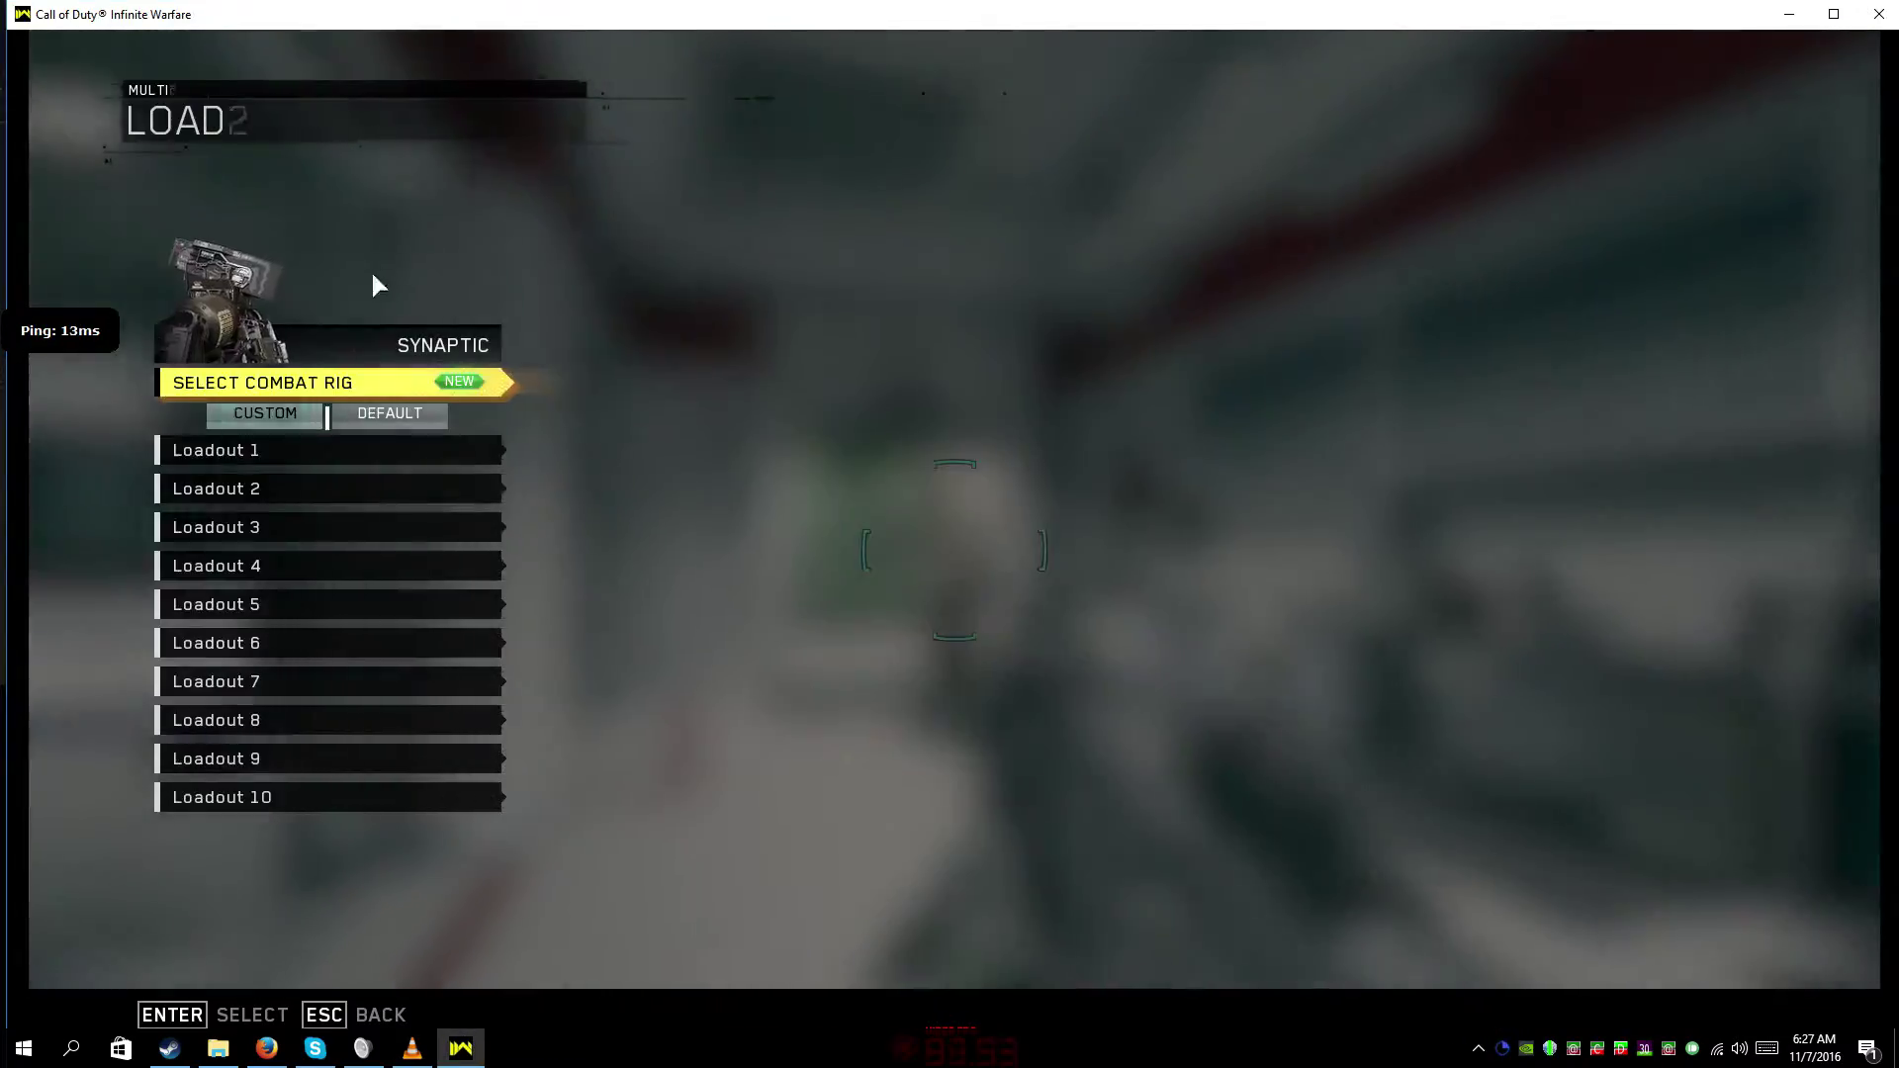
click(316, 452)
key(1)
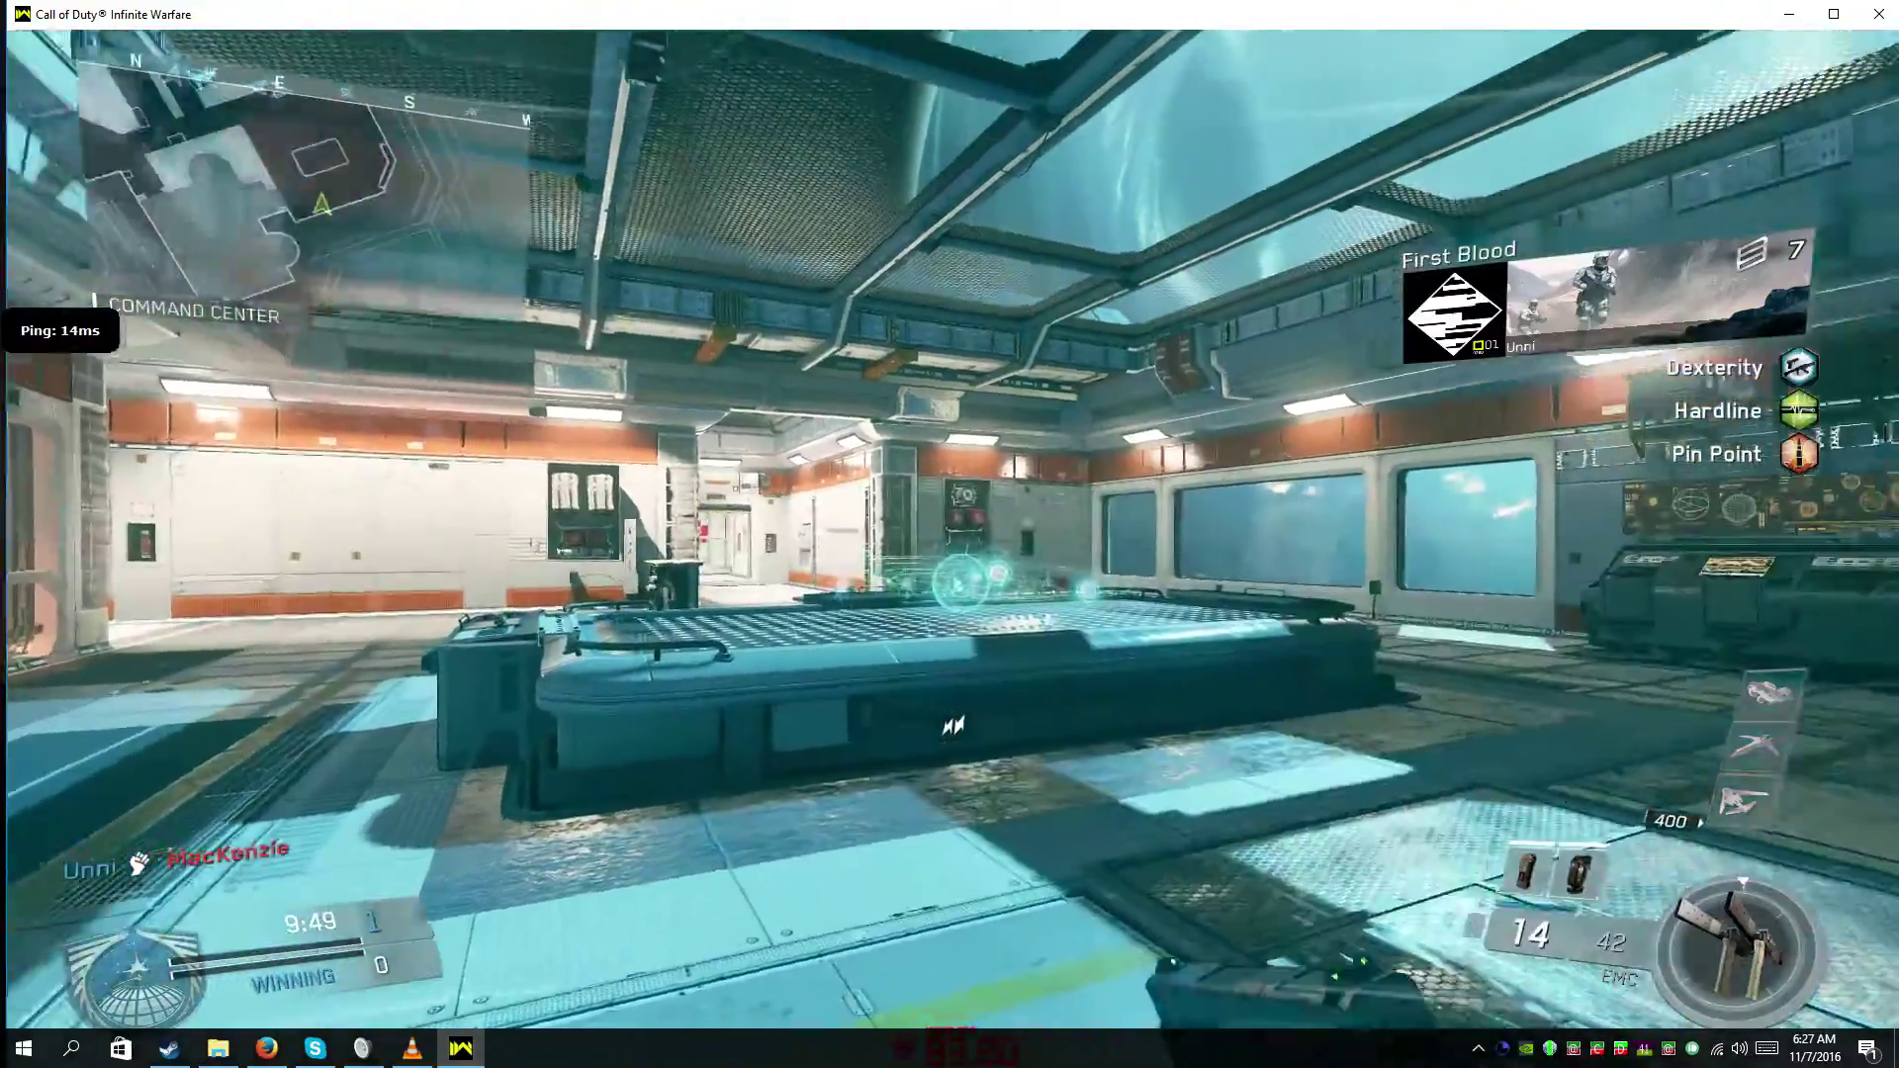
click(954, 549)
click(954, 549)
click(953, 549)
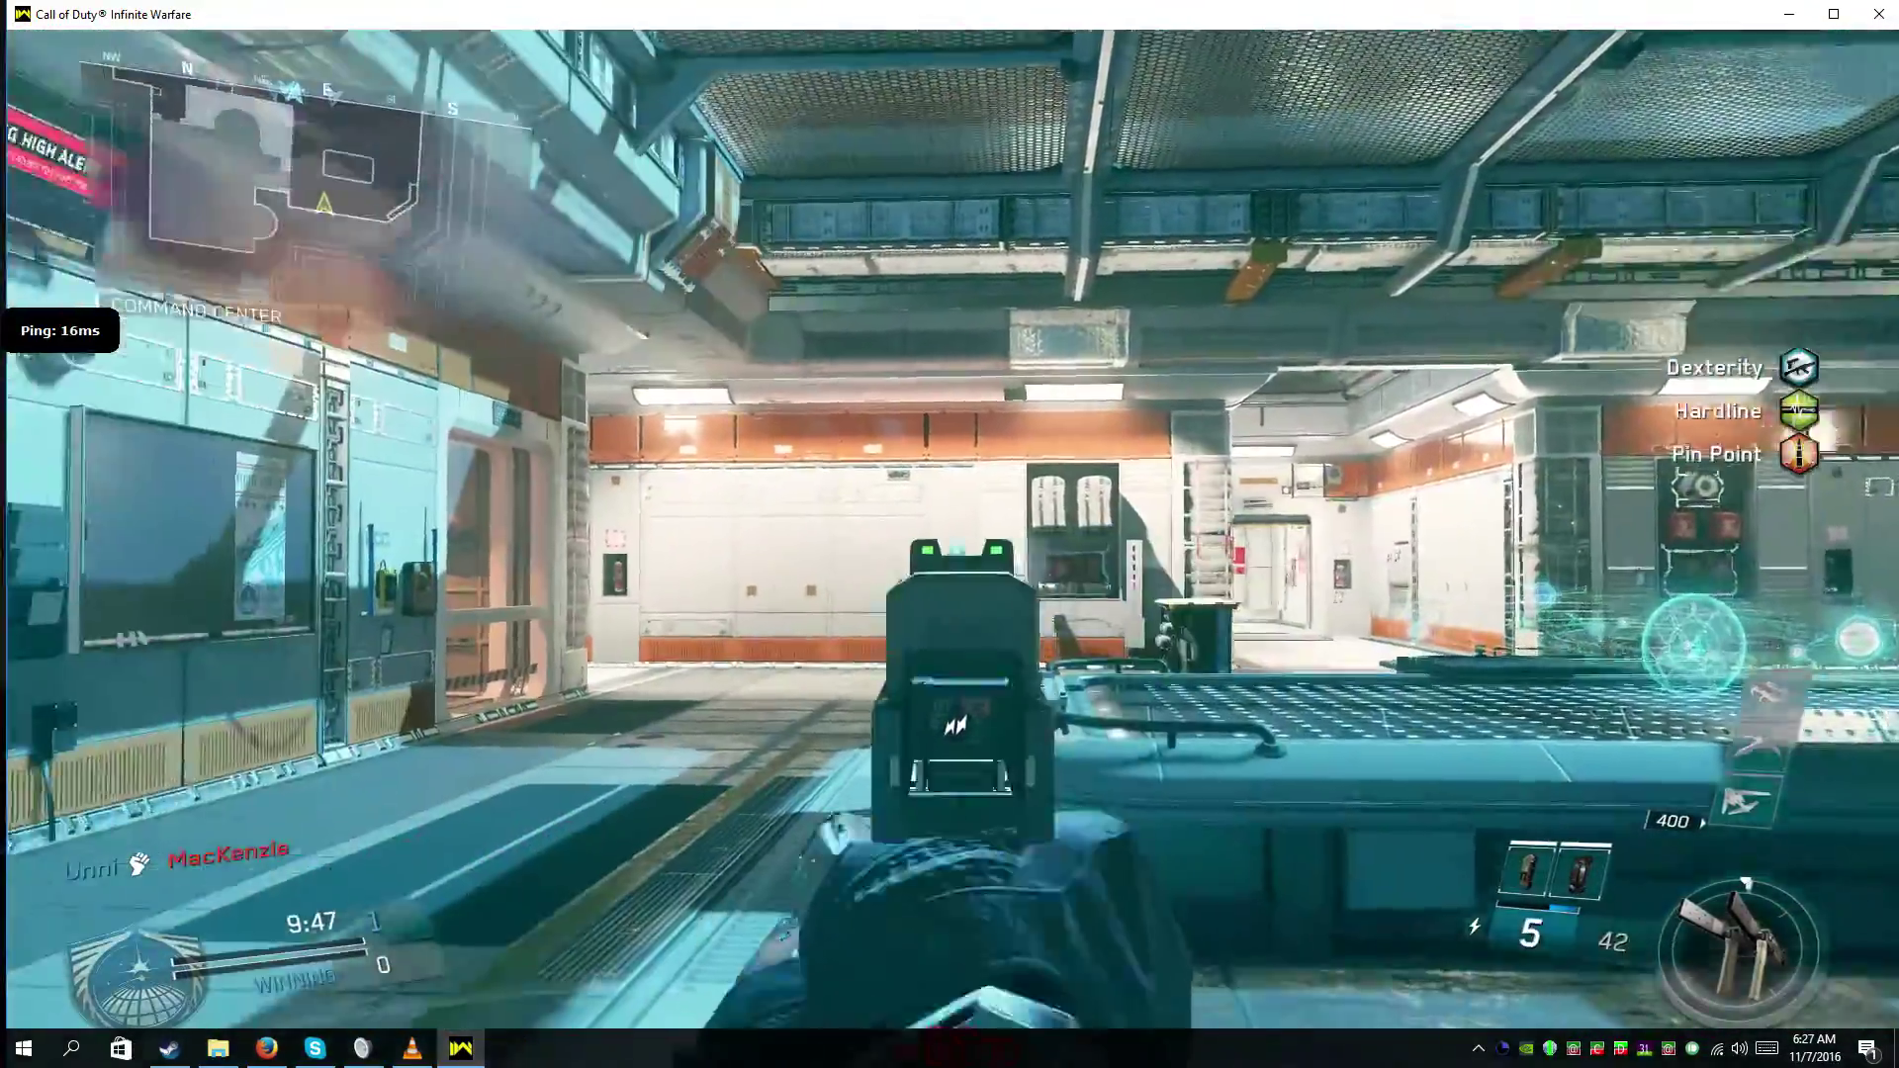
click(953, 549)
click(953, 548)
click(954, 549)
click(953, 549)
click(953, 549)
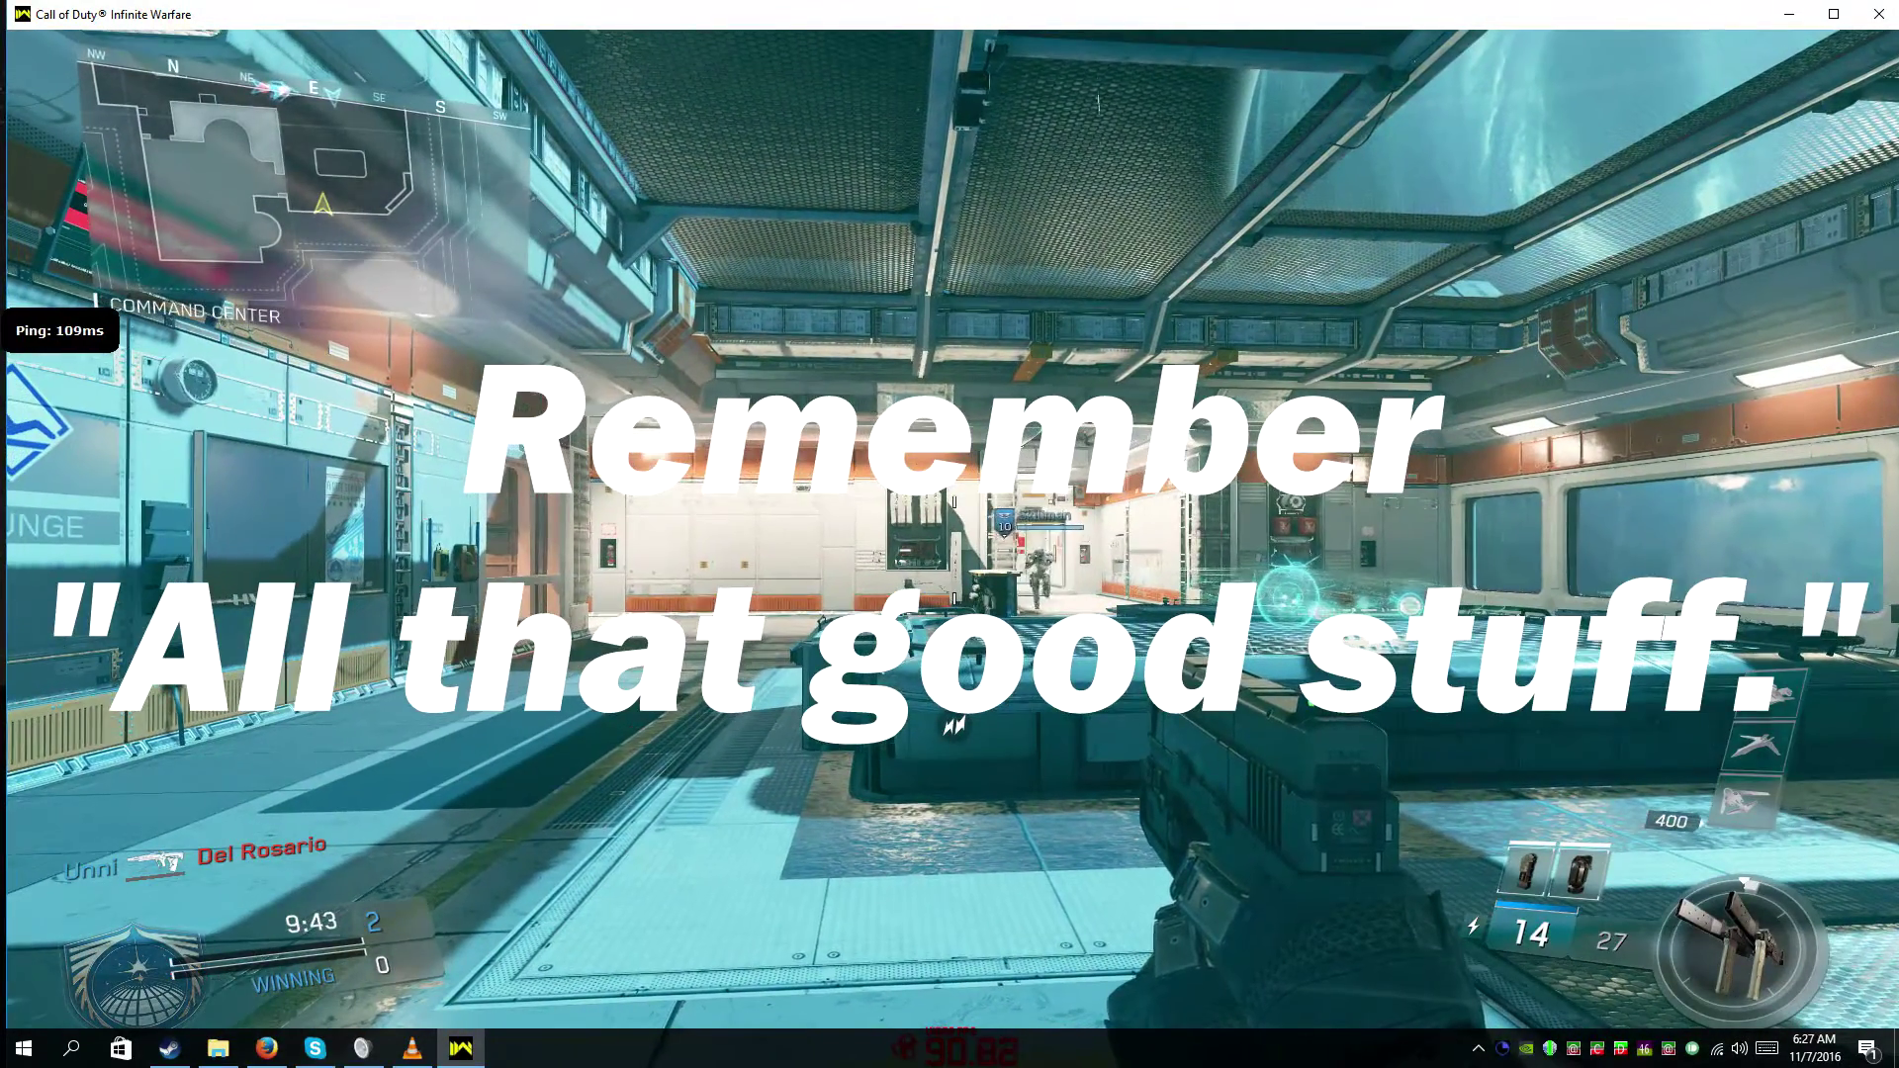
- Leave the game and bring VLC, then Skype, in front of it
key(super)
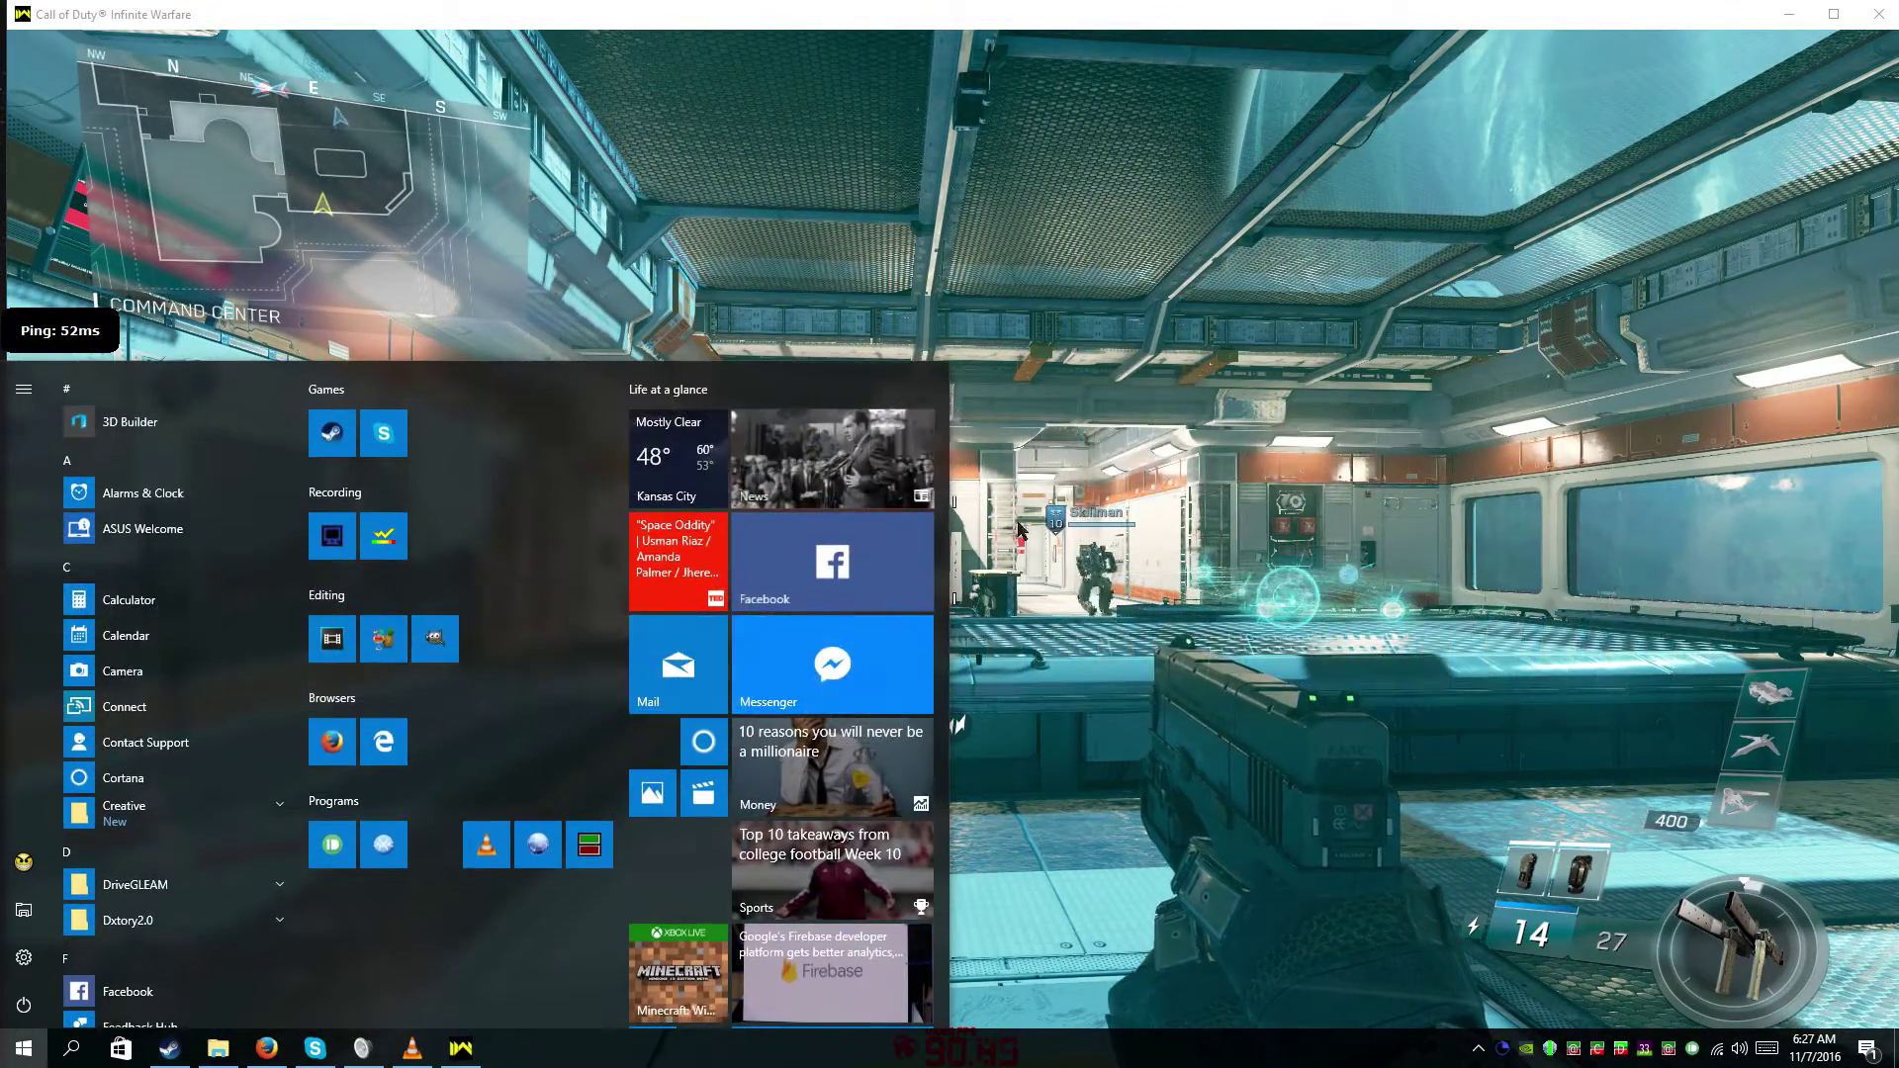
click(412, 1048)
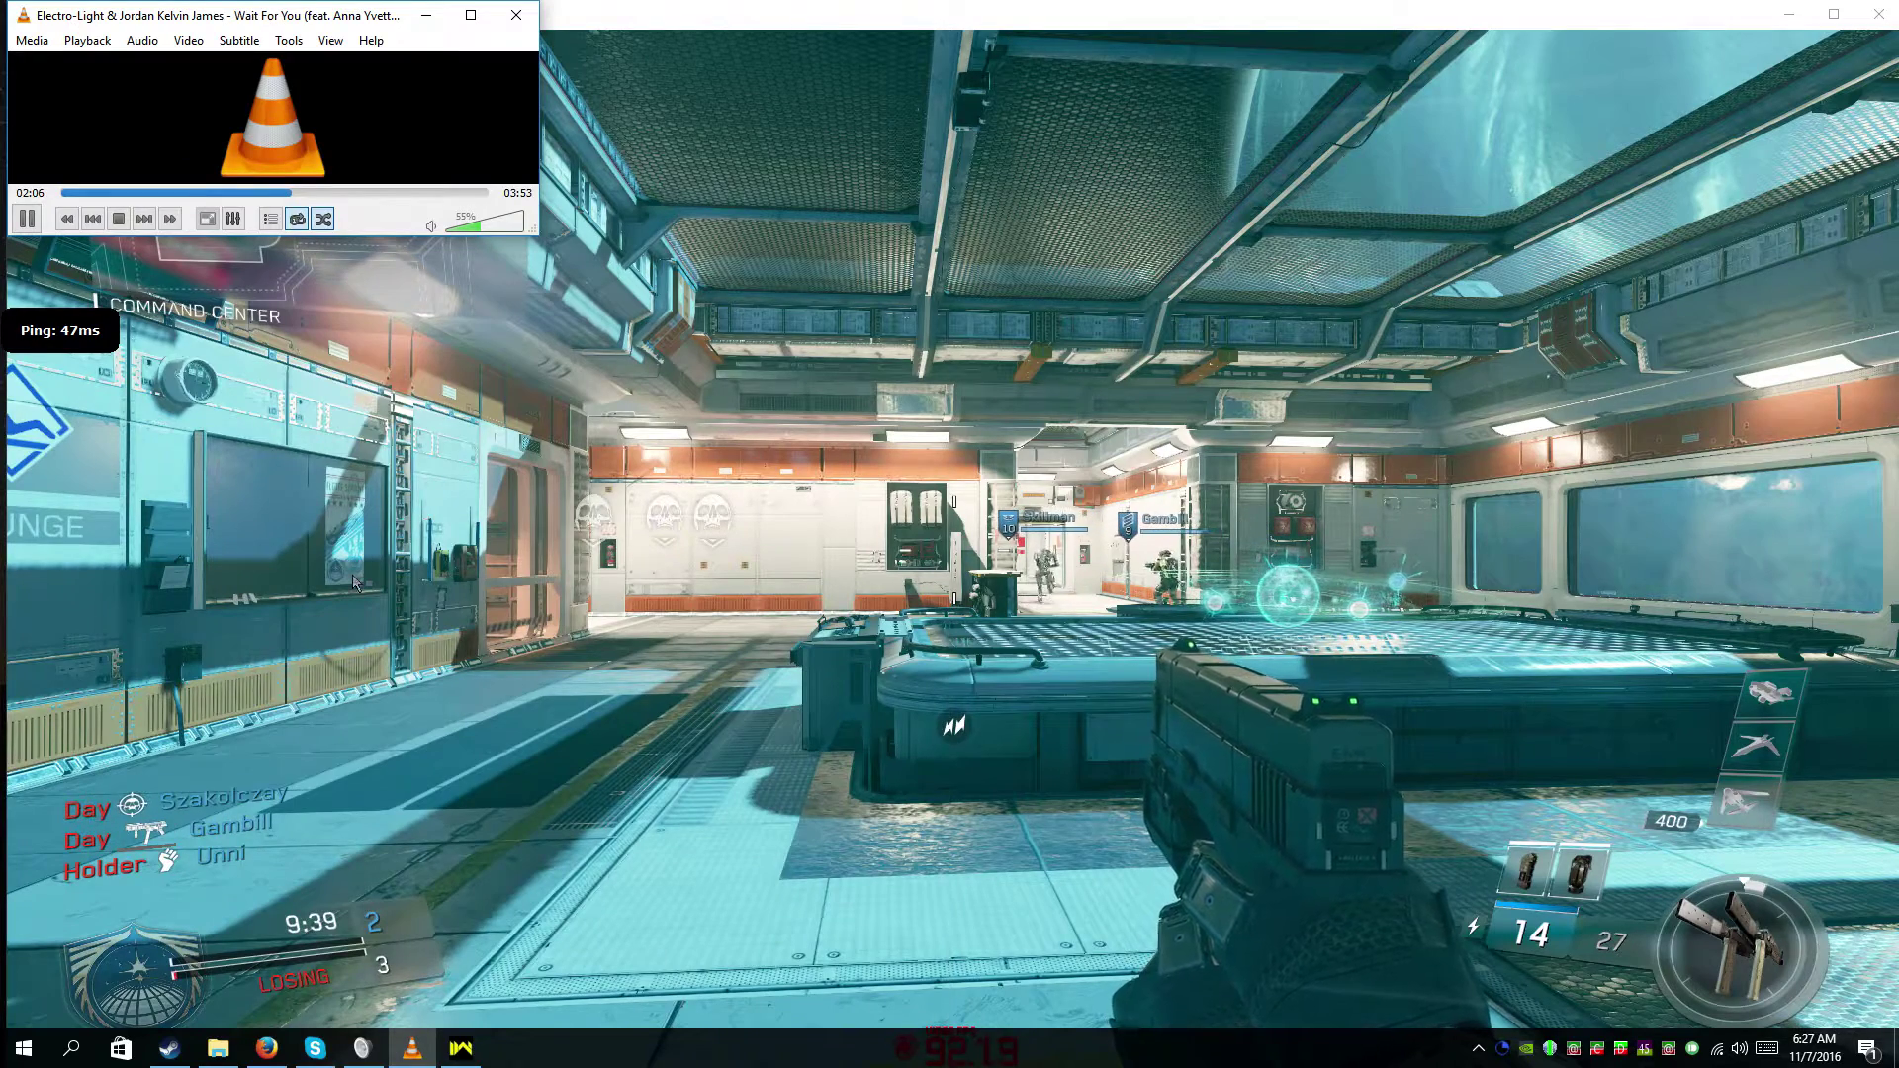
click(316, 1048)
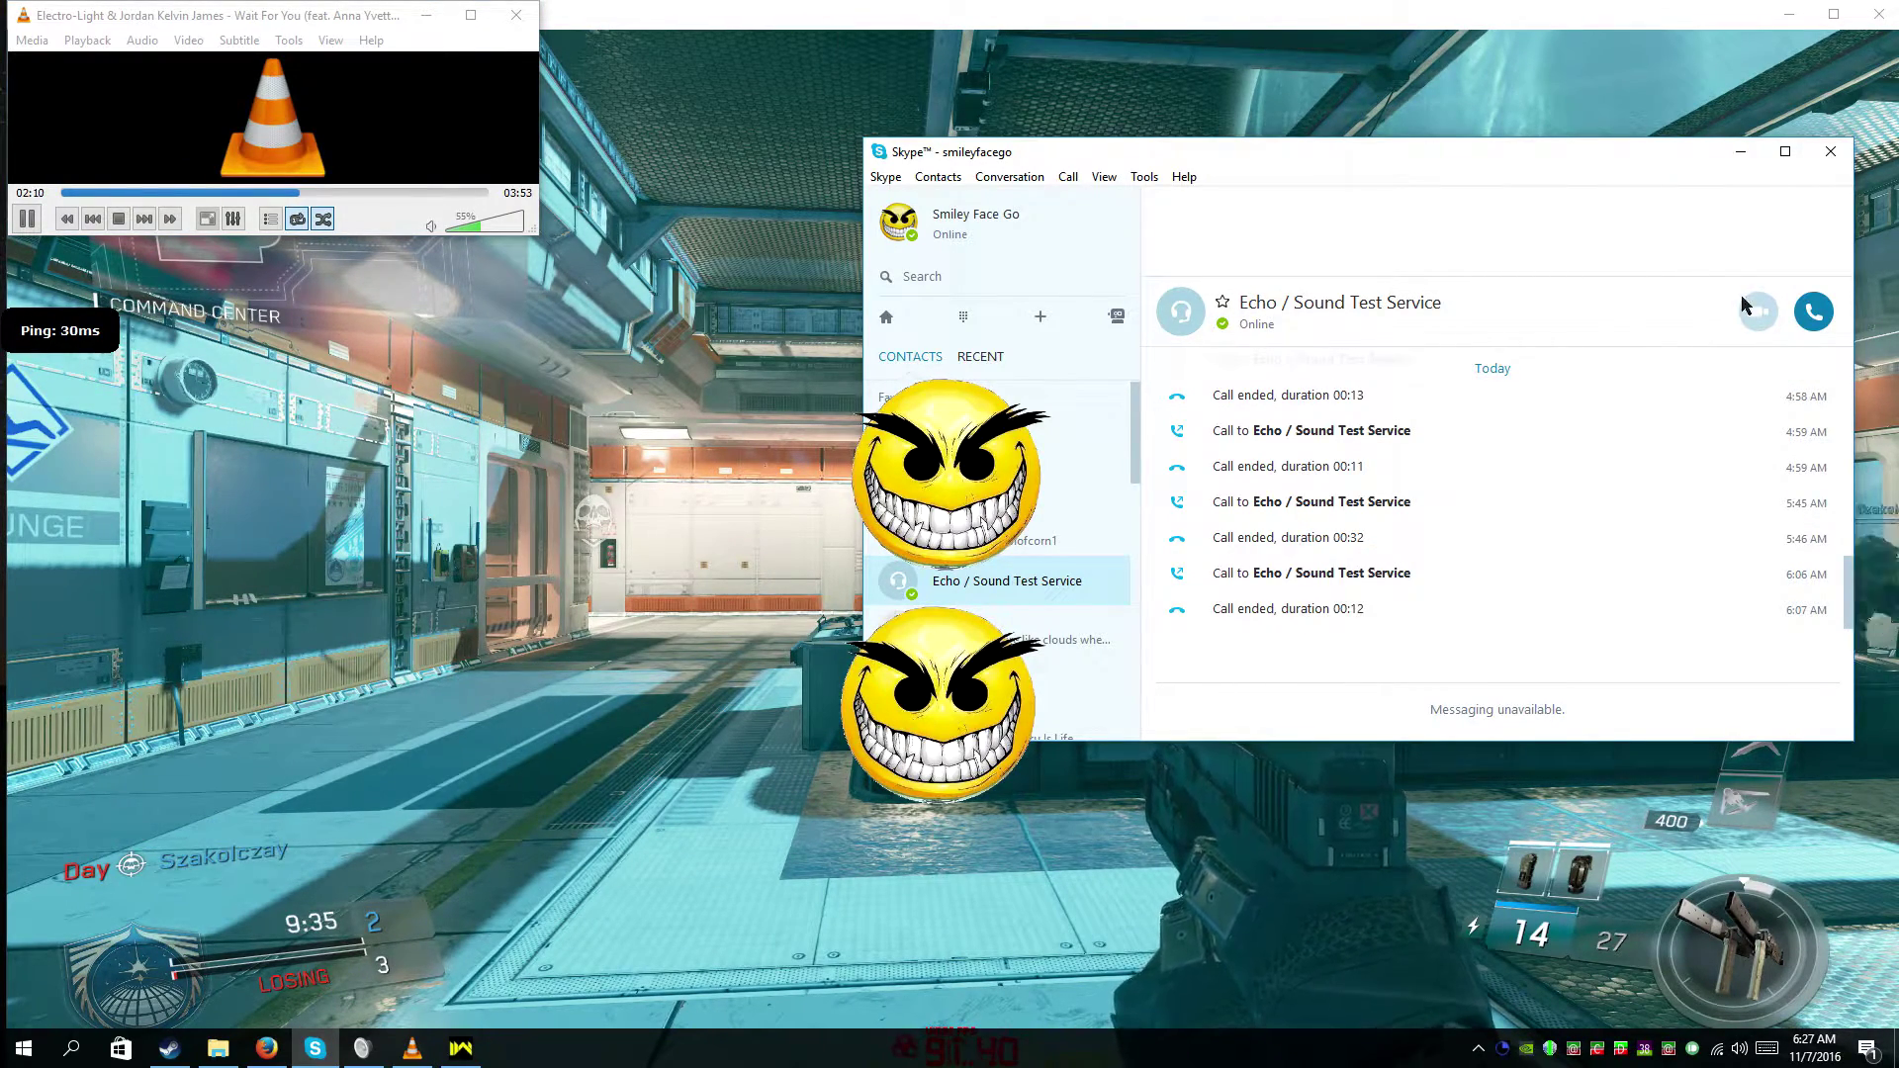
- Call Echo / Sound Test Service in Skype and hang up after about 10 seconds
click(1813, 313)
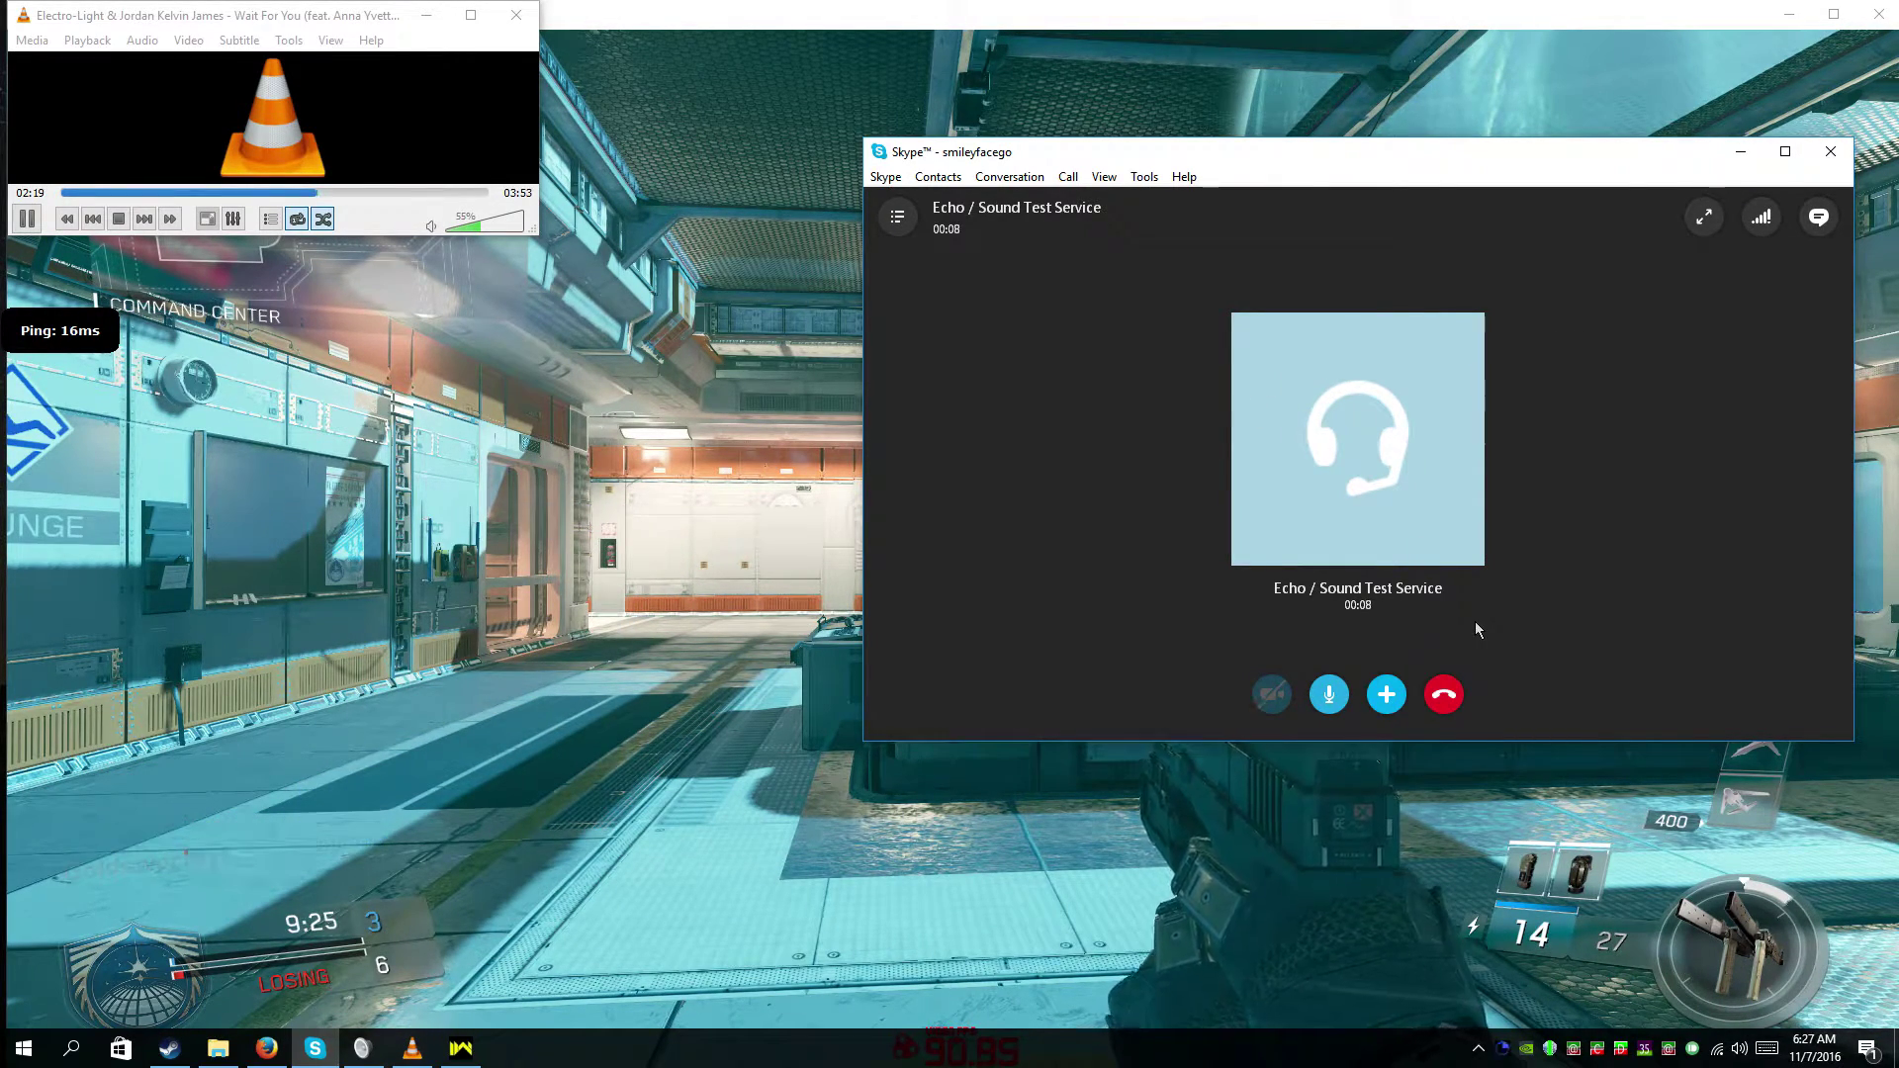
click(1444, 695)
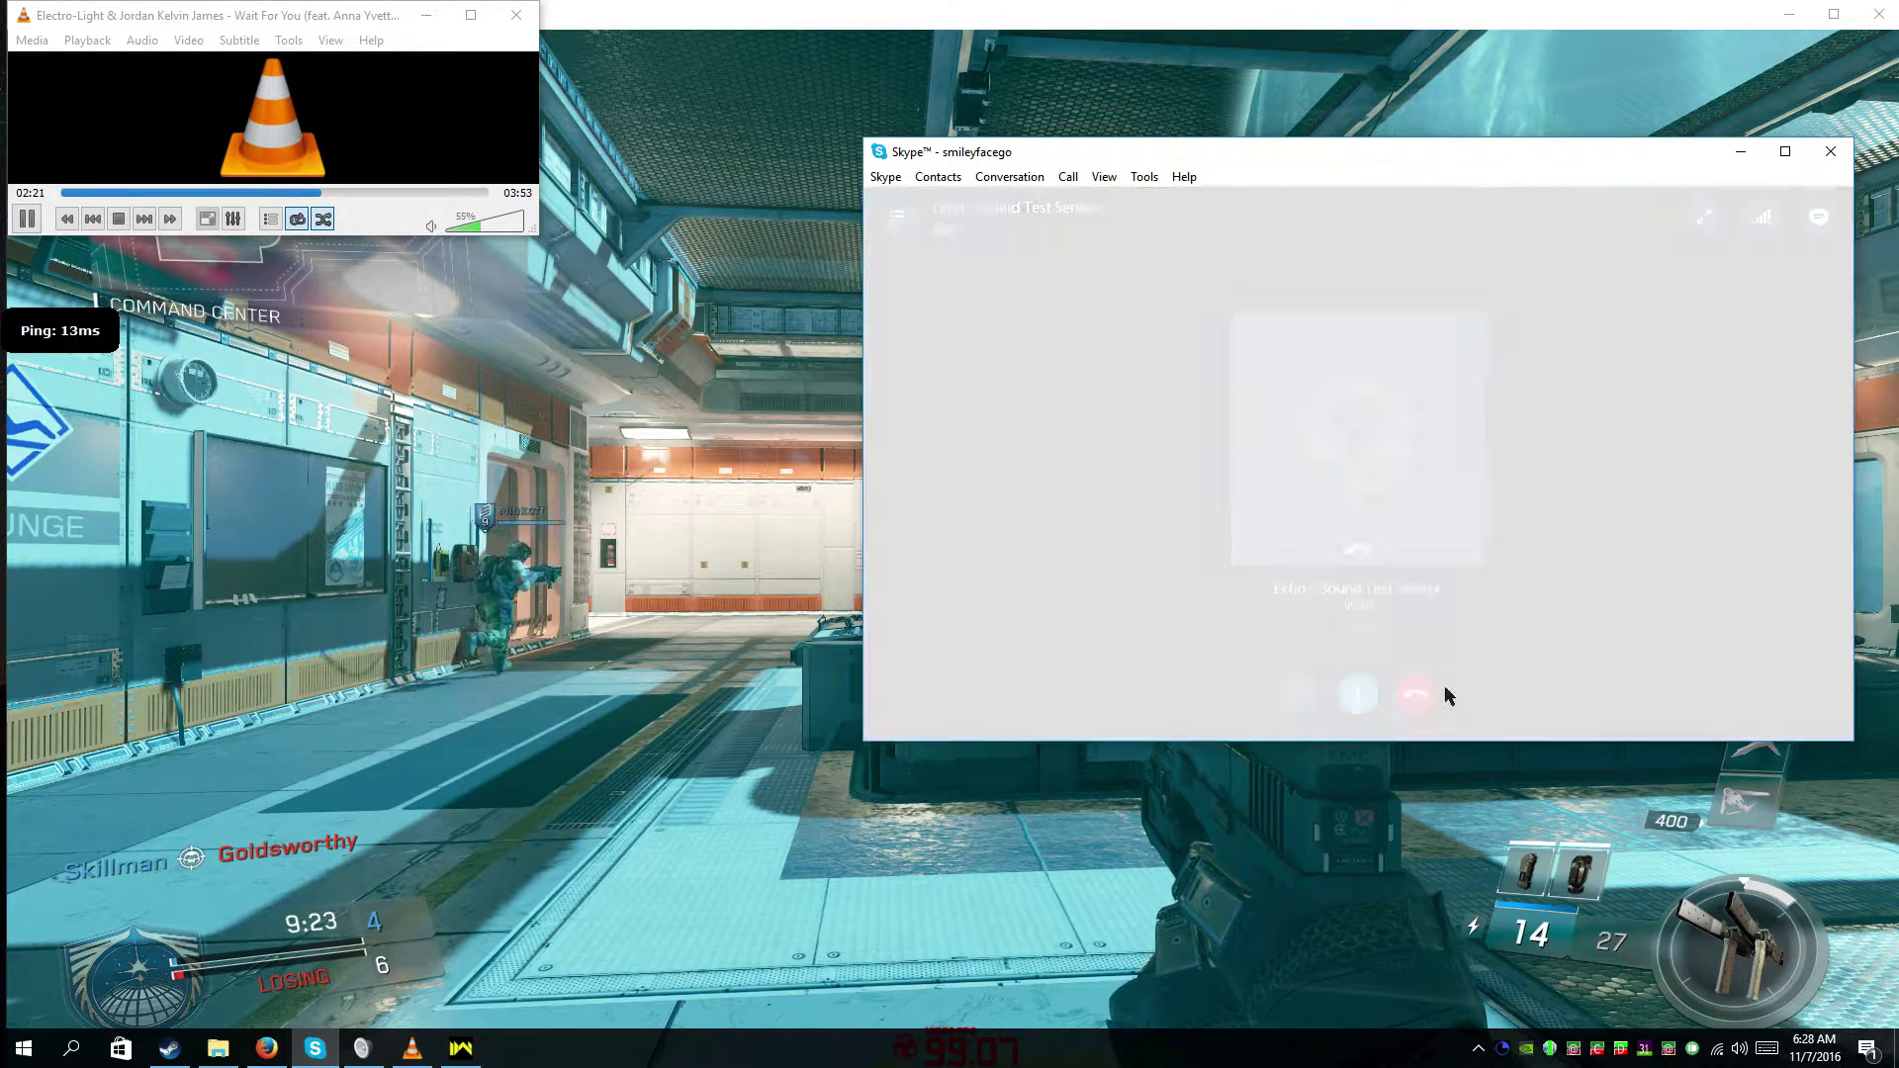